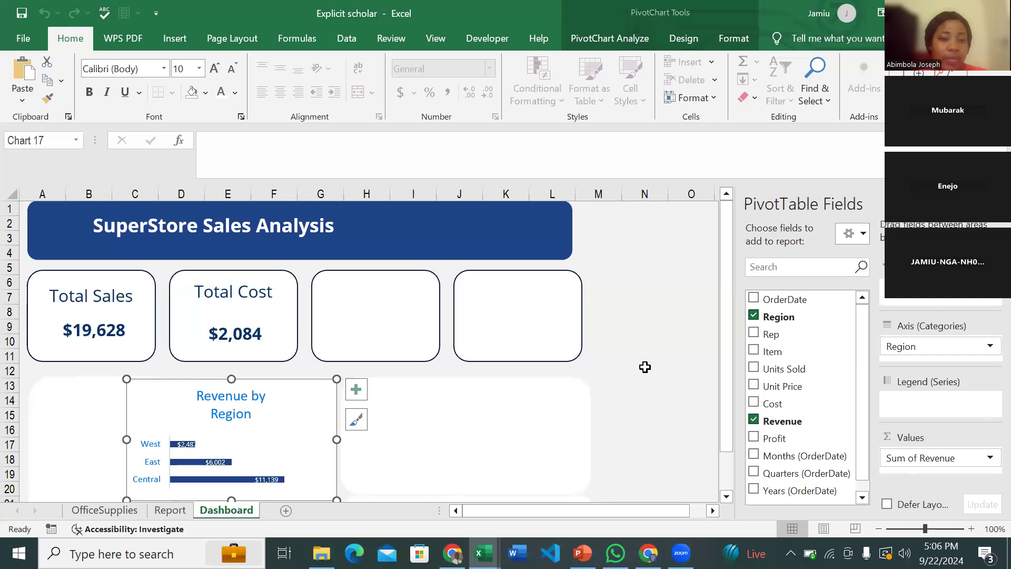
- Select the empty third card and check the totals on the Report sheet
scroll(645, 367, "down", 3)
scroll(645, 367, "up", 2)
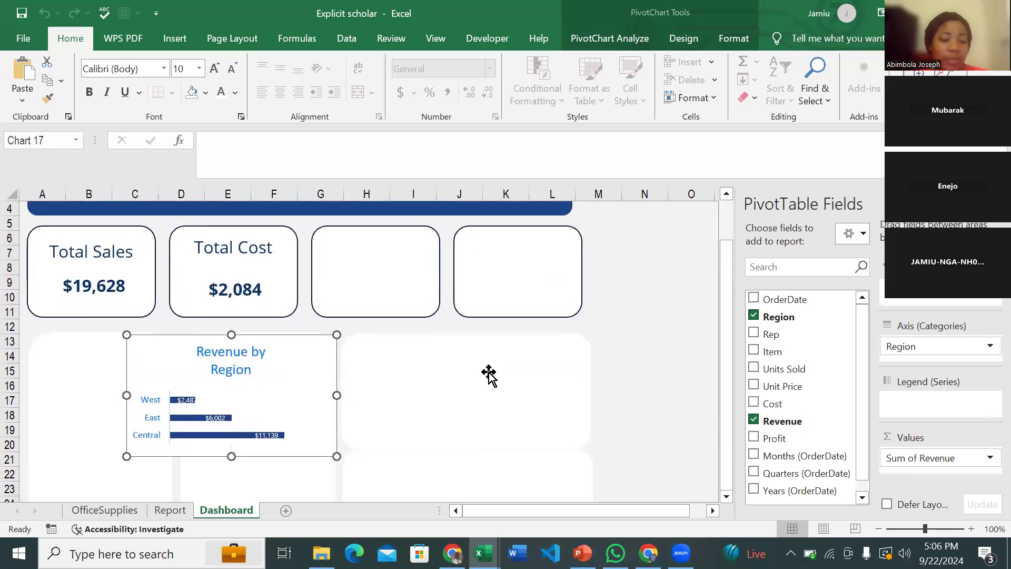
scroll(489, 375, "up", 1)
left_click(355, 331)
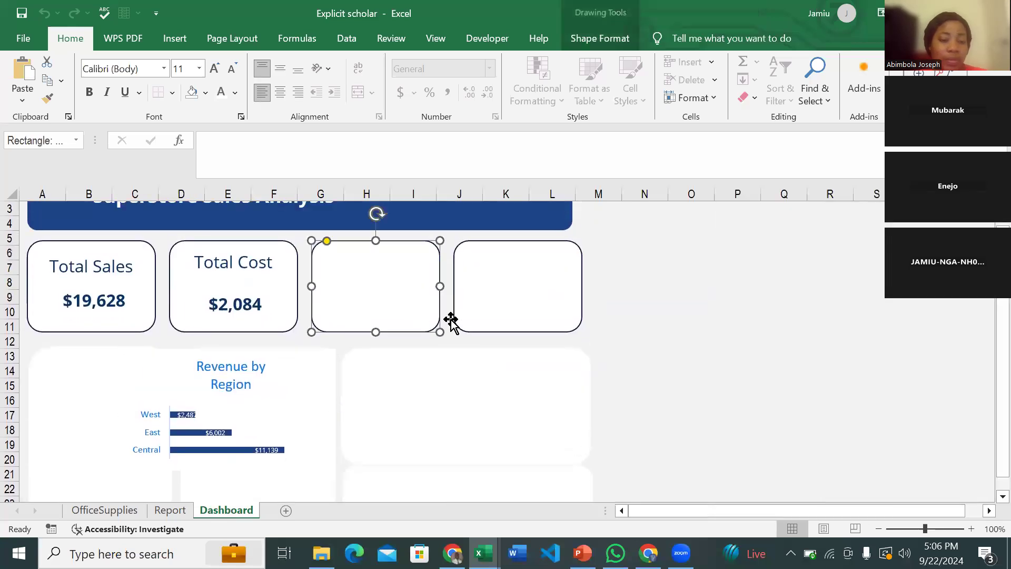
scroll(451, 320, "up", 1)
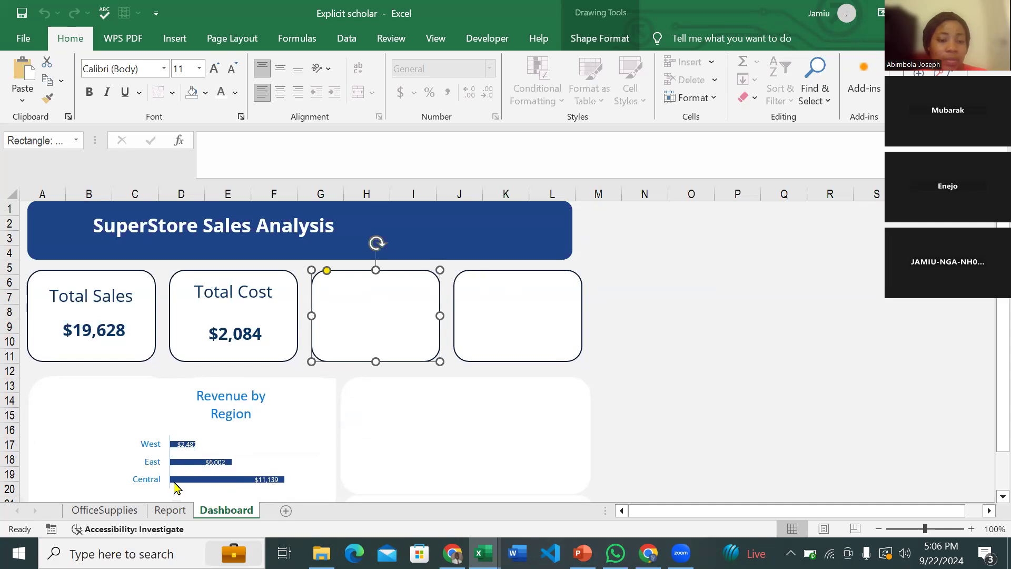
key("ctrl+Page_Up")
scroll(213, 365, "left", 5)
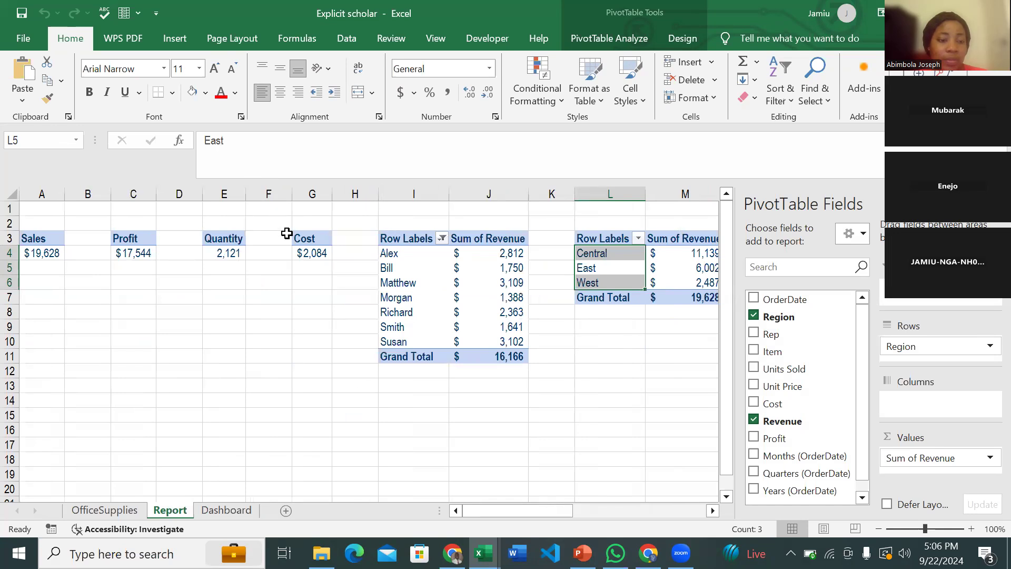
scroll(422, 290, "right", 6)
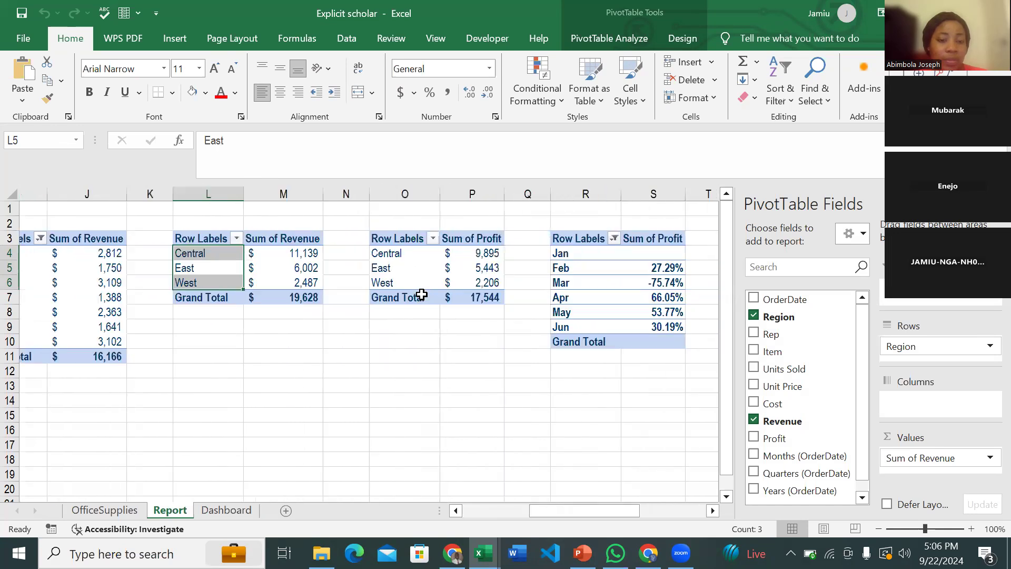
scroll(422, 294, "left", 6)
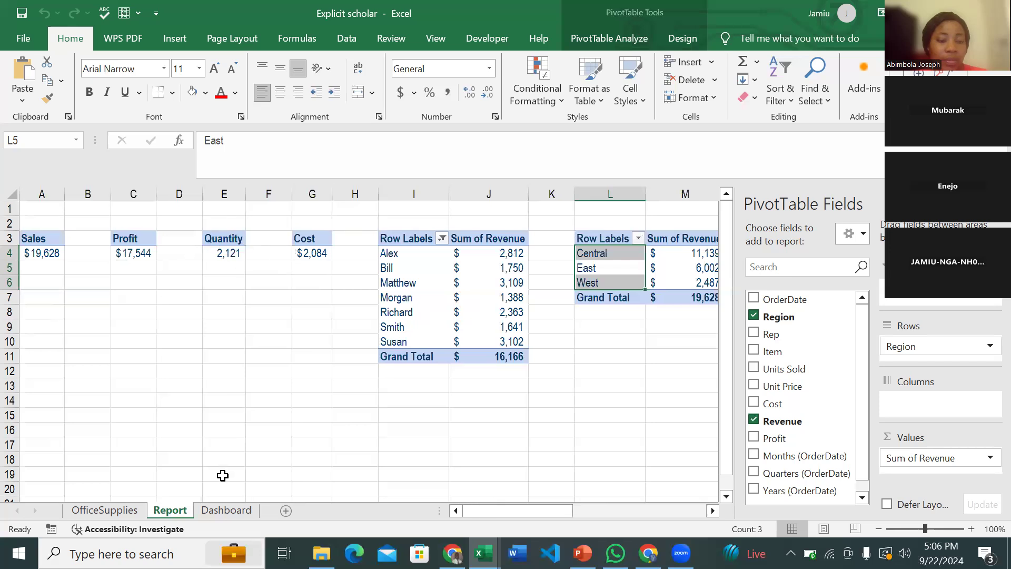
left_click(226, 510)
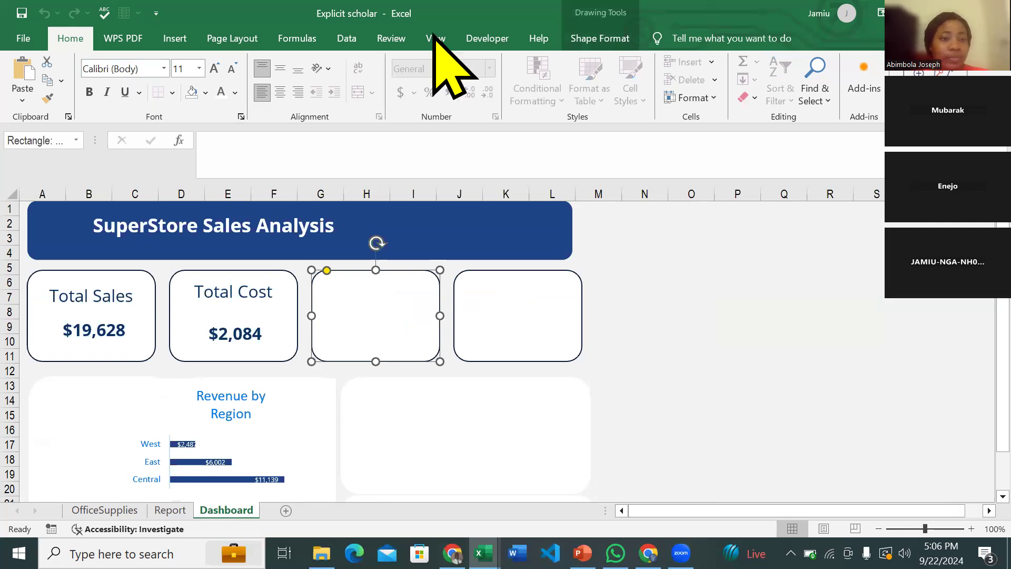
- Draw a new text box right of the cards and set its fill to No Fill
left_click(179, 42)
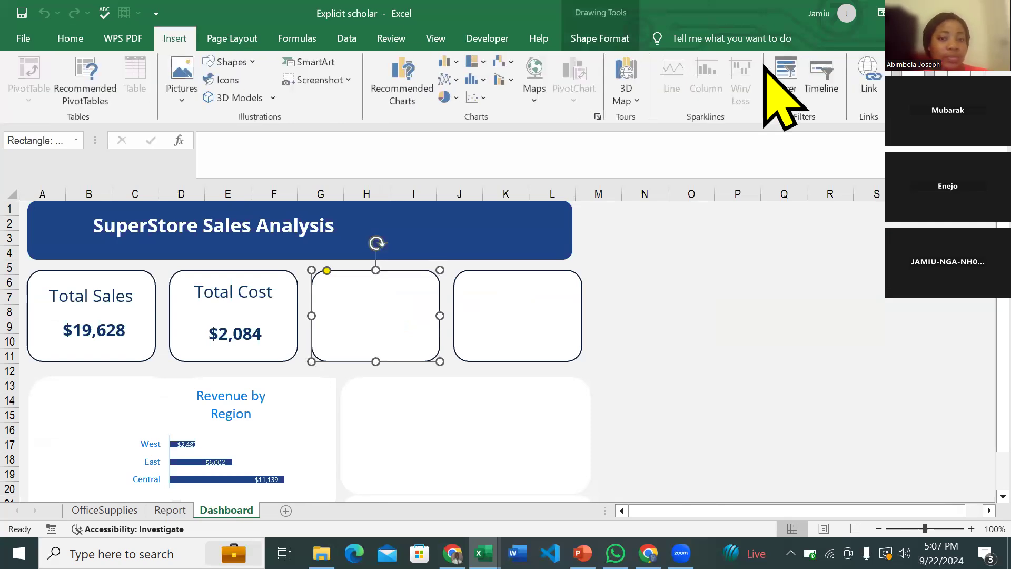
left_click(911, 84)
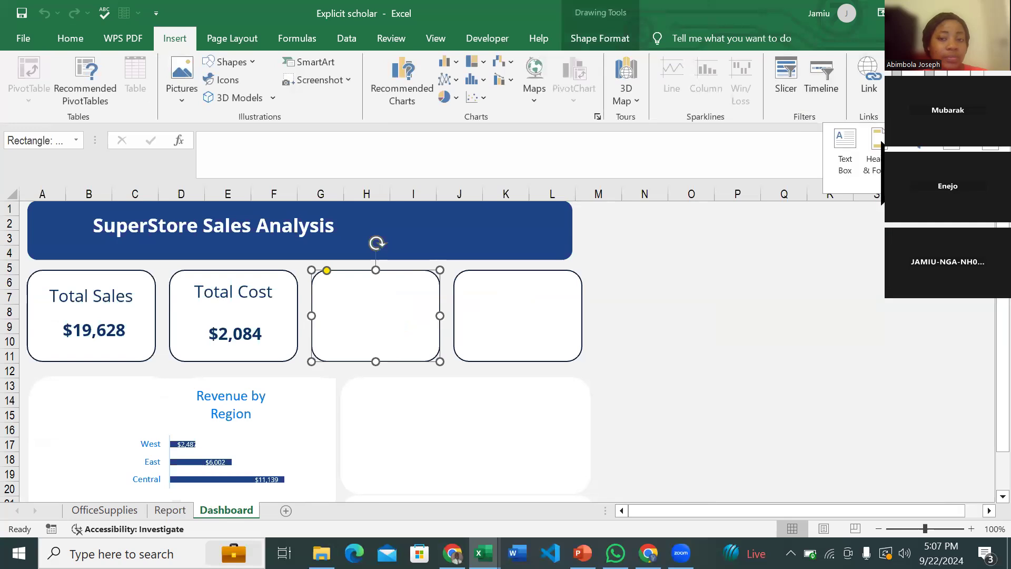
left_click(847, 153)
left_click_drag(650, 270, 768, 358)
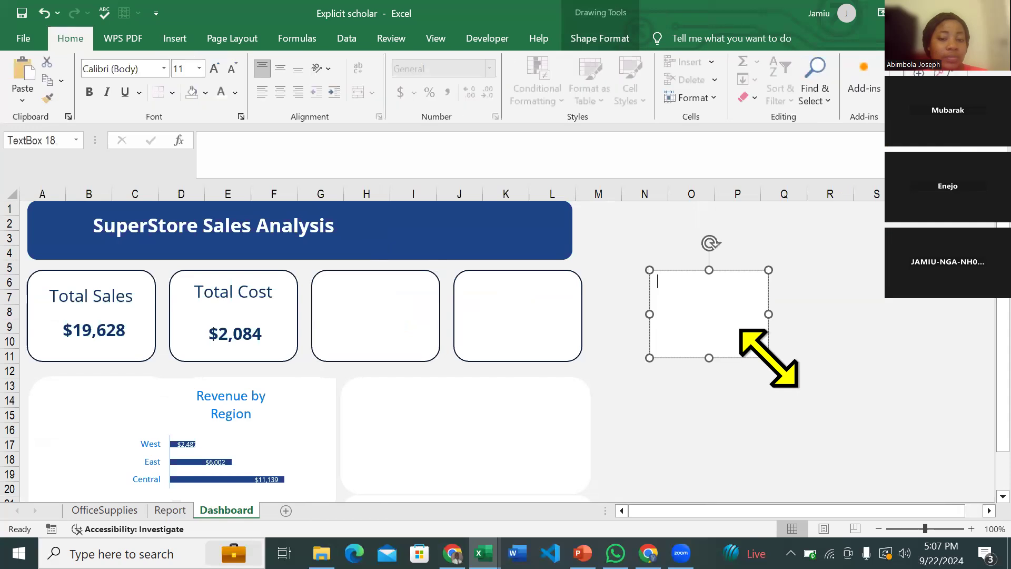
left_click(600, 40)
left_click(365, 59)
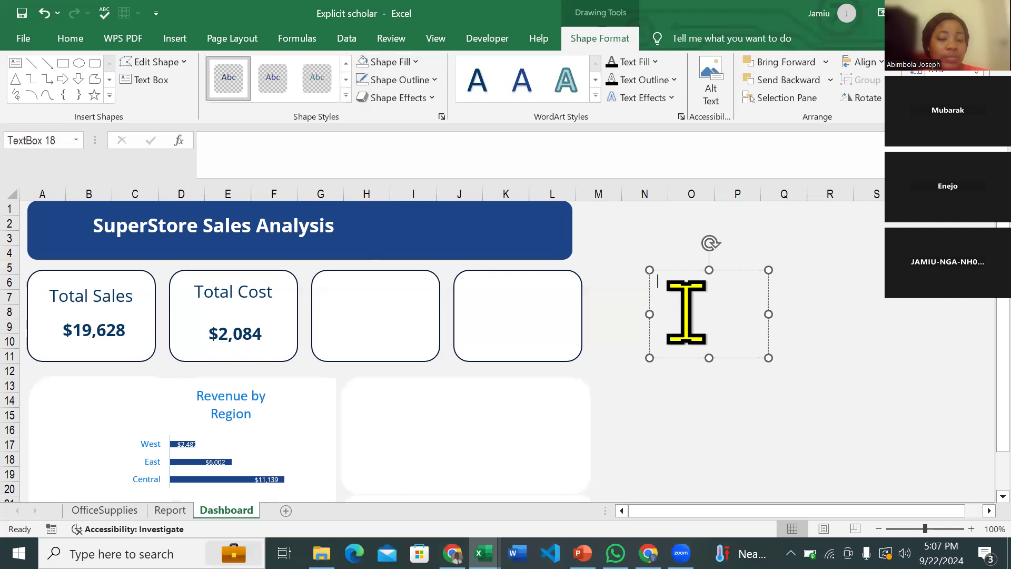
- Link the text box to Report!C4 so it shows $17,544
left_click(684, 293)
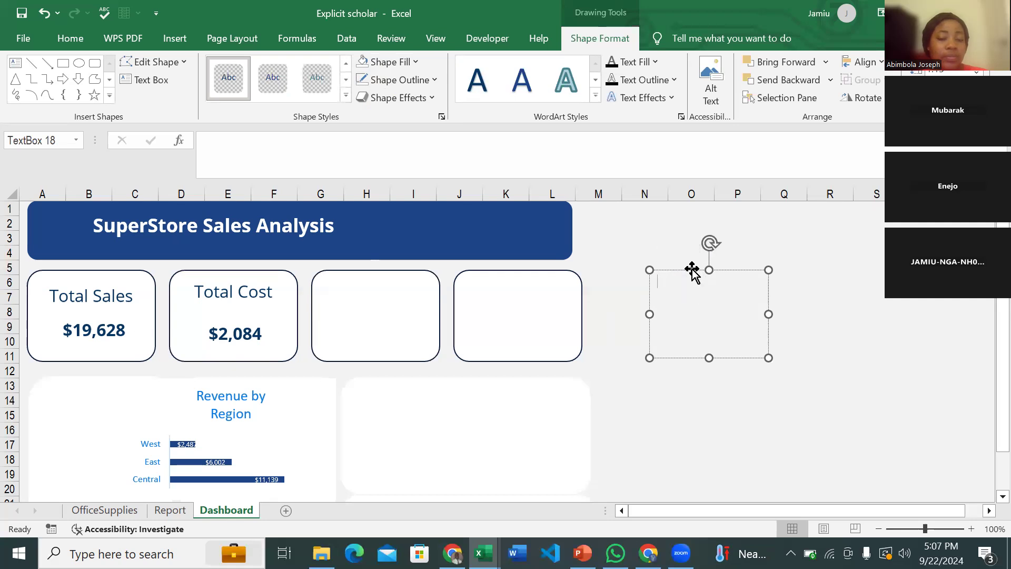
left_click(746, 271)
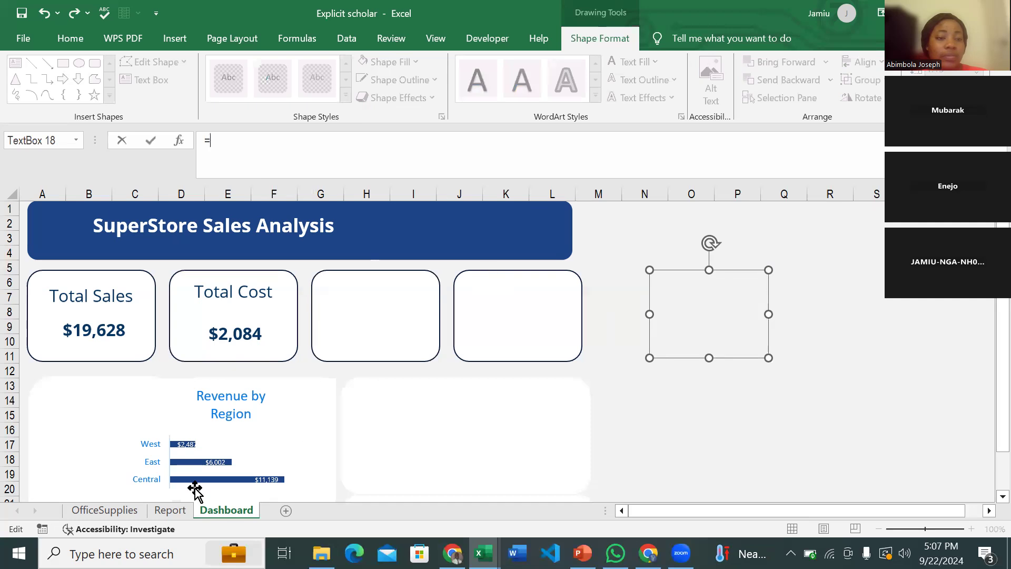
left_click(170, 510)
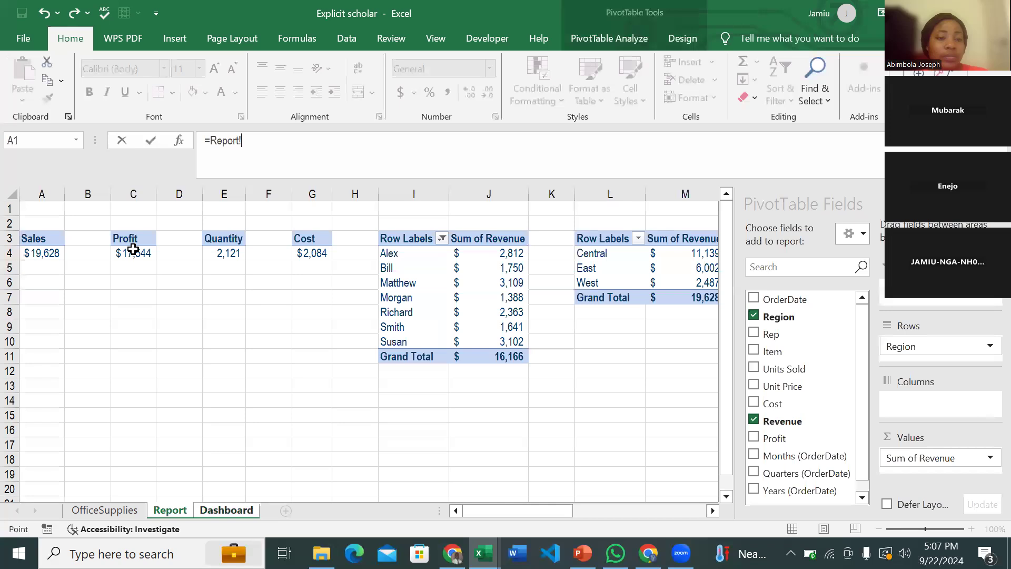
left_click(132, 248)
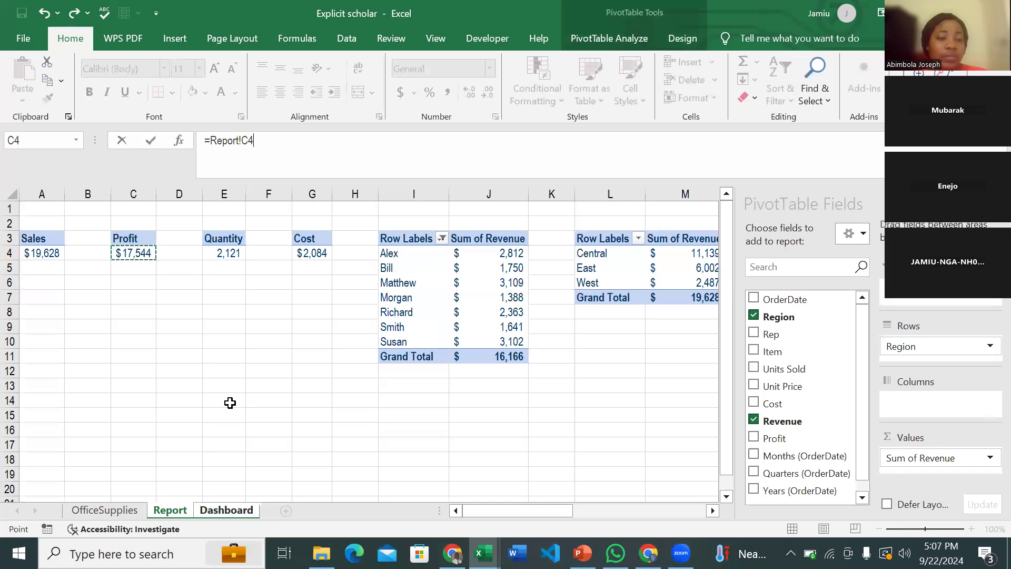
key("Return")
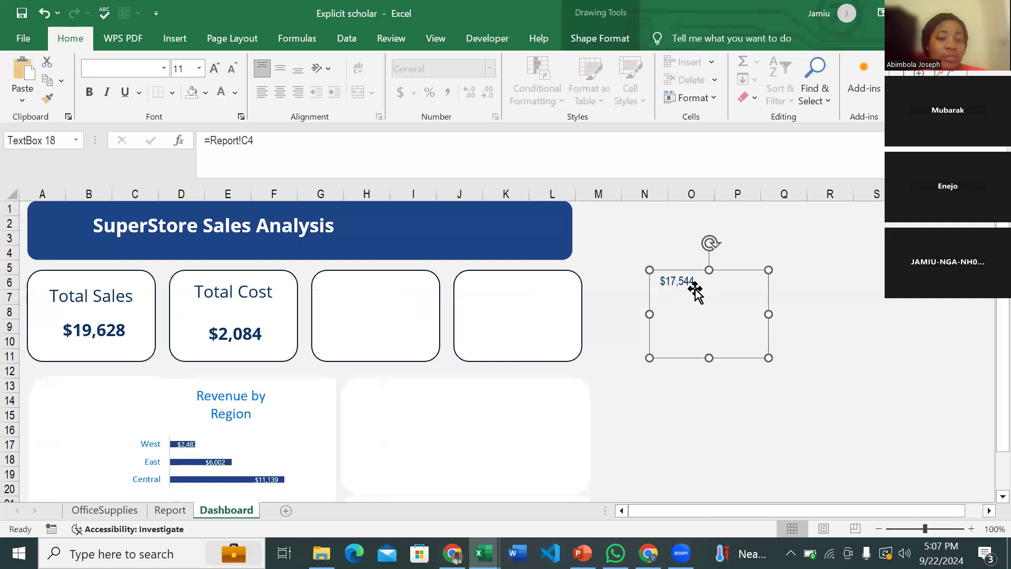
- Restyle $17,544 in bold Open Sans and move it into the third card
left_click(213, 66)
left_click(116, 69)
type("Open Sans")
key("Return")
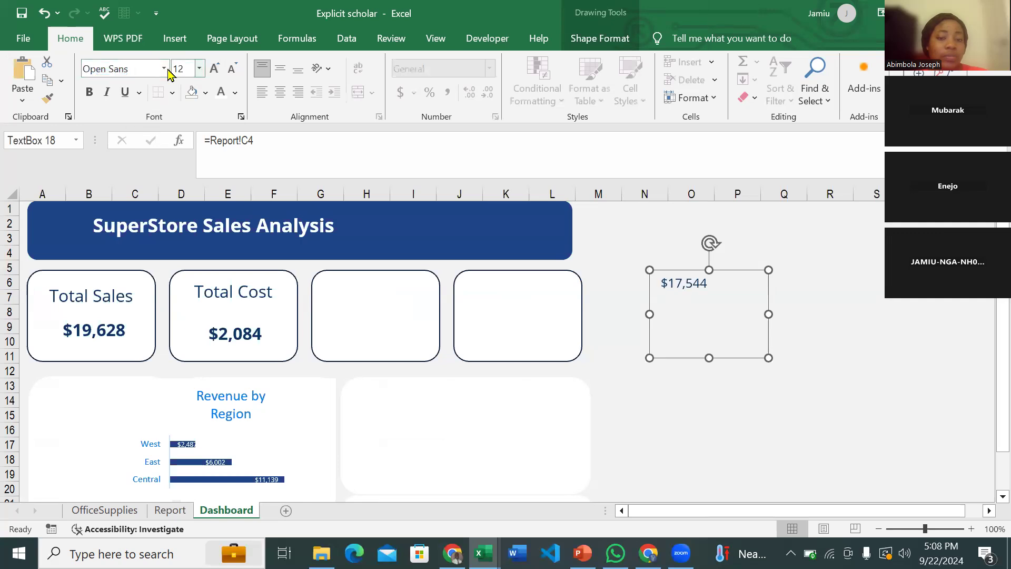
left_click_drag(655, 274, 378, 336)
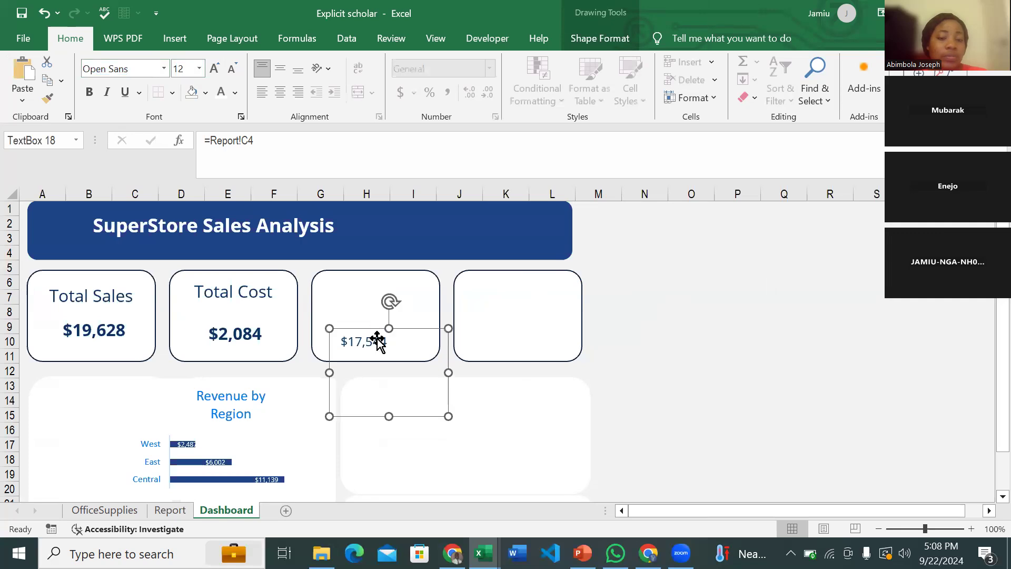
key("ctrl+b")
- Resize the value box at 14 pt and duplicate the Total Cost label
left_click_drag(447, 415, 404, 358)
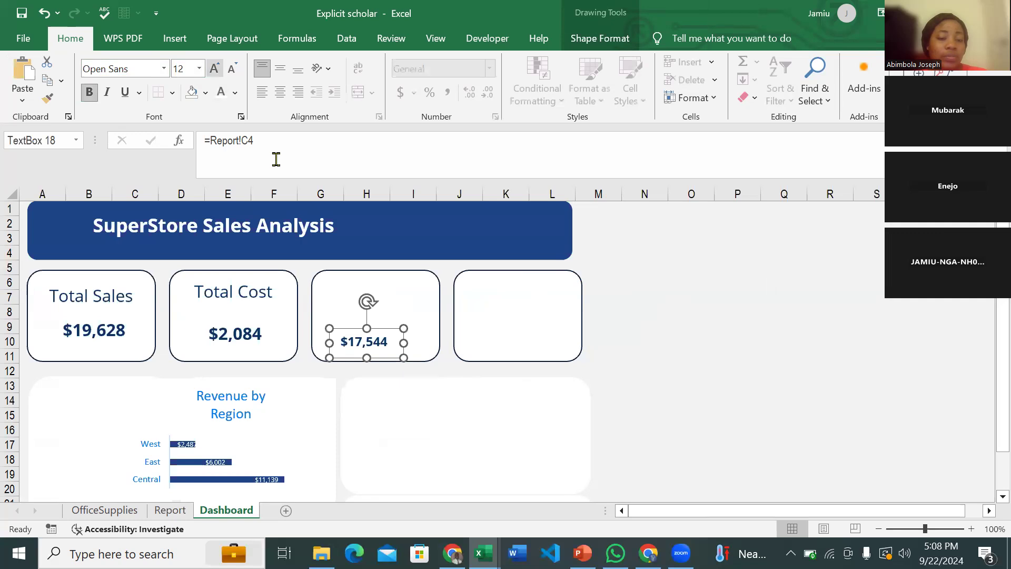
left_click(215, 69)
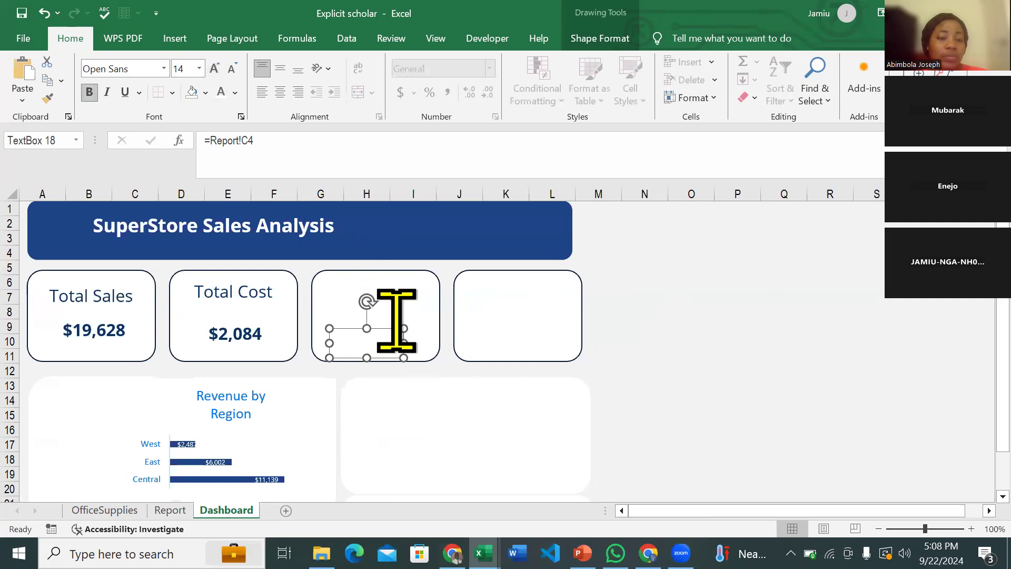
mouse_move(402, 326)
left_mouse_down()
mouse_move(421, 323)
mouse_move(397, 314)
left_mouse_up()
left_click(266, 289)
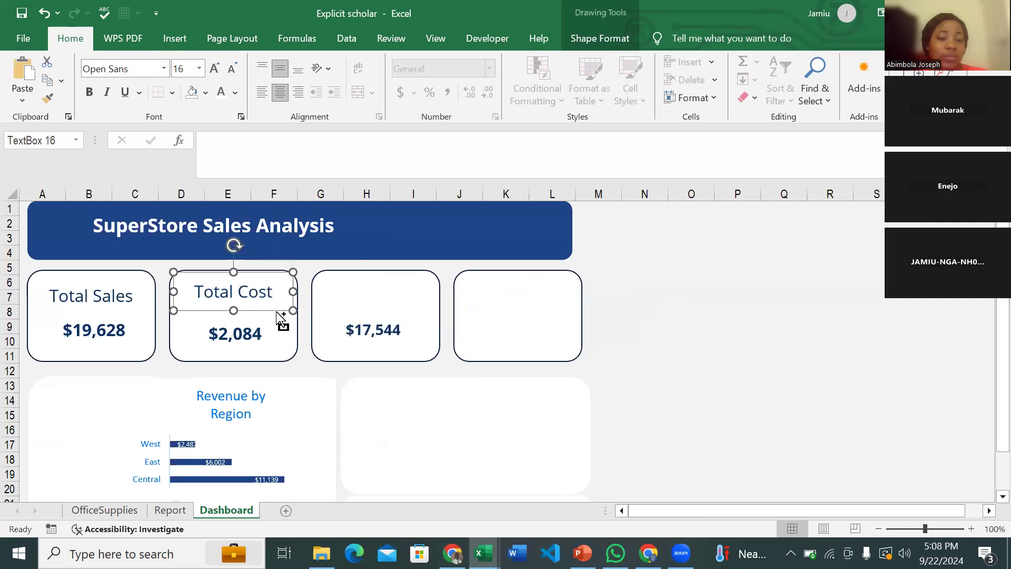
key("ctrl+d")
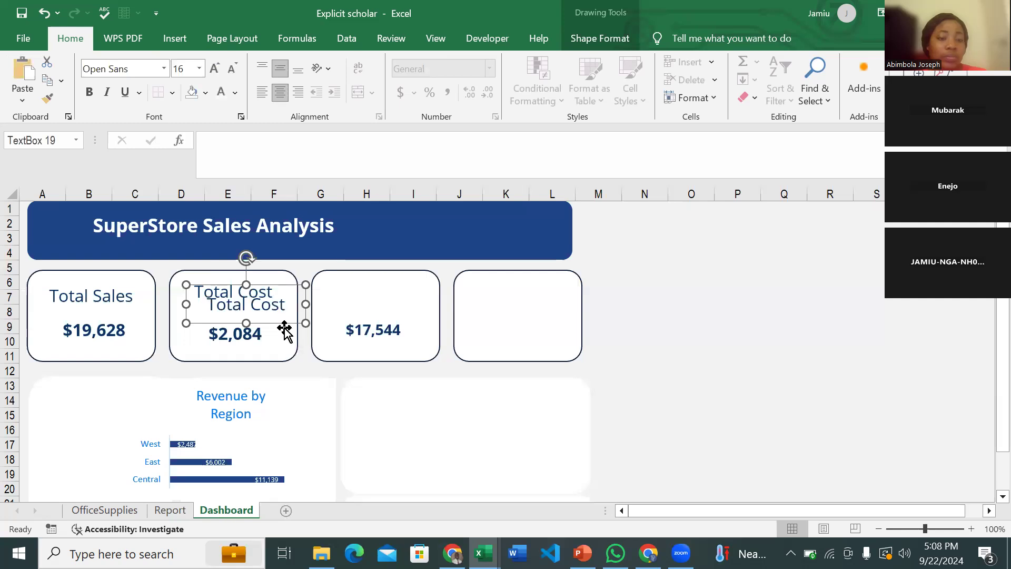
- Try moving the $2,084 box onto the third card, then undo it
left_click_drag(284, 329, 371, 322)
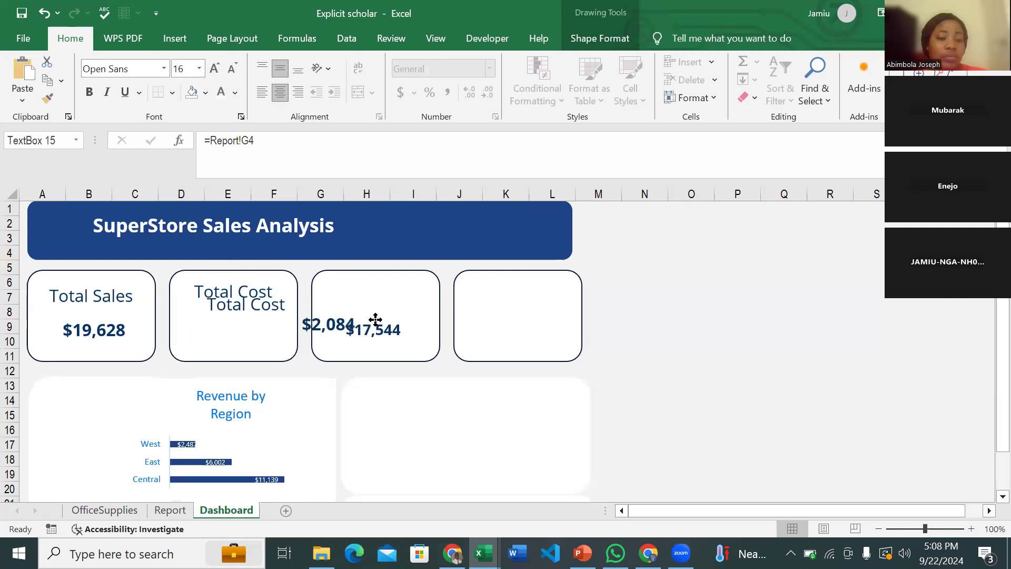
left_click(370, 322)
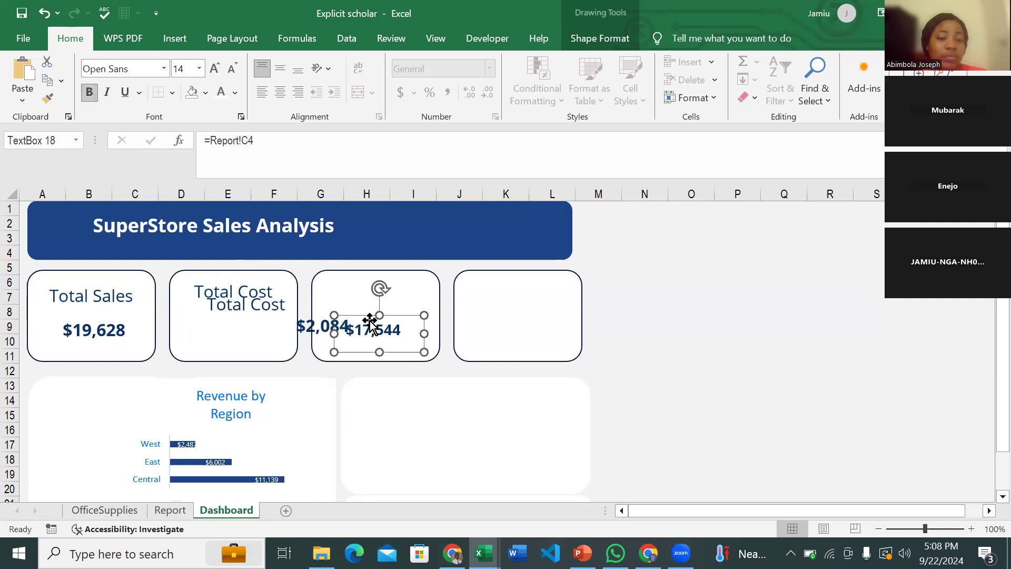
key("ctrl+z")
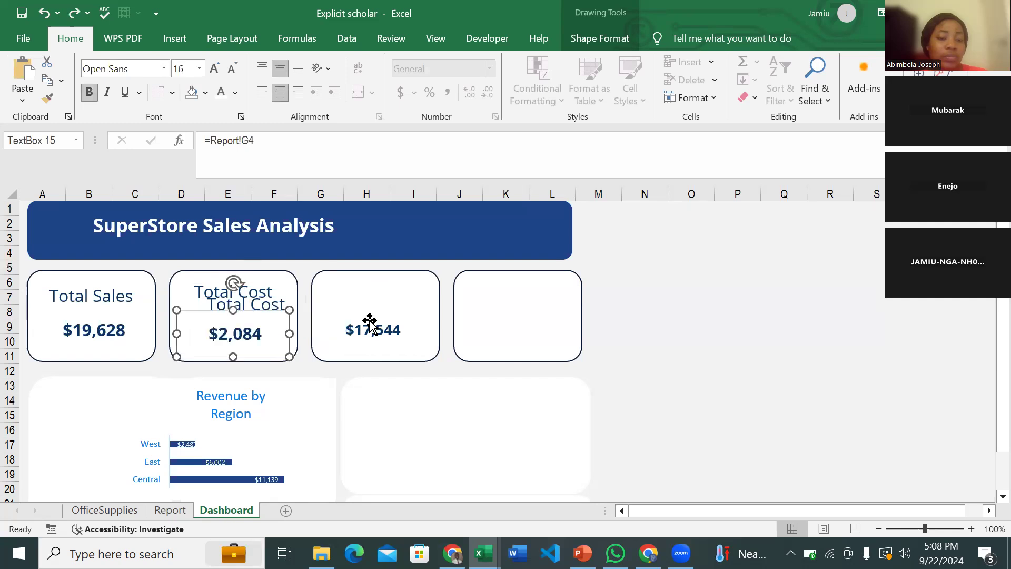
- Move the Total Cost copy into the third card, rename it Total Profit, and nudge it right
left_click(270, 300)
left_click_drag(279, 290, 396, 281)
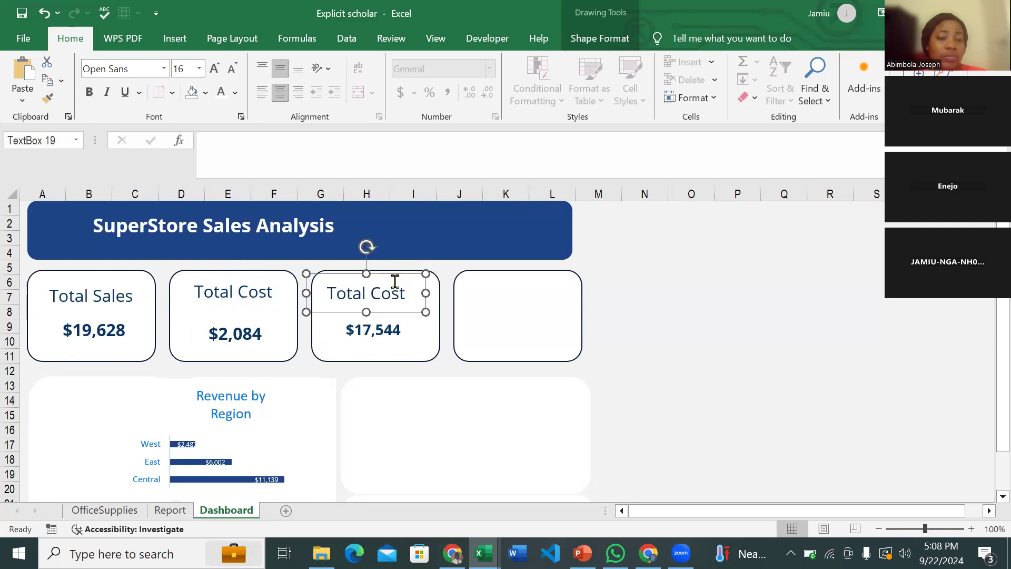
double_click(393, 285)
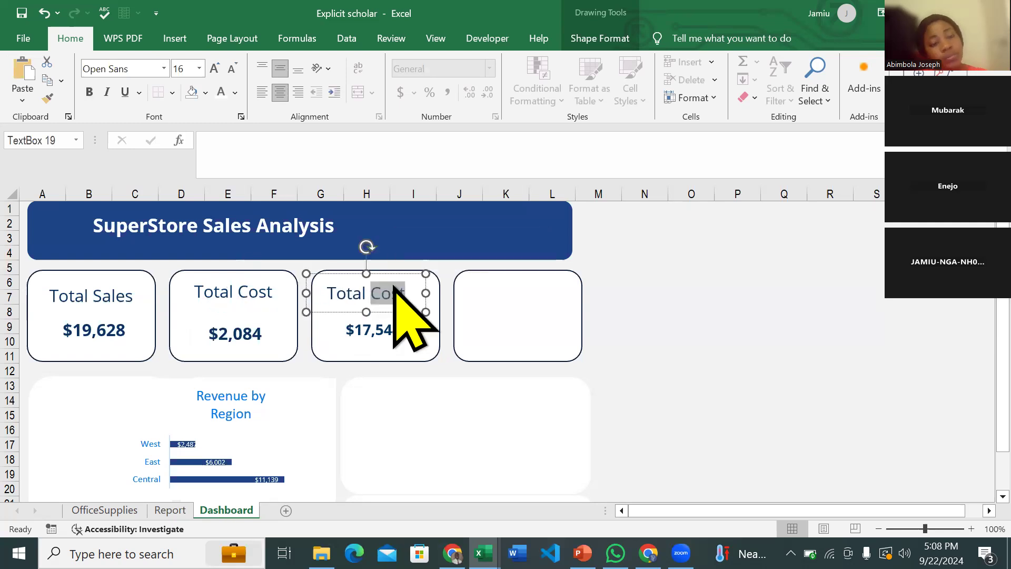
type("Prof")
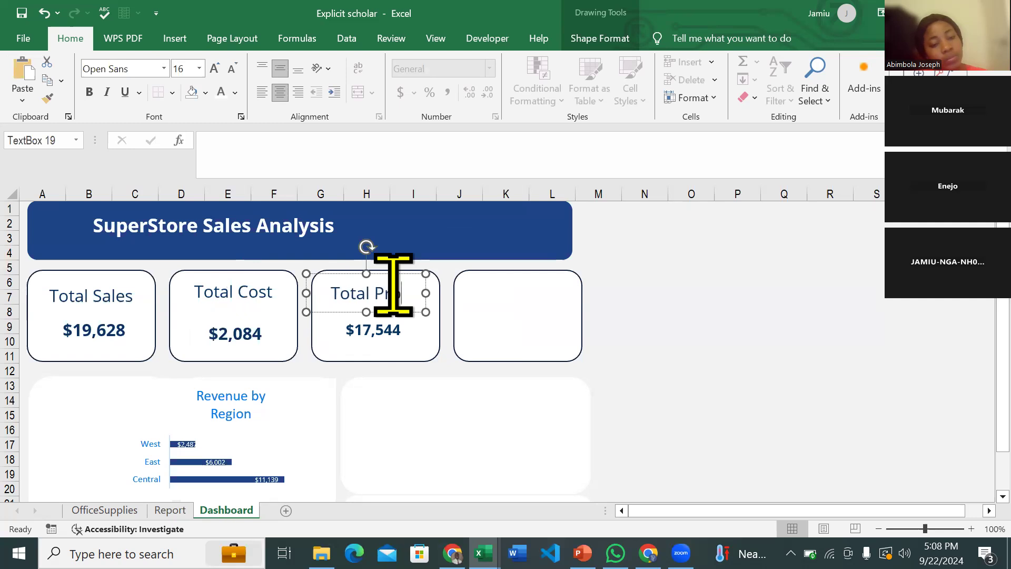
type("it")
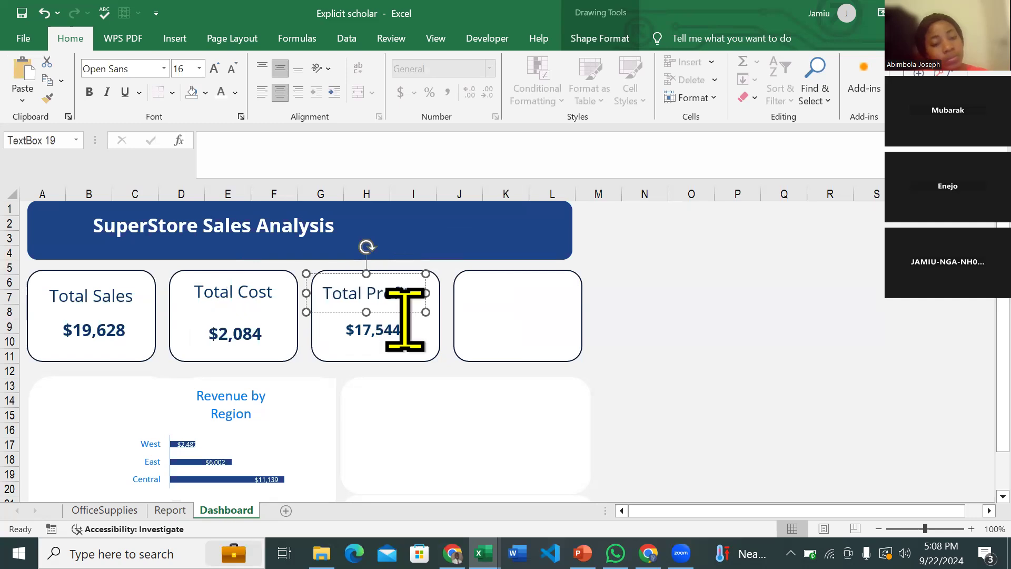
left_click(406, 312)
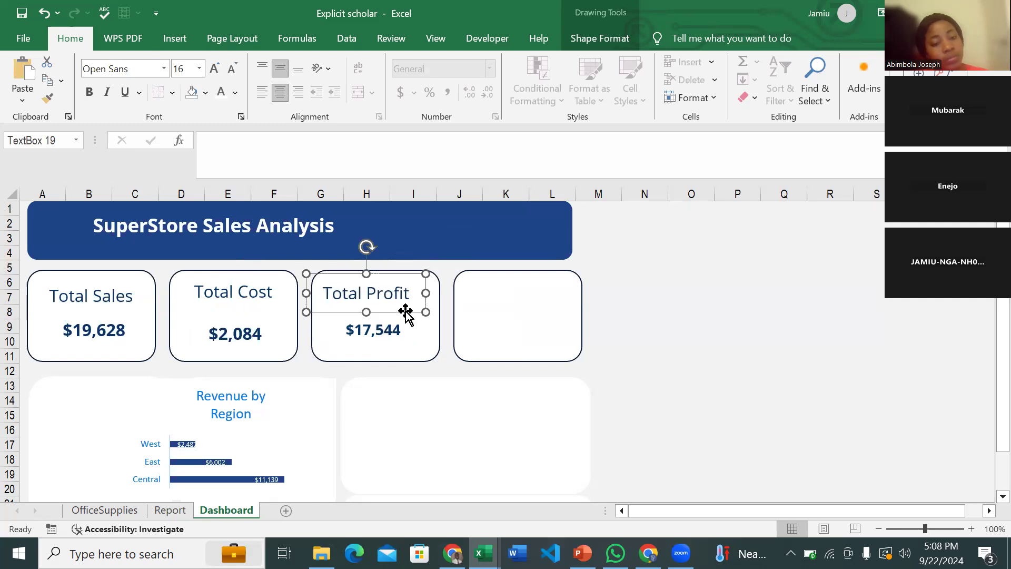
key("Right")
key("Right")
key("Right")
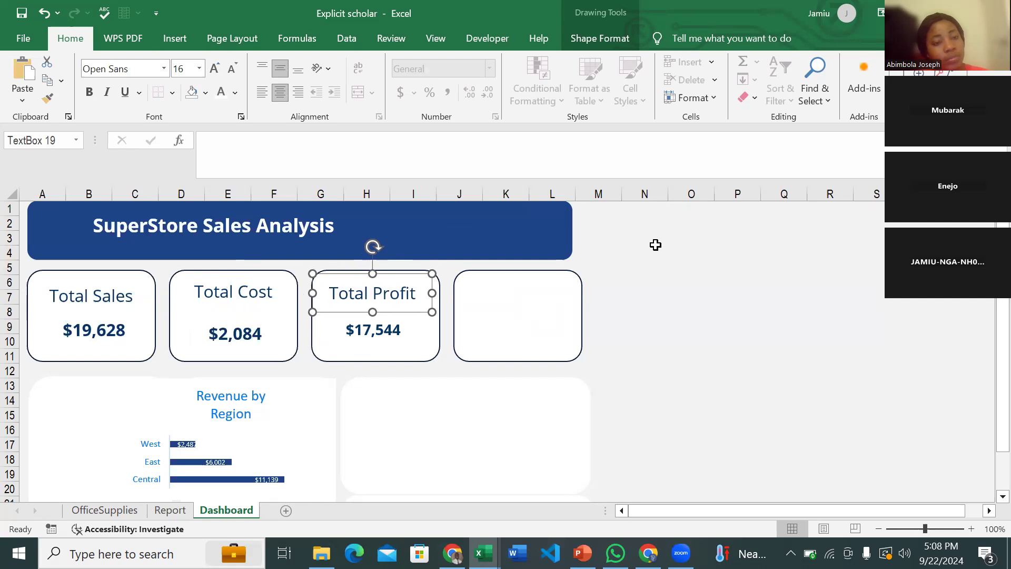
- Draw another text box right of the cards and give it No Fill
left_click(182, 39)
left_click(904, 87)
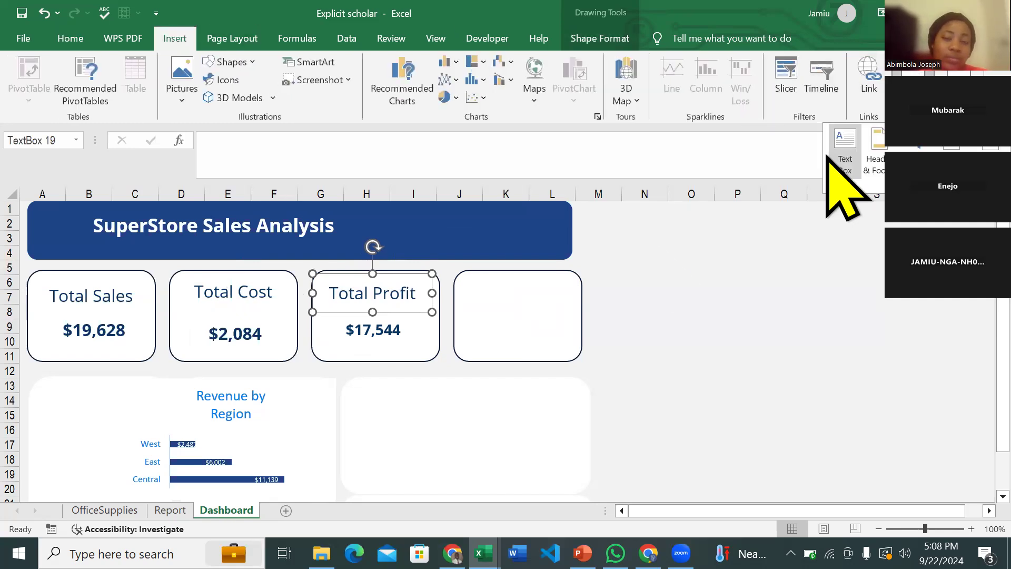
left_click(830, 158)
left_click_drag(685, 250, 805, 318)
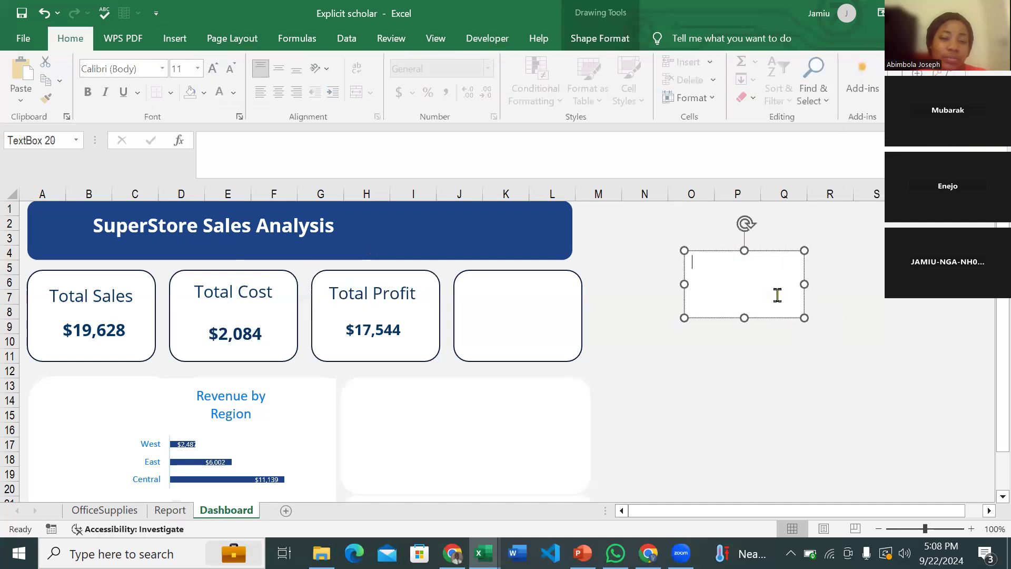
left_click(585, 38)
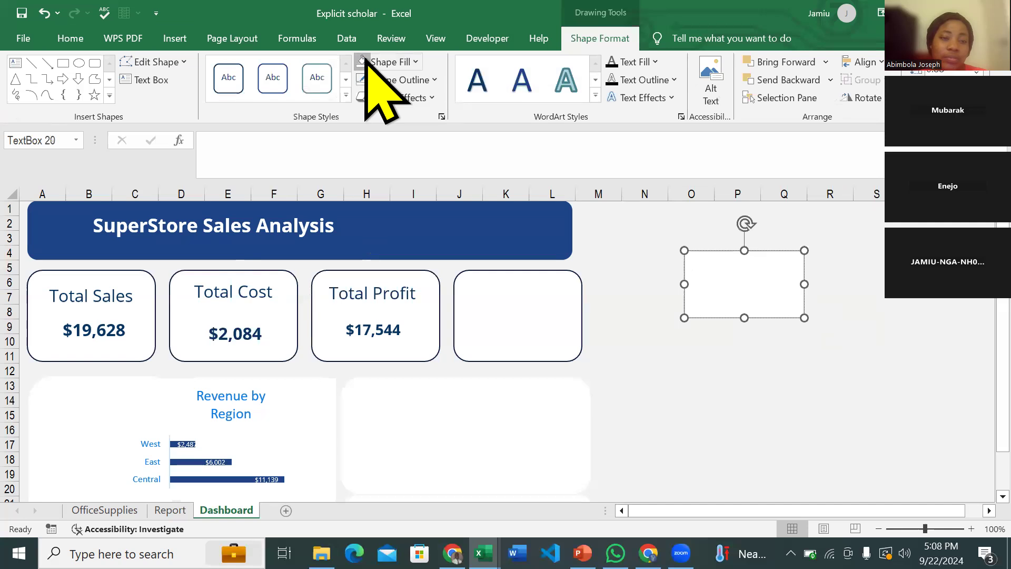
left_click(367, 62)
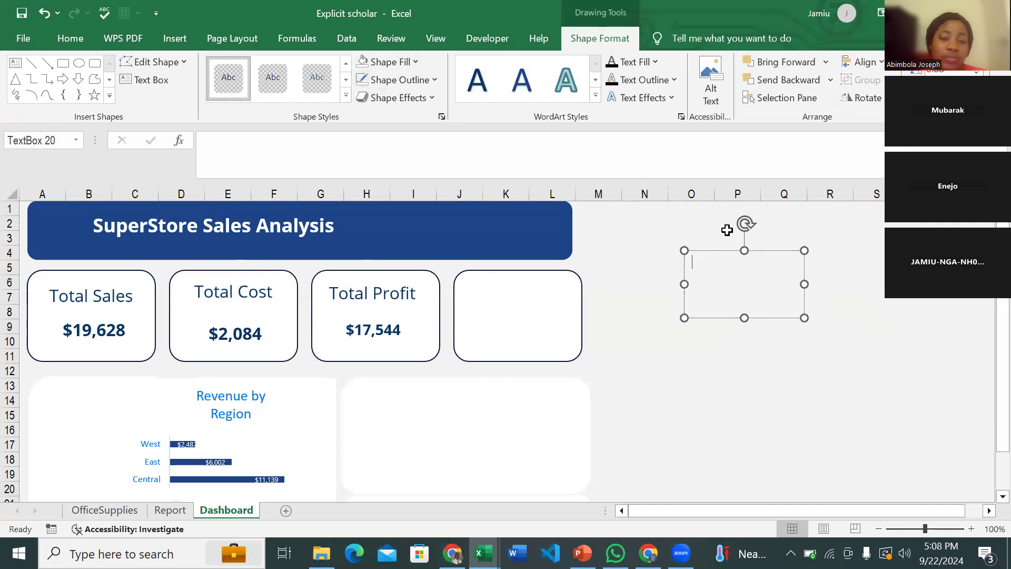
- Link the new text box to Report!E4 so it shows 2,121
left_click(724, 248)
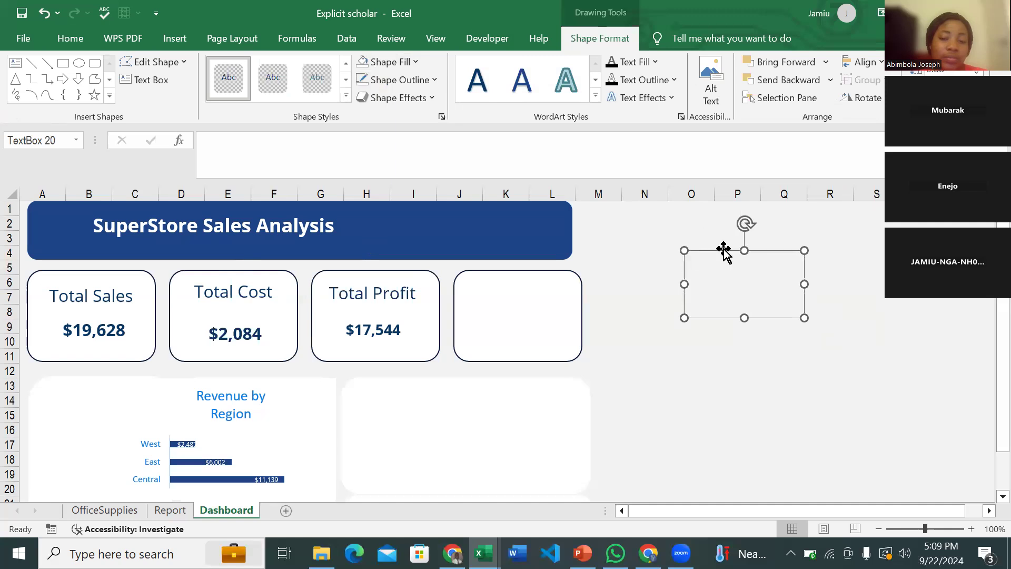
left_click(310, 149)
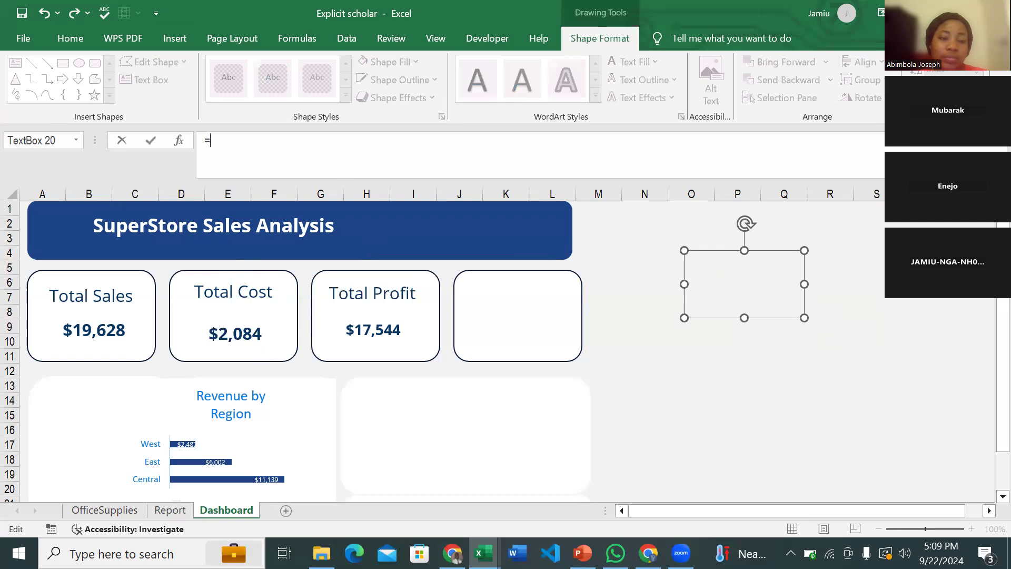
key("ctrl+Page_Up")
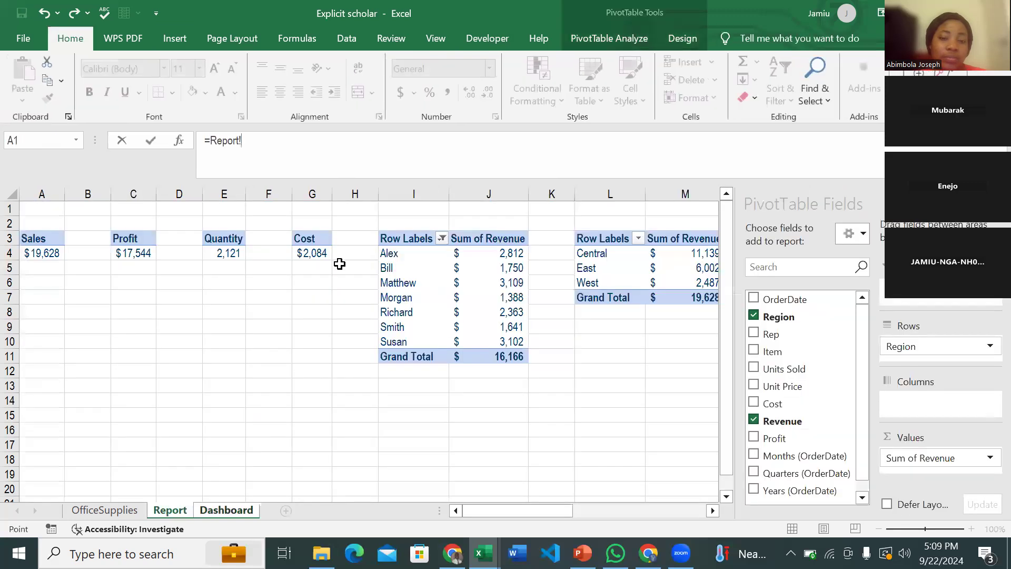
left_click(234, 252)
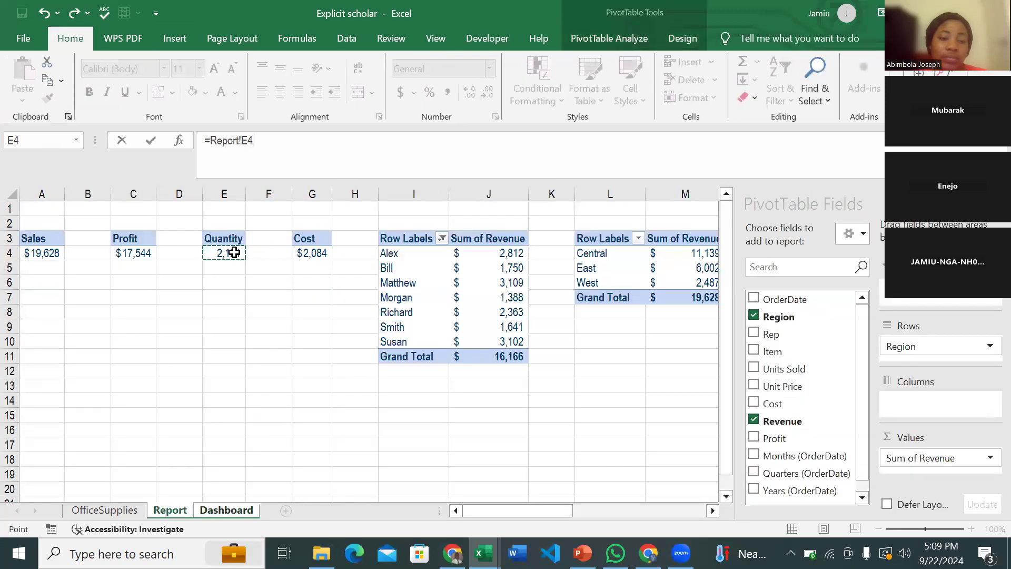
key("Return")
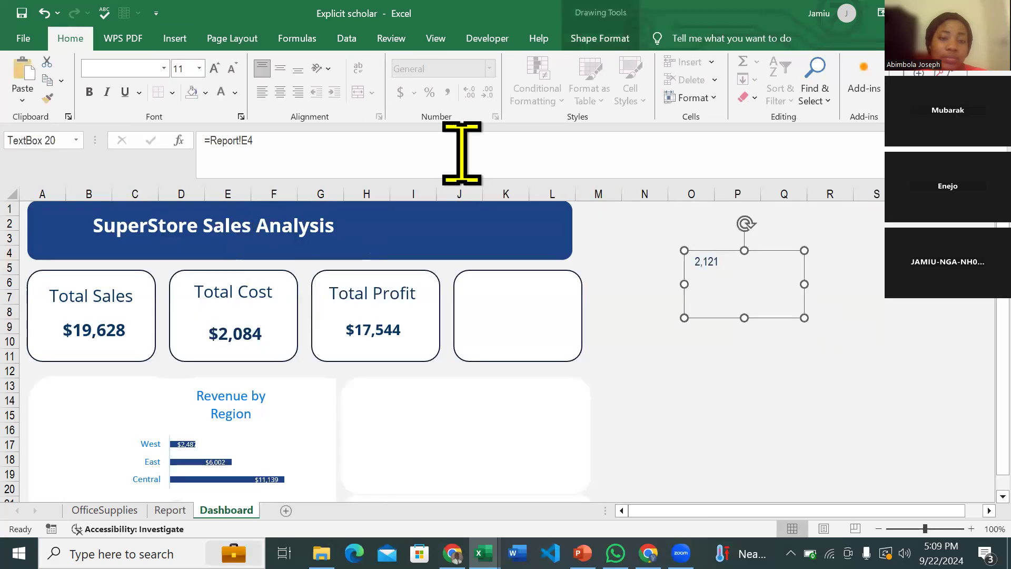
- Make 2,121 bold, centred 16-pt Open Sans and shrink its box into the fourth card
key("ctrl+shift+period")
key("ctrl+shift+period")
key("ctrl+shift+period")
key("ctrl+shift+period")
key("ctrl+shift+period")
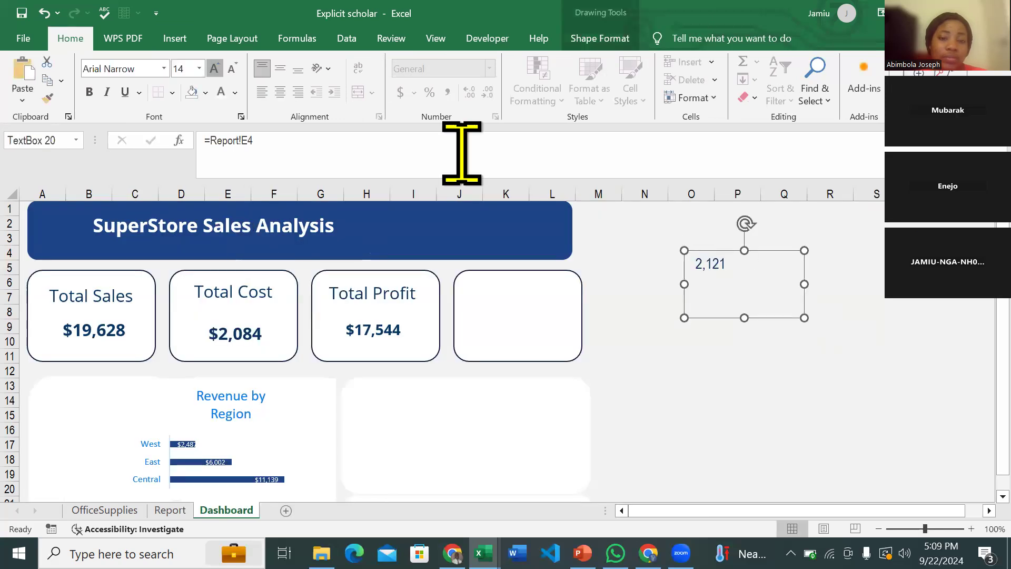
key("ctrl+b")
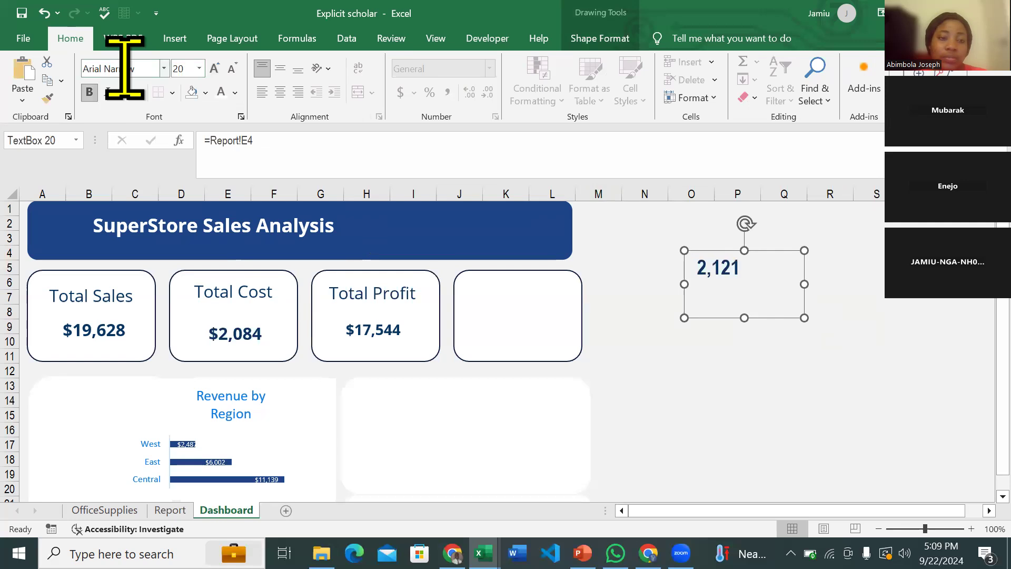
left_click(122, 68)
type("Open Sans")
key("Return")
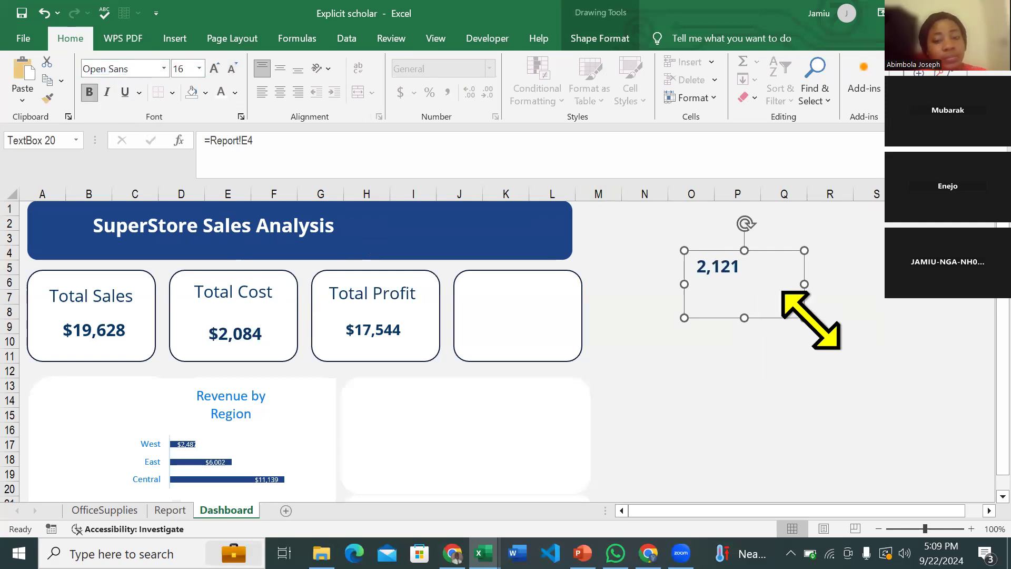
left_click_drag(806, 320, 538, 363)
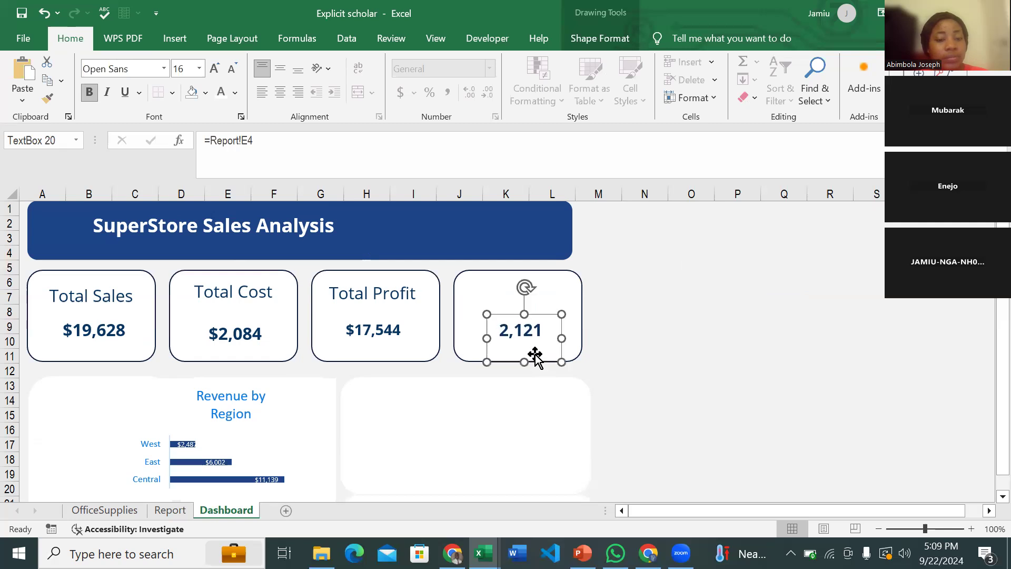
key("ctrl+shift+comma")
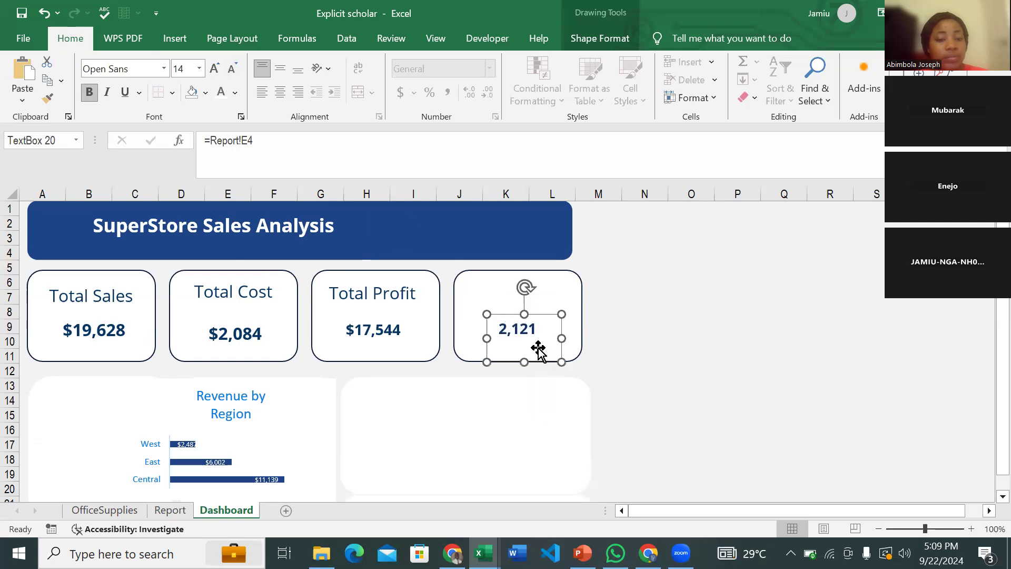
key("ctrl+shift+period")
key("ctrl+e")
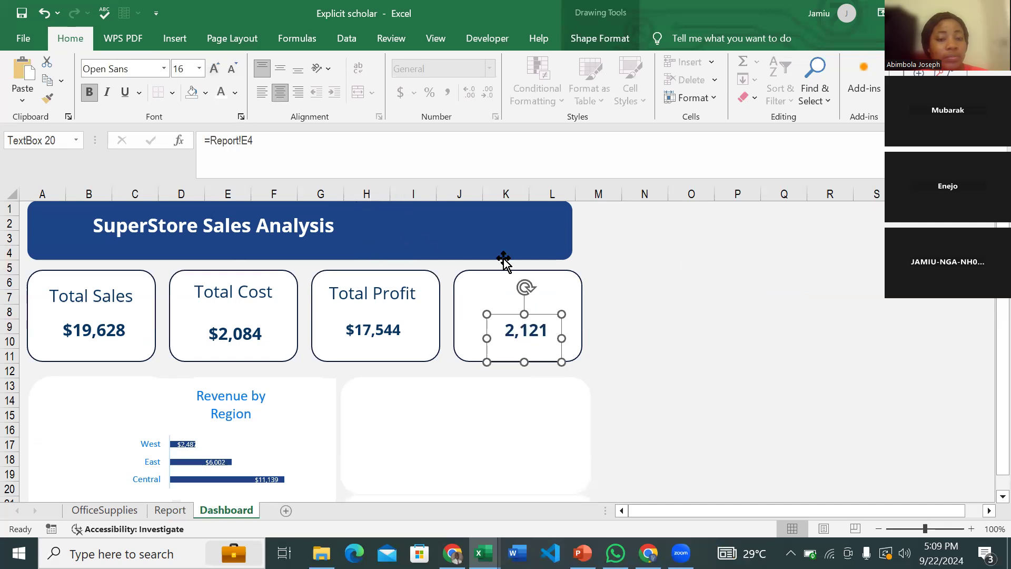
left_click(410, 285)
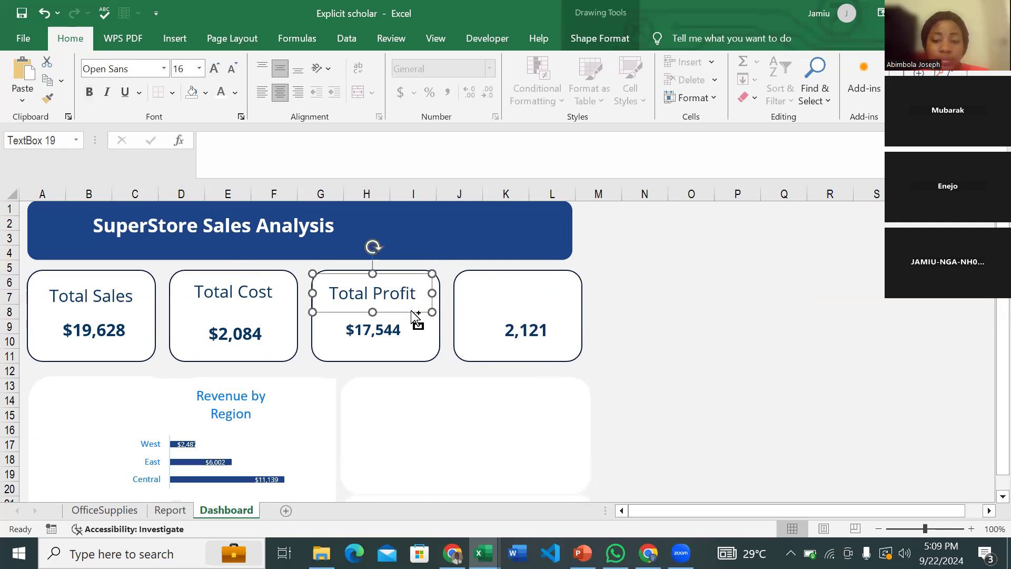
- Copy the Total Profit label into the fourth card, change it to Total Quantity, and align it
key("ctrl+d")
left_click_drag(422, 325, 553, 309)
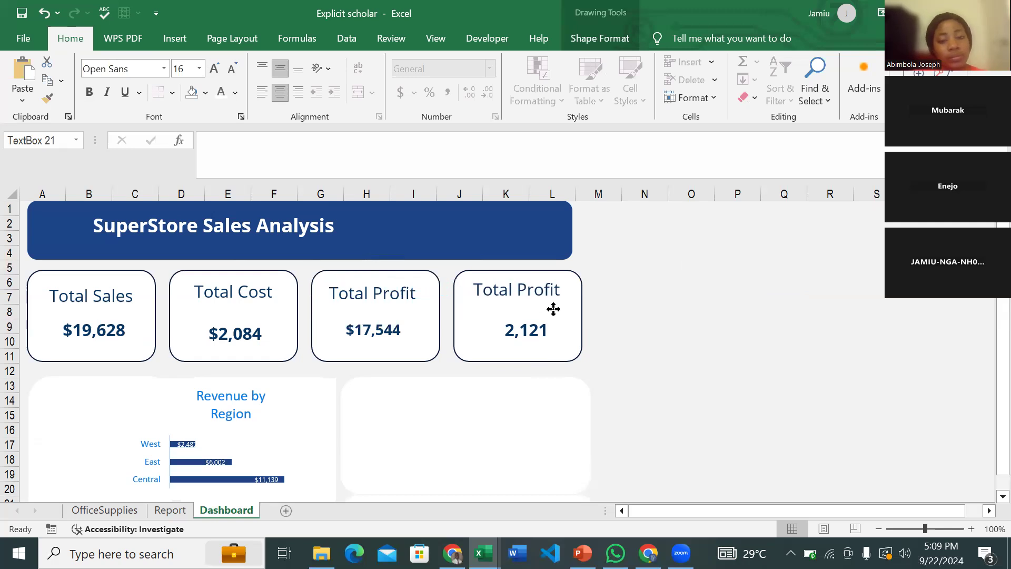
left_click(547, 298)
double_click(544, 295)
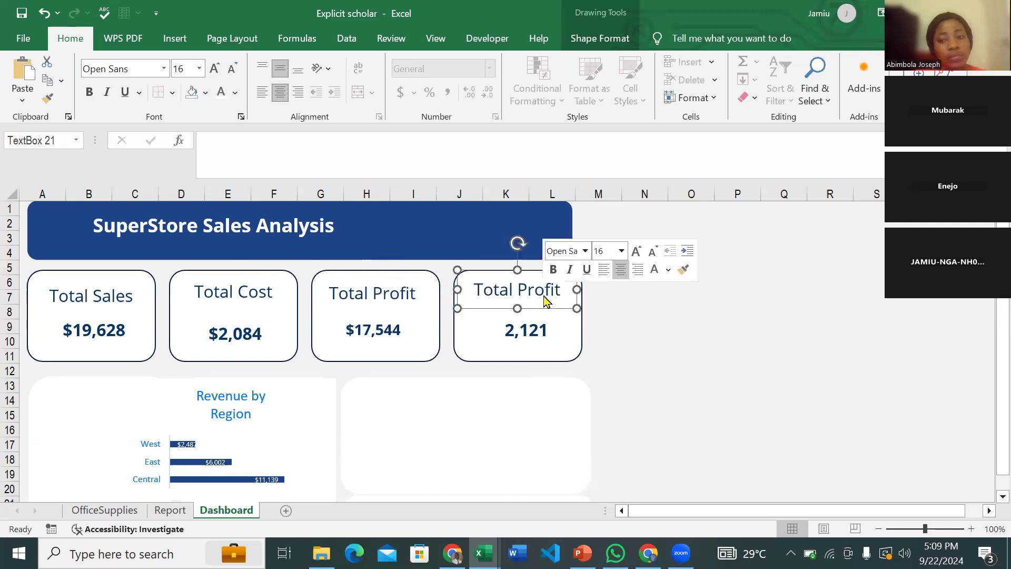
type("Cuantit")
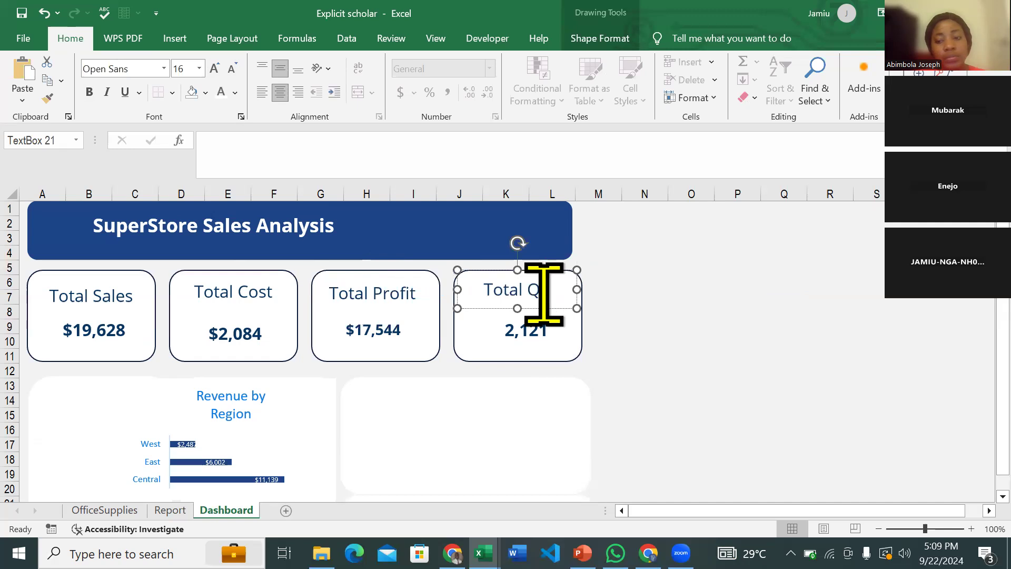
type("y")
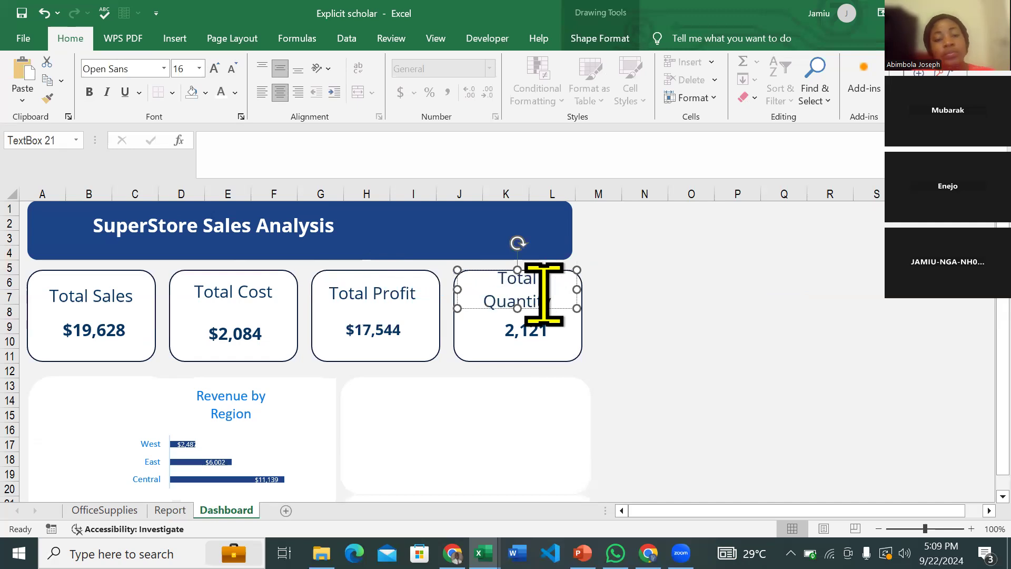
left_click_drag(574, 307, 587, 307)
key("Left")
key("Left")
key("Left")
key("Left")
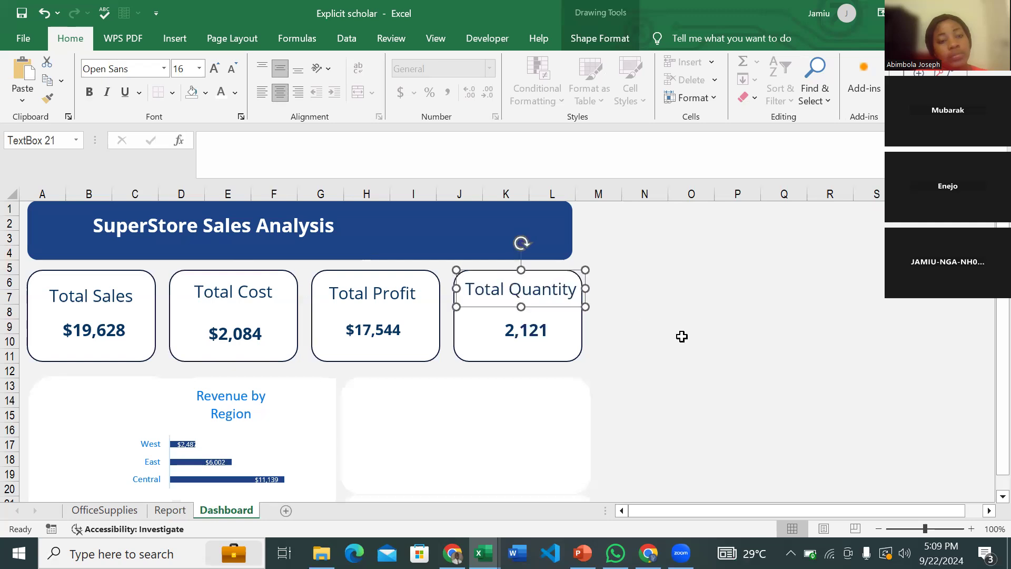
key("Down")
key("Left")
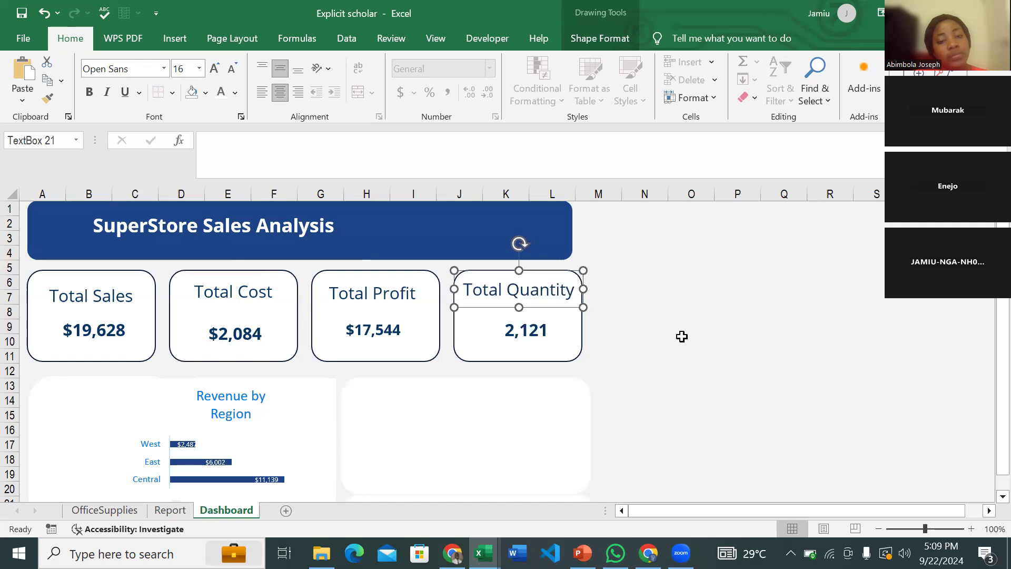
left_click(683, 336)
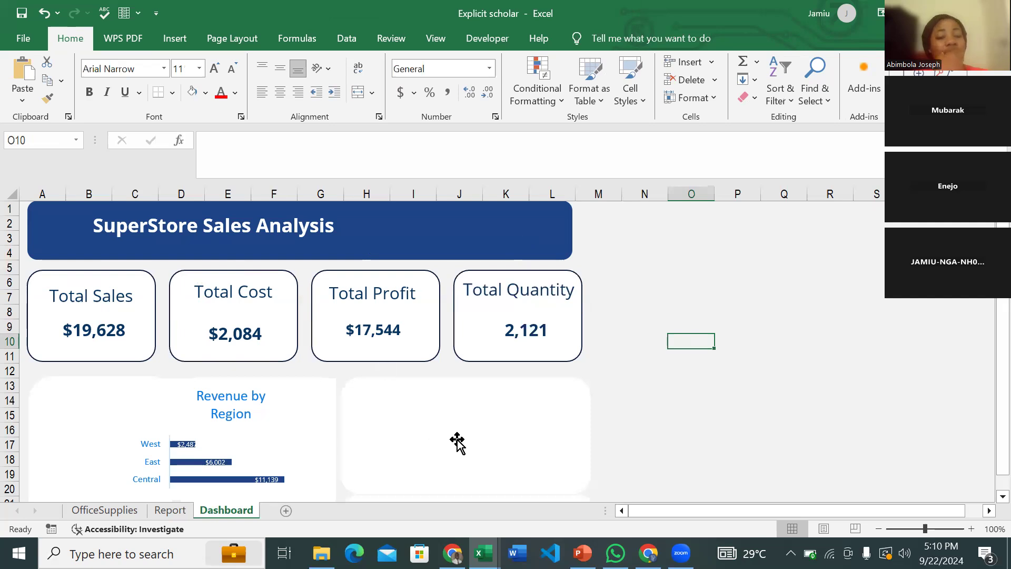
- Switch to the Explicit scholar workbook, trying a chart-title move and undoing it
scroll(457, 443, "down", 3)
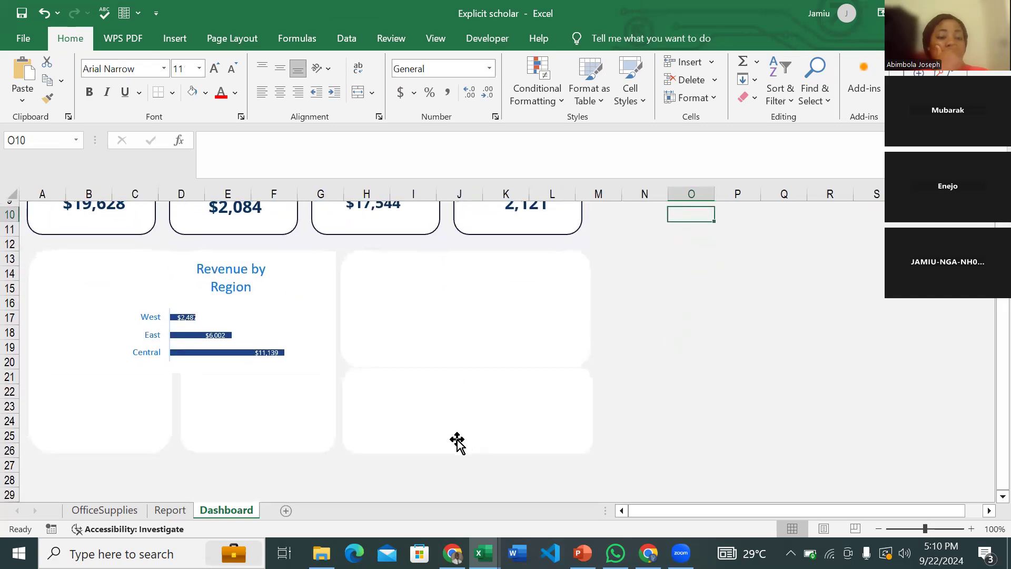
mouse_move(483, 553)
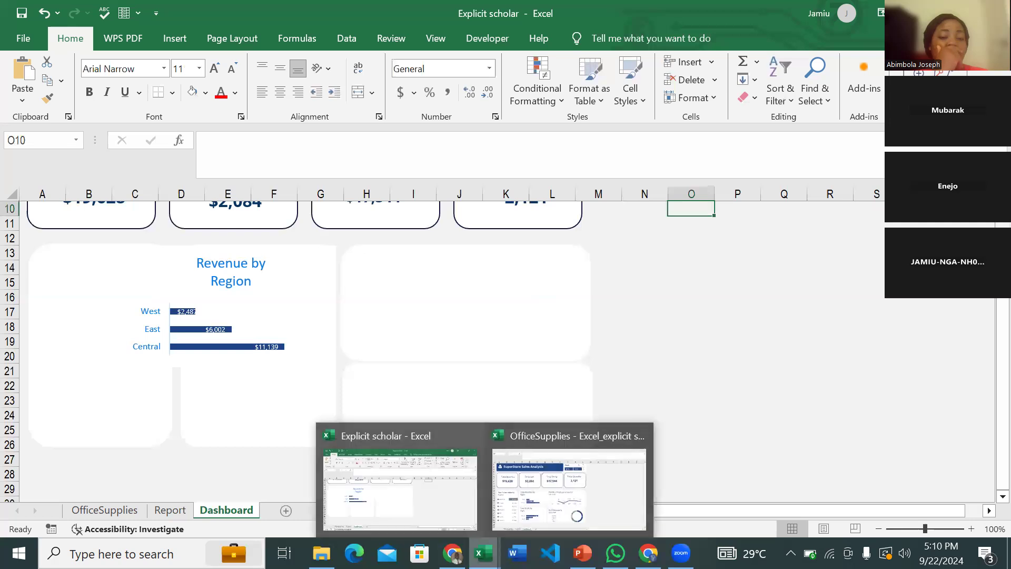
left_click(547, 491)
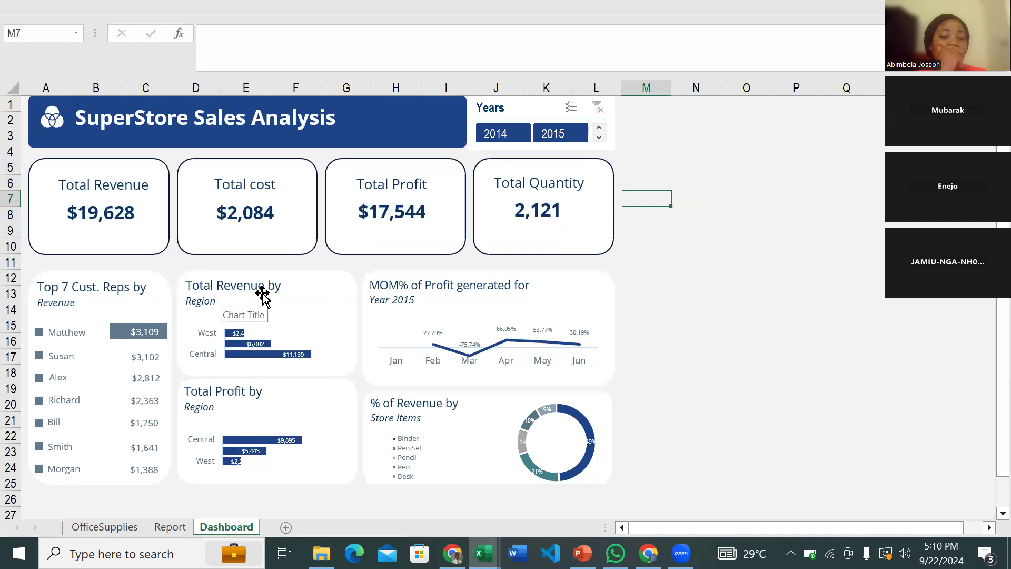
mouse_move(484, 553)
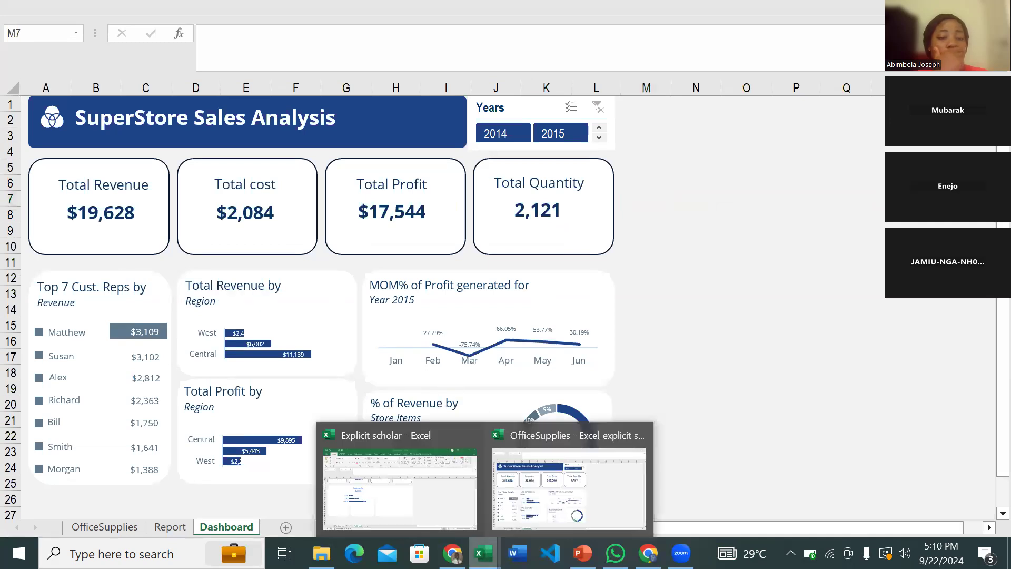
left_click(400, 485)
left_click_drag(268, 275, 308, 282)
key("ctrl+z")
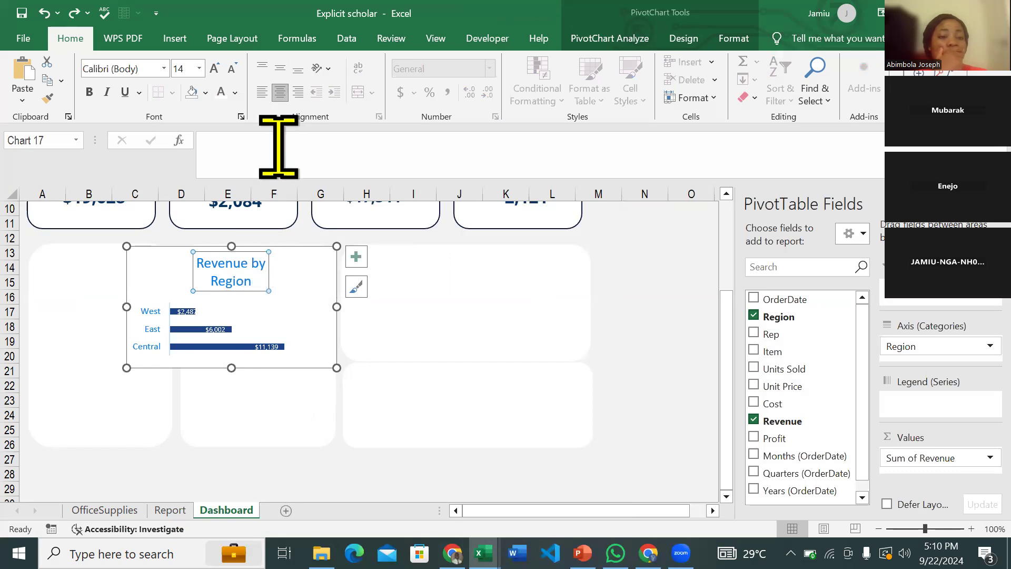
- Colour the Revenue by Region chart title teal
left_click(235, 92)
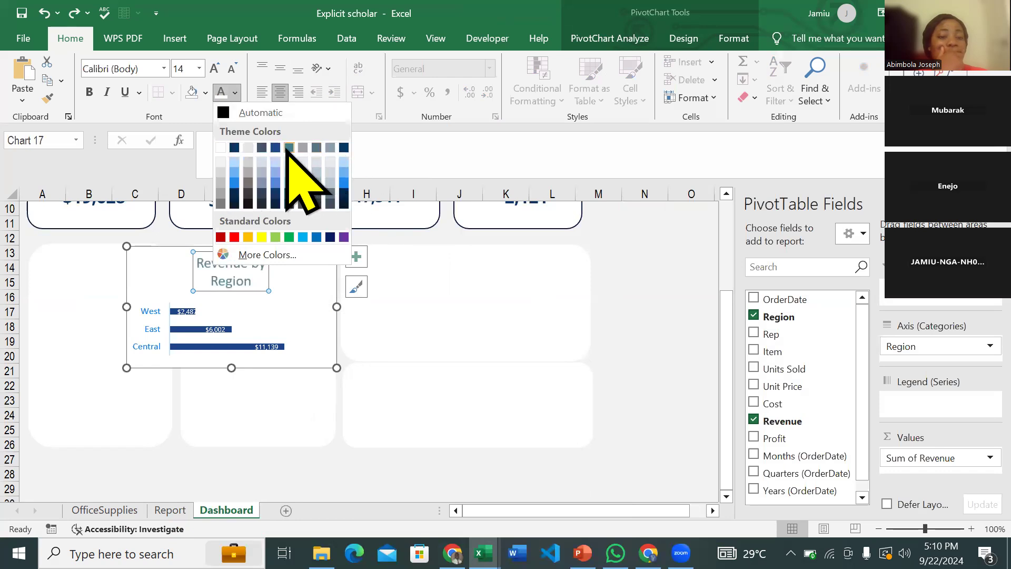
left_click(289, 148)
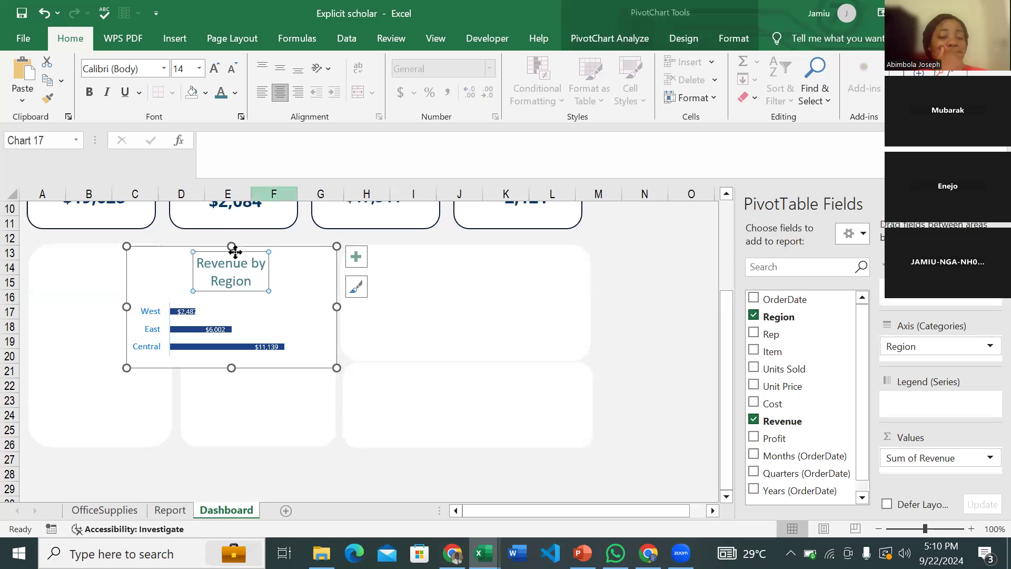
left_click(151, 315)
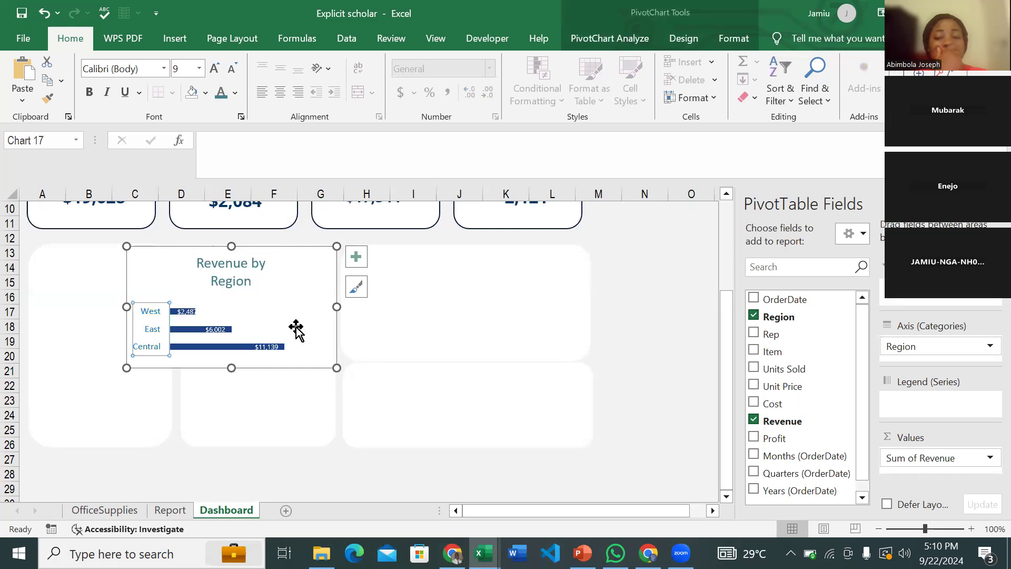
left_click(331, 365)
- Shrink the chart and move it right into the second card
left_click_drag(330, 365, 323, 361)
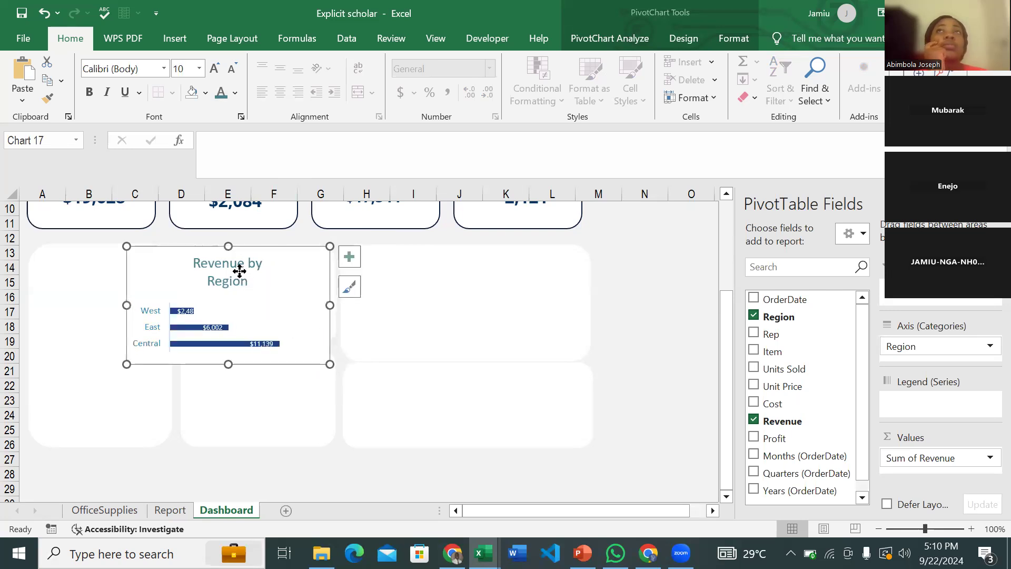
left_click(239, 271)
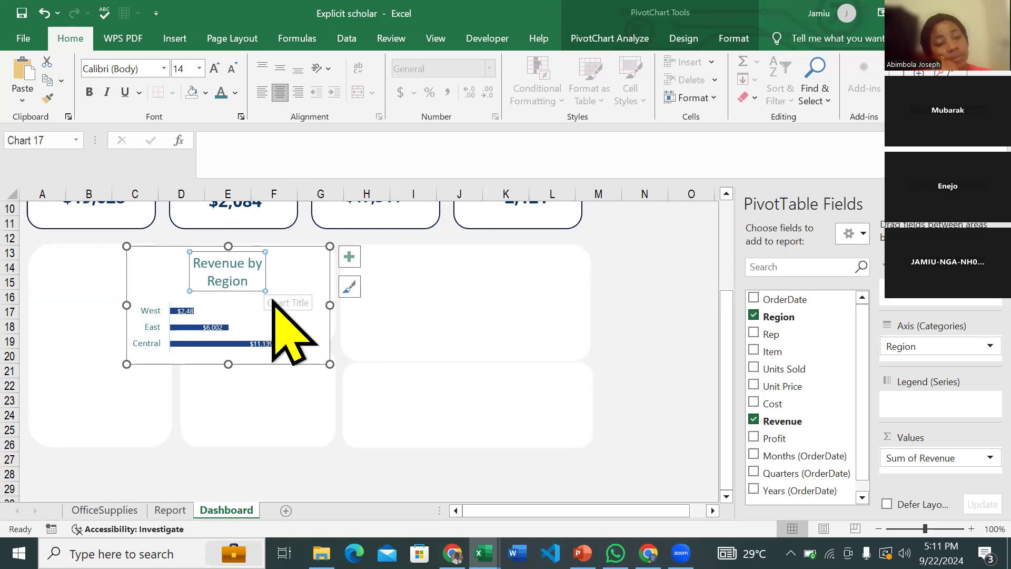
left_click_drag(330, 364, 295, 360)
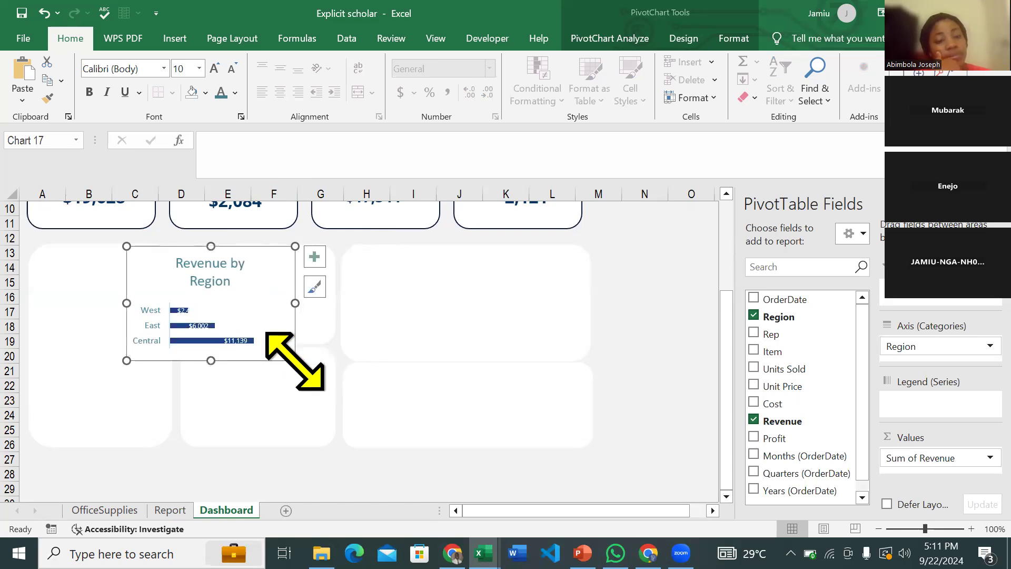
left_click_drag(270, 254, 330, 253)
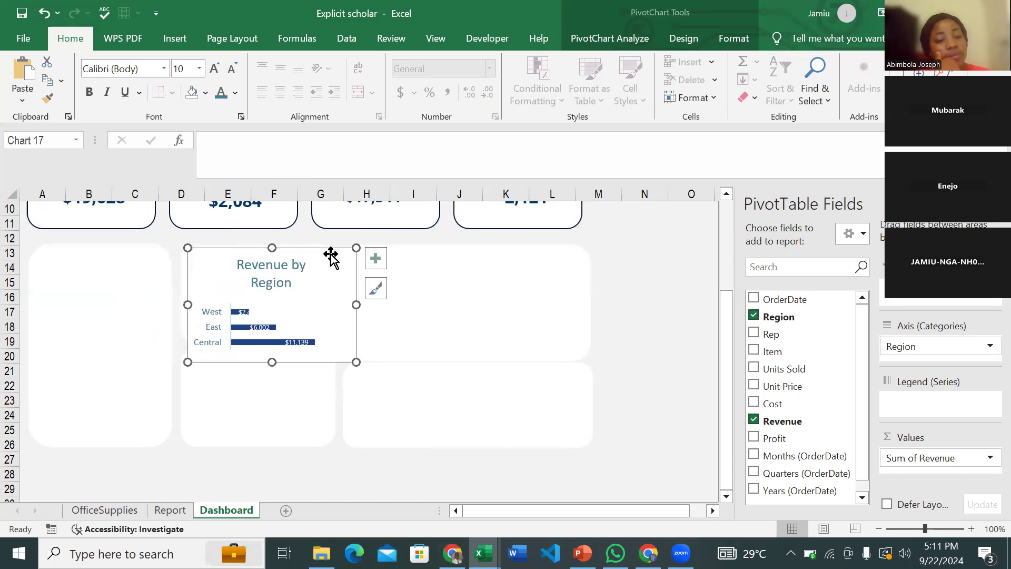
left_click_drag(272, 362, 272, 347)
- Narrow the Revenue by Region chart and reduce its title font size twice
left_click_drag(356, 297, 346, 302)
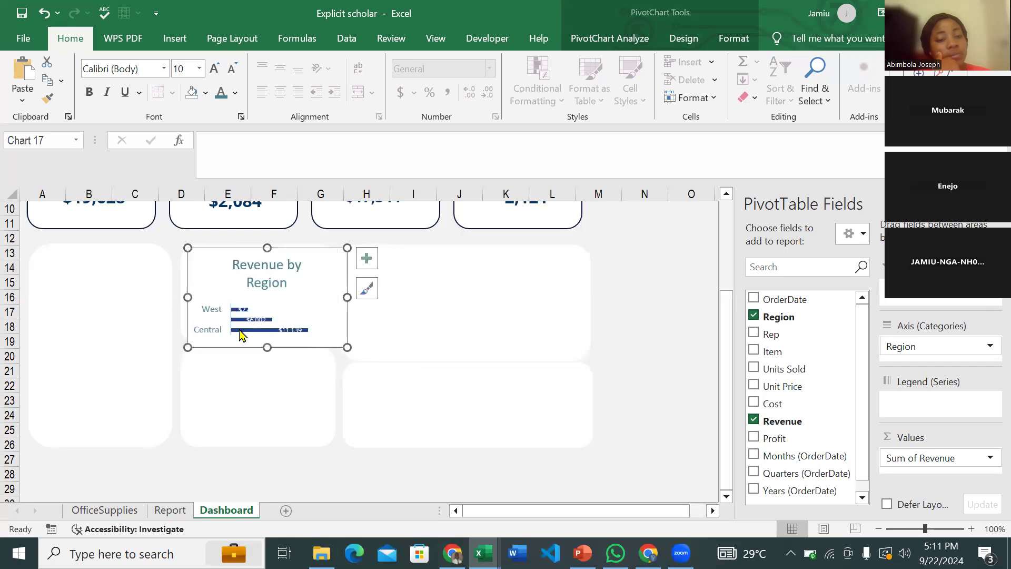
left_click(269, 266)
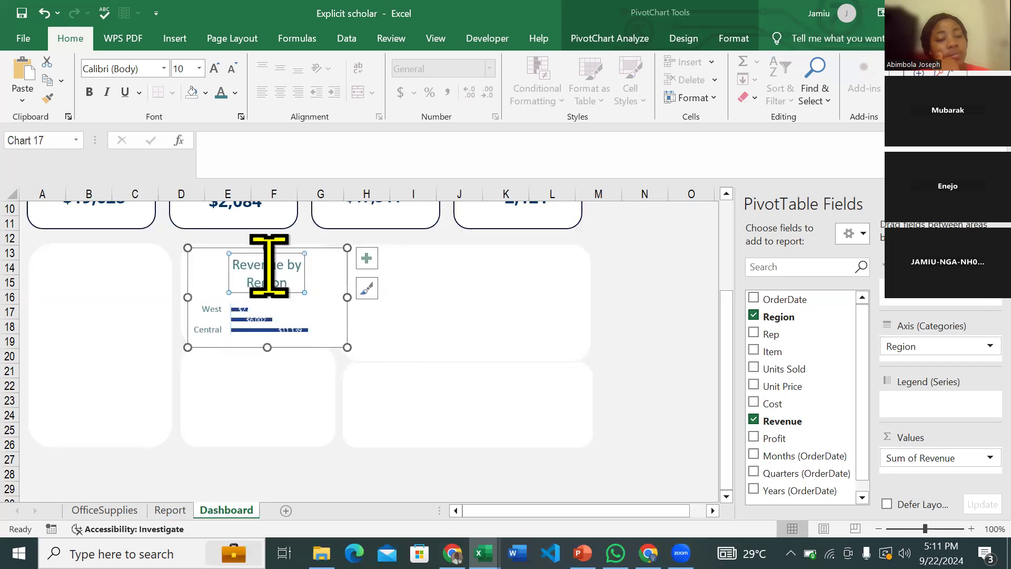
left_click(242, 64)
left_click(241, 65)
left_click(242, 64)
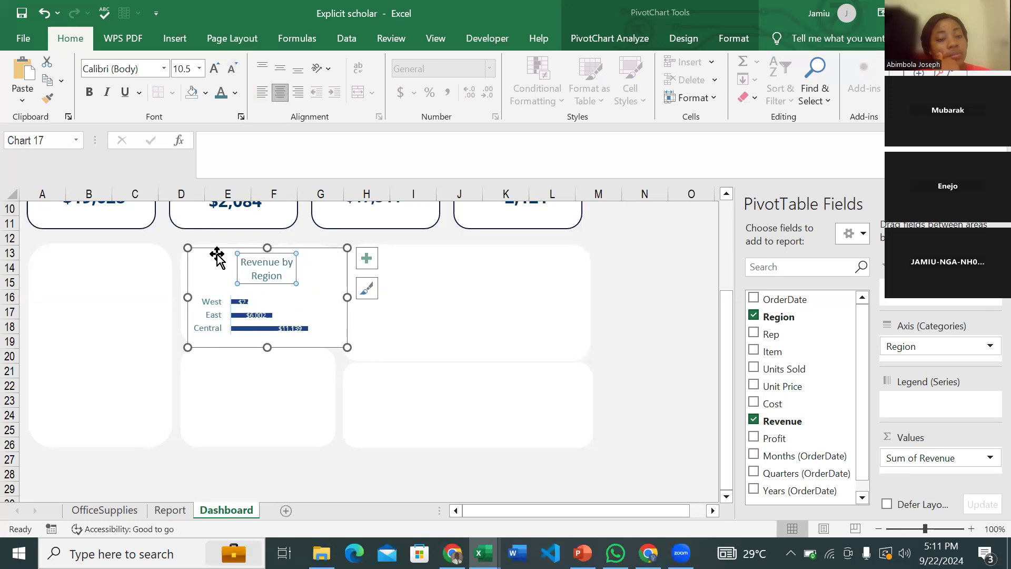
left_click_drag(289, 247, 287, 246)
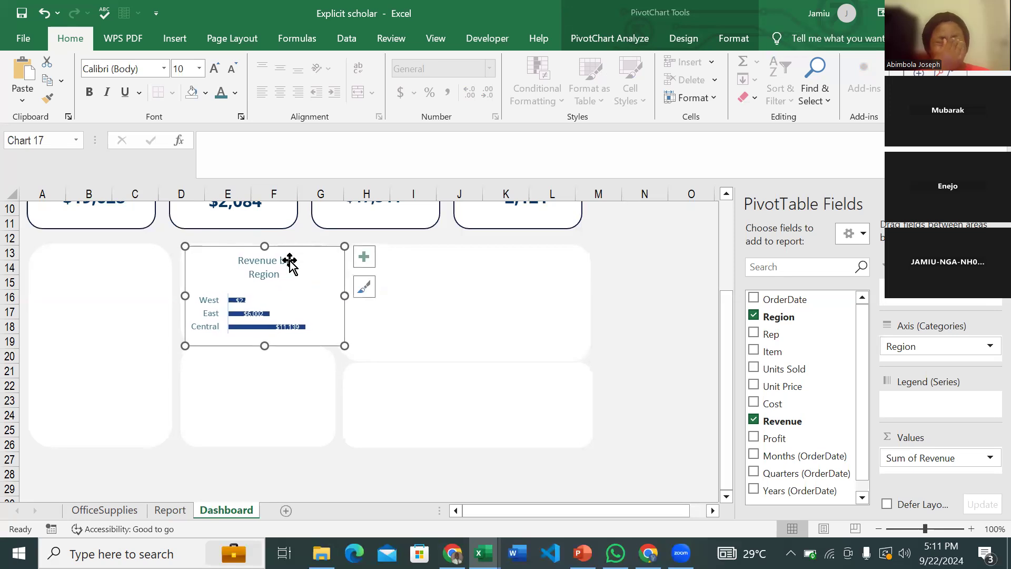
- Move the title to the top-left, shrink the plot area, and left-align the title
left_click(284, 267)
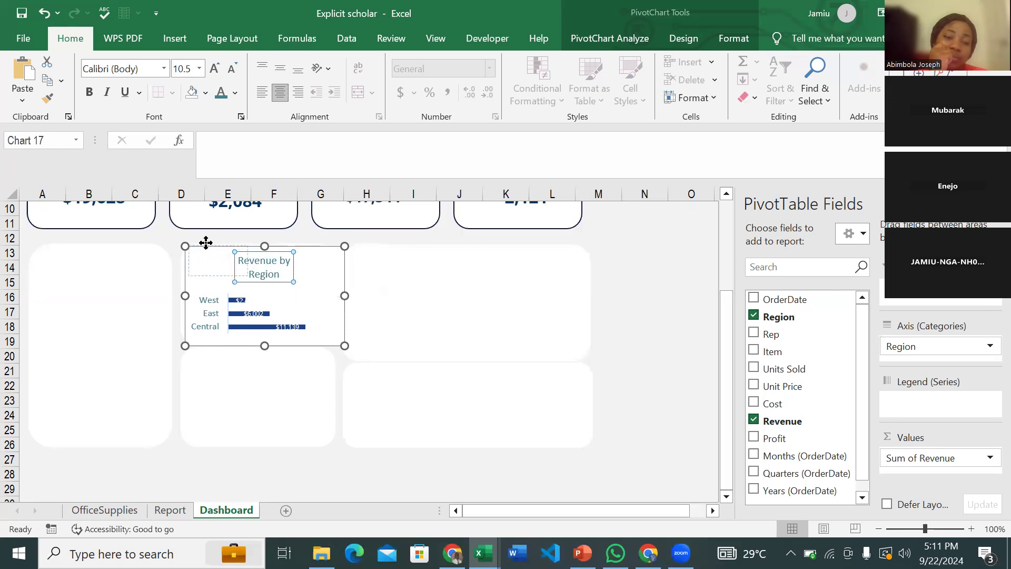
left_click_drag(205, 244, 207, 244)
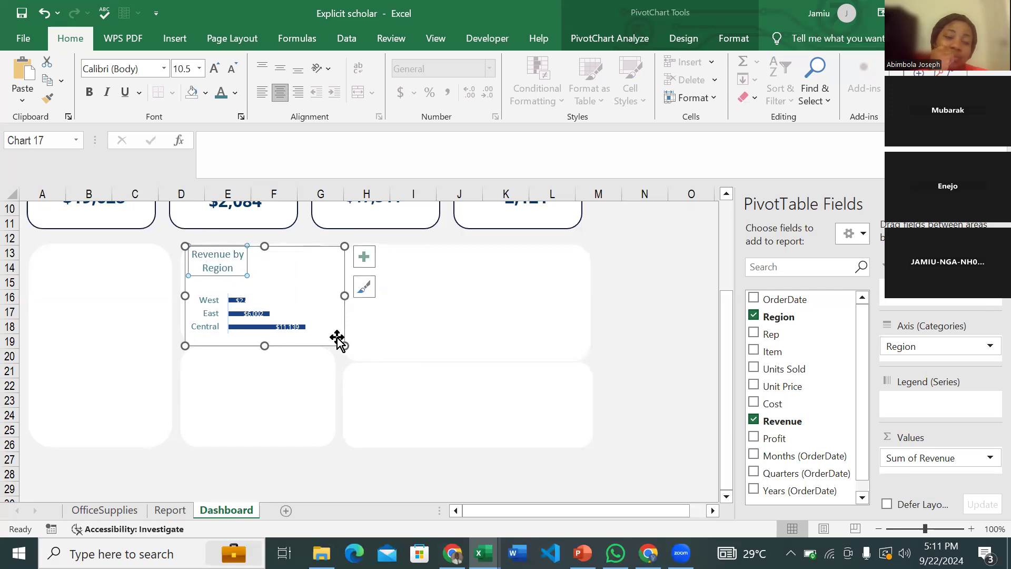
left_click_drag(343, 336, 332, 335)
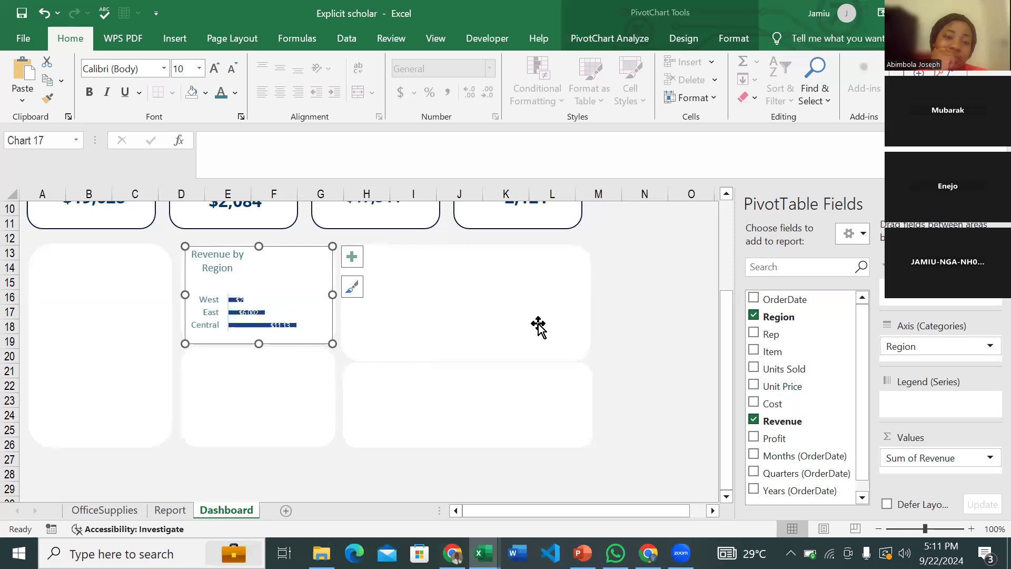
left_click(213, 253)
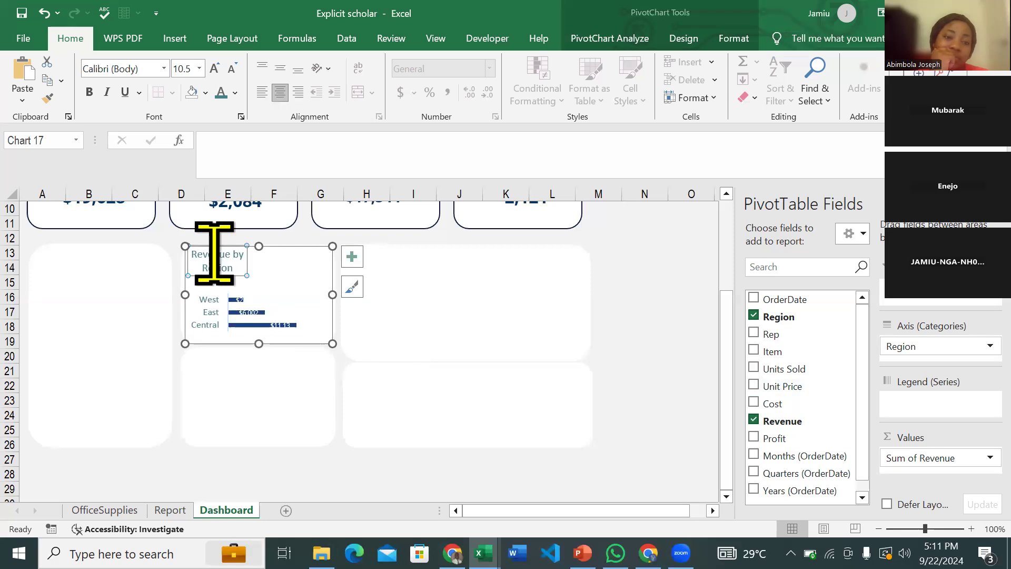
key("ctrl+l")
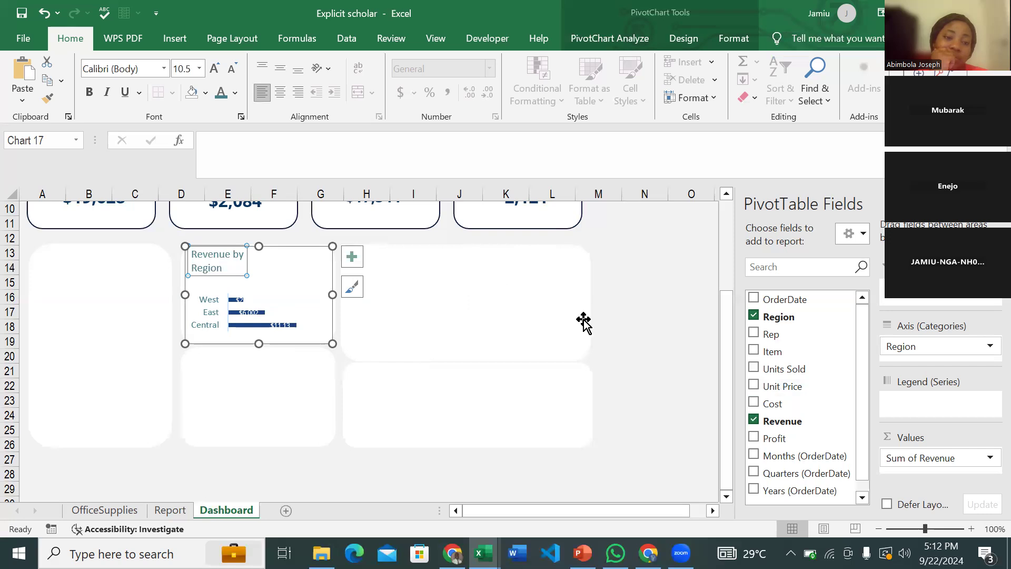
left_click(632, 336)
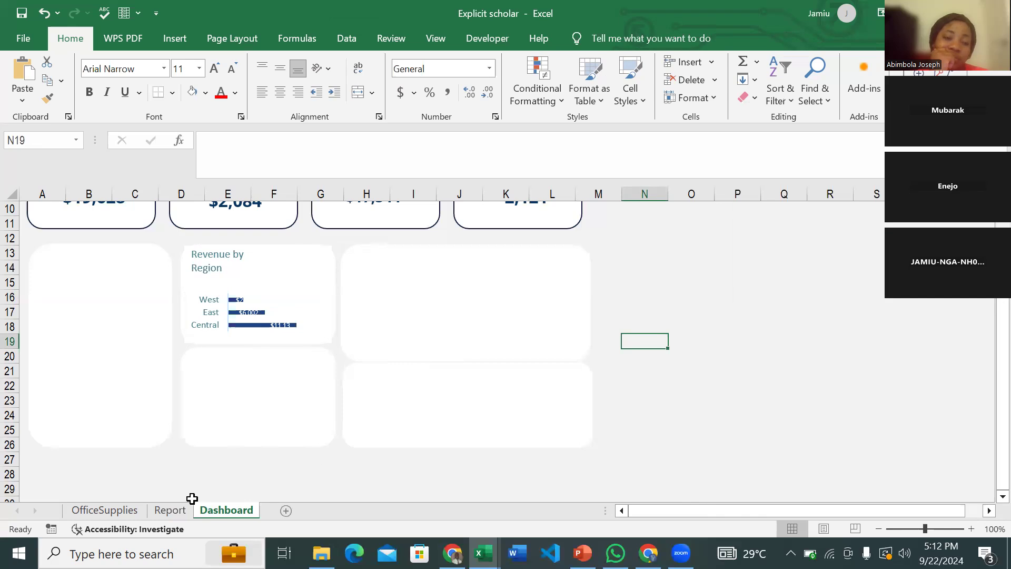
- On the Report sheet, select cell P5 of the profit-by-region pivot table for charting
key("ctrl+Page_Up")
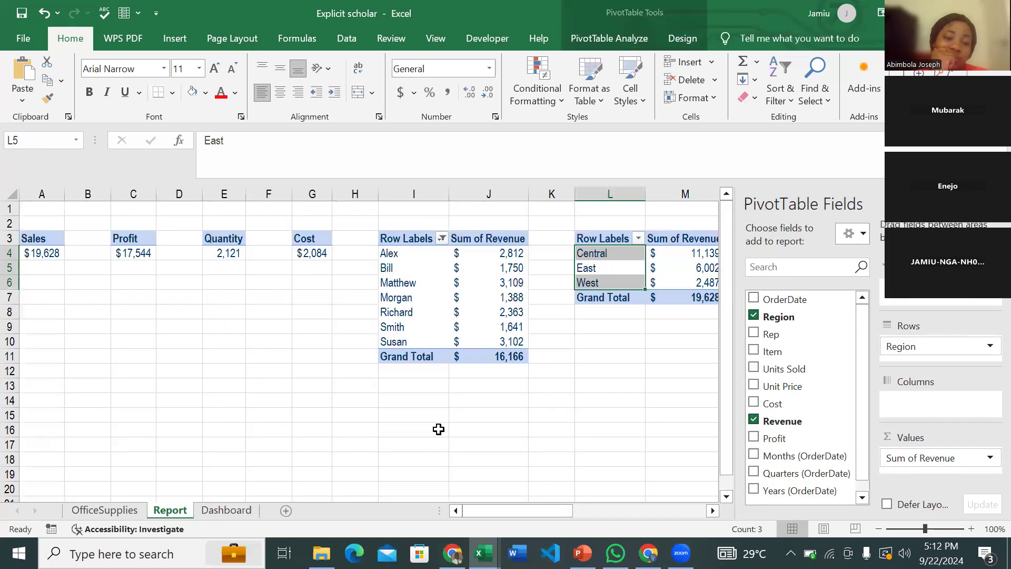
scroll(439, 430, "right", 5)
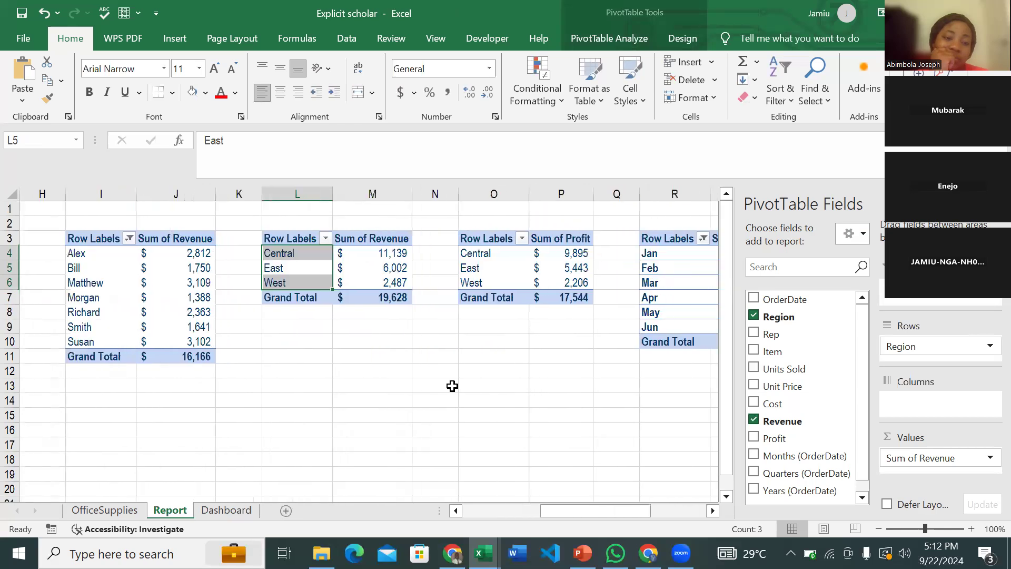
left_click(557, 270)
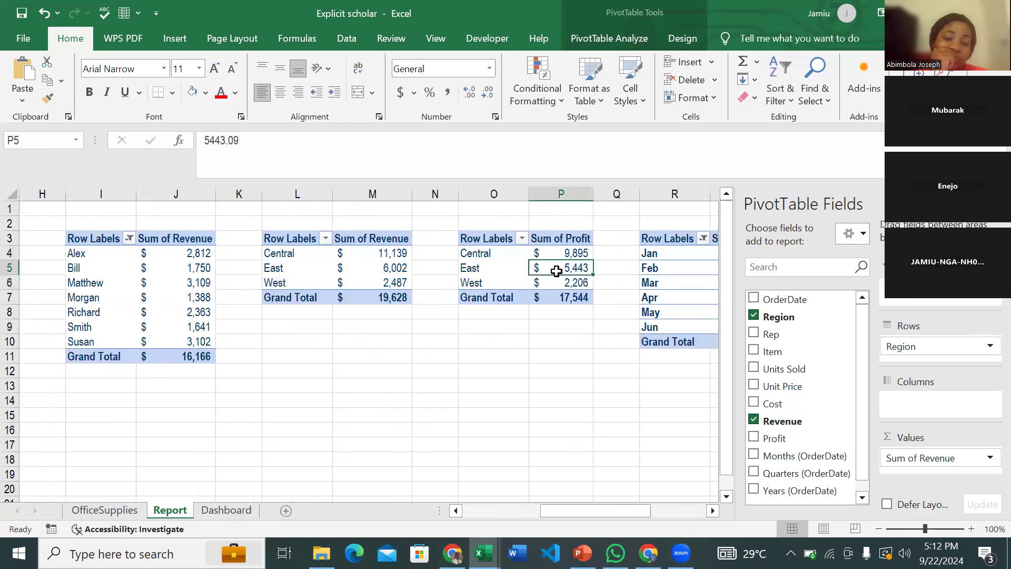
scroll(557, 270, "right", 2)
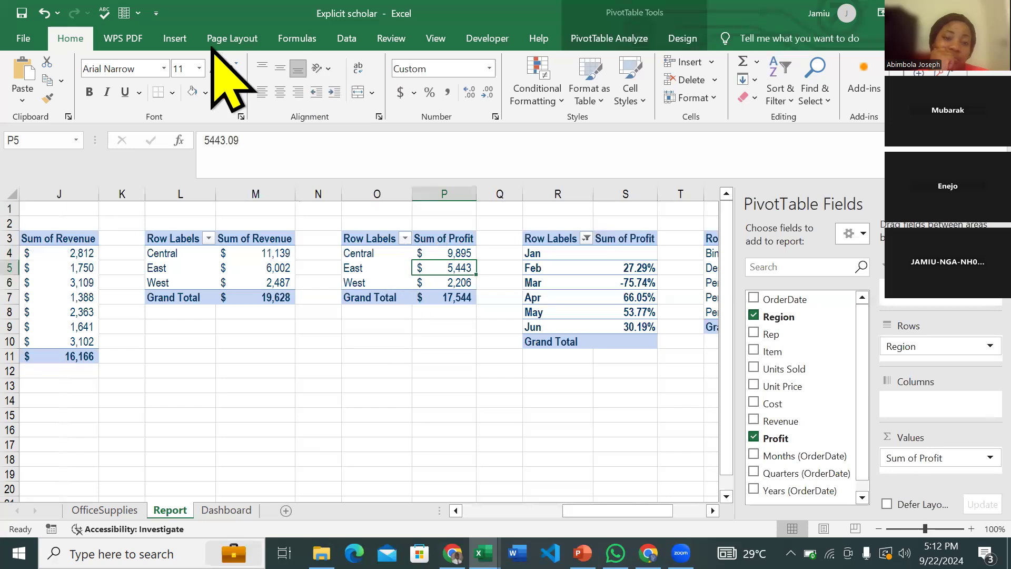
left_click(173, 39)
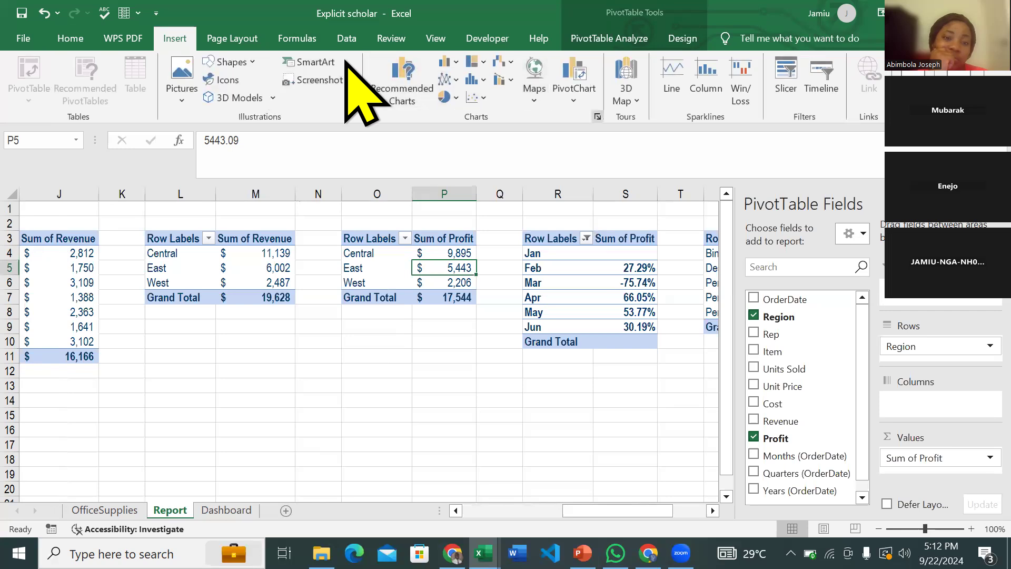
- Insert a Clustered Bar PivotChart of profit by region and hide all its field buttons
left_click(348, 64)
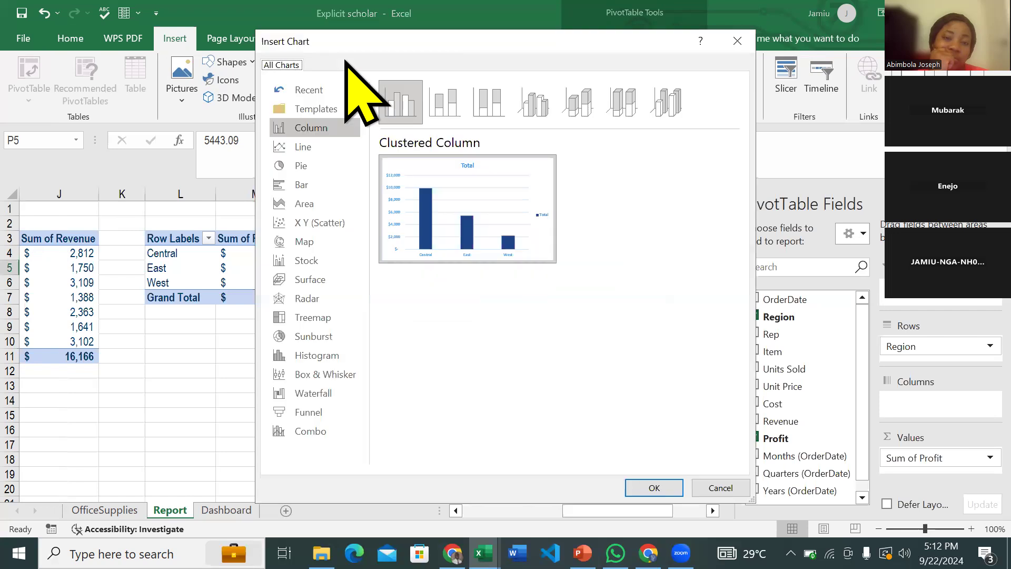
left_click(337, 186)
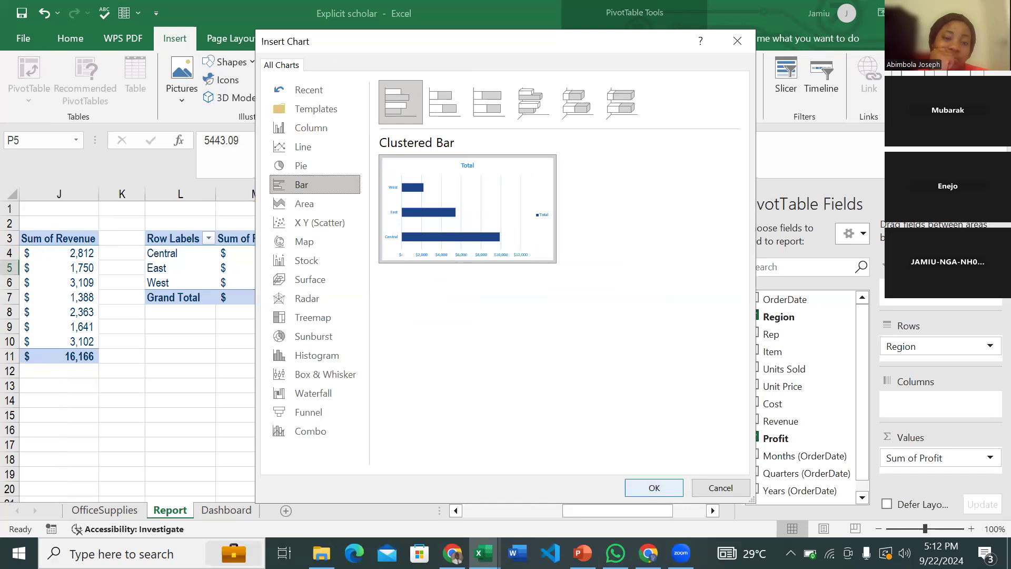
left_click(645, 488)
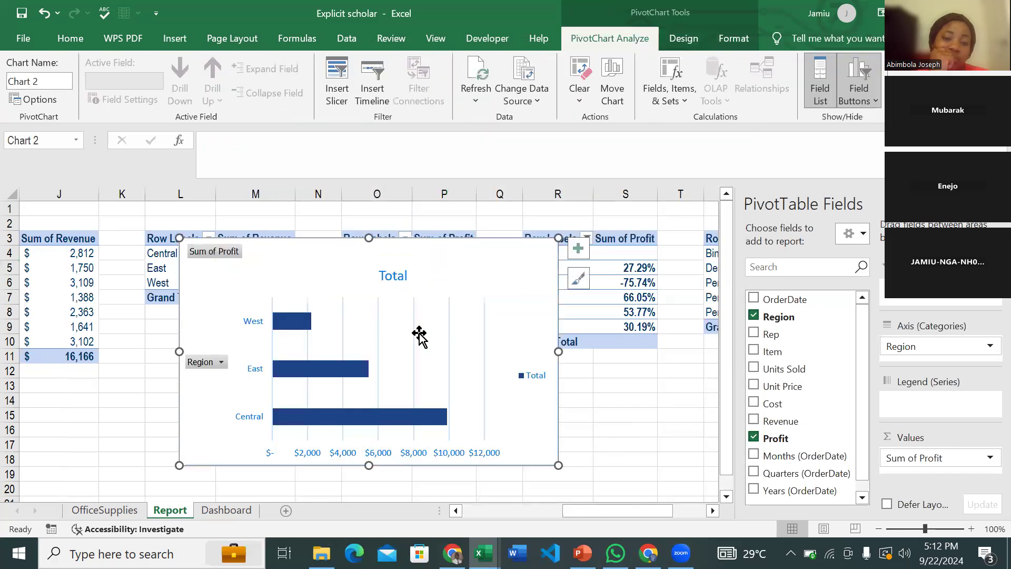
right_click(217, 255)
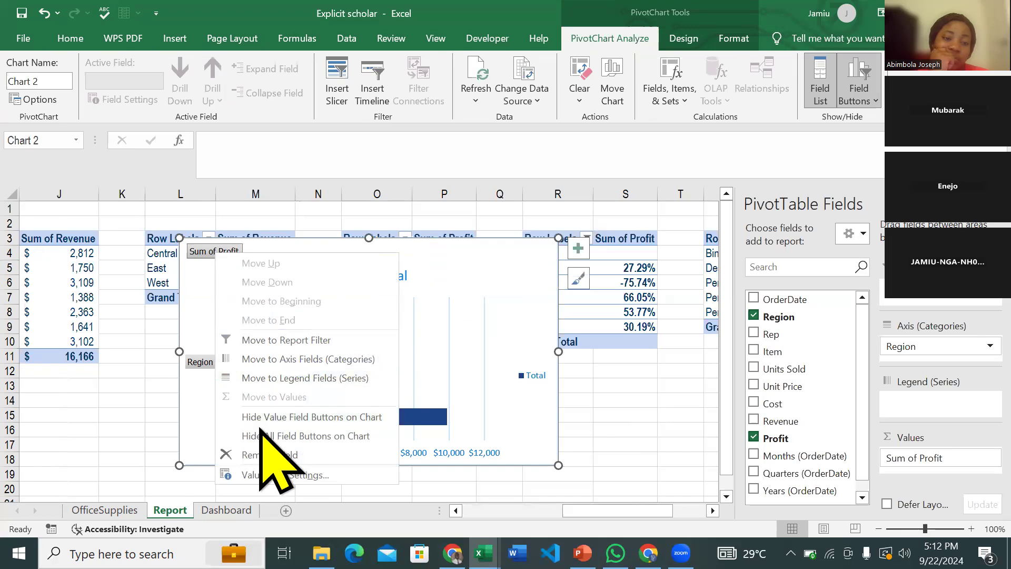
left_click(322, 436)
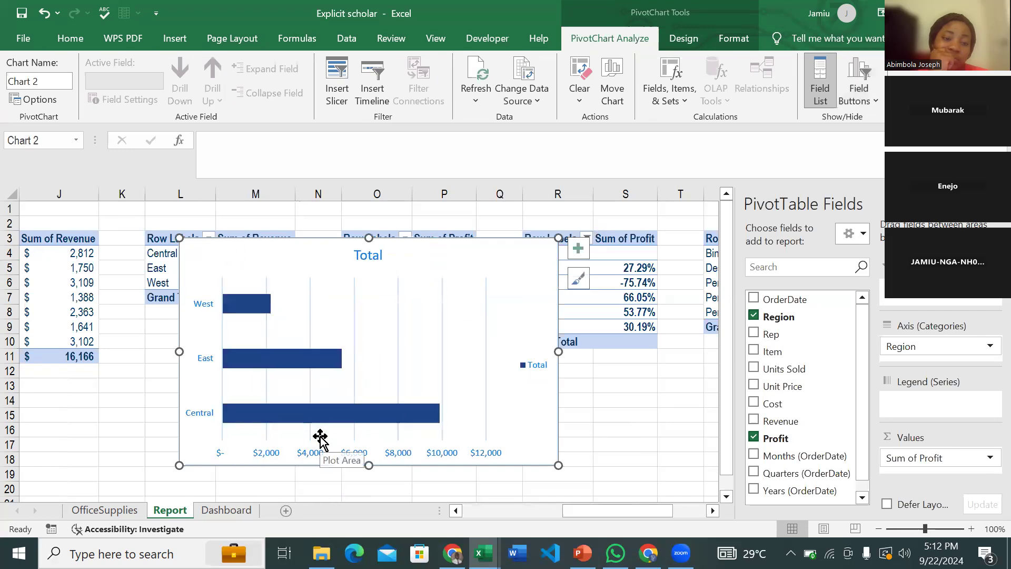
- Delete the vertical gridlines, the legend and the horizontal value axis from the region profit bar chart
left_click(396, 304)
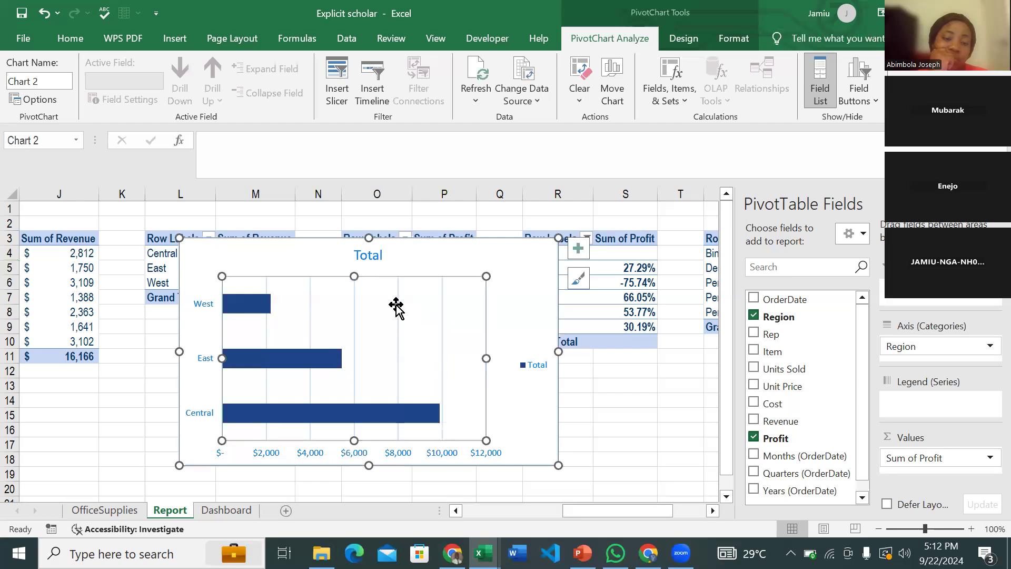
left_click(443, 313)
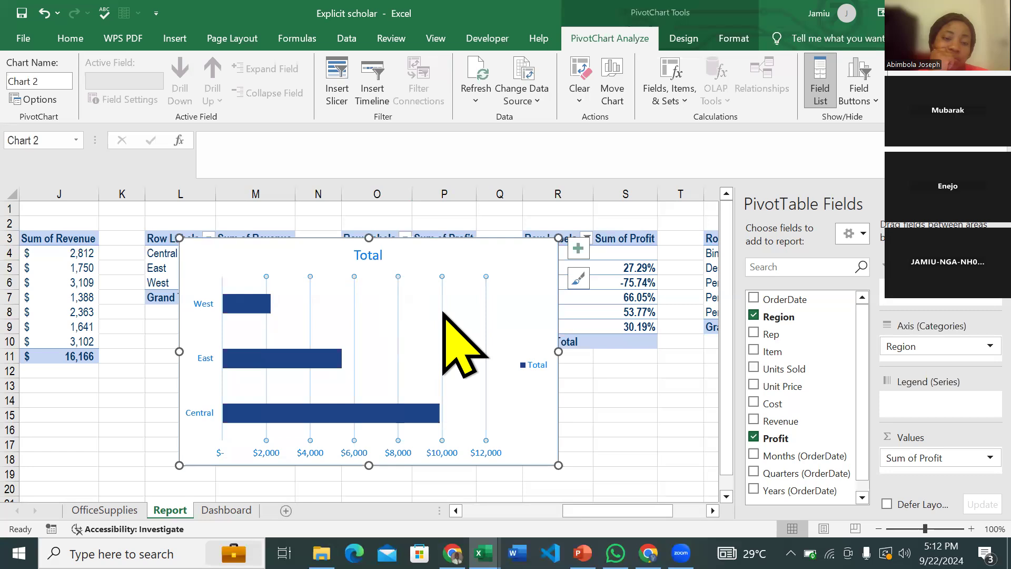
key("Delete")
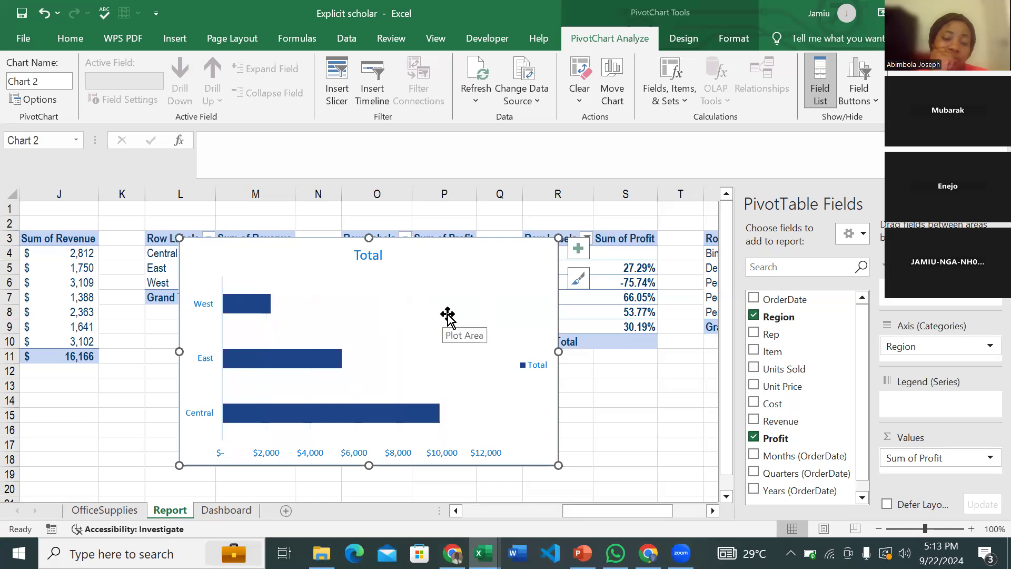
left_click(532, 365)
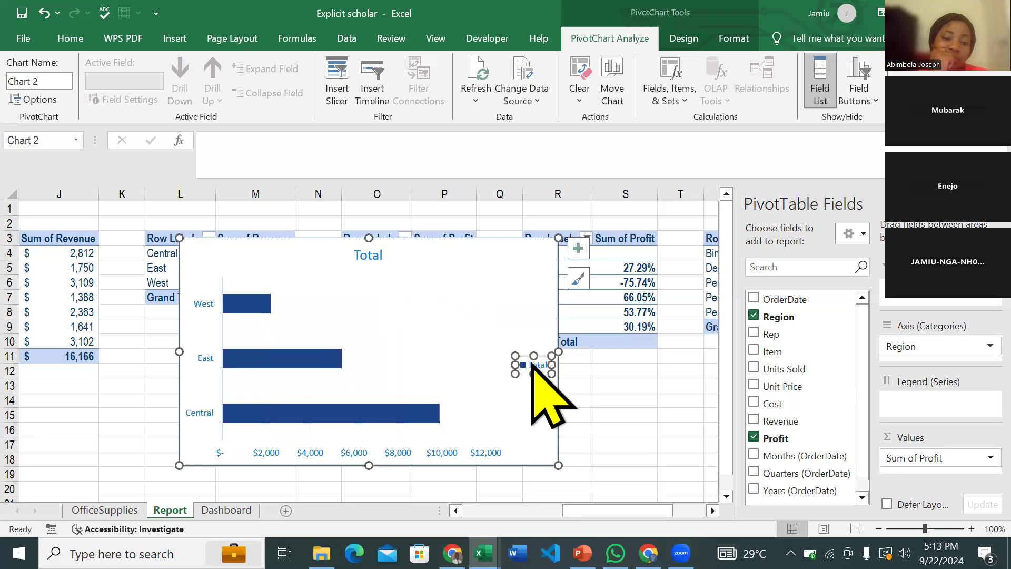
key("Delete")
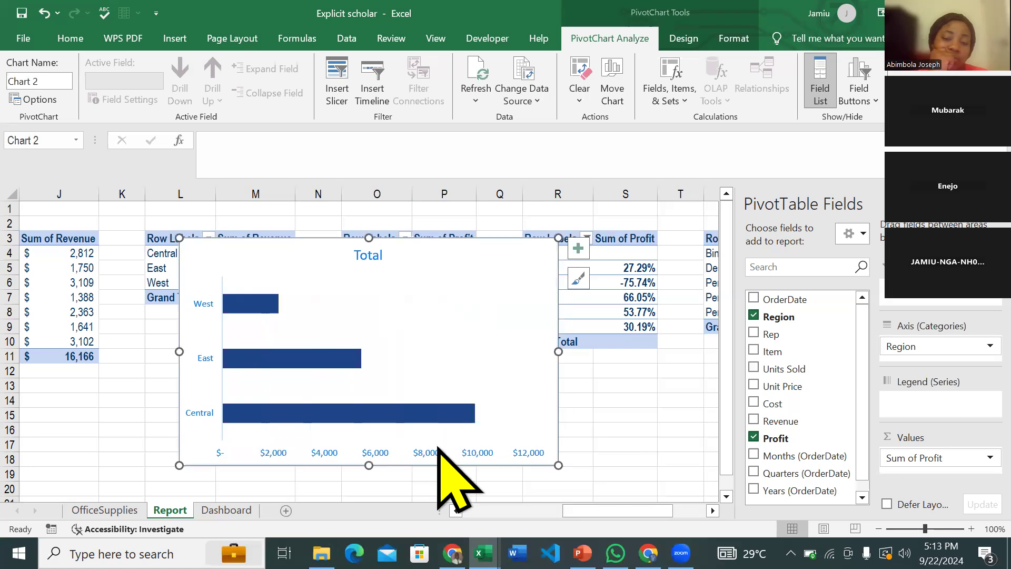
left_click(377, 452)
key("Delete")
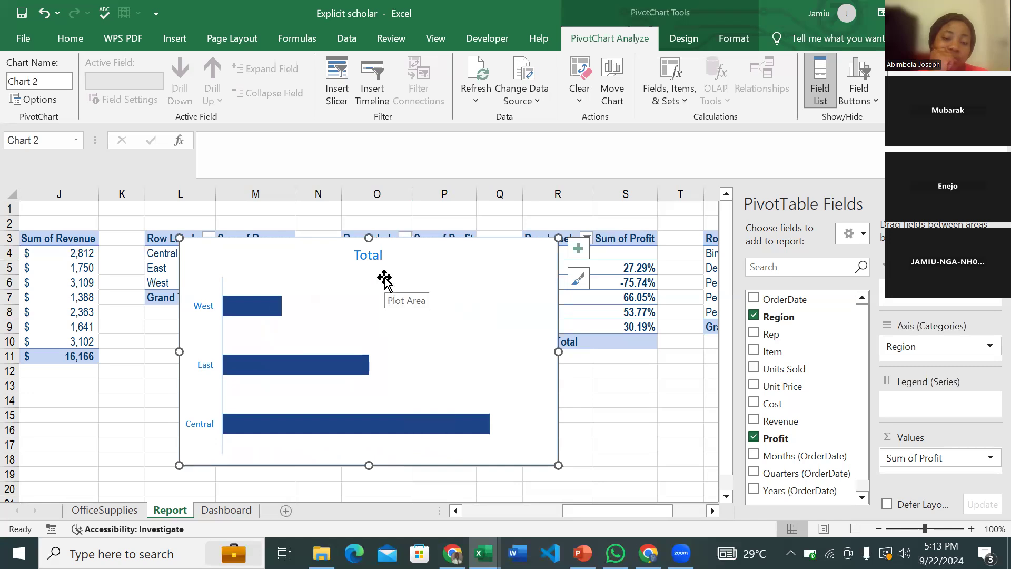
- Retitle the bar chart 'Profit by' / 'Region' on two lines
left_click(371, 255)
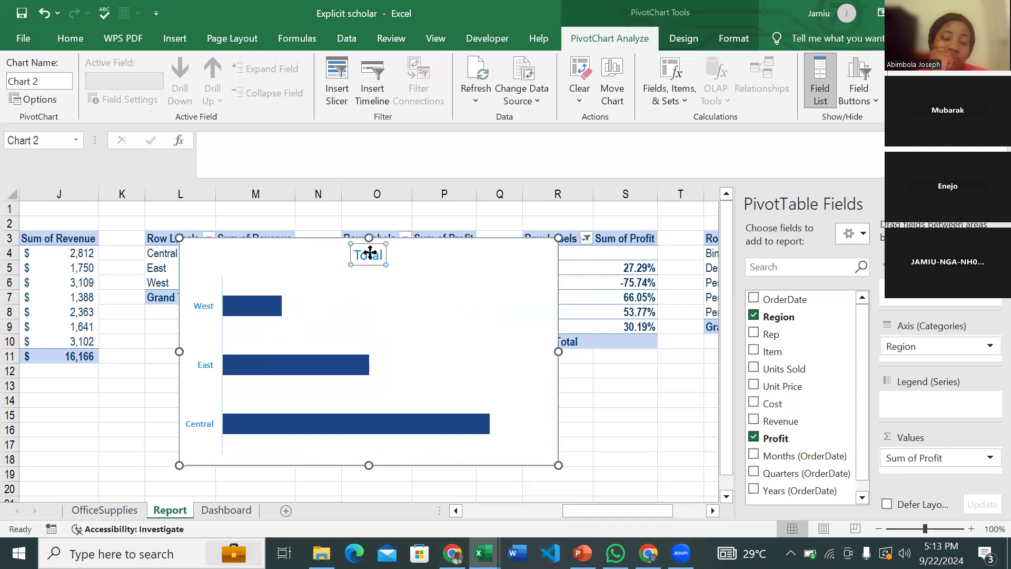
double_click(370, 252)
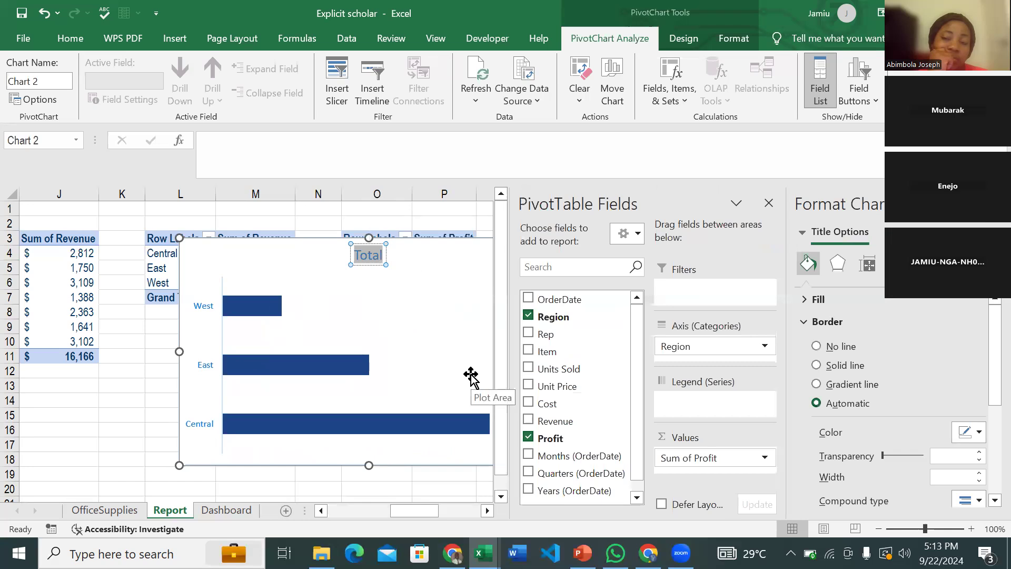
type("Profit")
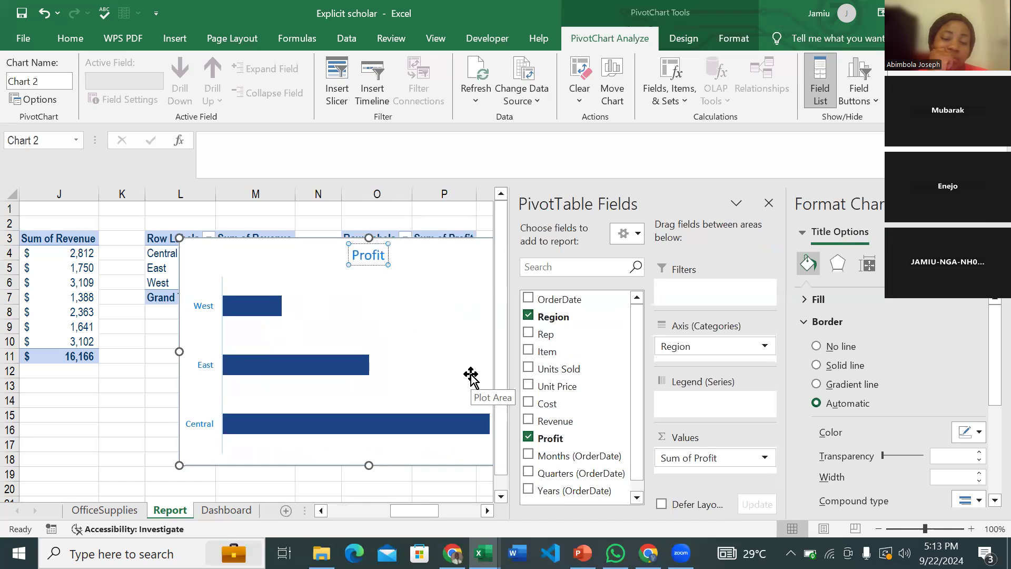
type(" by")
key("Return")
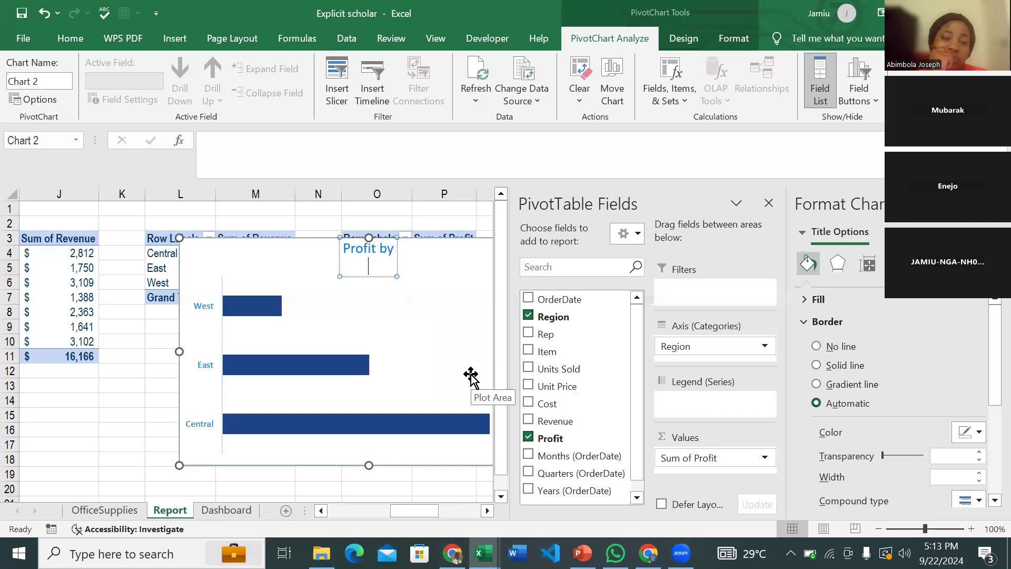
type("Region")
left_click(402, 273)
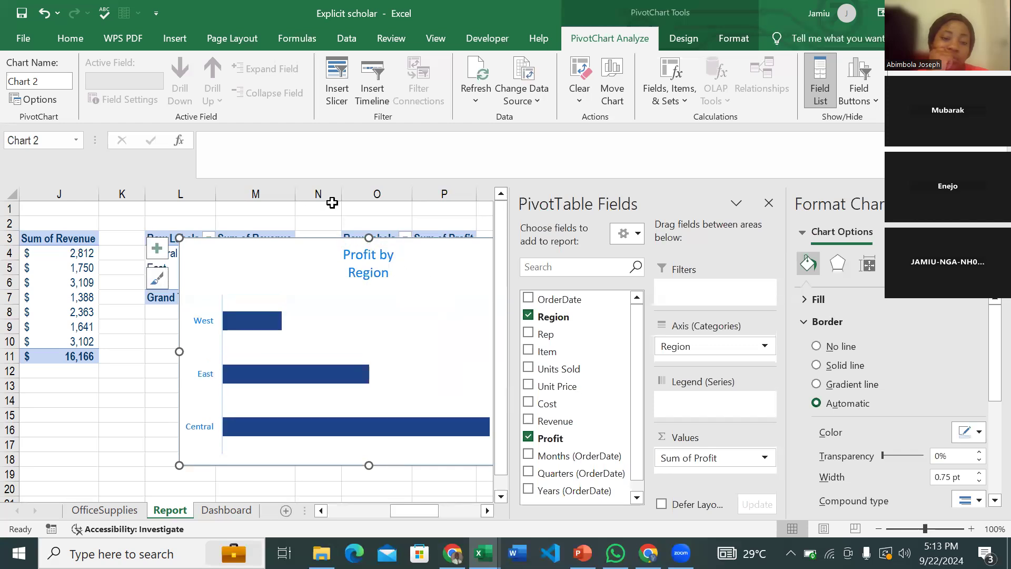
- Move the chart left off the pivot tables and set its border to No line
left_click(76, 43)
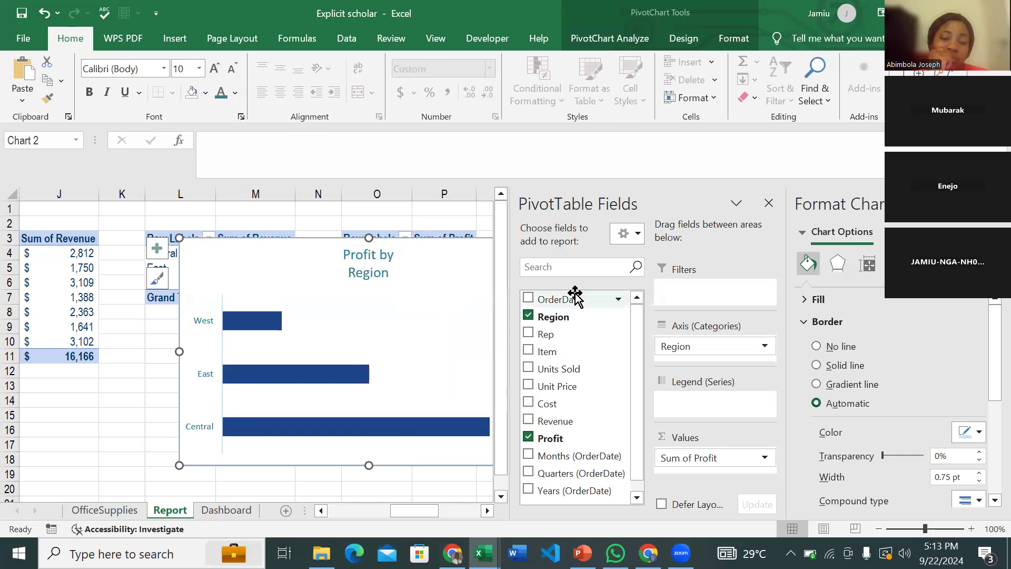
left_click_drag(439, 259, 336, 265)
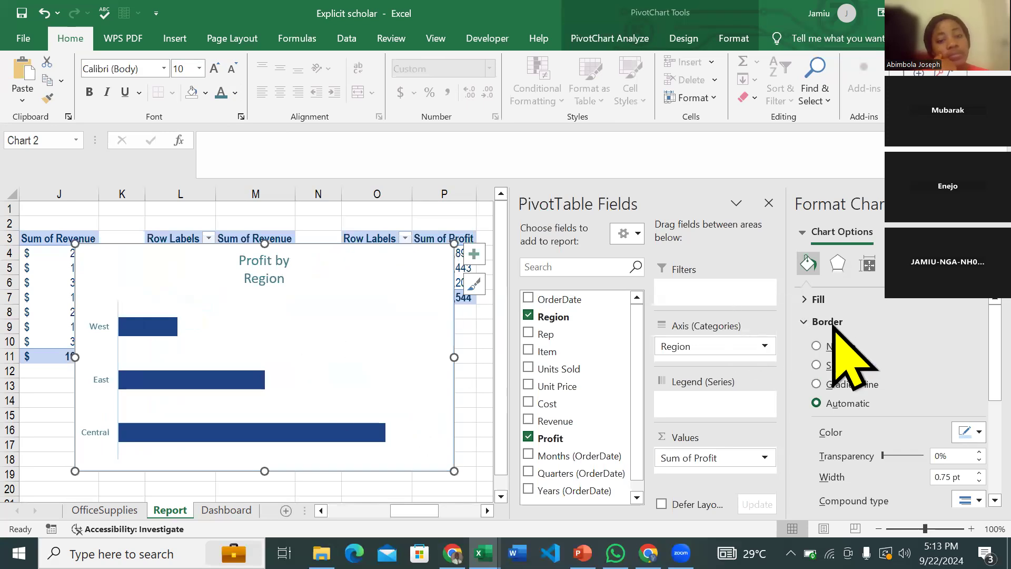
left_click(816, 346)
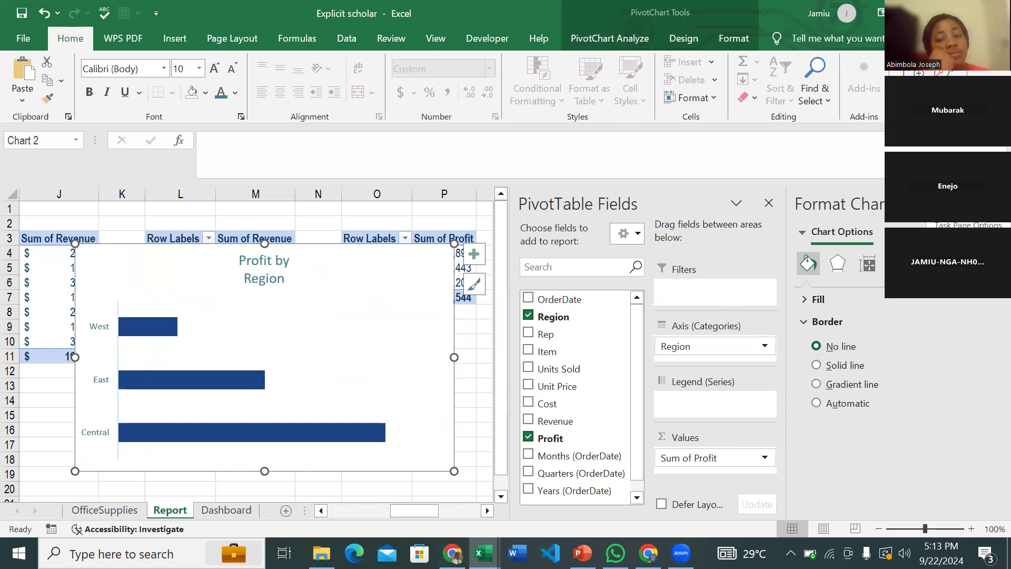
left_click(995, 203)
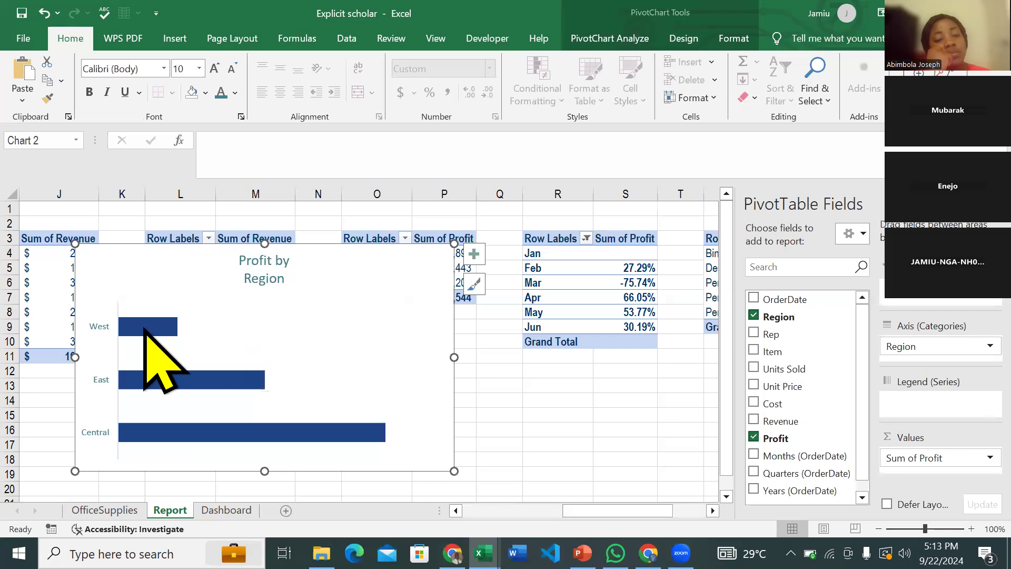
- Add data labels placed at the Inside End of the profit bars
left_click(475, 255)
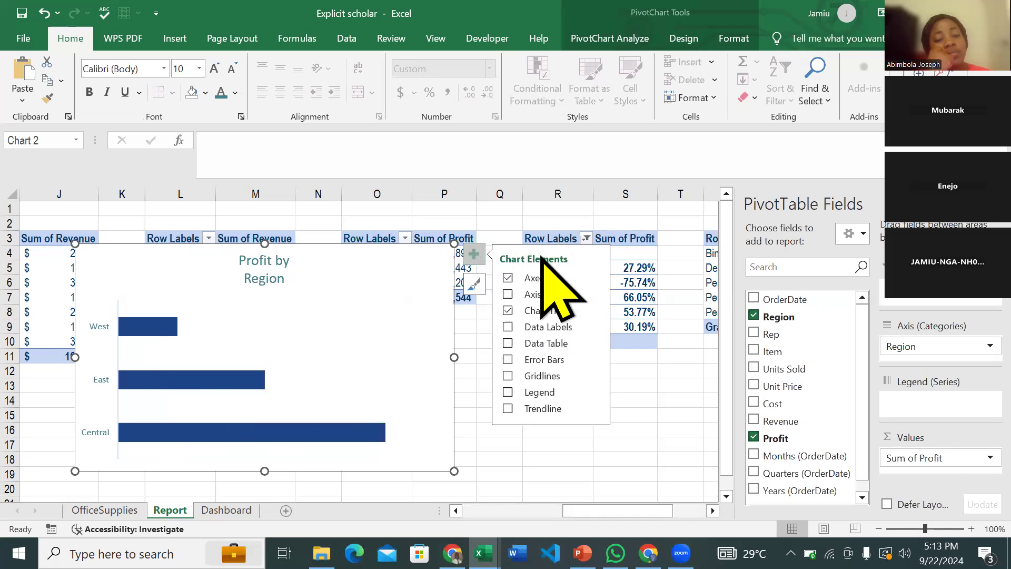
left_click(509, 328)
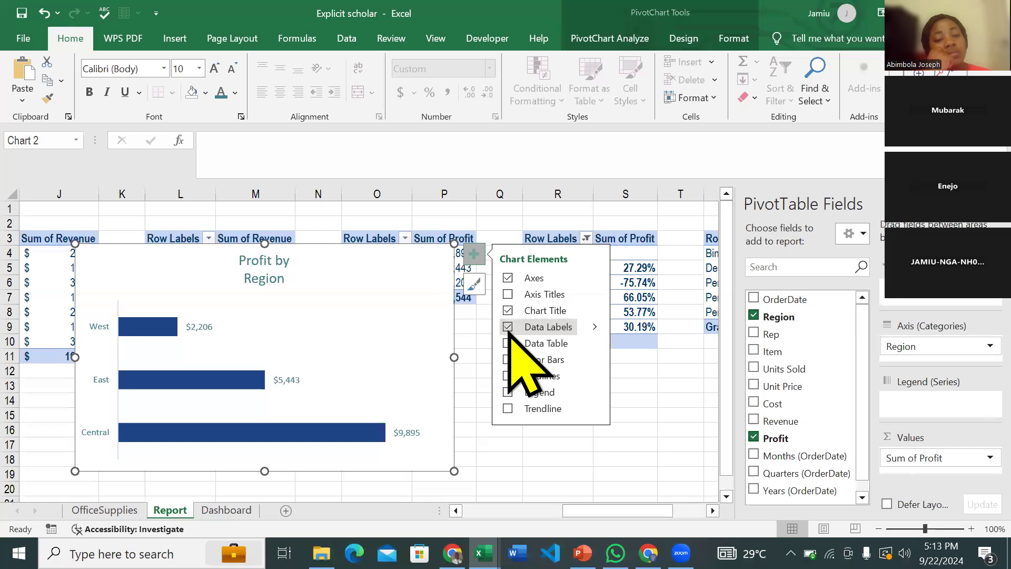
left_click(595, 327)
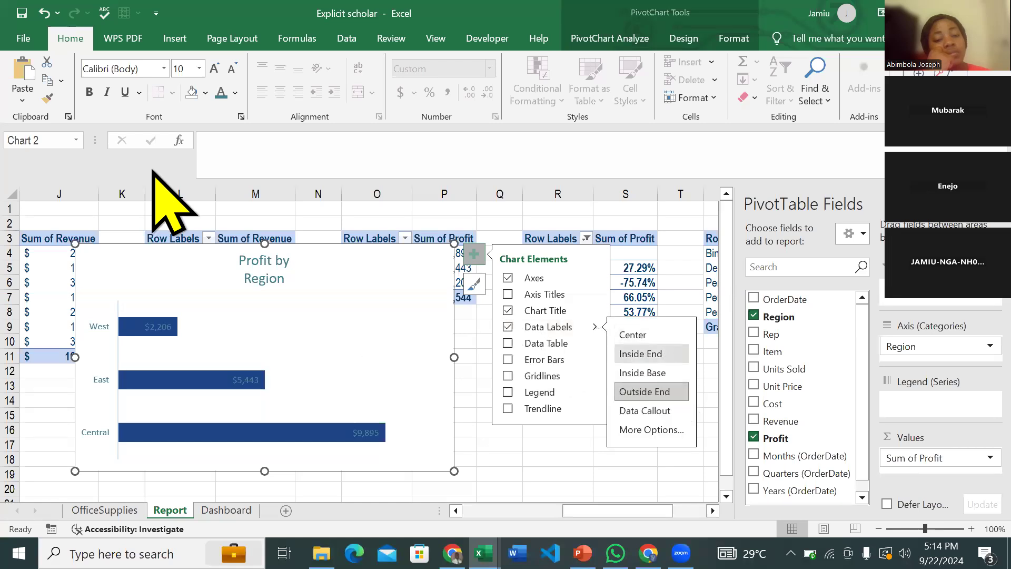
- Make the data labels white at font size 7, then cut the chart from the Report sheet
left_click(245, 377)
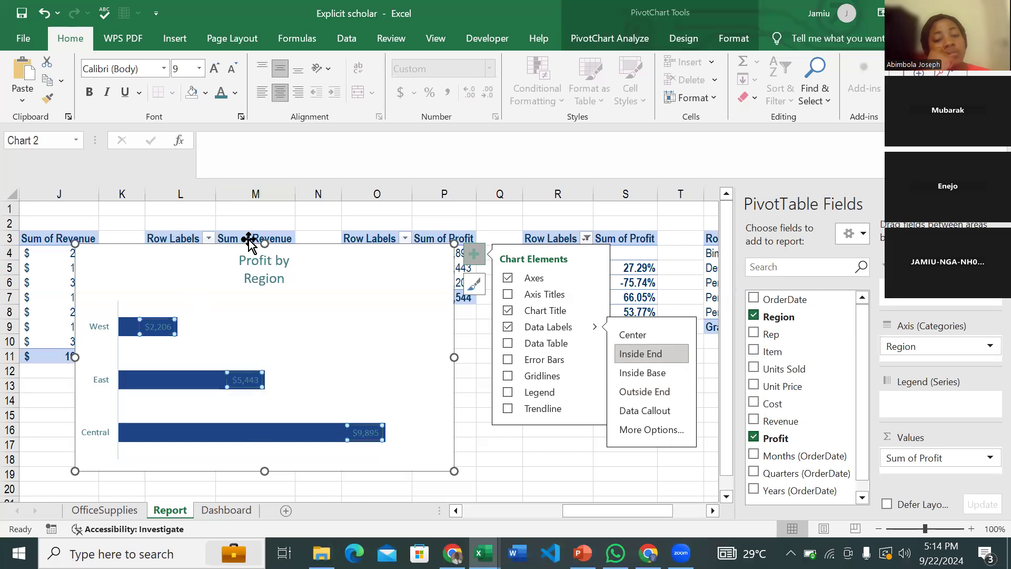
left_click(235, 93)
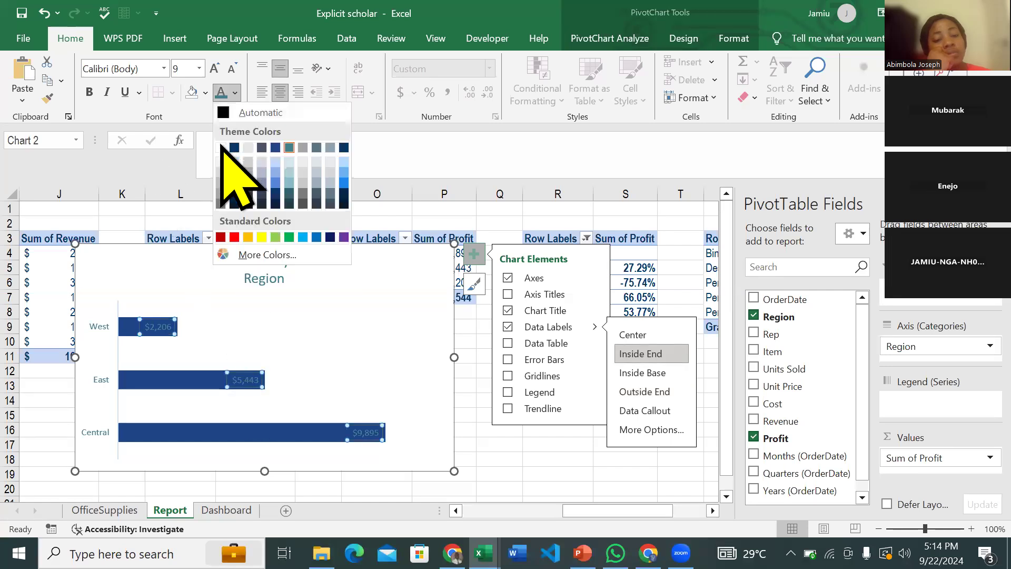
left_click(220, 148)
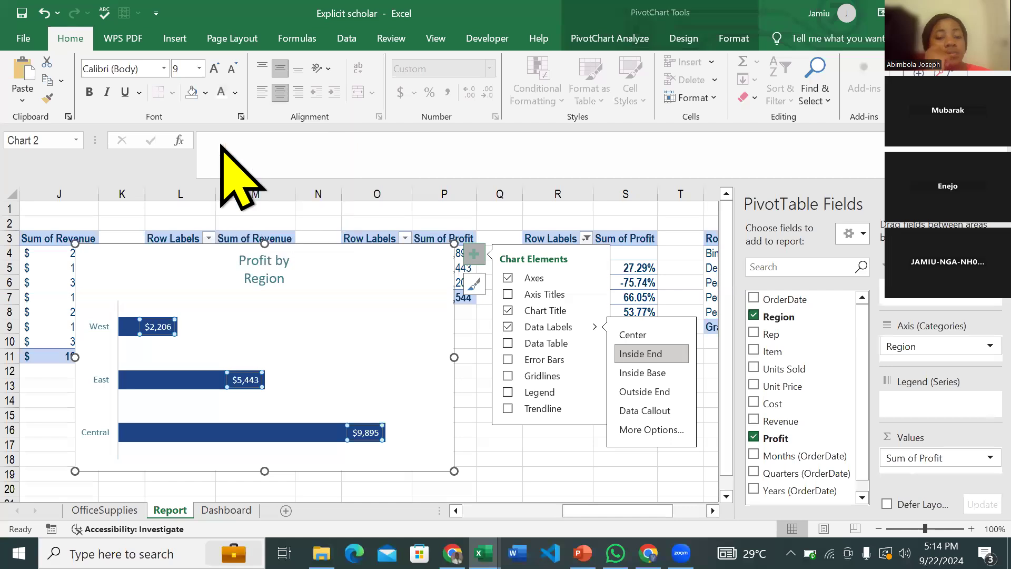
left_click(232, 67)
left_click(232, 67)
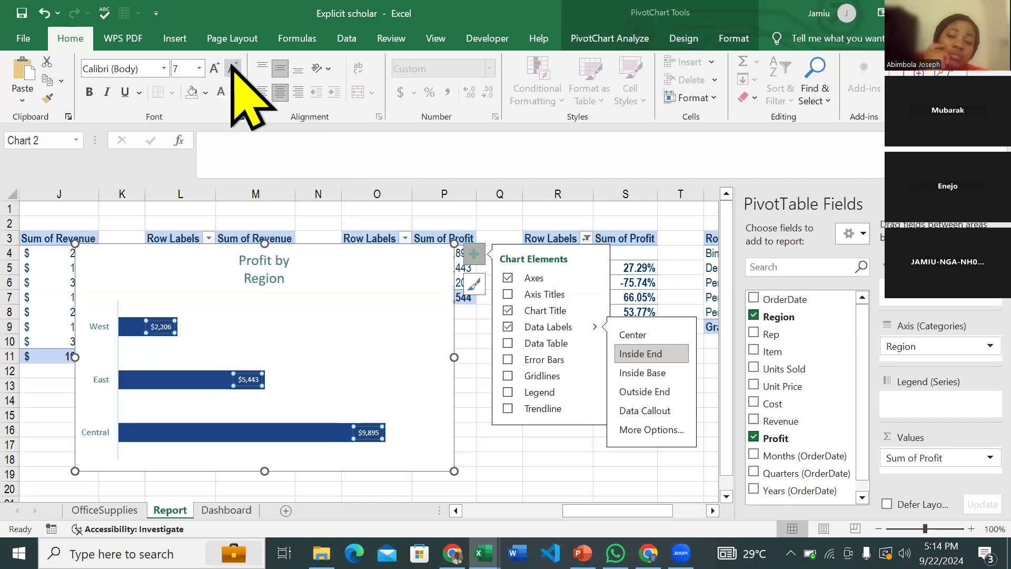
left_click(449, 327)
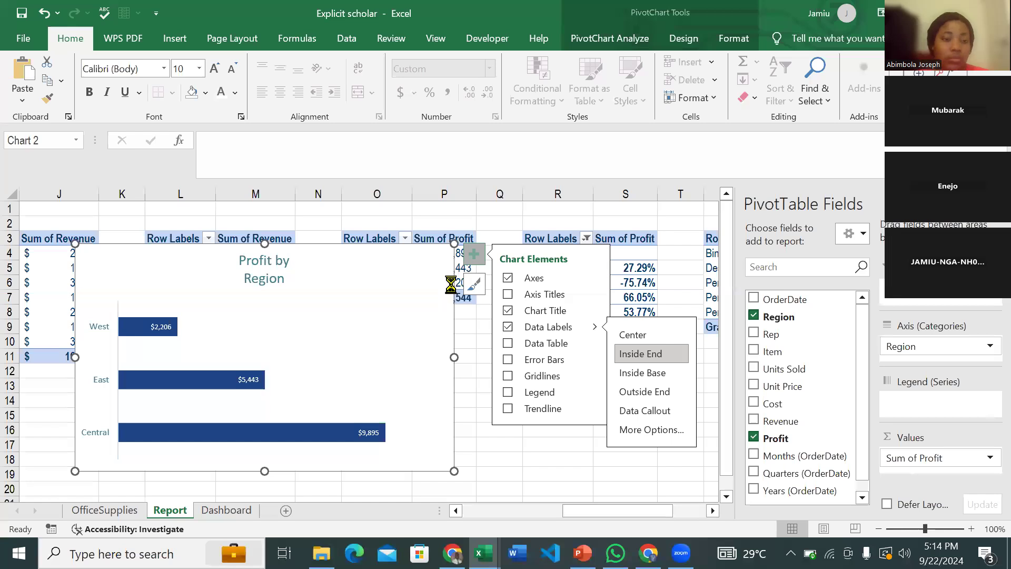
key("ctrl+x")
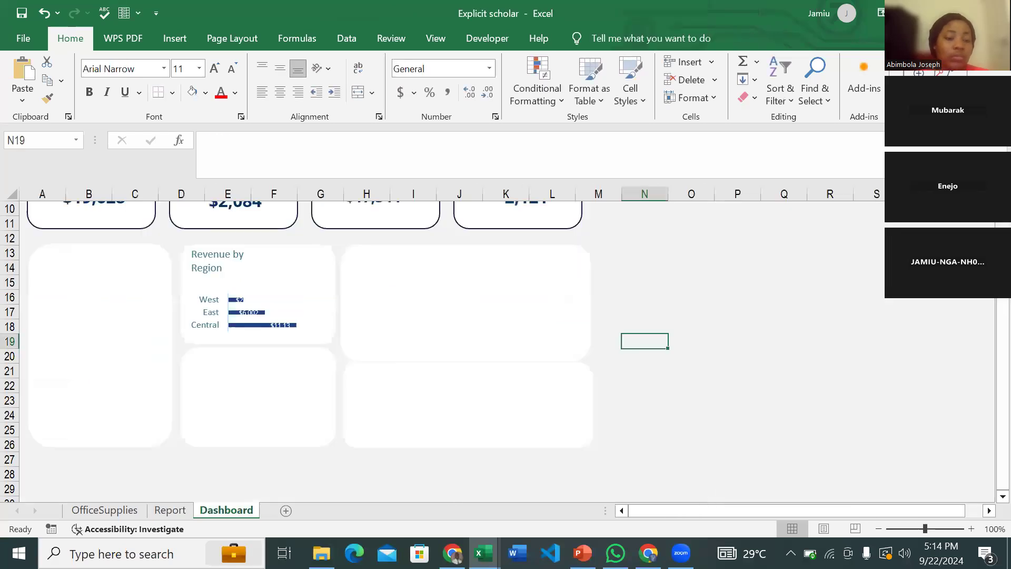
- Paste the Profit by Region chart onto the Dashboard sheet and position it over the panels
left_click(227, 510)
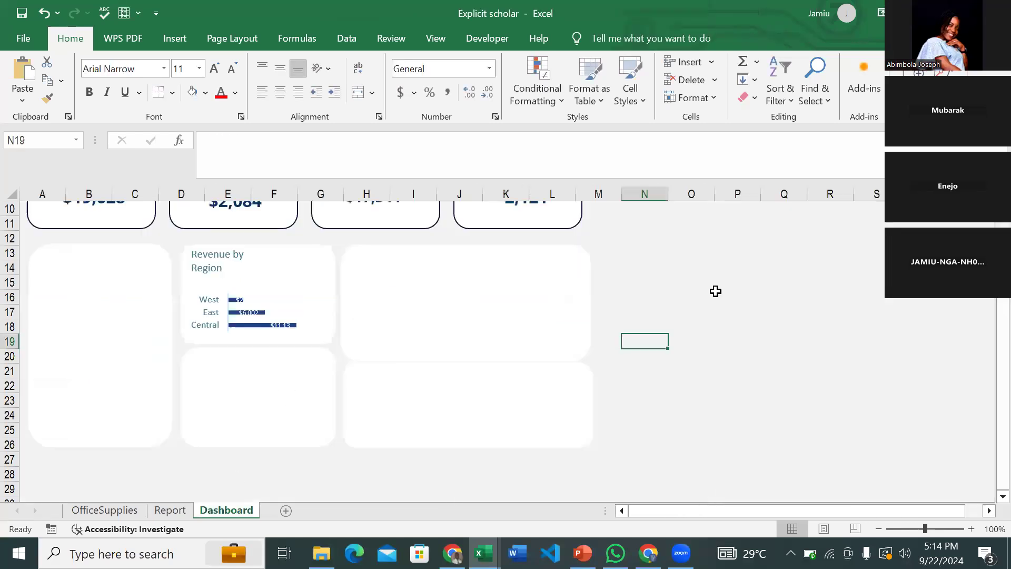
key("ctrl+v")
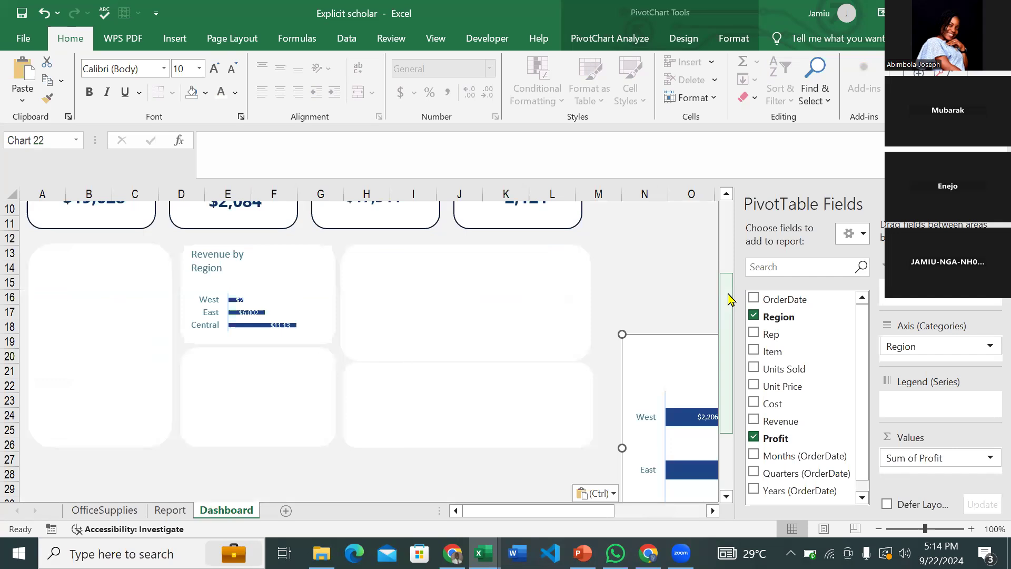
left_click_drag(677, 338, 312, 282)
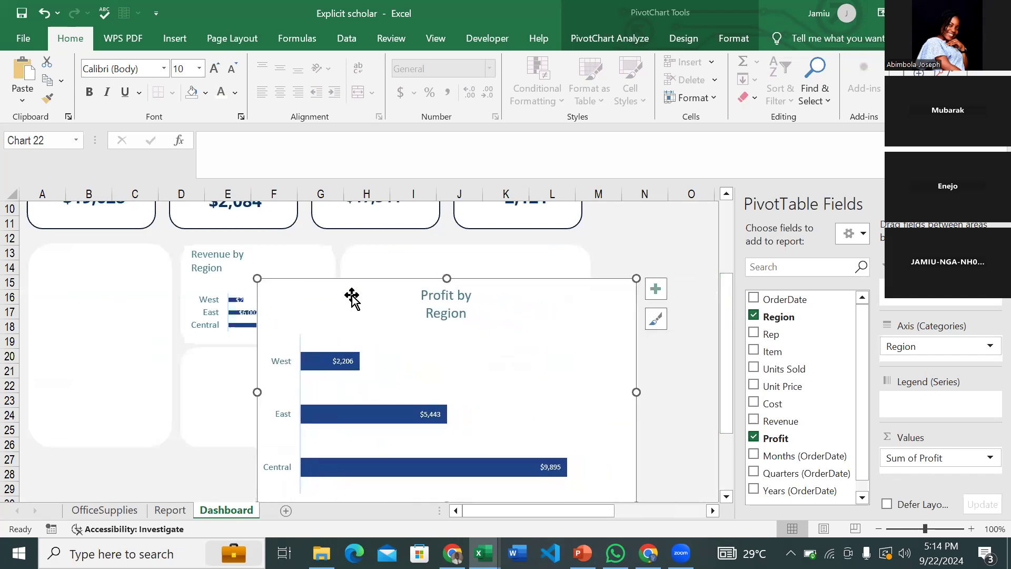
left_click_drag(557, 273, 515, 258)
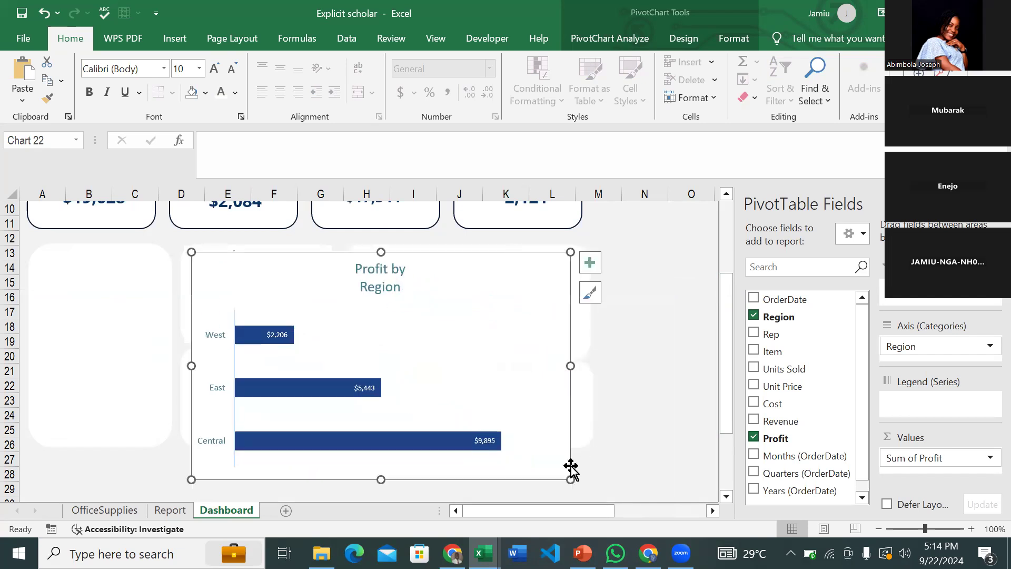
- Shrink the chart and fit it into the lower card below Revenue by Region
left_click_drag(569, 477, 333, 358)
left_click_drag(279, 262, 263, 364)
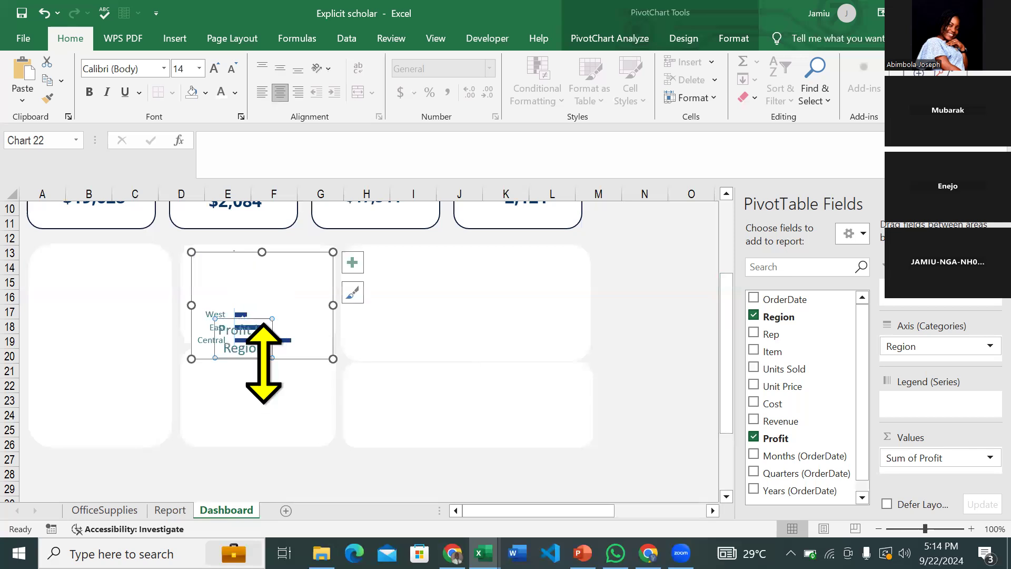
key("ctrl+z")
left_click_drag(304, 255, 294, 345)
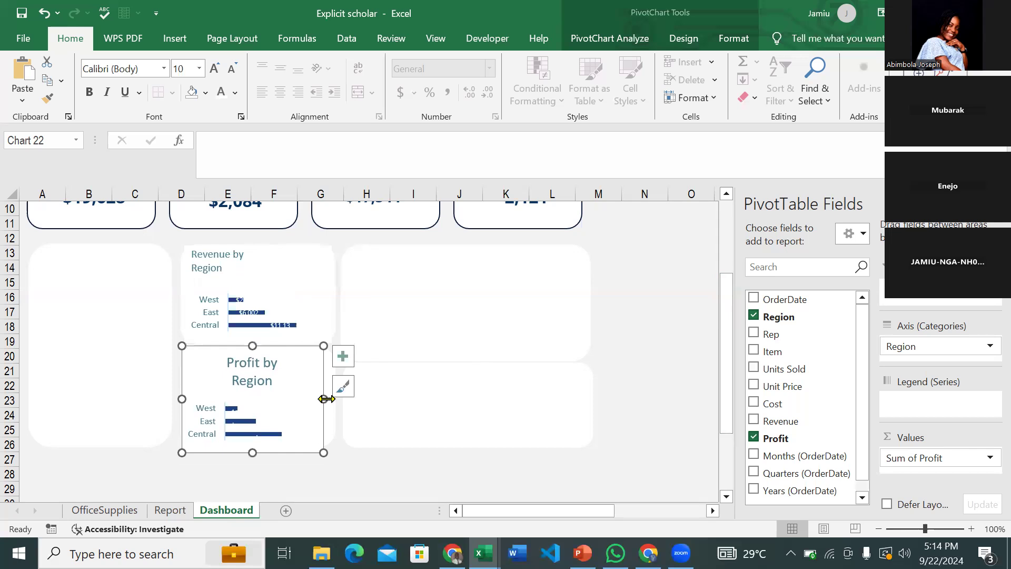
mouse_move(323, 453)
left_mouse_down()
mouse_move(326, 437)
mouse_move(336, 445)
left_mouse_up()
- Shrink the Profit by Region title two sizes, left-align it, and move it to the top-left corner
left_click_drag(255, 345, 255, 352)
left_click(255, 375)
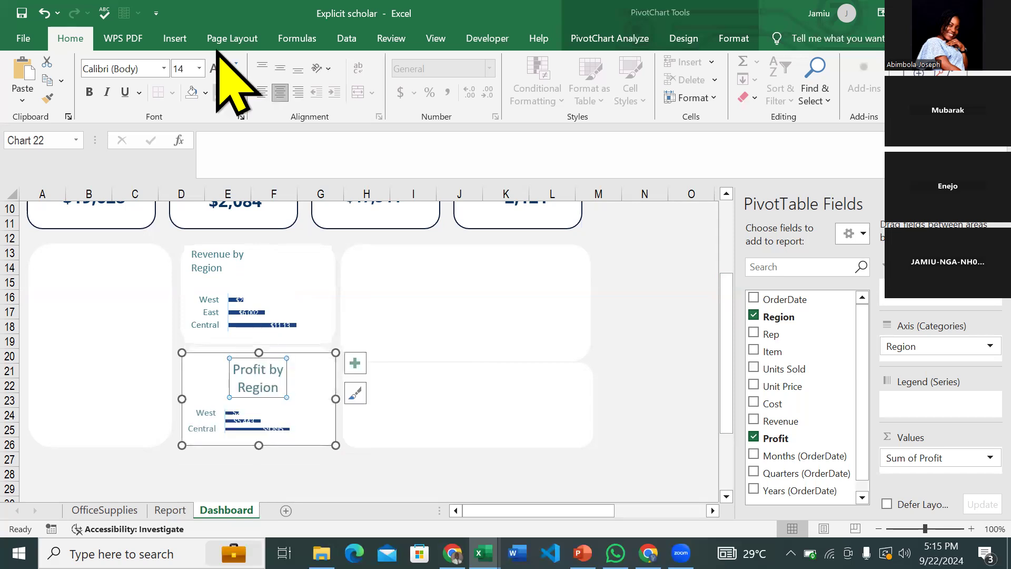
left_click(233, 69)
left_click(233, 69)
left_click(233, 69)
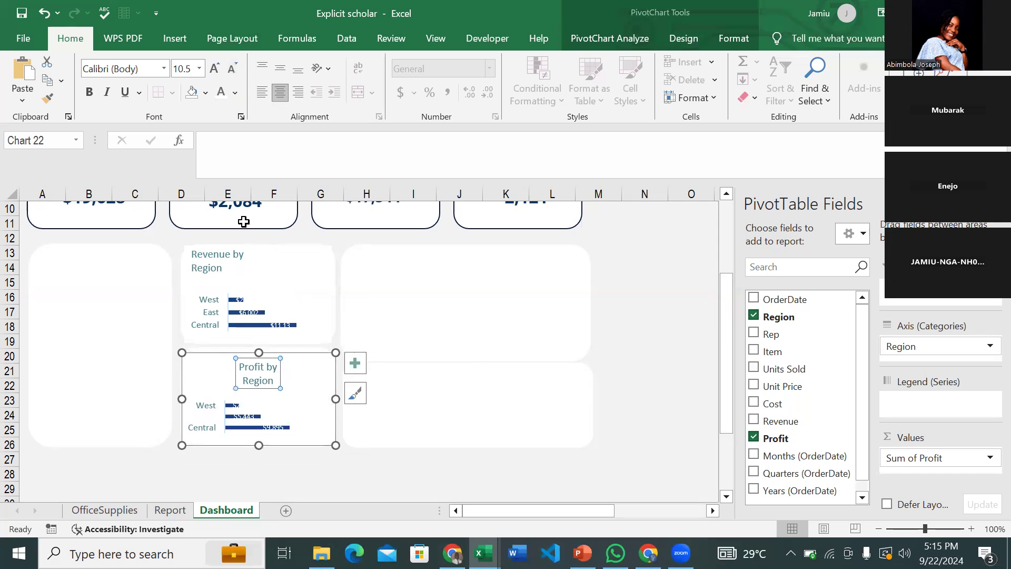
left_click(262, 92)
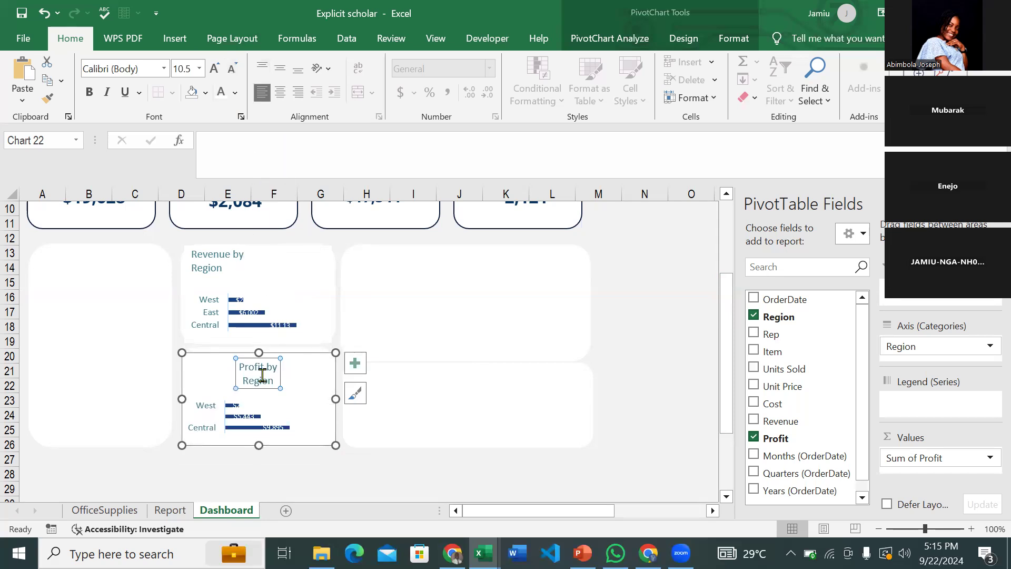
left_click_drag(237, 373, 183, 363)
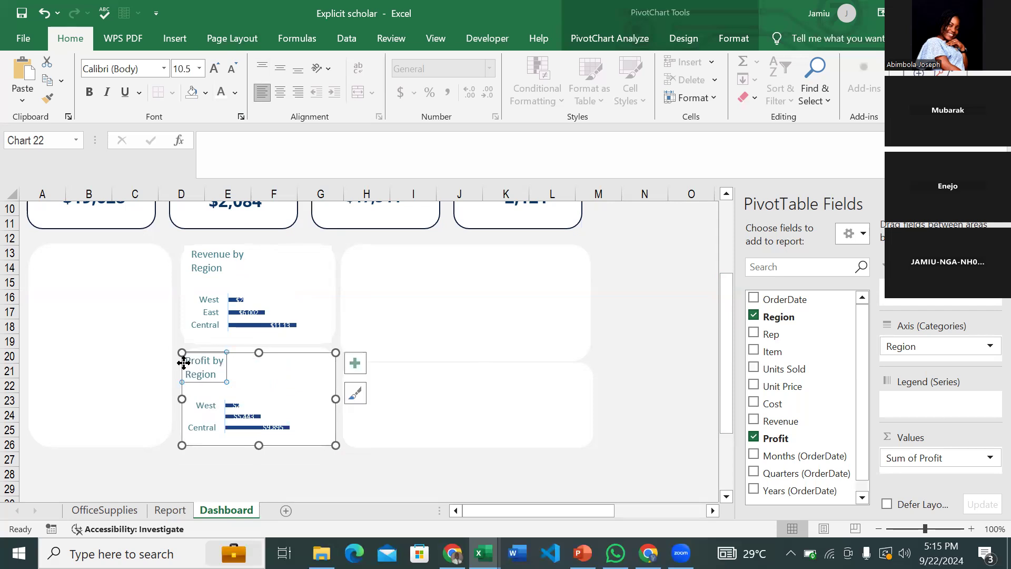
- Nudge the chart up and extend its bottom edge so the bars fill the card
left_click(292, 358)
key("Up")
key("Up")
key("Up")
key("Up")
key("Up")
key("Up")
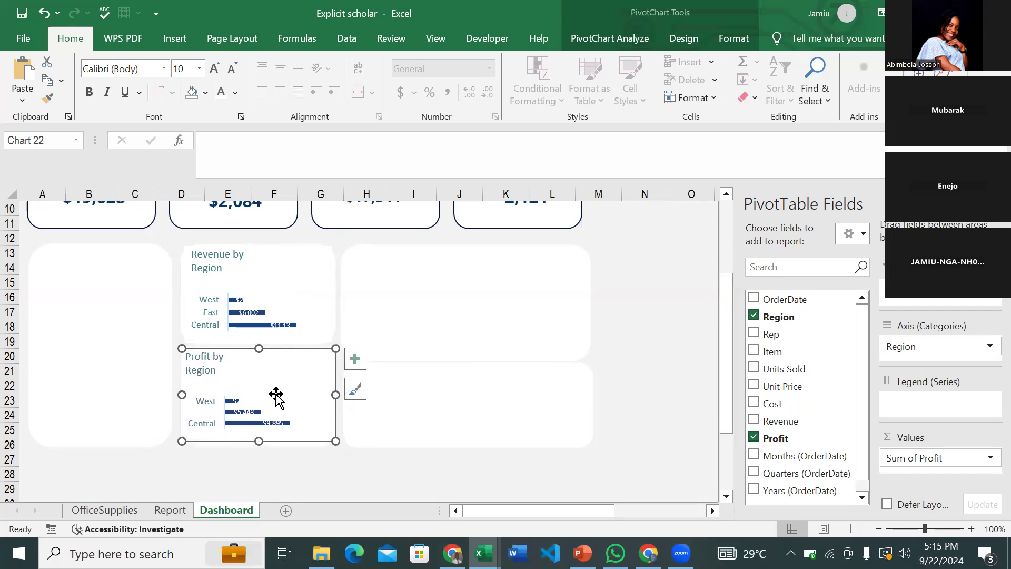
left_click(235, 400)
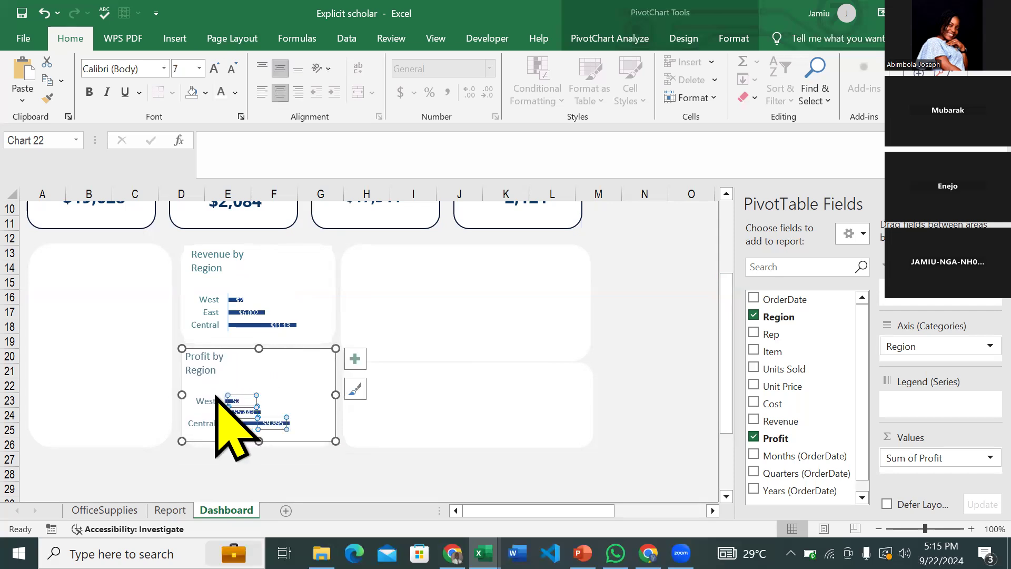
left_click(215, 398)
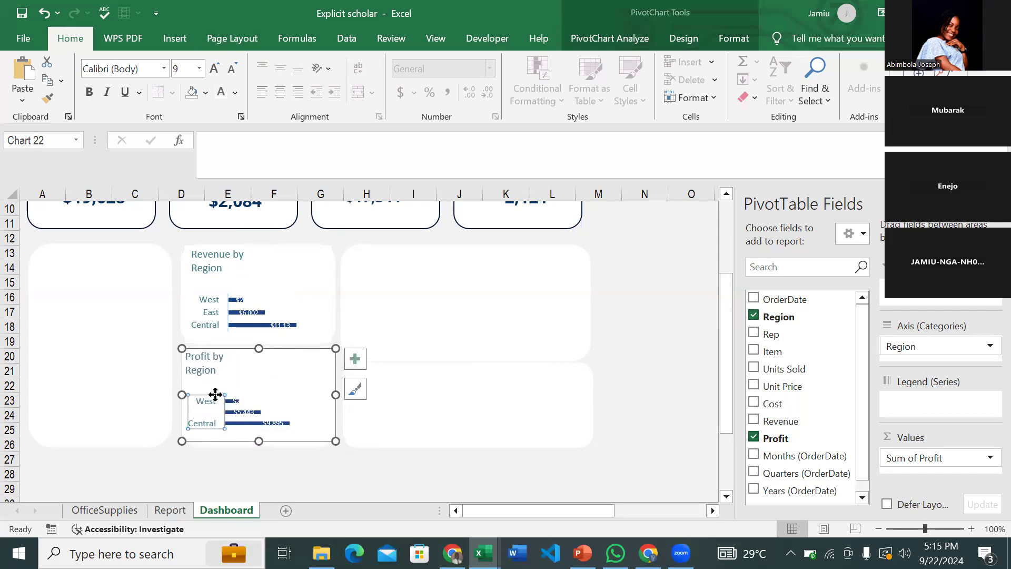
left_click(255, 440)
left_click_drag(255, 441, 256, 445)
left_click(635, 405)
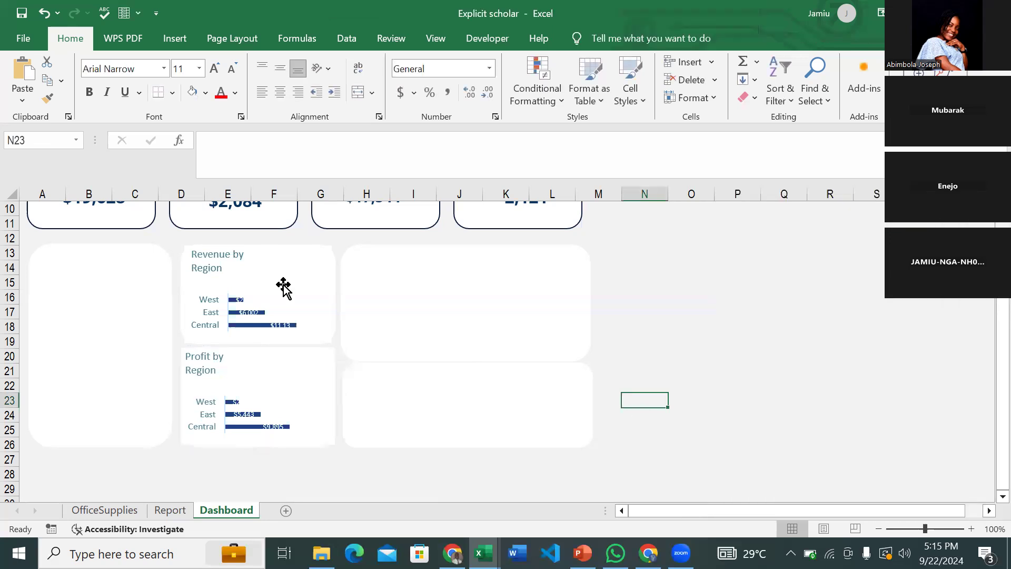
left_click(212, 365)
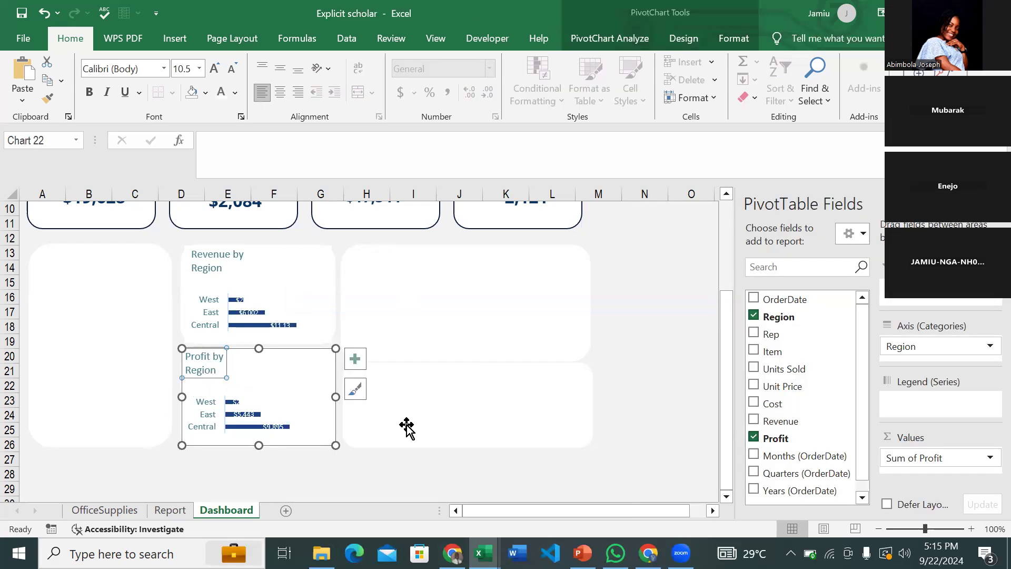
left_click(484, 553)
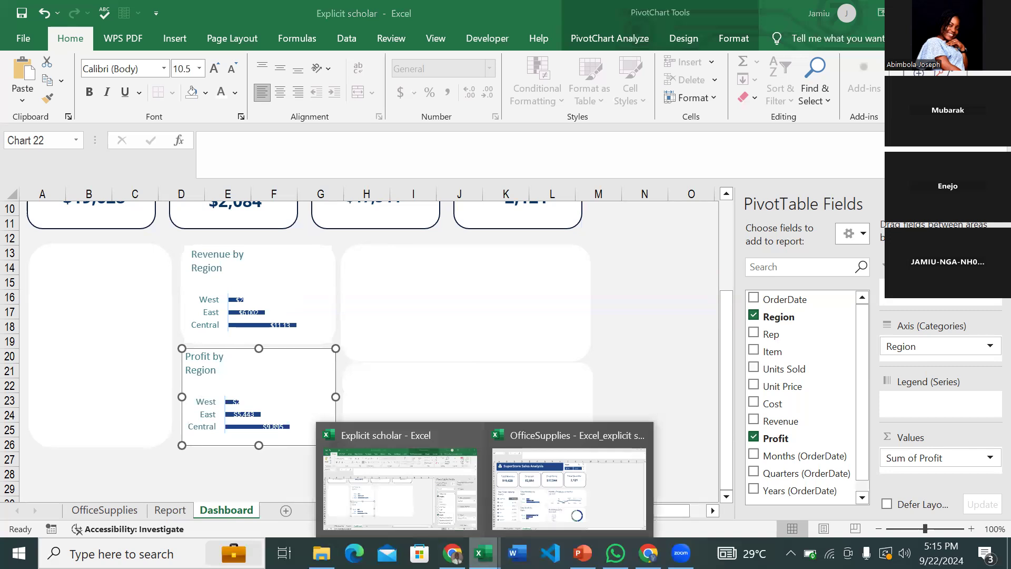
left_click(566, 503)
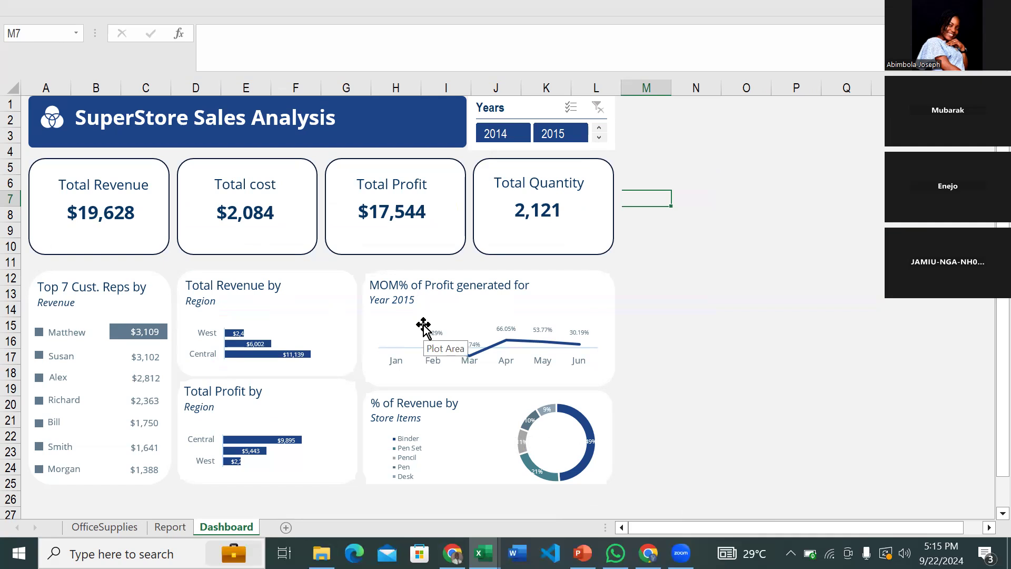
left_click(484, 553)
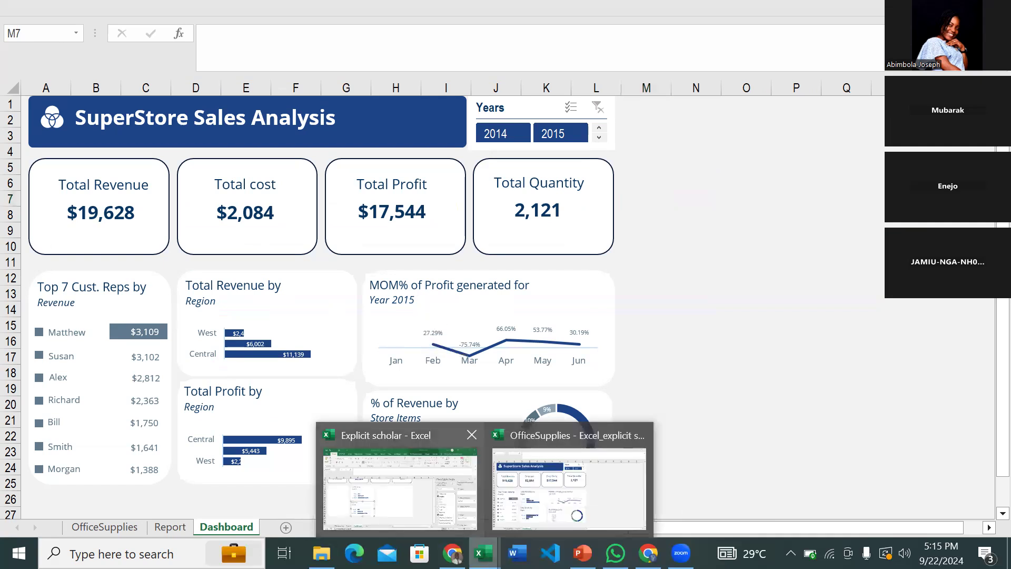
left_click(401, 487)
- Go to the Report sheet, scroll right, and select a value in the monthly Sum of Profit pivot
left_click(669, 322)
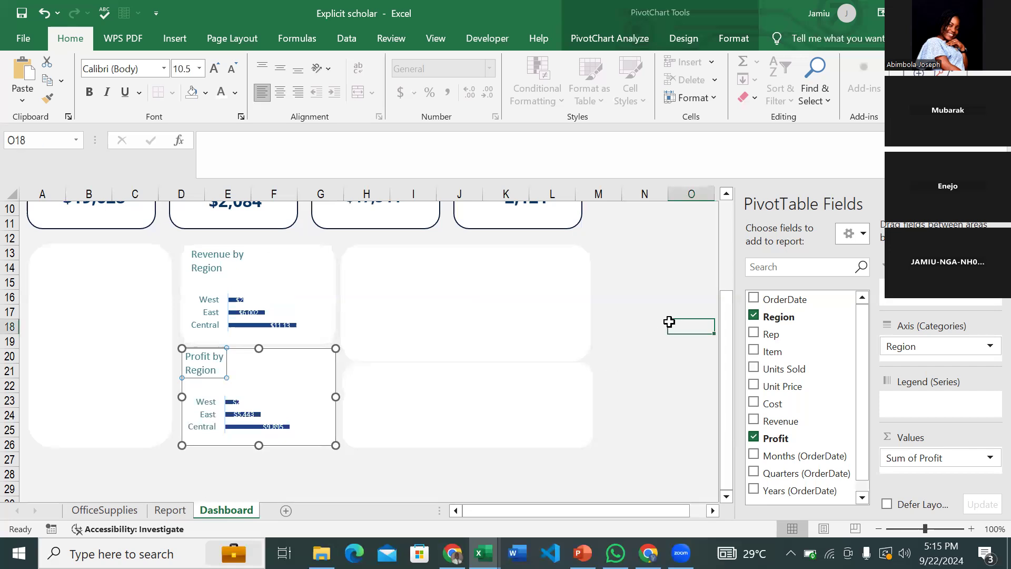
left_click(669, 321)
left_click(169, 511)
scroll(417, 344, "right", 3)
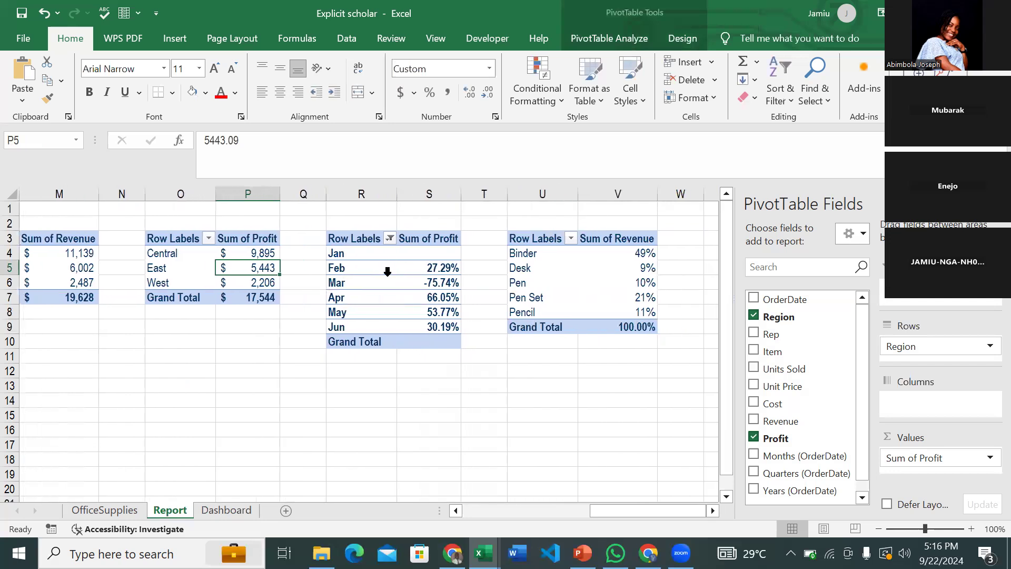
left_click(373, 283)
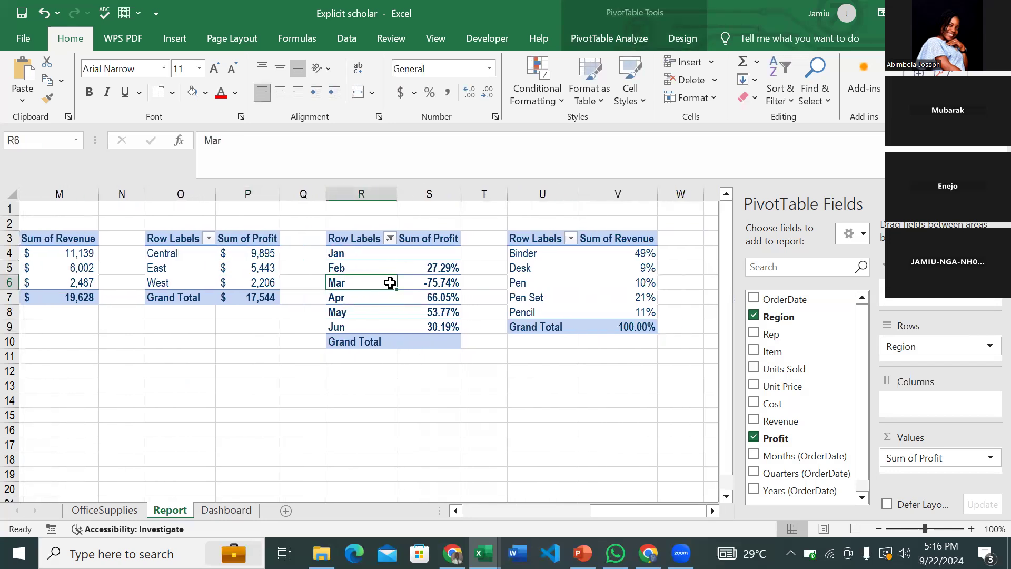
mouse_move(434, 298)
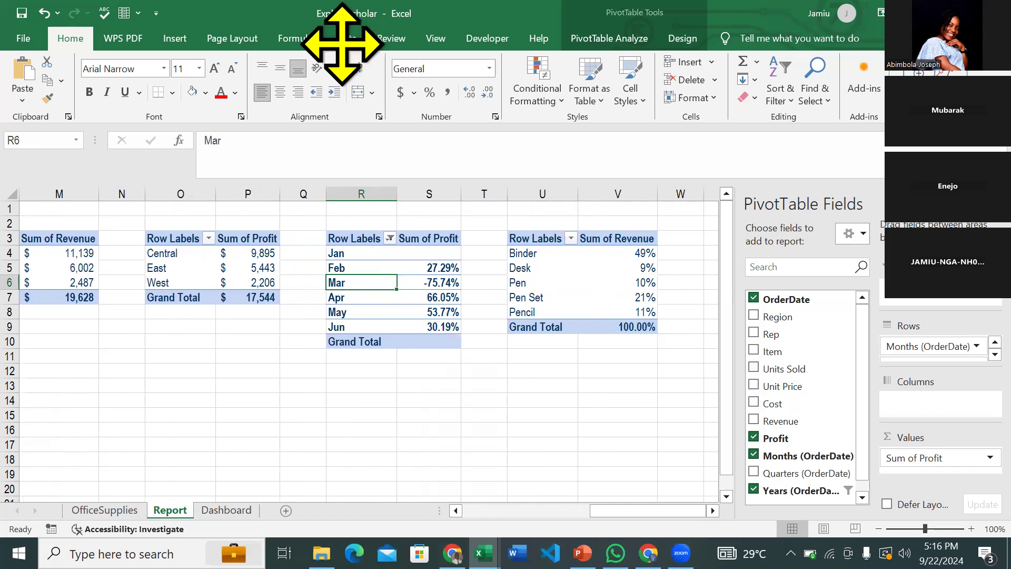
left_click(429, 281)
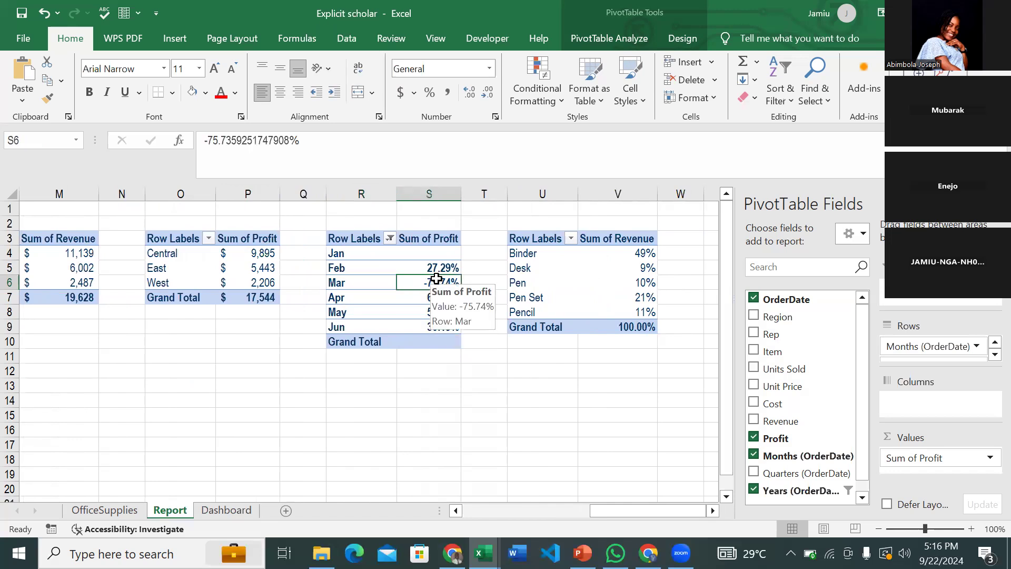
- Insert a Line chart of the monthly profit percentages through the full Insert Chart dialog
left_click(185, 34)
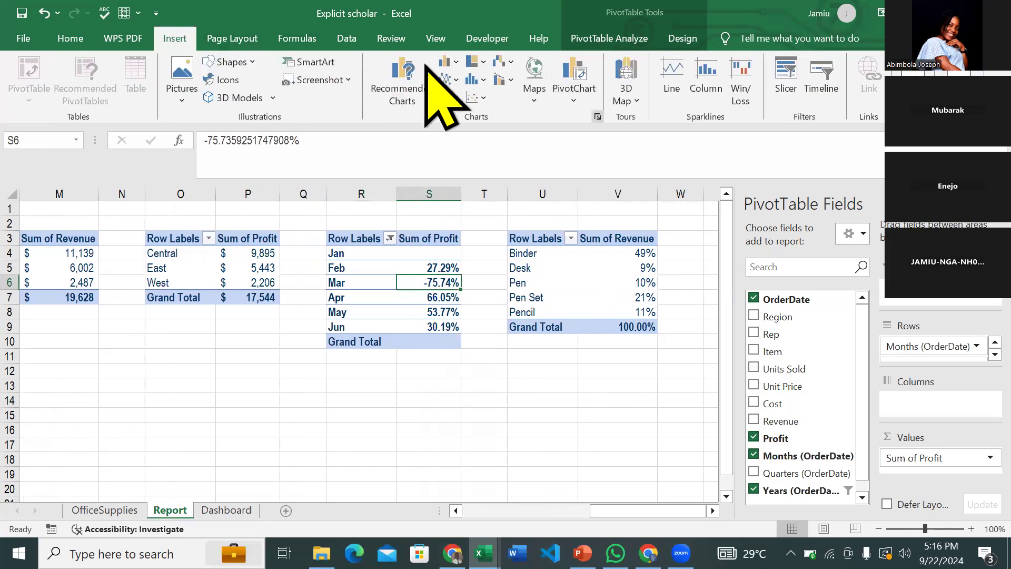
left_click(425, 67)
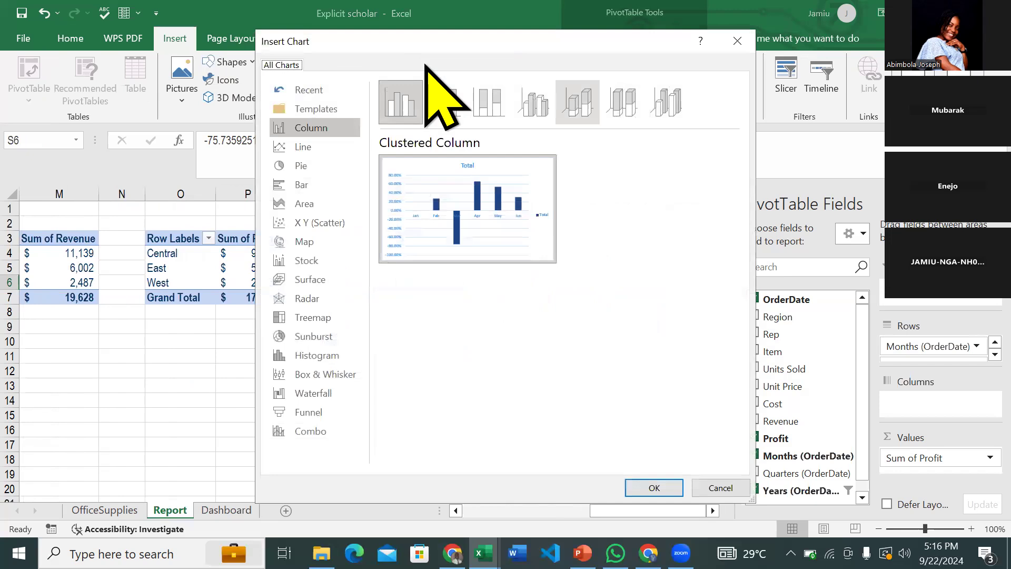
left_click(311, 146)
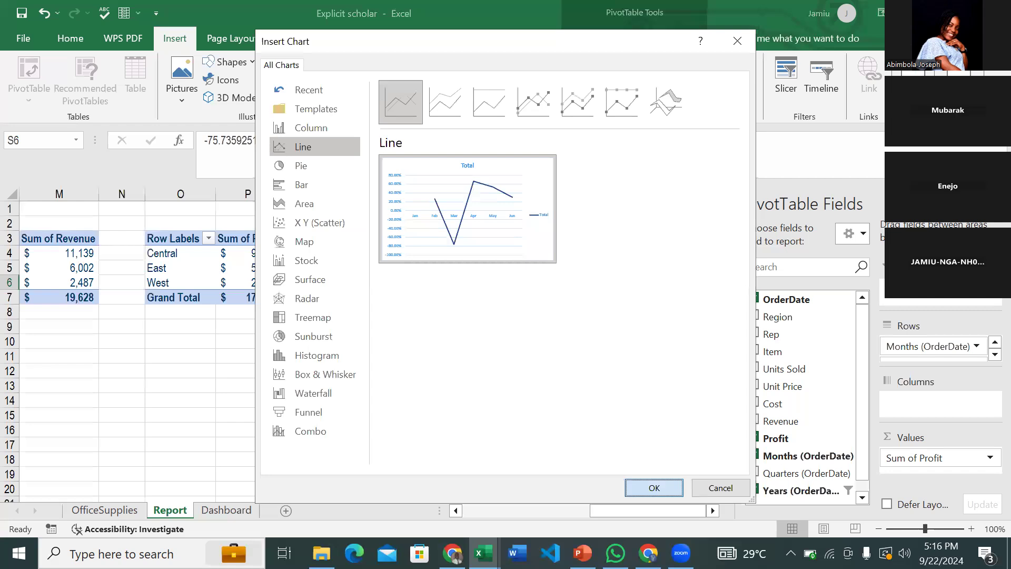
left_click(659, 486)
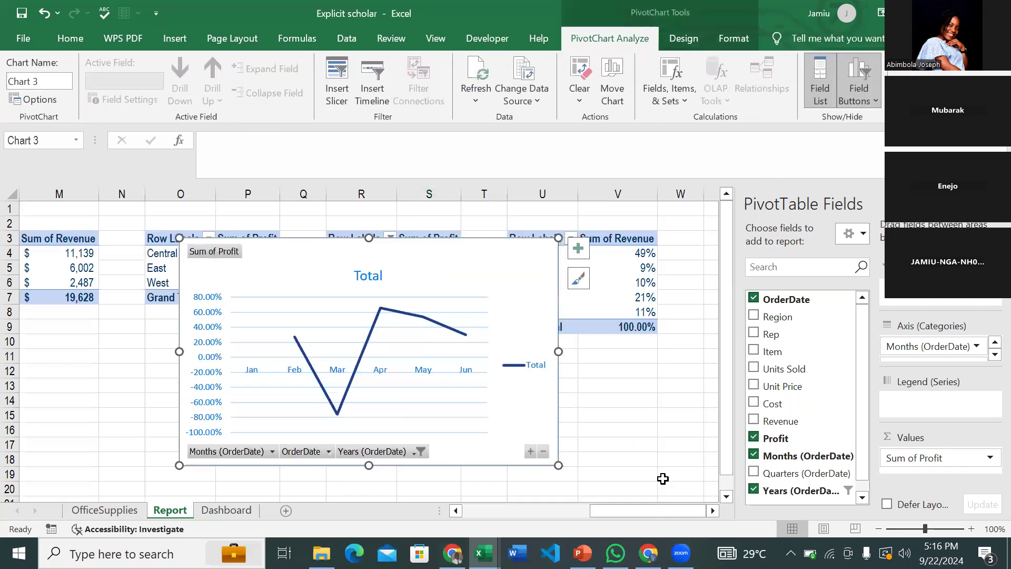
mouse_move(338, 416)
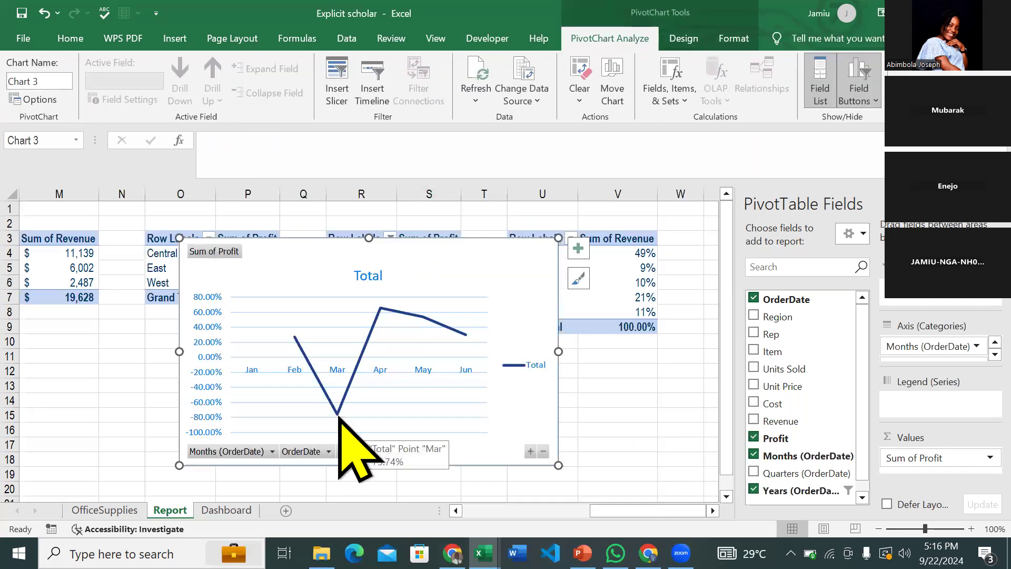
- Hide all pivot field buttons on the line chart and delete its percentage value axis
right_click(221, 255)
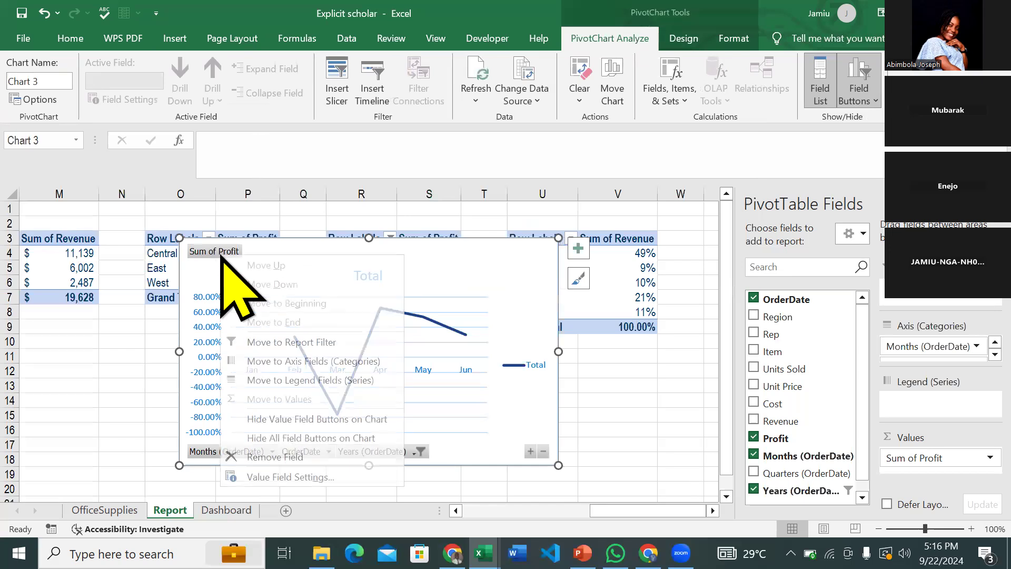
left_click(311, 439)
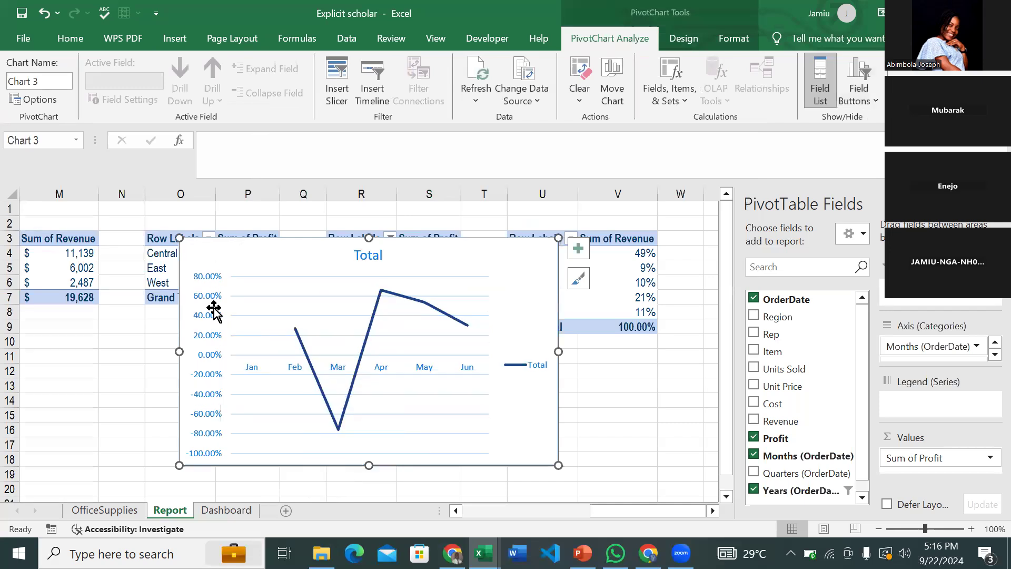
left_click(200, 301)
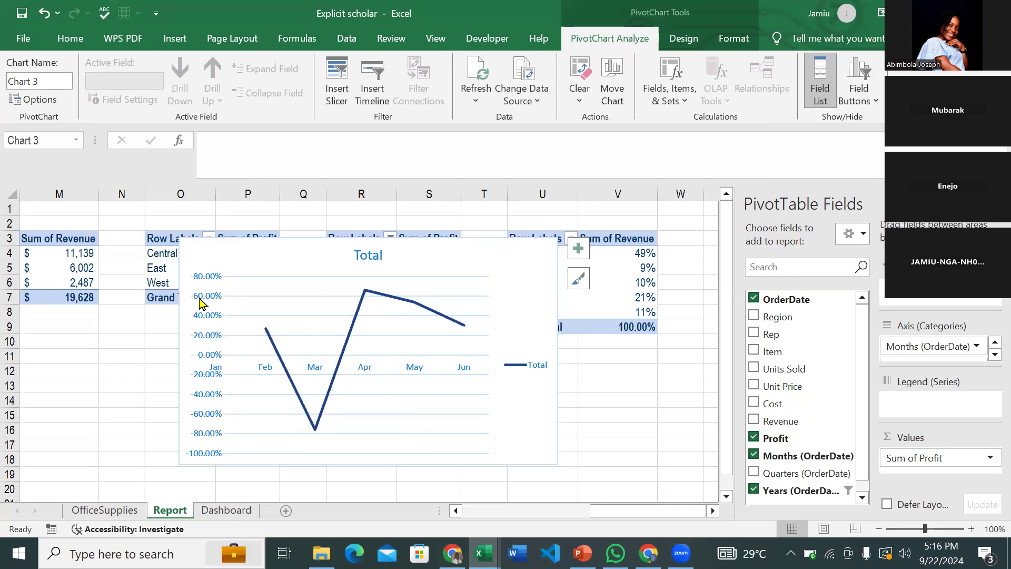
key("Delete")
- Remove the Total legend and the horizontal gridlines from the line chart
left_click(525, 364)
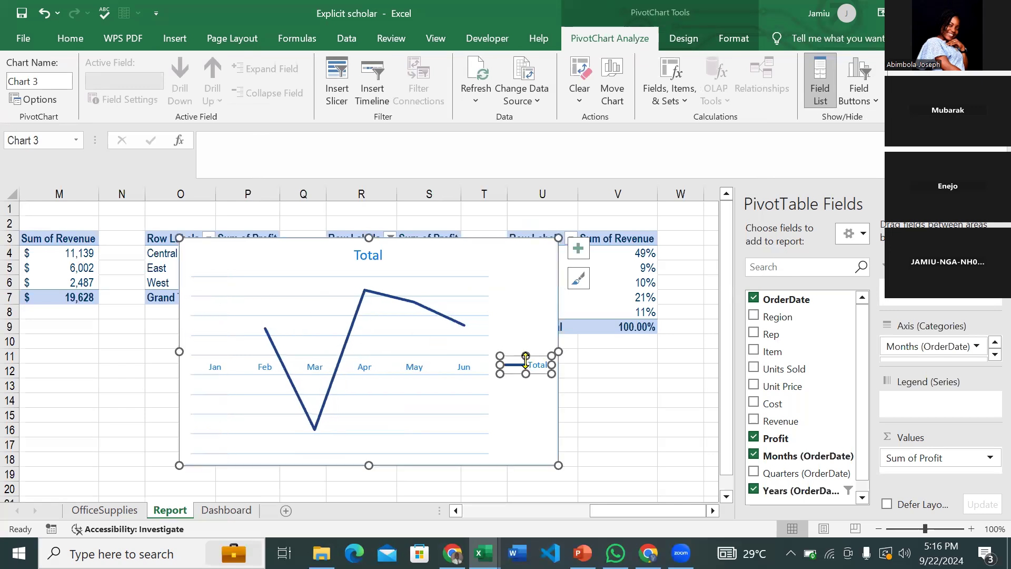
key("Delete")
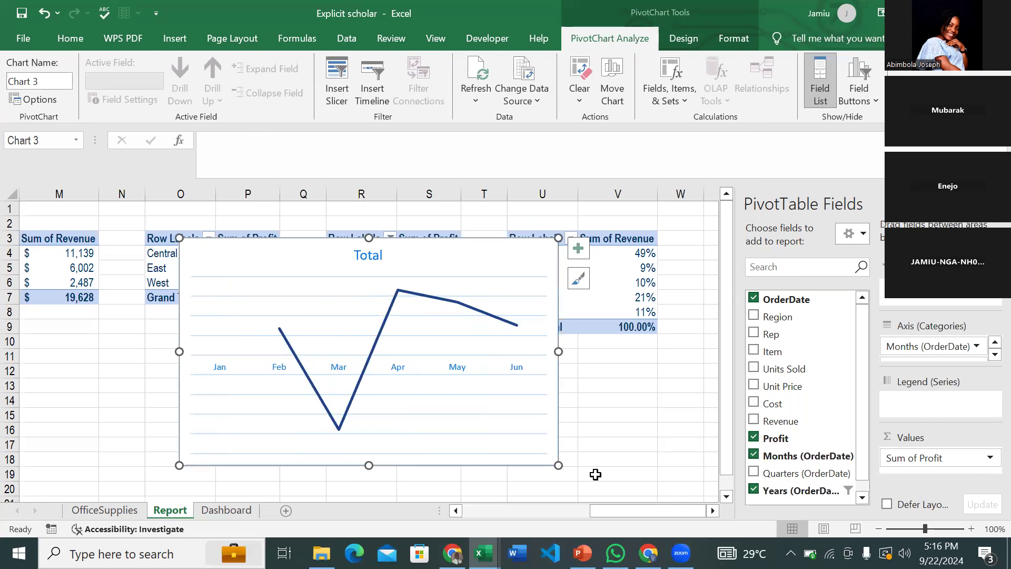
left_click(452, 416)
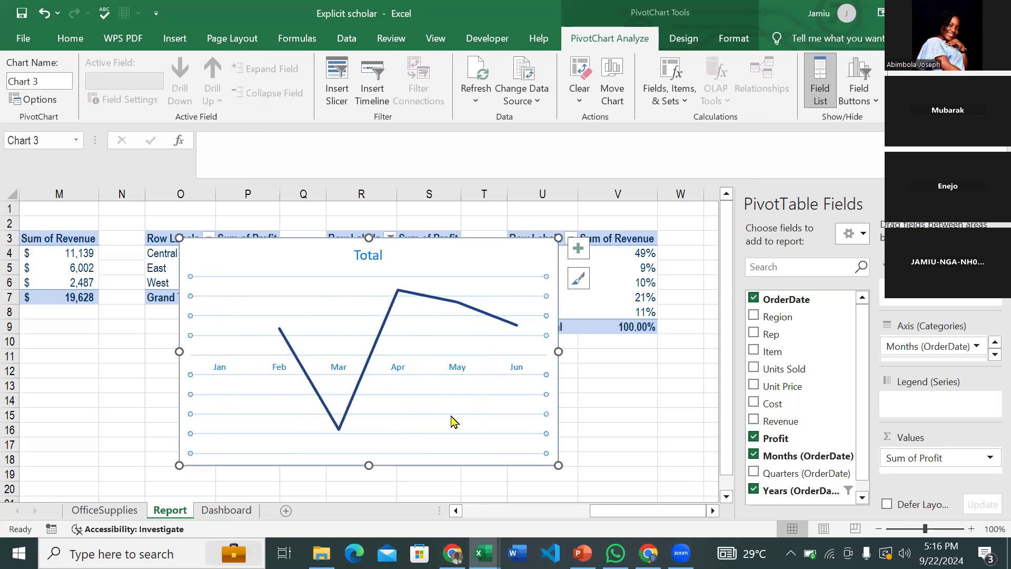
key("Delete")
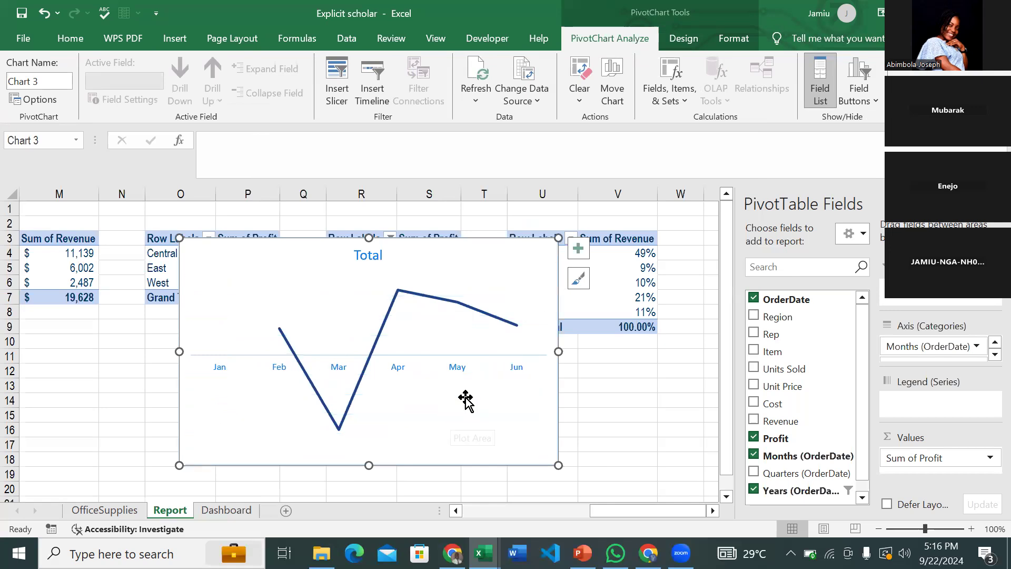
left_click(373, 255)
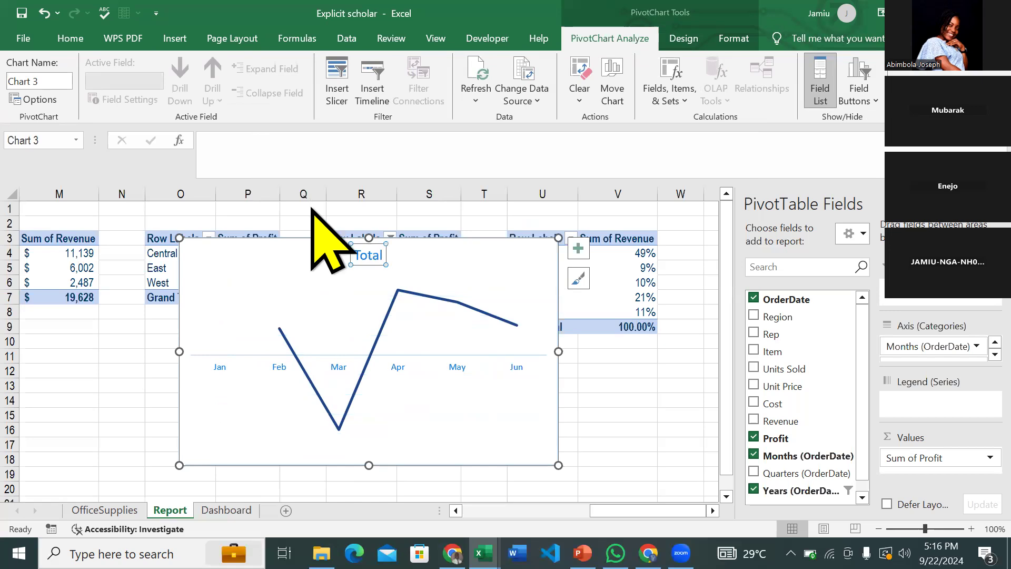
- Recolour the line chart's Total title grey
left_click(81, 41)
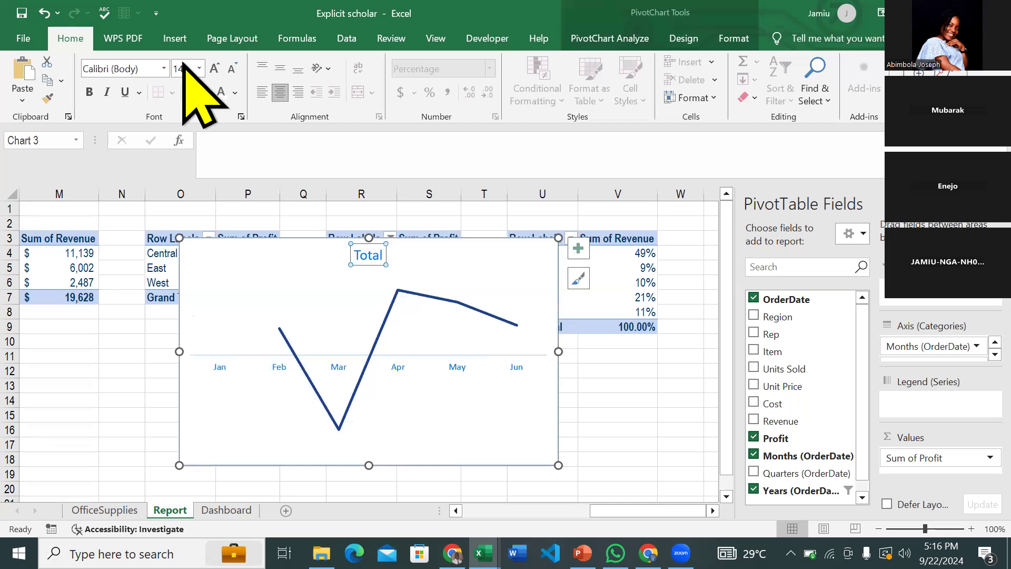
left_click(235, 93)
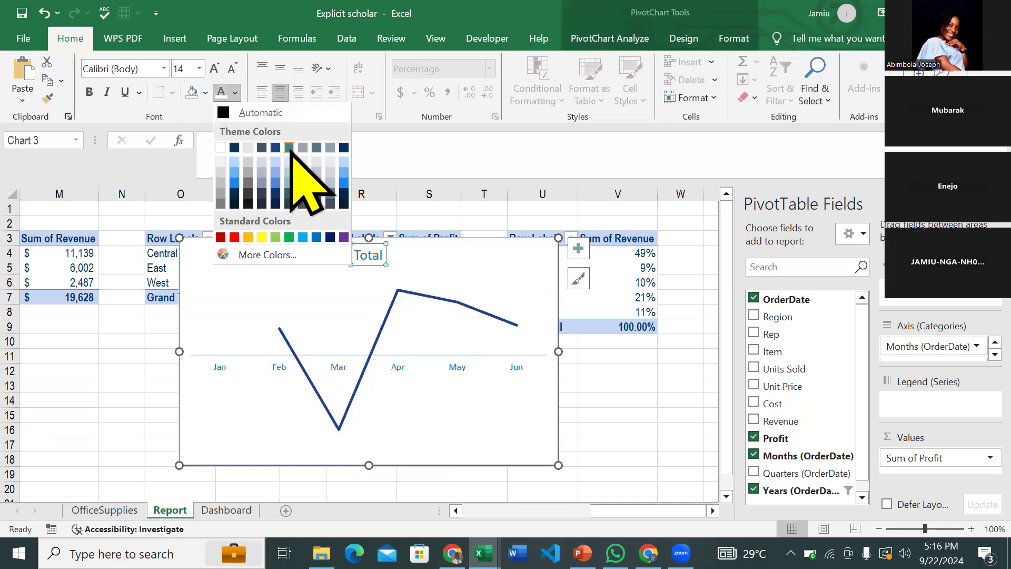
left_click(315, 150)
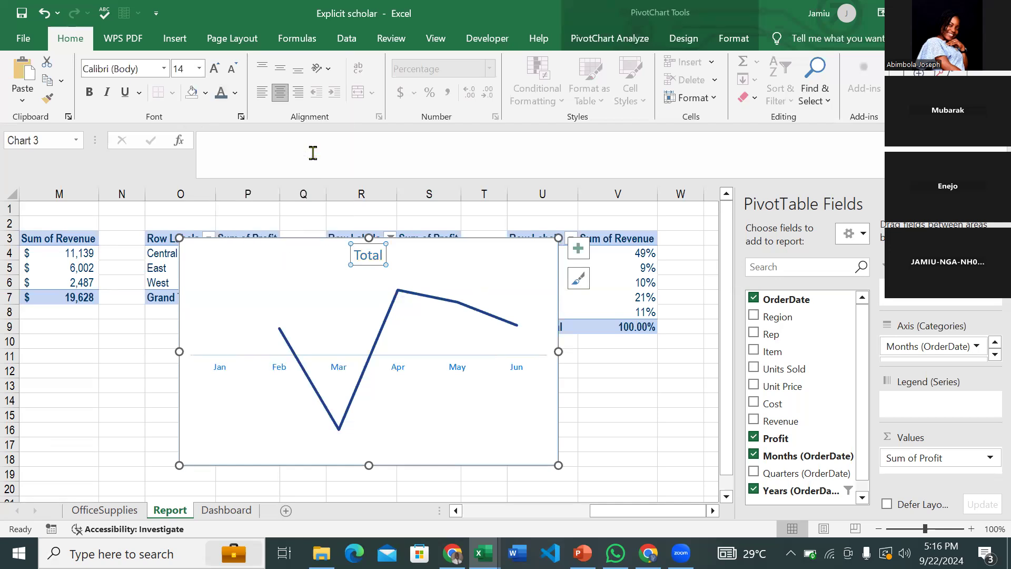
left_click(219, 367)
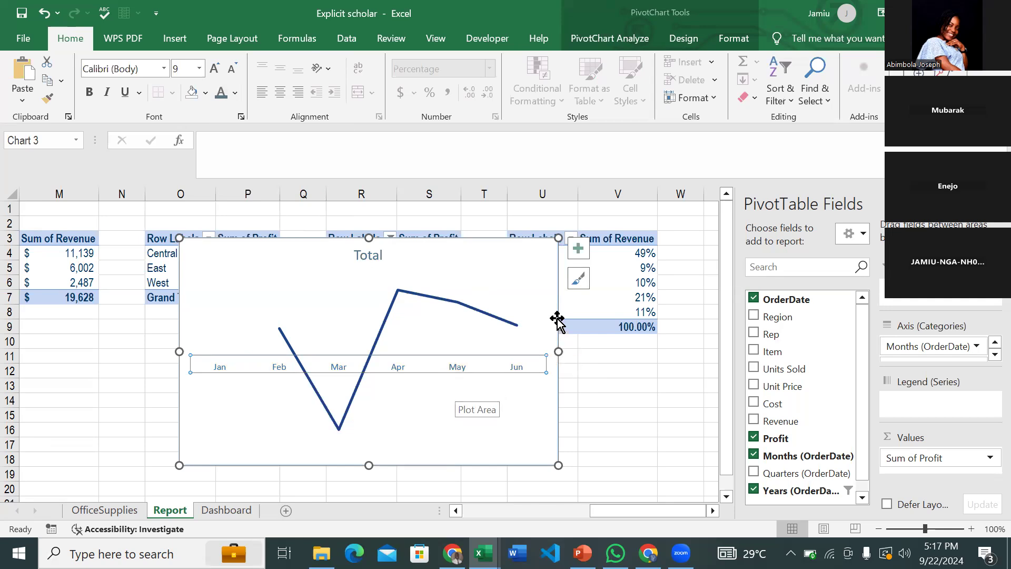
- Set the line chart area's border to No line in Format Chart Area
left_click(546, 237)
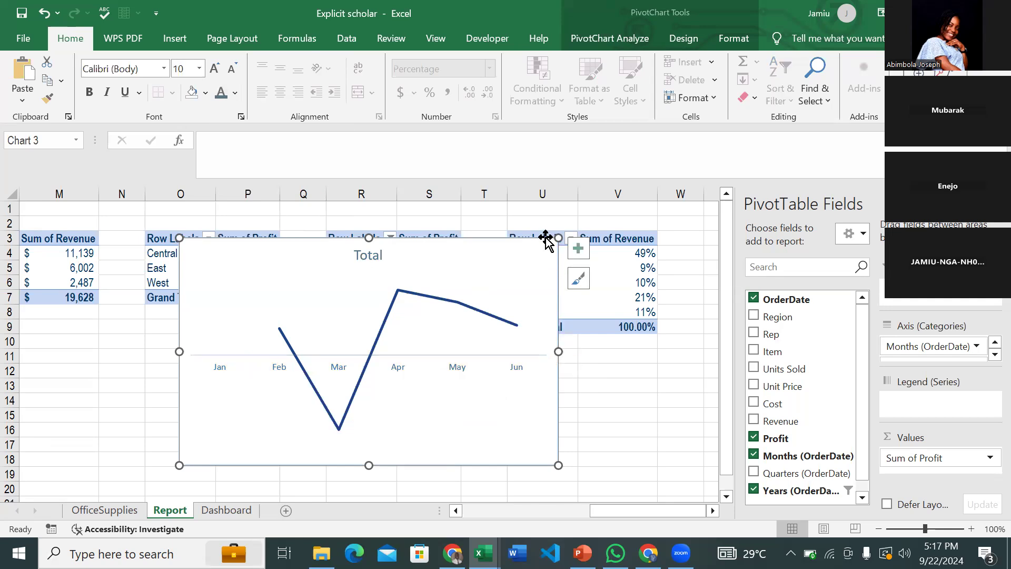
left_click_drag(517, 244, 517, 243)
double_click(547, 240)
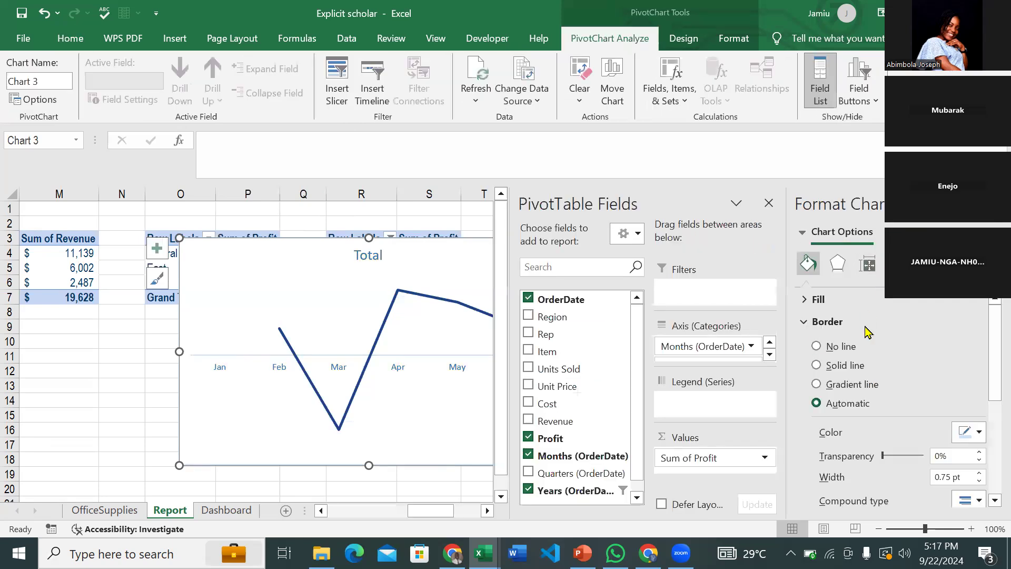
left_click(817, 349)
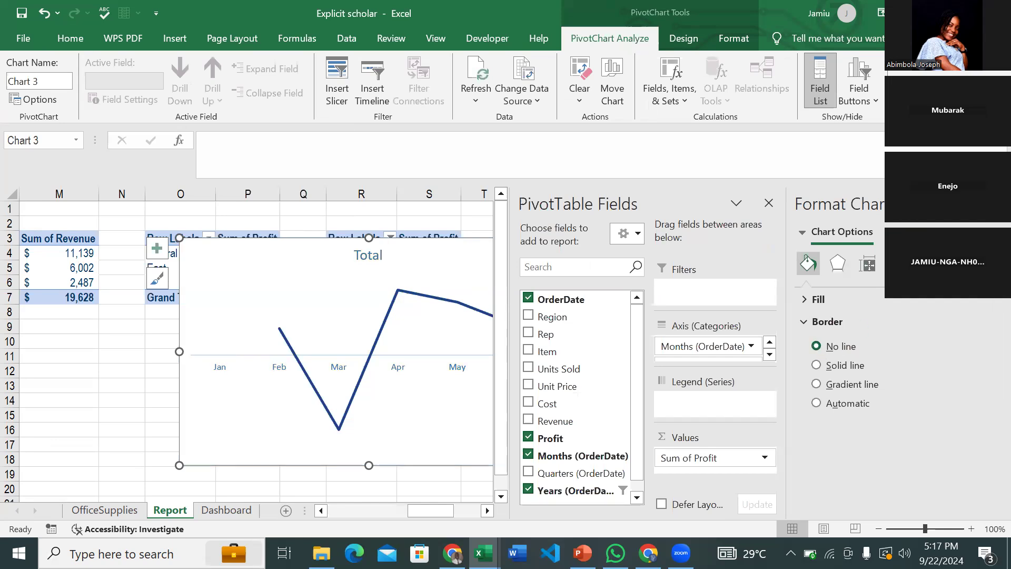
left_click(995, 203)
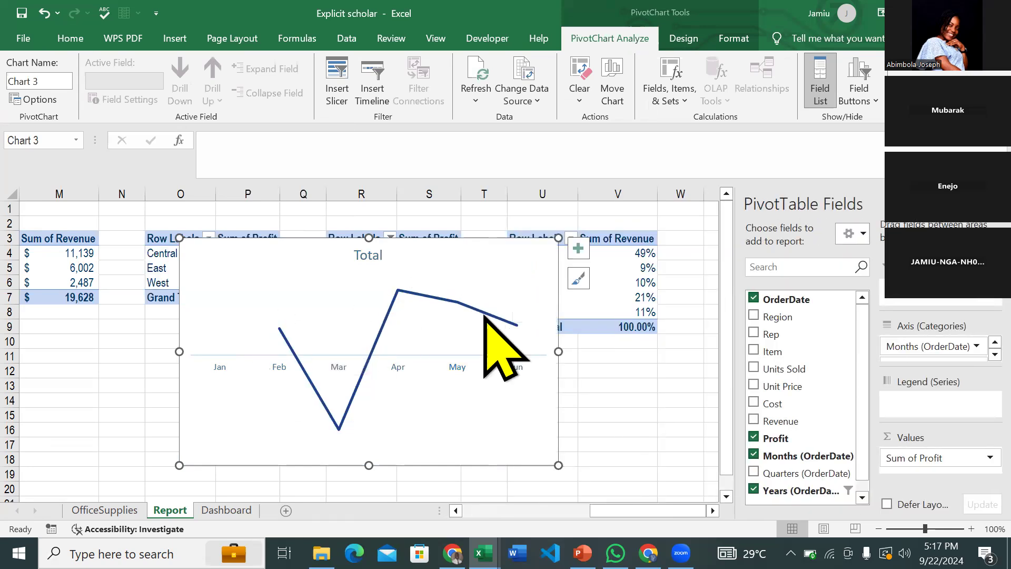
- Add percentage data labels to the profit line and shrink their text three sizes
left_click(582, 256)
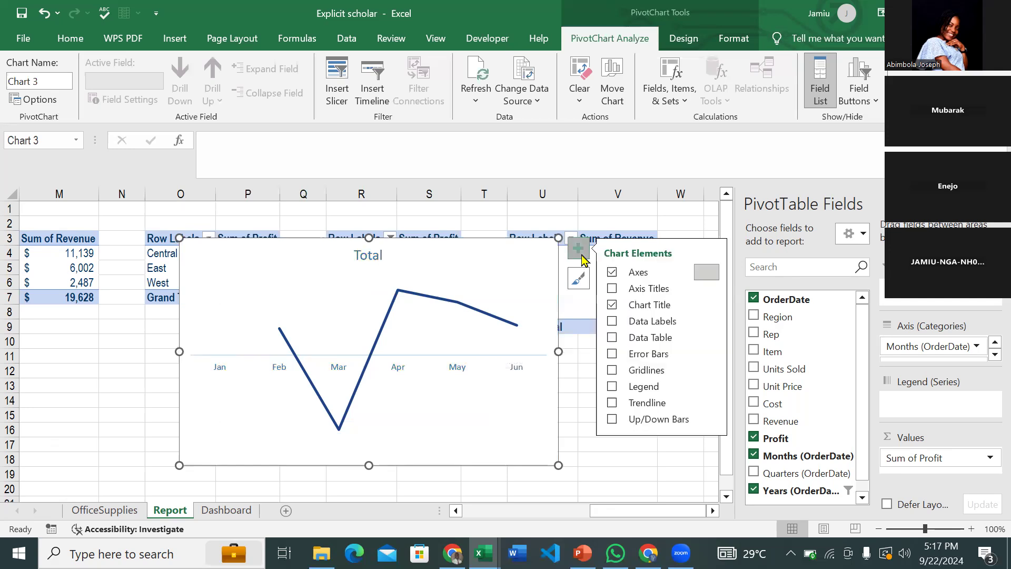
left_click(613, 321)
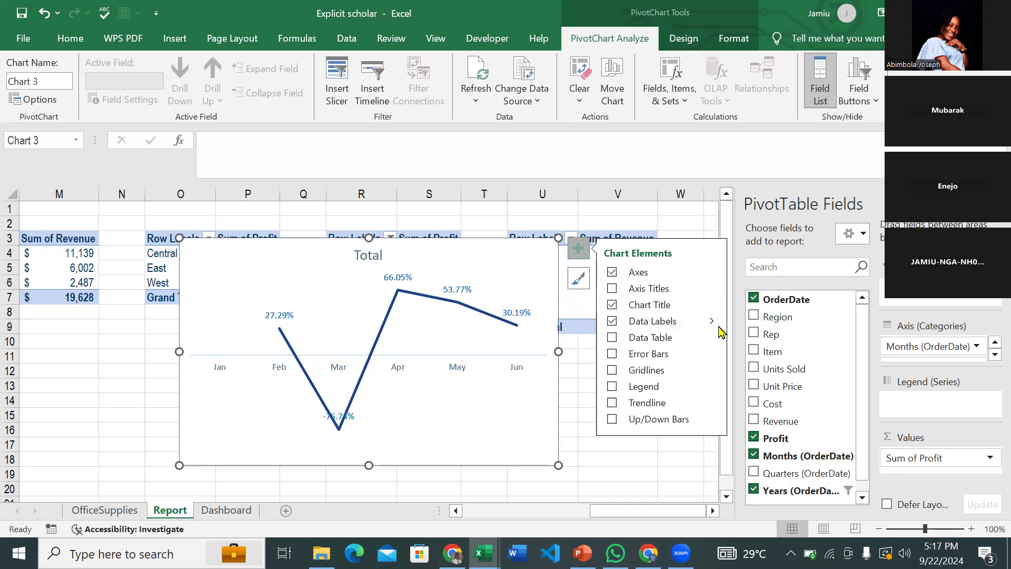
left_click(400, 277)
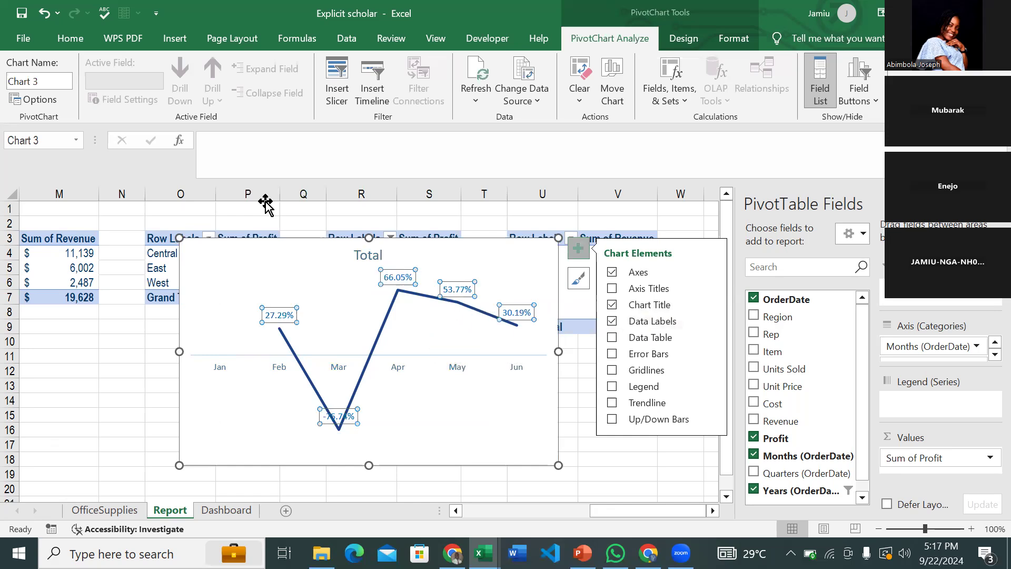
left_click(88, 41)
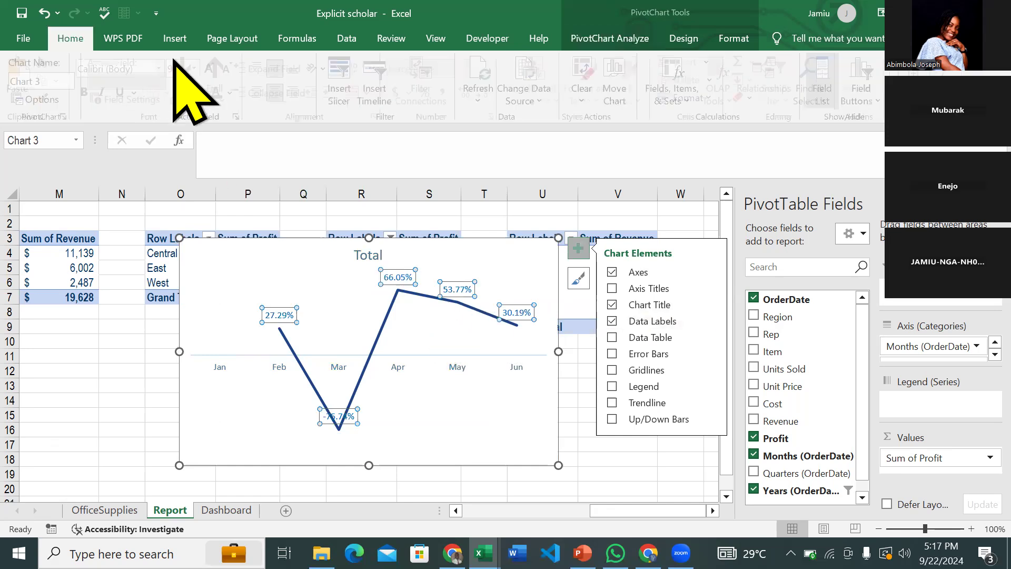
left_click(232, 69)
left_click(232, 69)
left_click(232, 69)
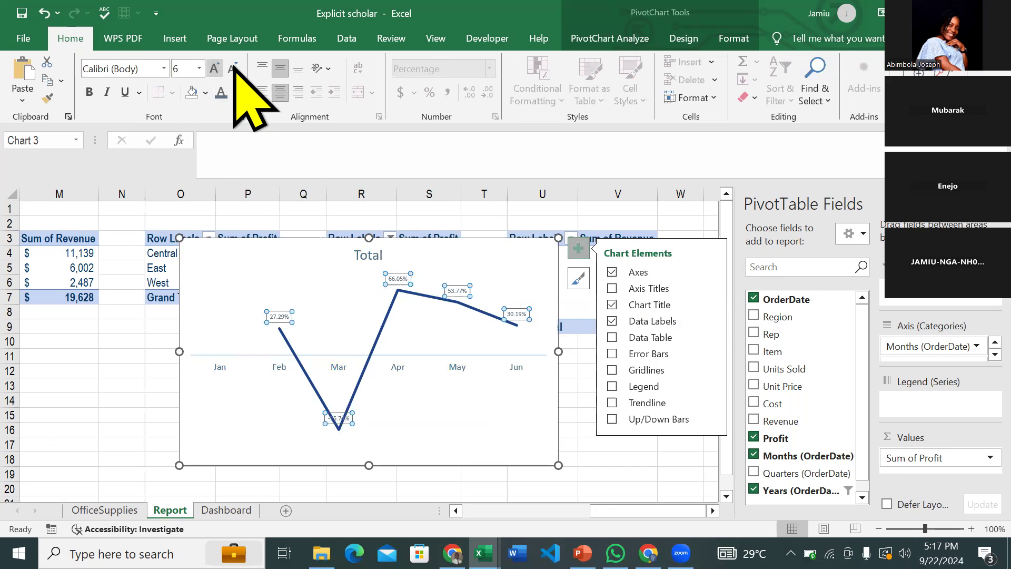
- Set the data labels to Open Sans at 6 pt
left_click(118, 63)
type("Open Sans")
key("Return")
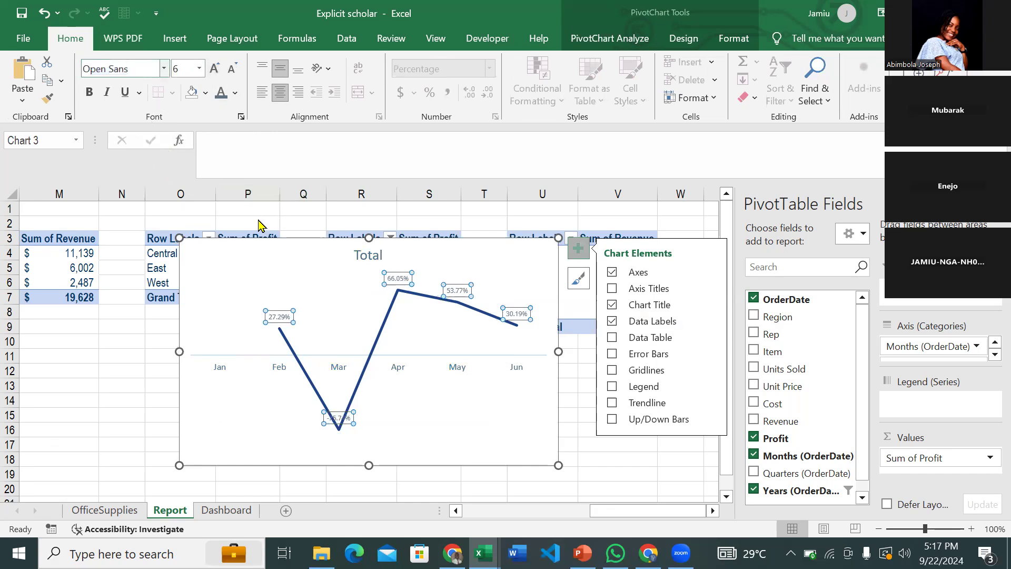
key("ctrl+shift+comma")
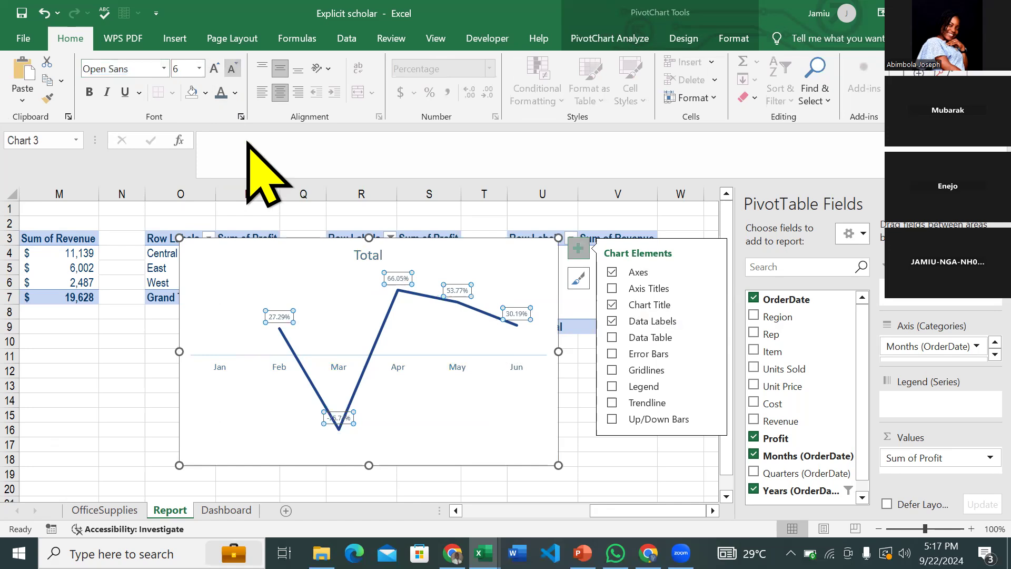
left_click(370, 256)
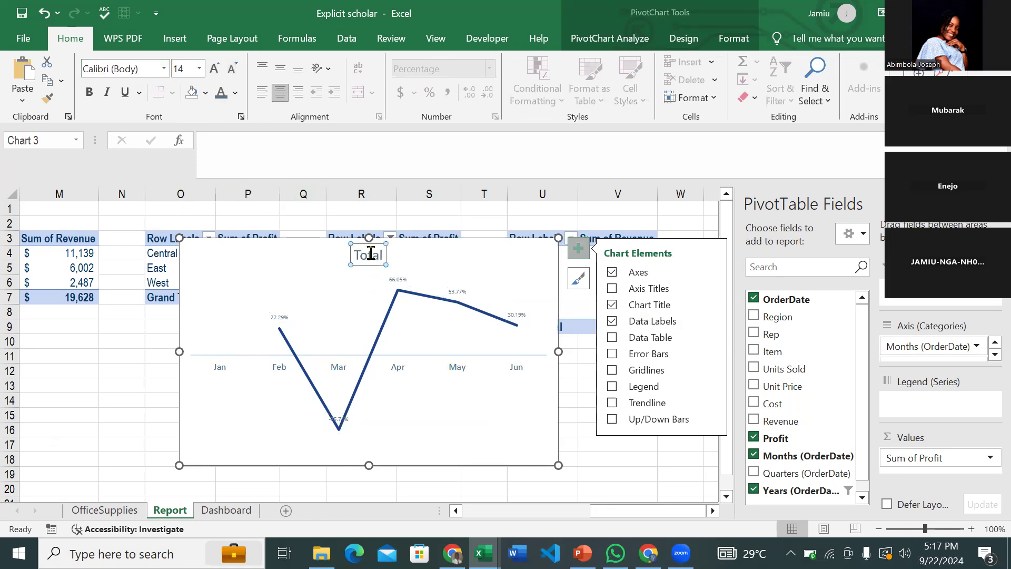
- Set the line chart's title font to Open Sans at size 11
left_click(136, 64)
type("O")
key("Return")
left_click(232, 69)
left_click(232, 68)
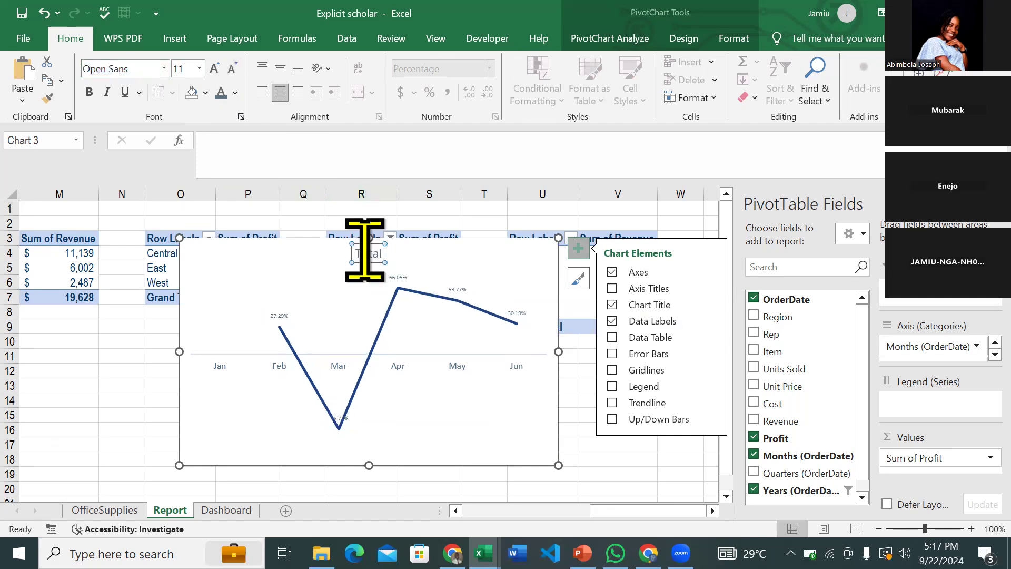
- Retitle the chart 'MOM% of profit generated' / 'Year 2015', left-aligned at top-left, then cut it
double_click(365, 252)
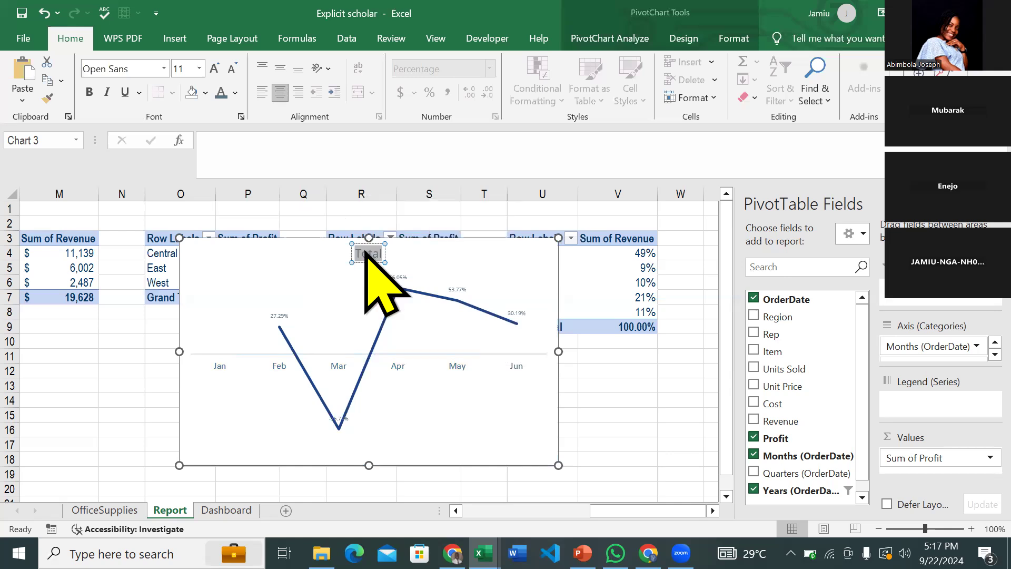
type("MOM")
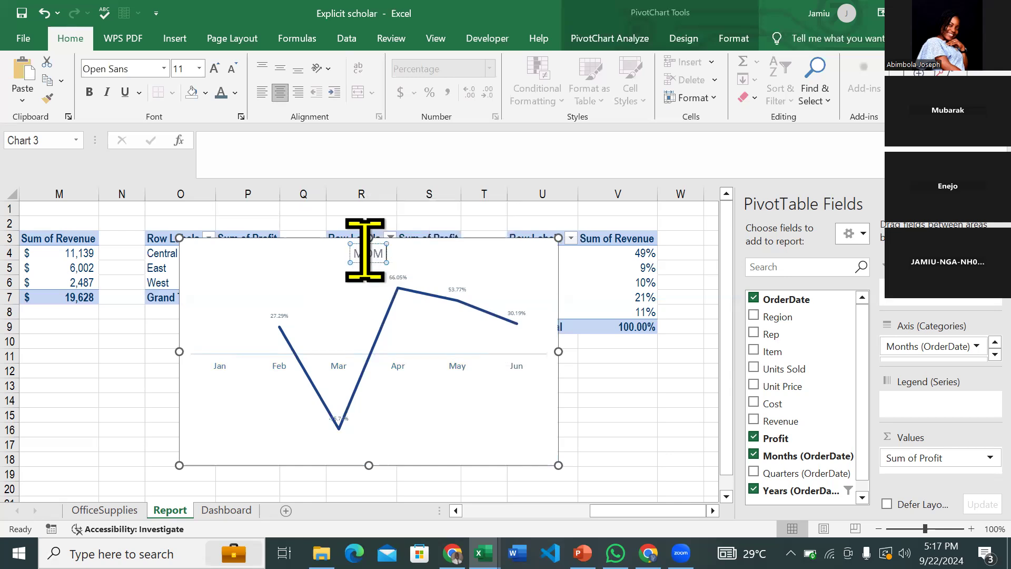
type("% of pr")
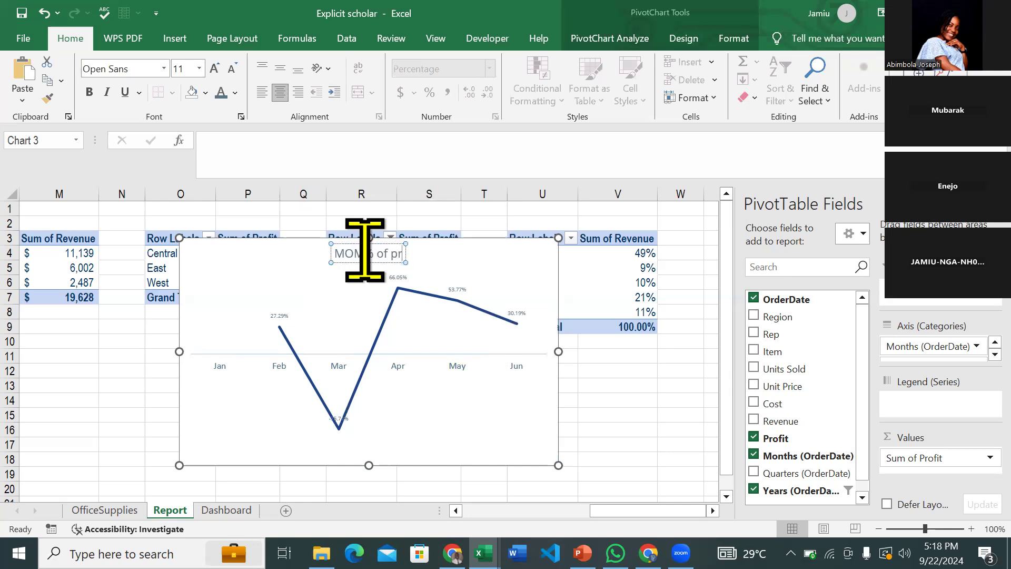
type("ofit generated")
key("Return")
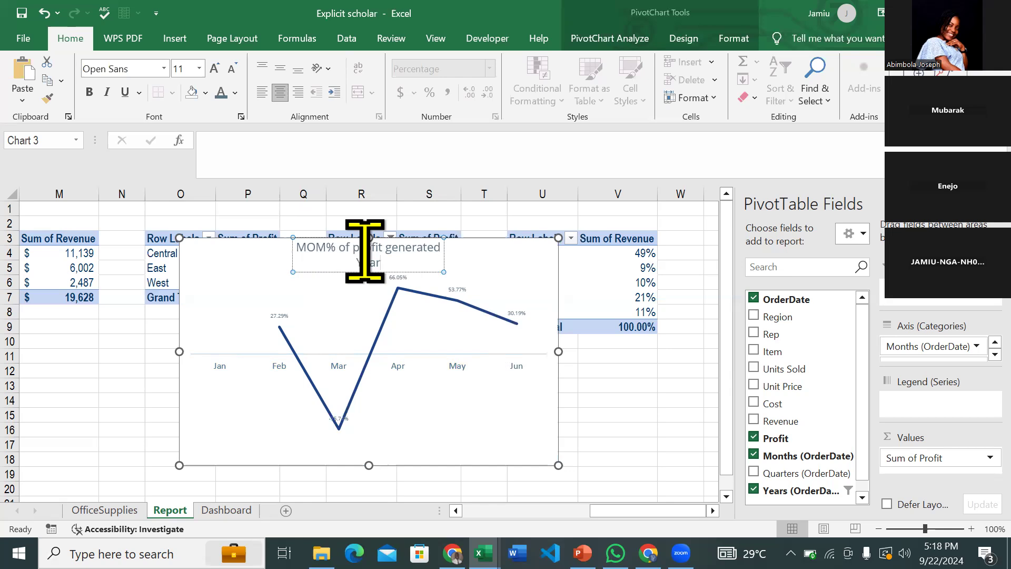
type("Year 2015")
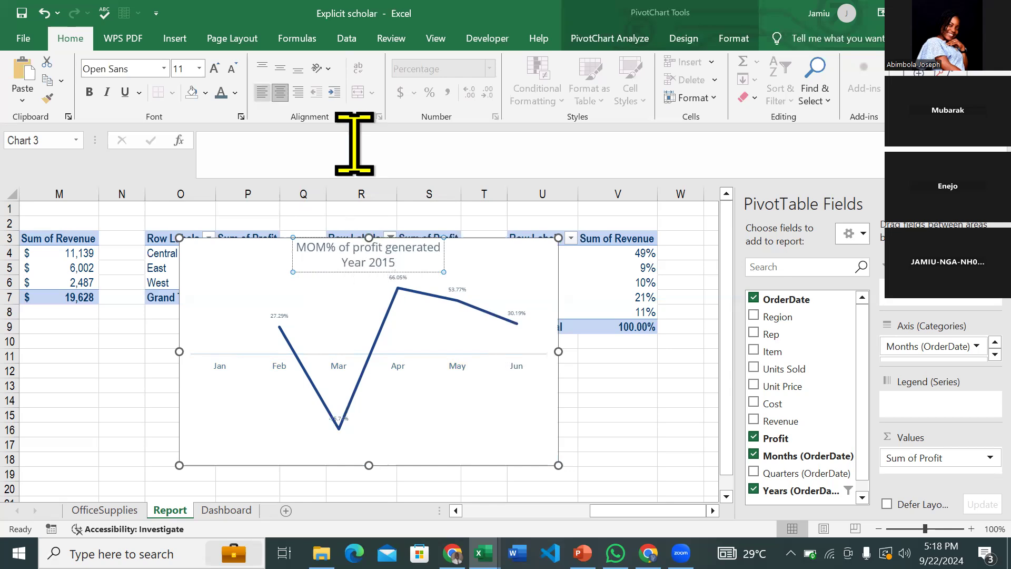
key("ctrl+l")
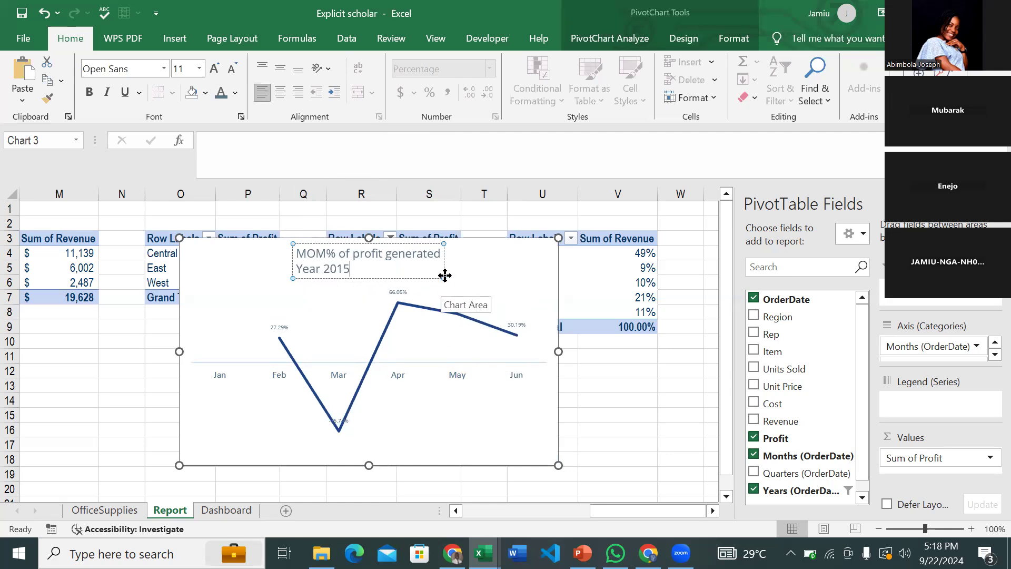
left_click_drag(416, 273, 288, 263)
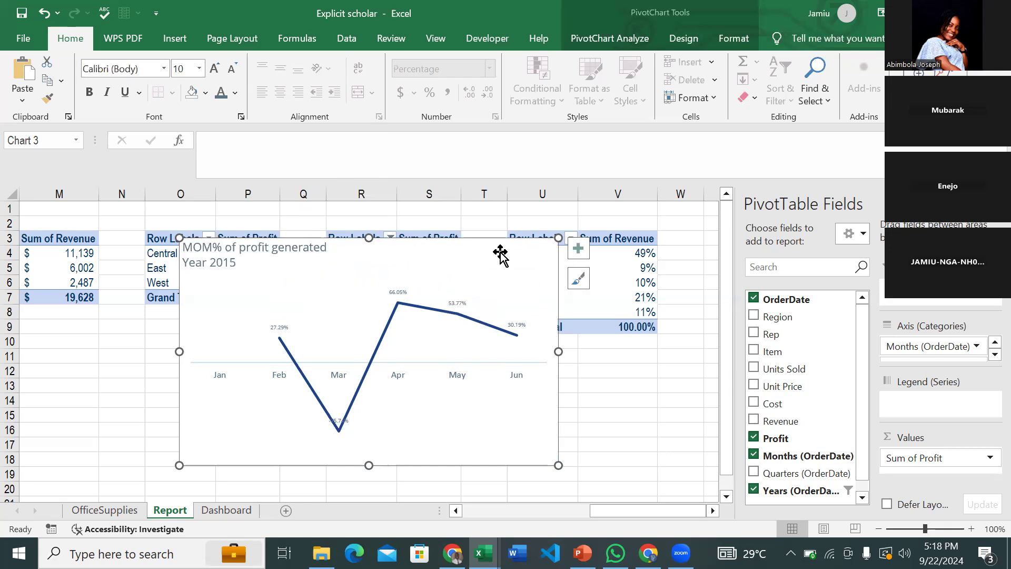
key("Delete")
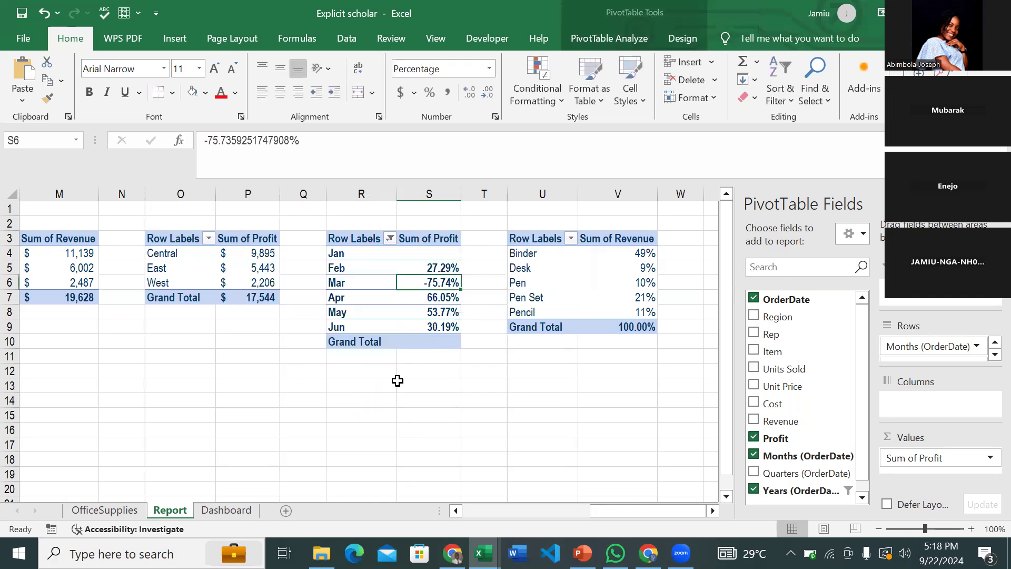
left_click(239, 511)
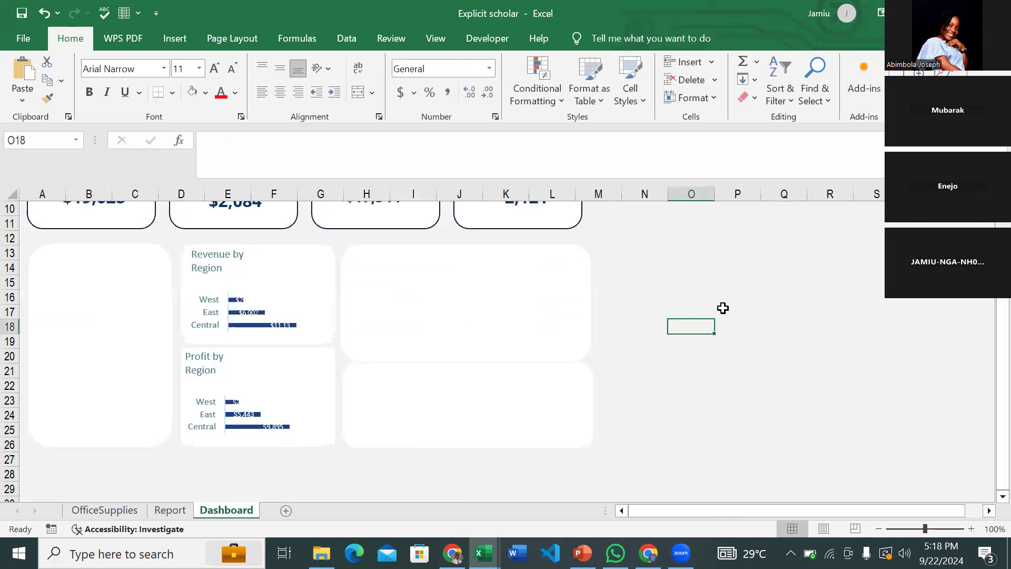
- Shrink and nudge the MOM% profit line chart until it sits inside its Dashboard card
left_click(474, 288)
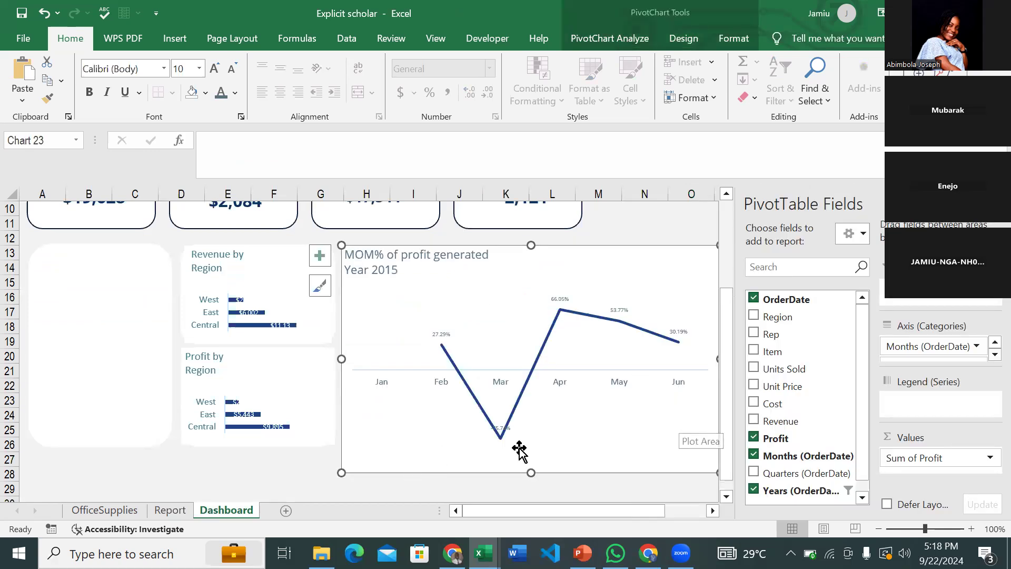
left_click_drag(719, 471, 548, 353)
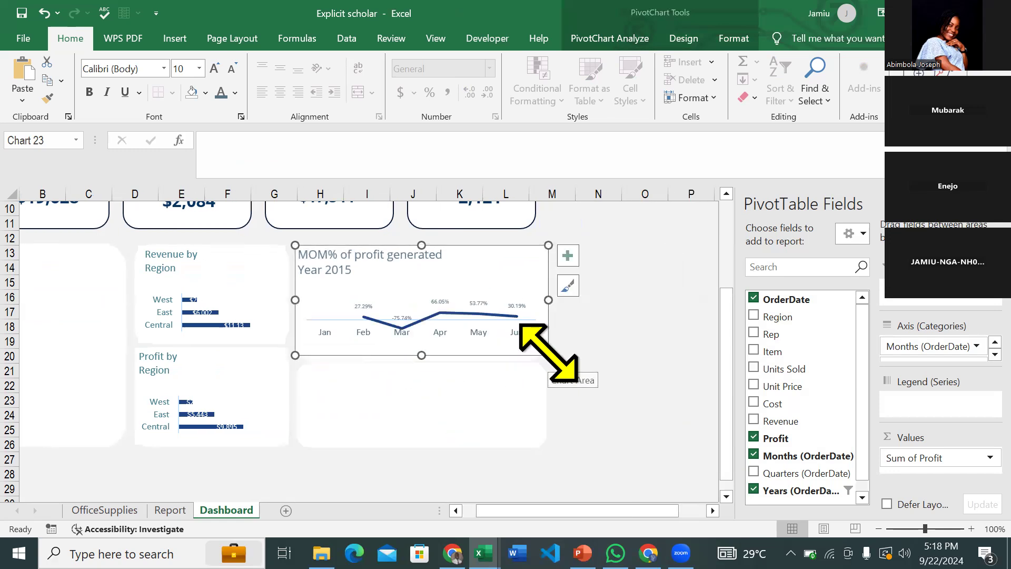
left_click_drag(548, 355, 522, 358)
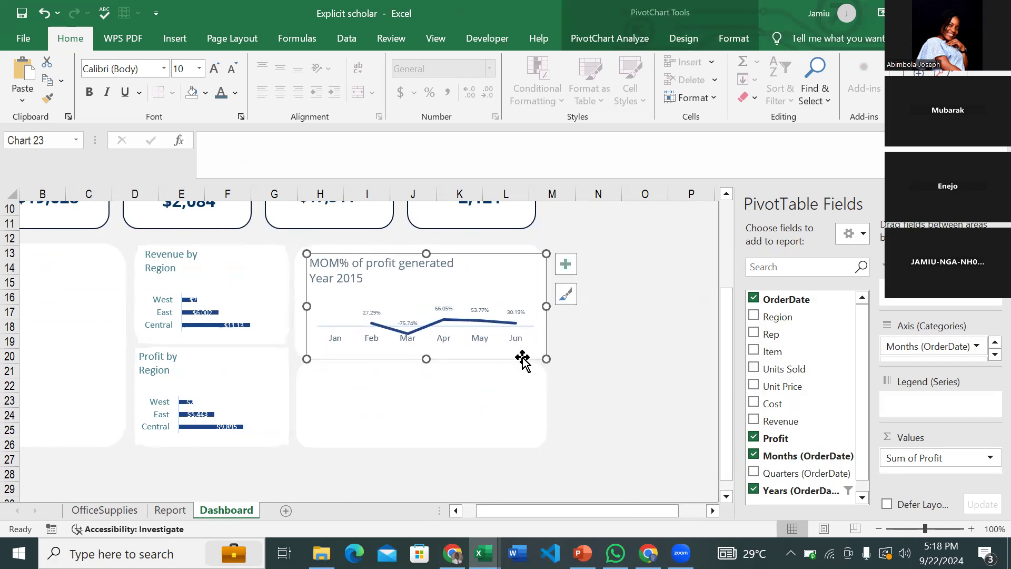
left_click_drag(307, 254, 305, 247)
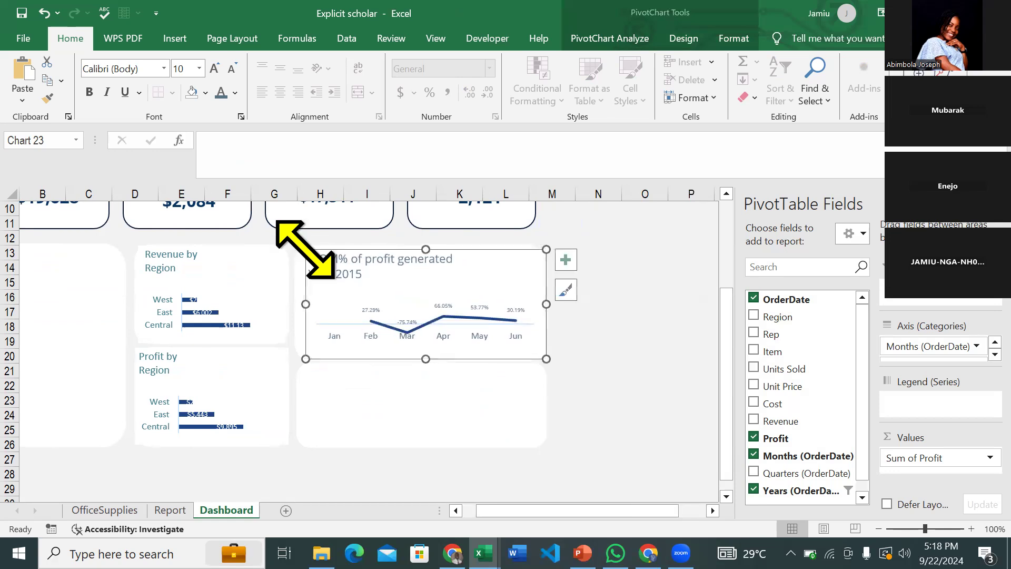
key("Left")
key("Left")
key("Left")
key("Left")
key("Left")
key("Left")
key("Left")
key("Left")
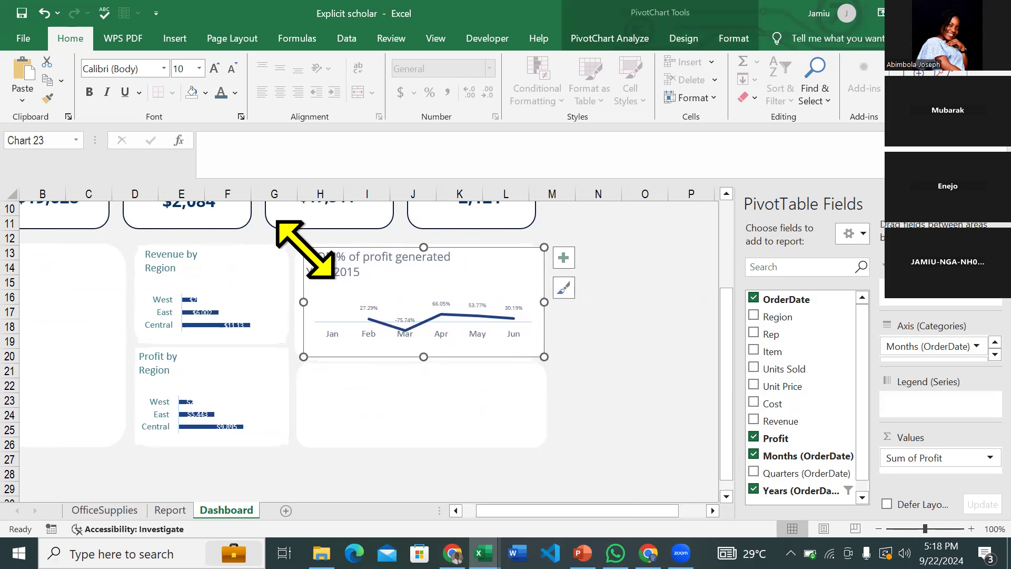
key("Right")
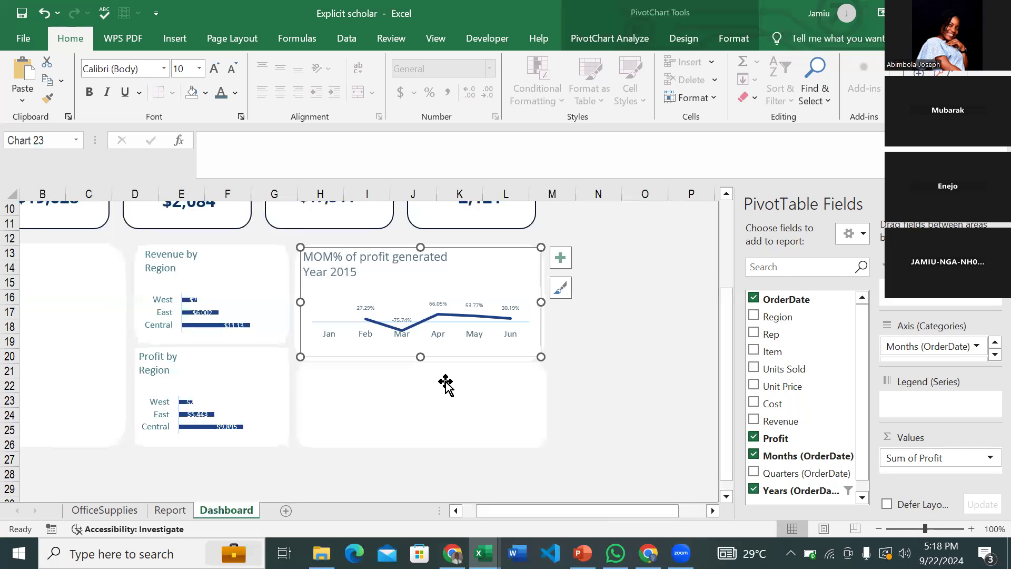
scroll(632, 371, "left", 1)
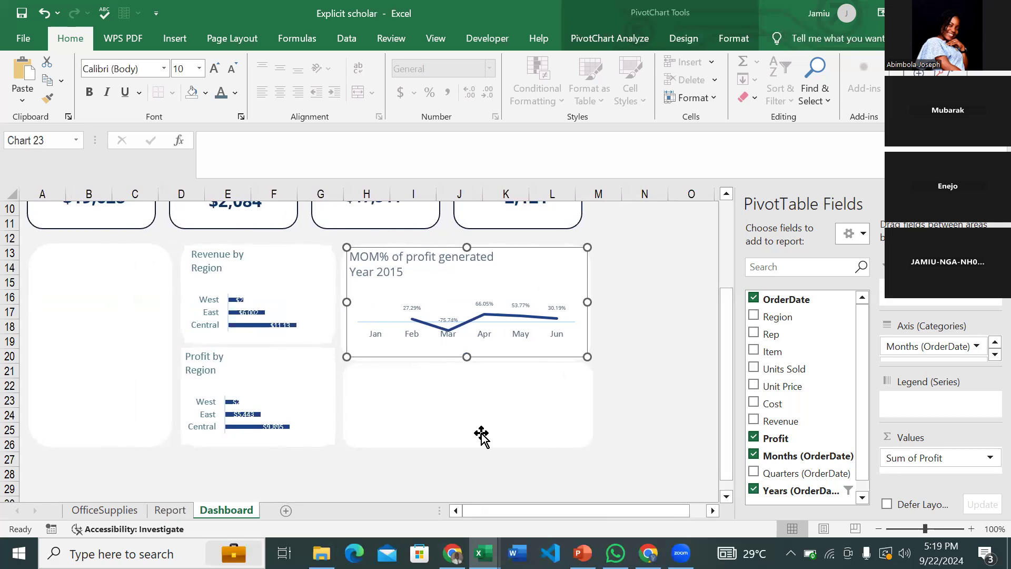
- Compare with the finished OfficeSupplies dashboard, then return to Explicit scholar's Report sheet
left_click(666, 373)
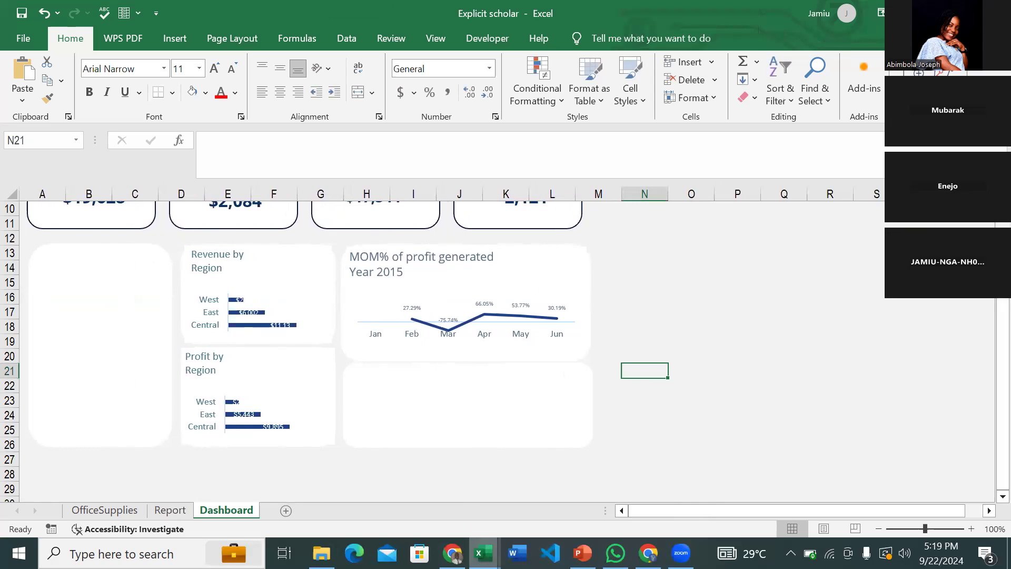
left_click(483, 553)
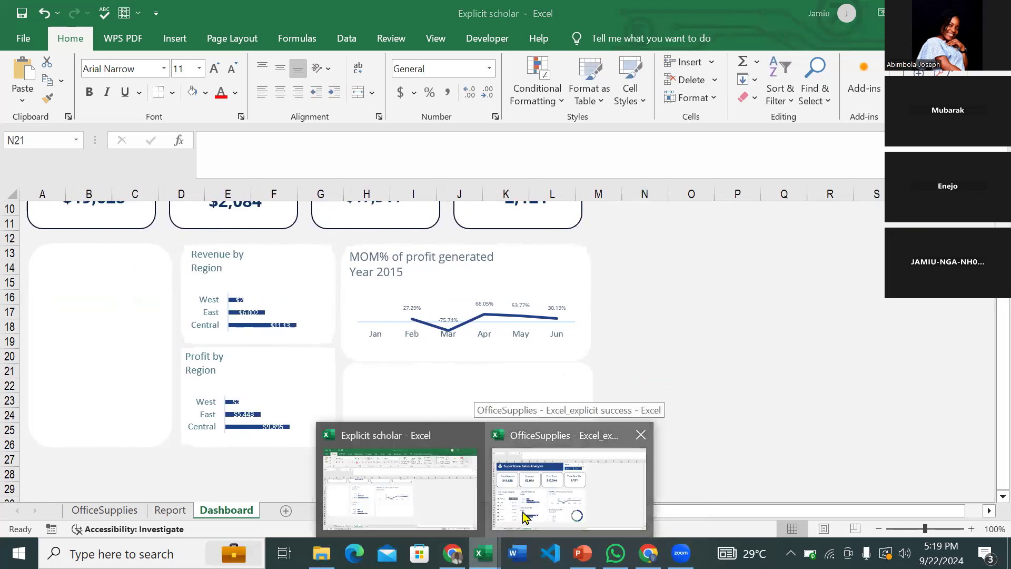
left_click(521, 510)
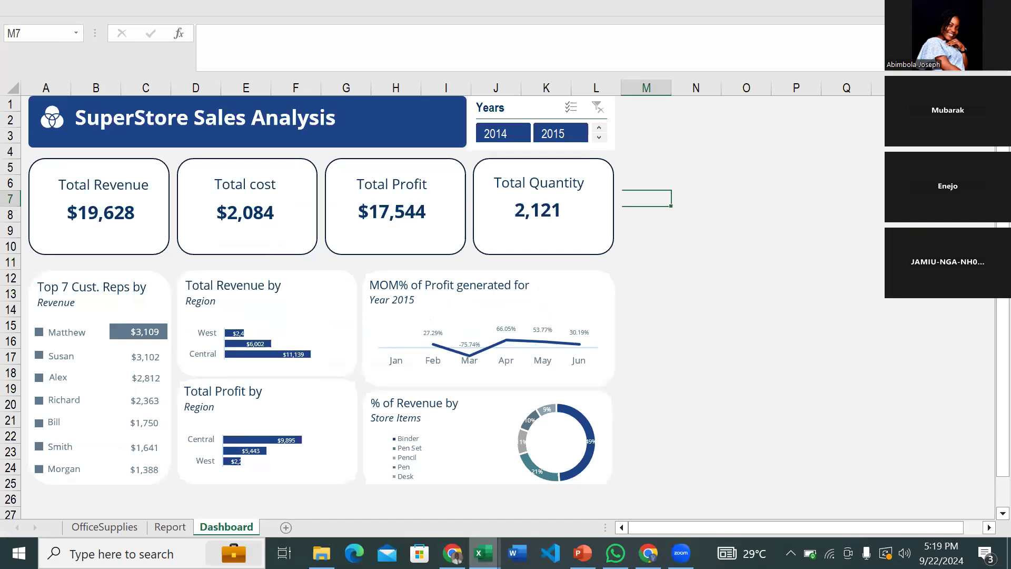
left_click(484, 553)
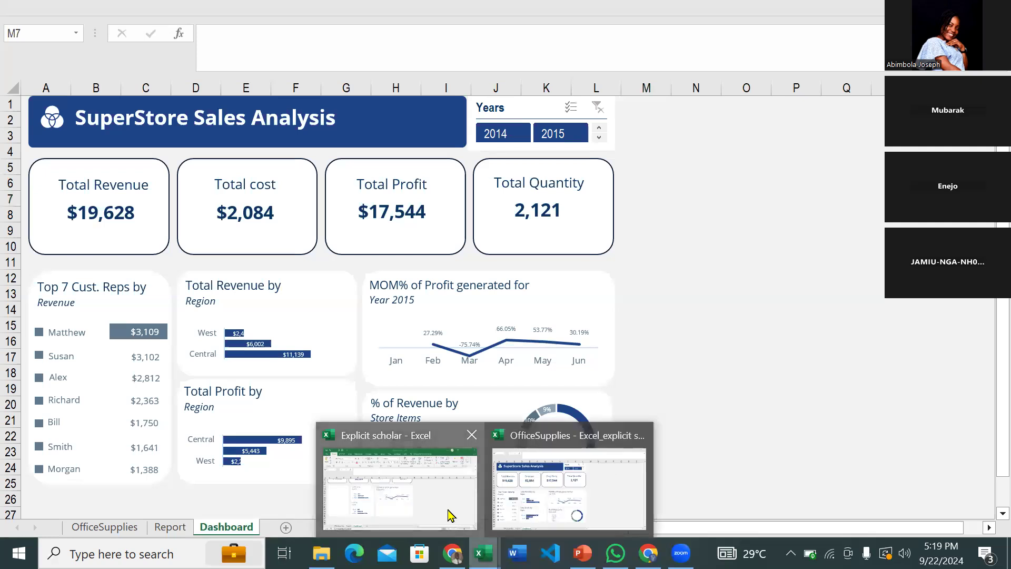
left_click(451, 515)
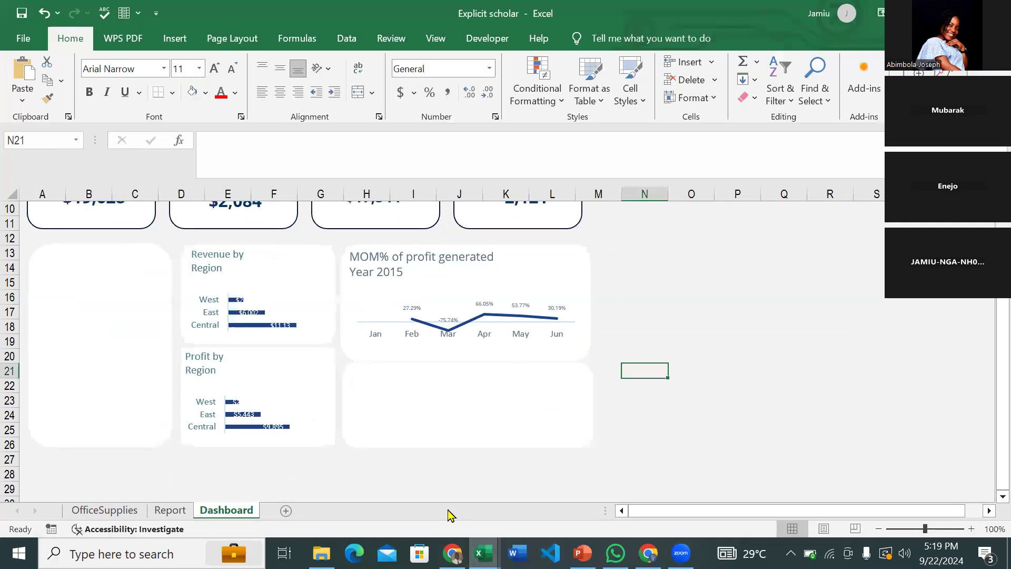
left_click(179, 514)
- Select the Item / Sum of Revenue pivot table on the Report sheet as the chart source
scroll(316, 419, "right", 3)
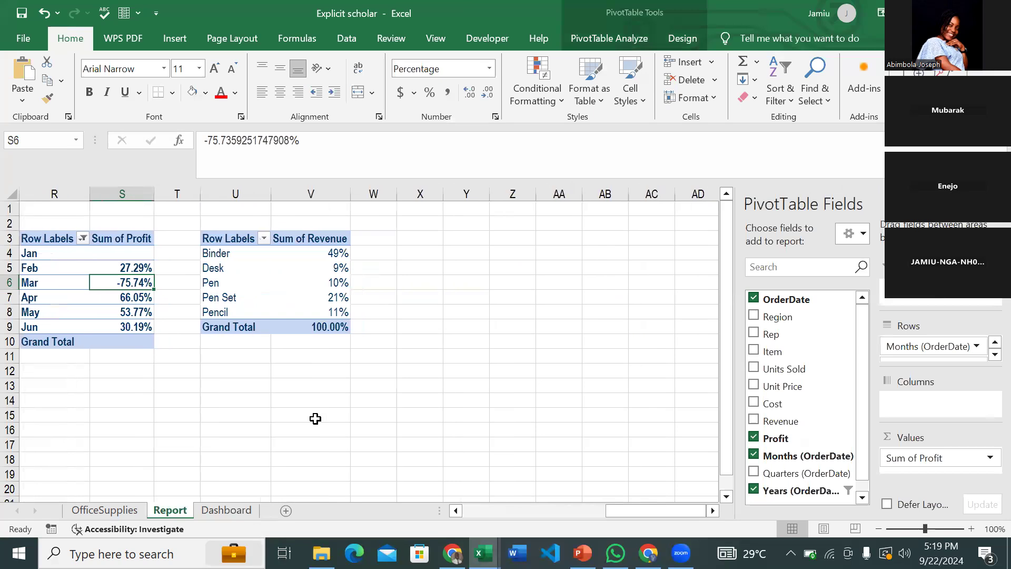
scroll(315, 419, "left", 3)
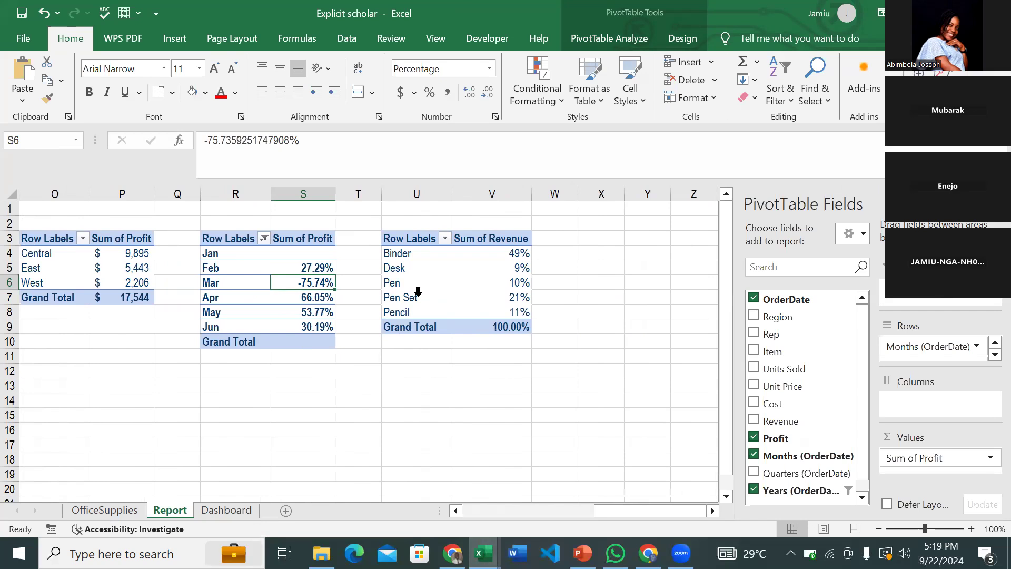
mouse_move(472, 282)
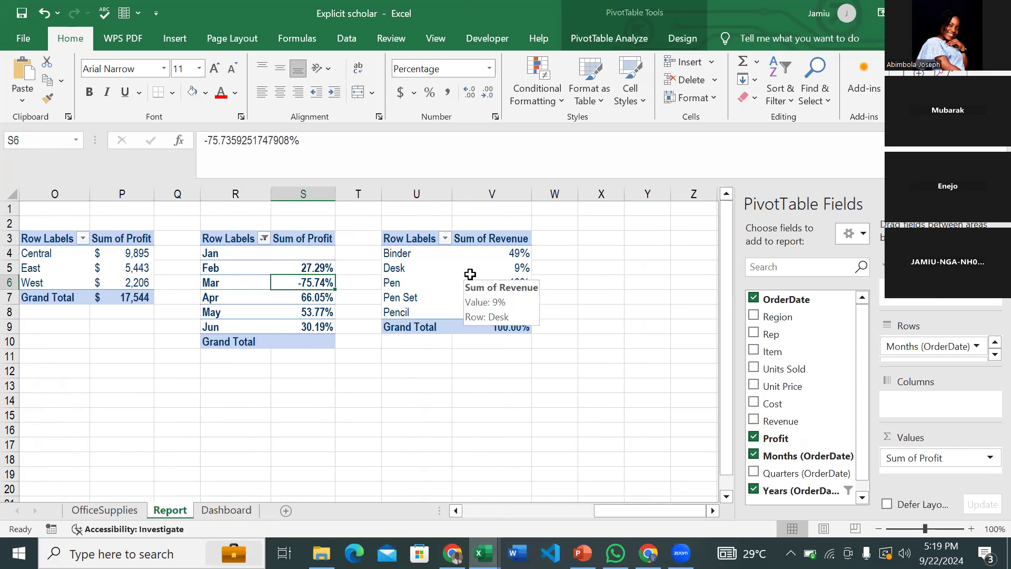
left_click(471, 275)
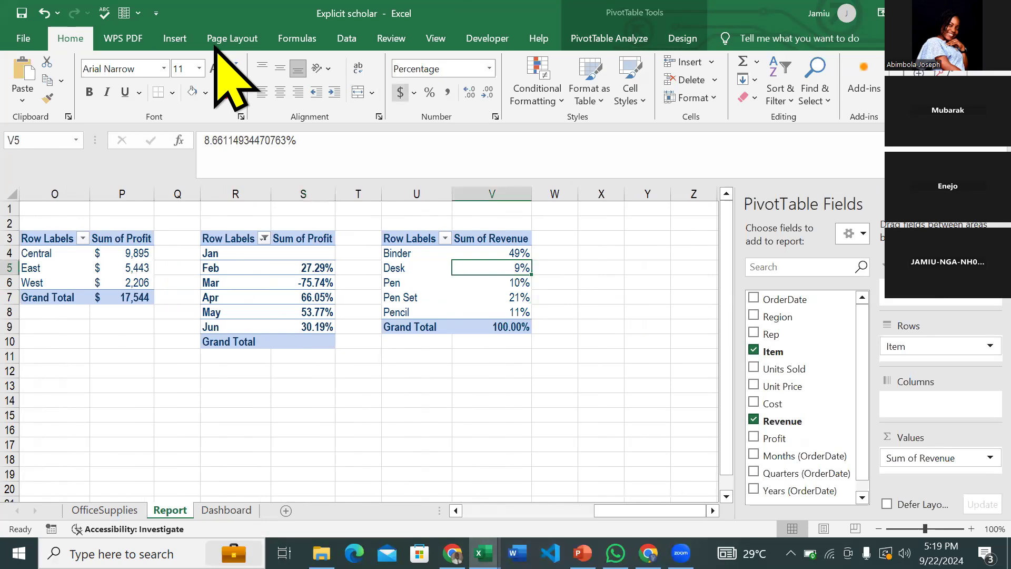
left_click(180, 35)
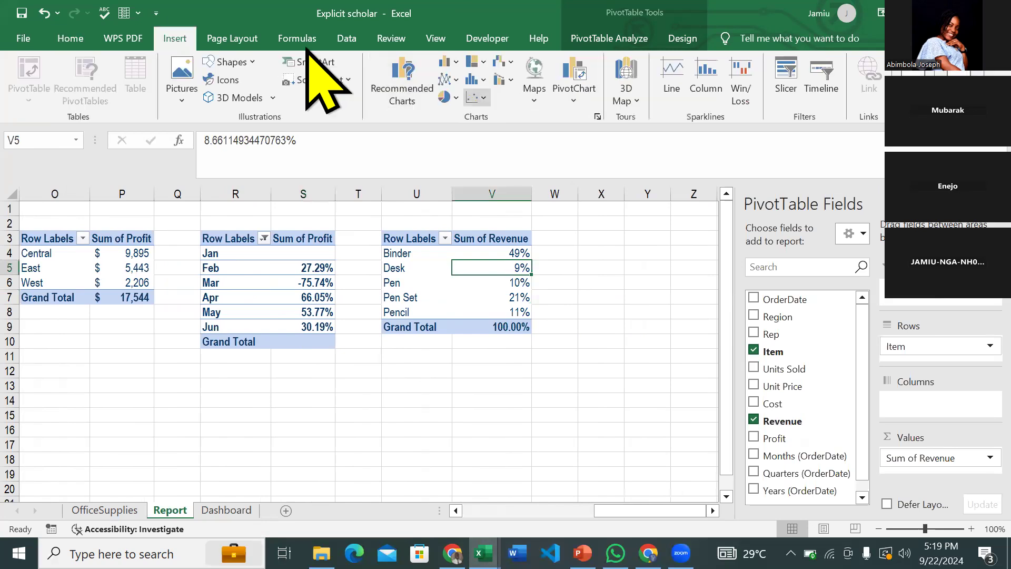
- Insert a Pie > Doughnut chart of revenue share by store item
left_click(598, 116)
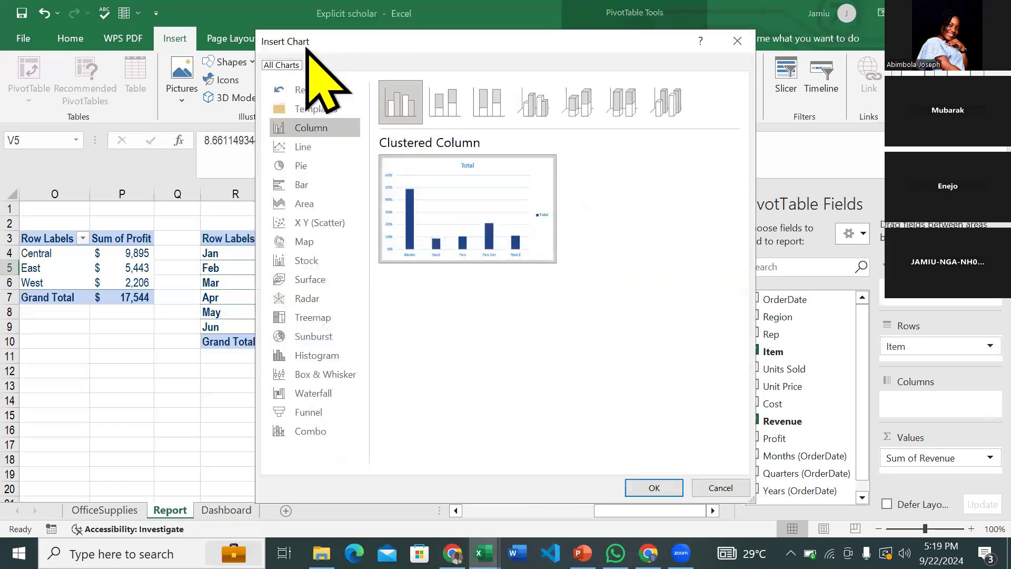
left_click(301, 165)
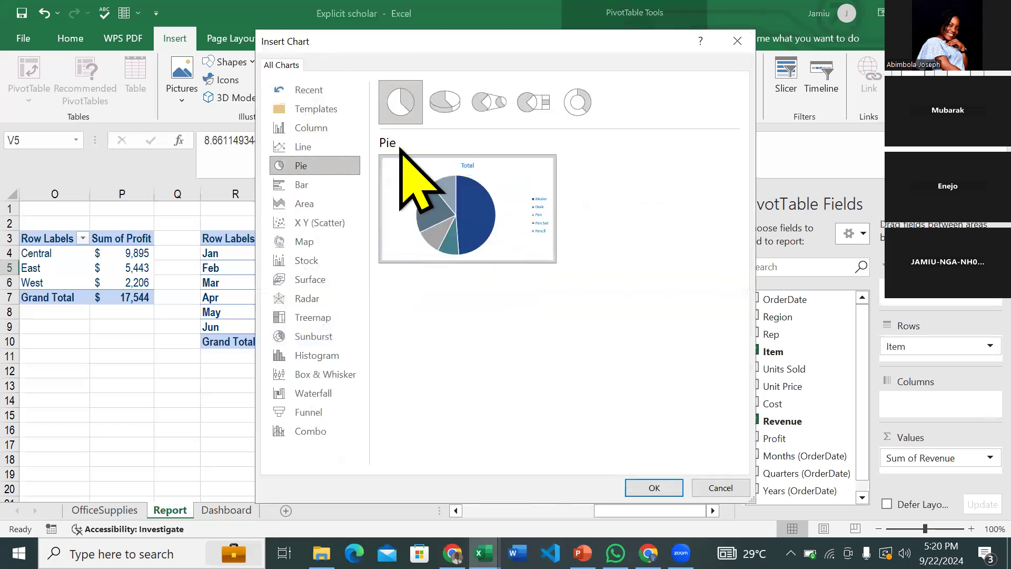
mouse_move(538, 199)
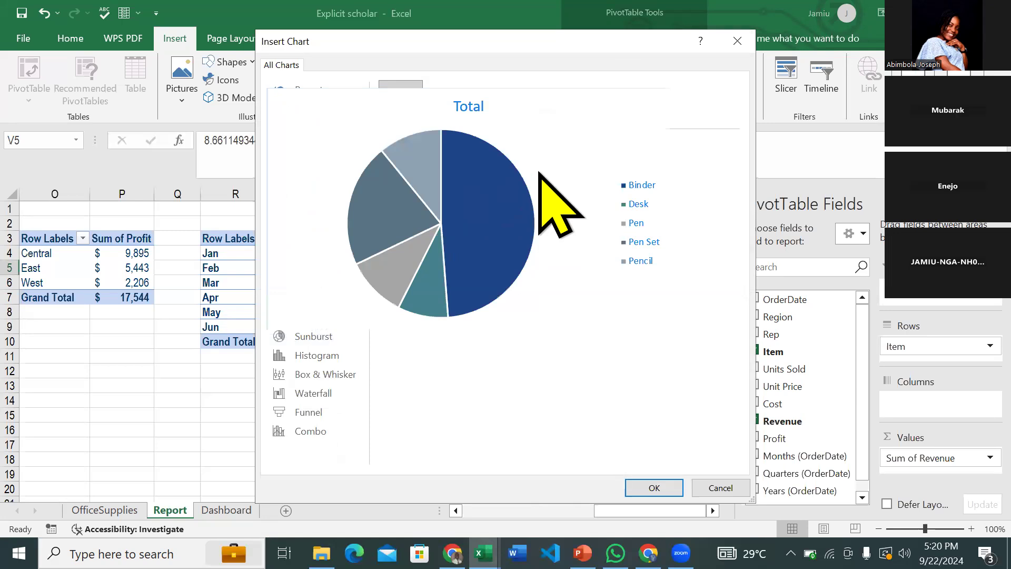
left_click(578, 103)
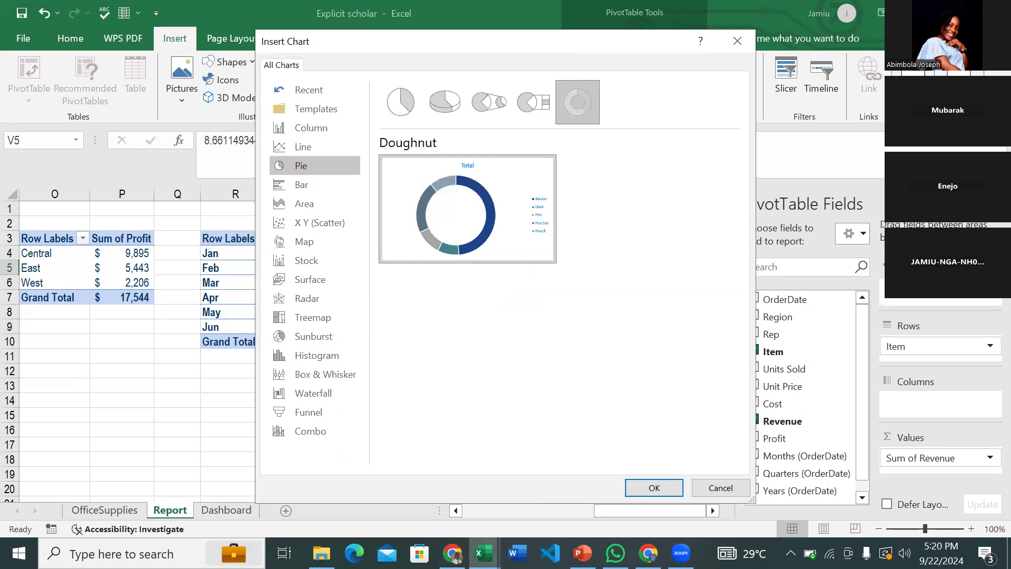
left_click(653, 487)
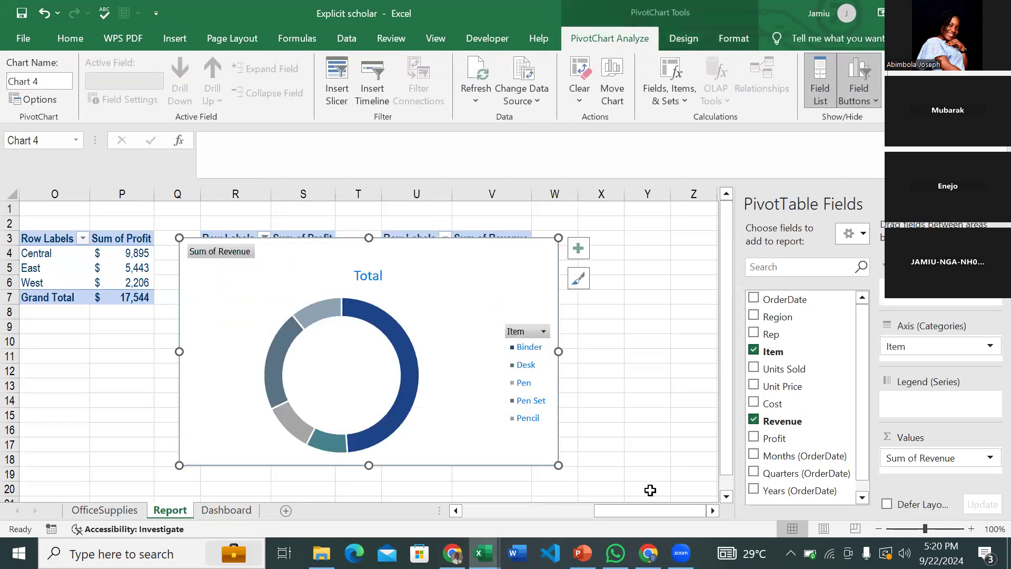
- Hide the chart's field buttons and add percentage data labels to the doughnut
right_click(212, 253)
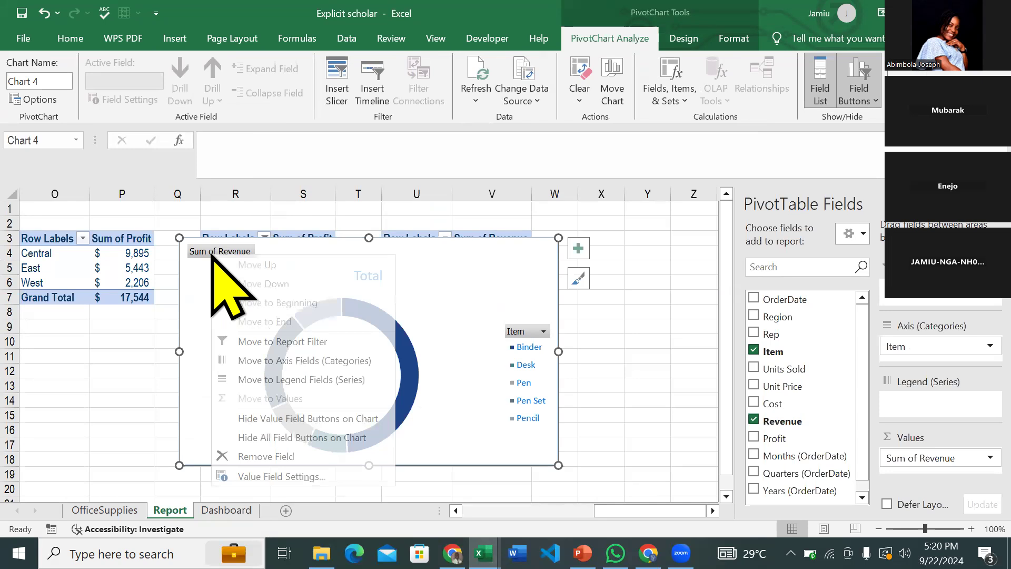
left_click(304, 437)
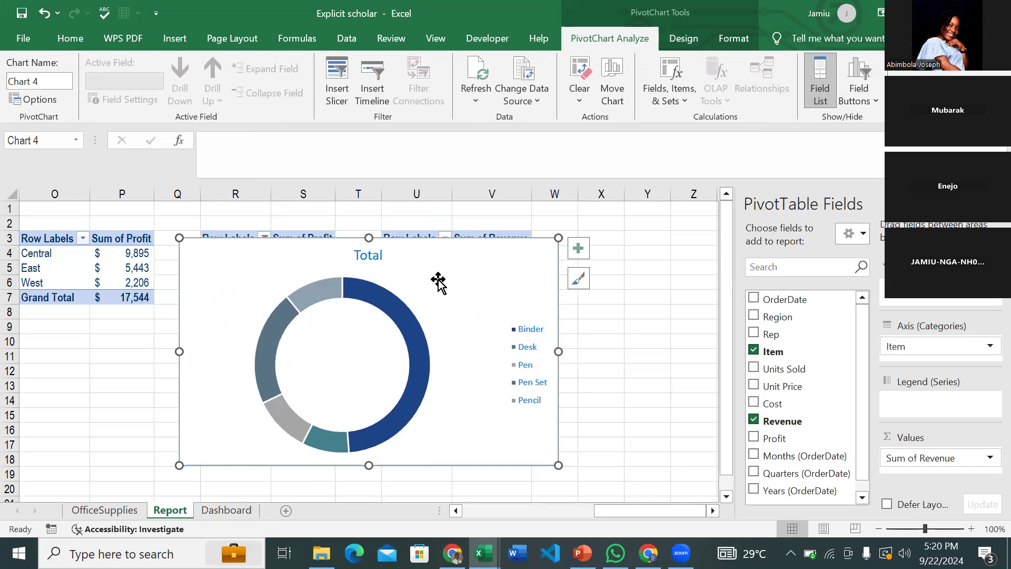
left_click(372, 255)
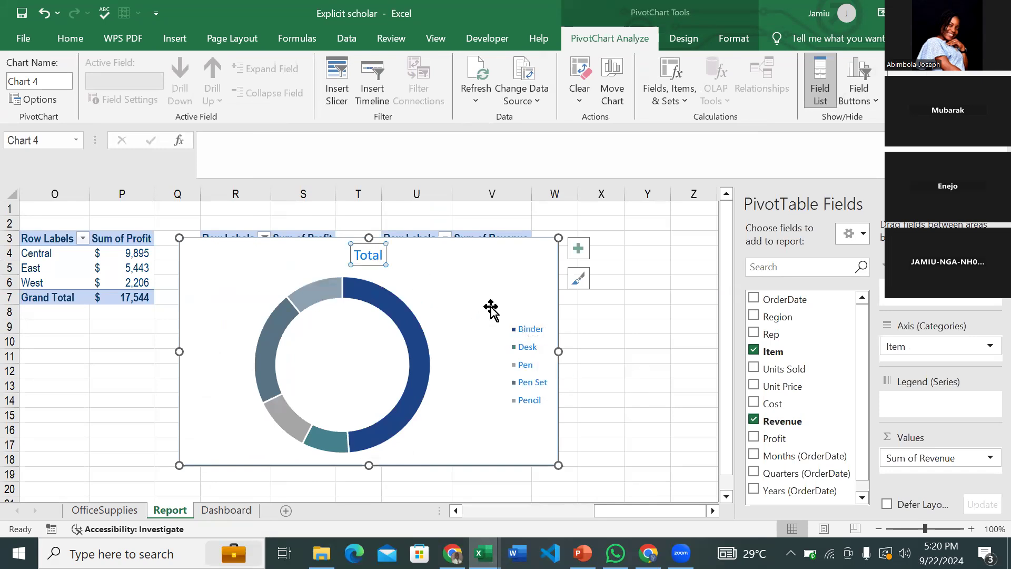
left_click(88, 38)
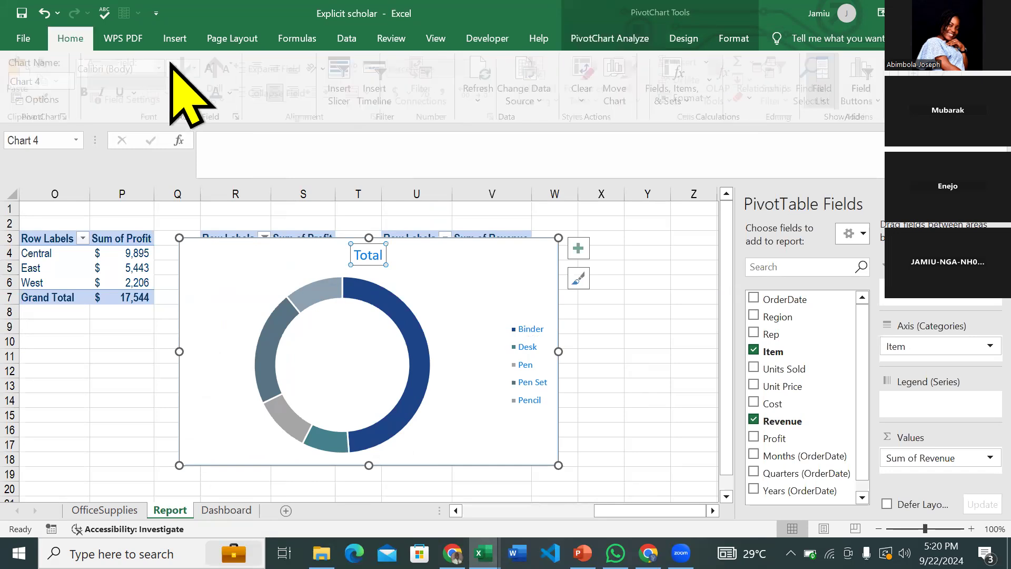
left_click(526, 337)
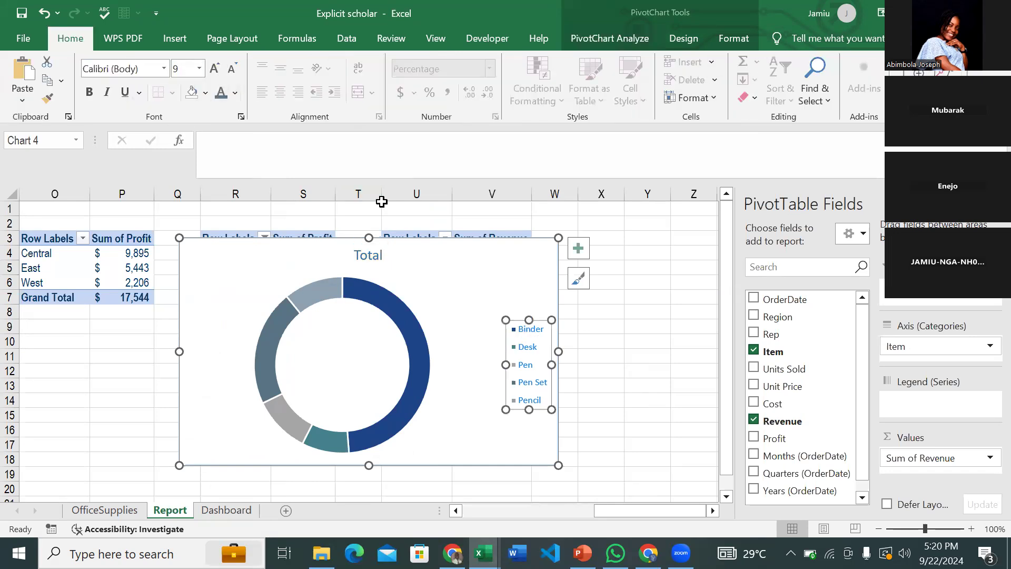
left_click(584, 253)
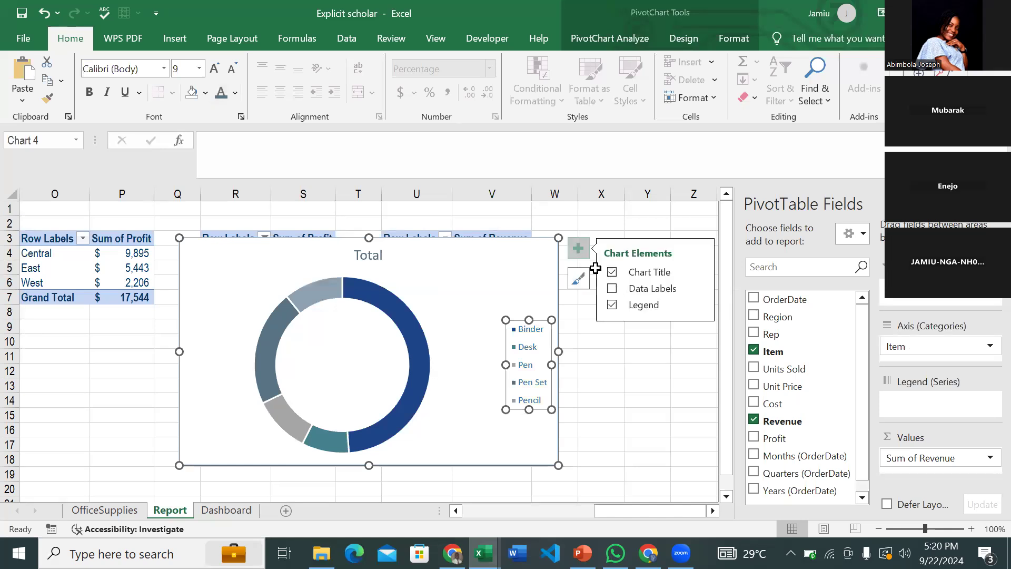
left_click(612, 288)
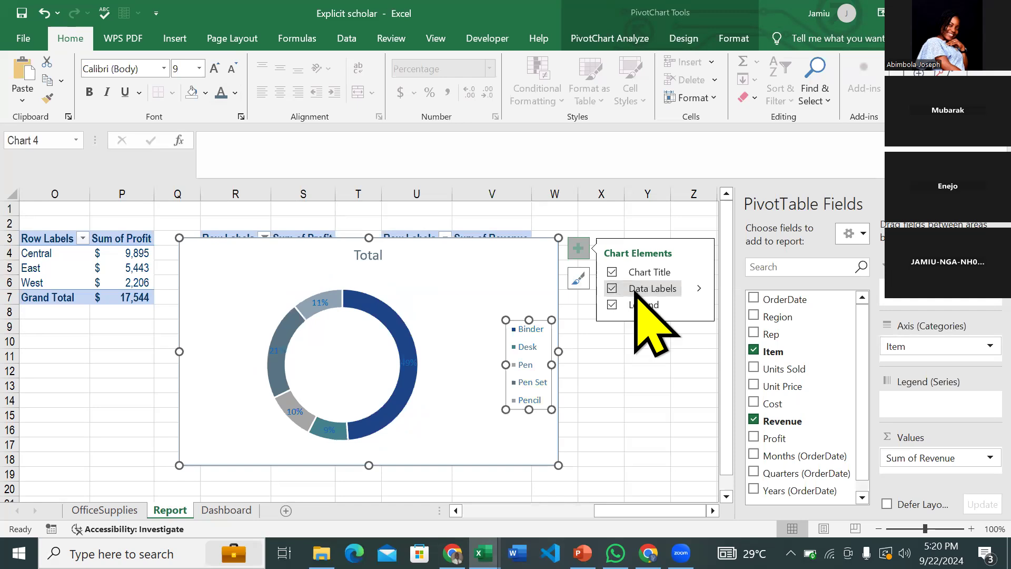
- Make the doughnut's data labels white Open Sans at size 6, then bring up Format Chart Area
left_click(410, 360)
left_click(410, 354)
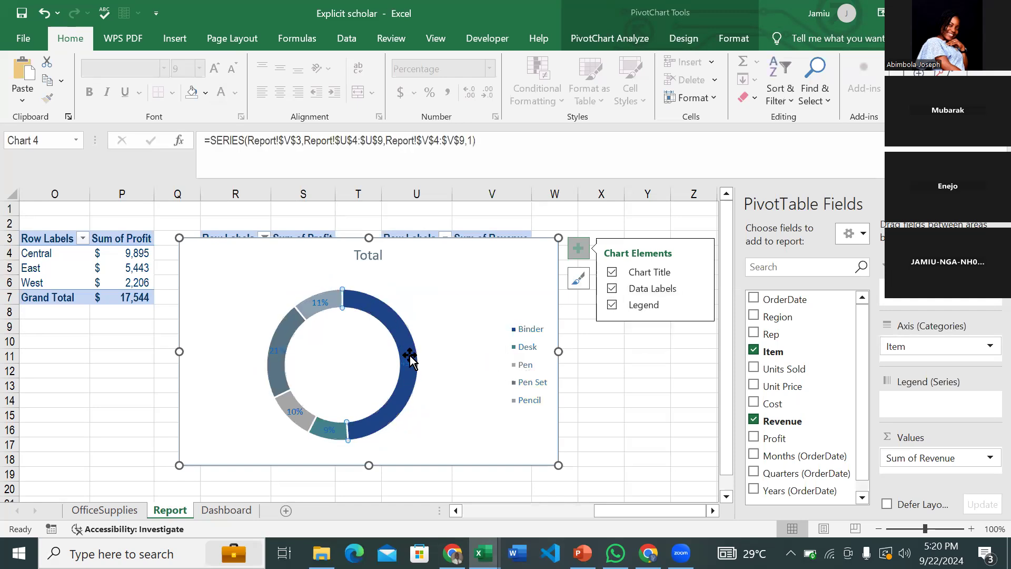
left_click(315, 301)
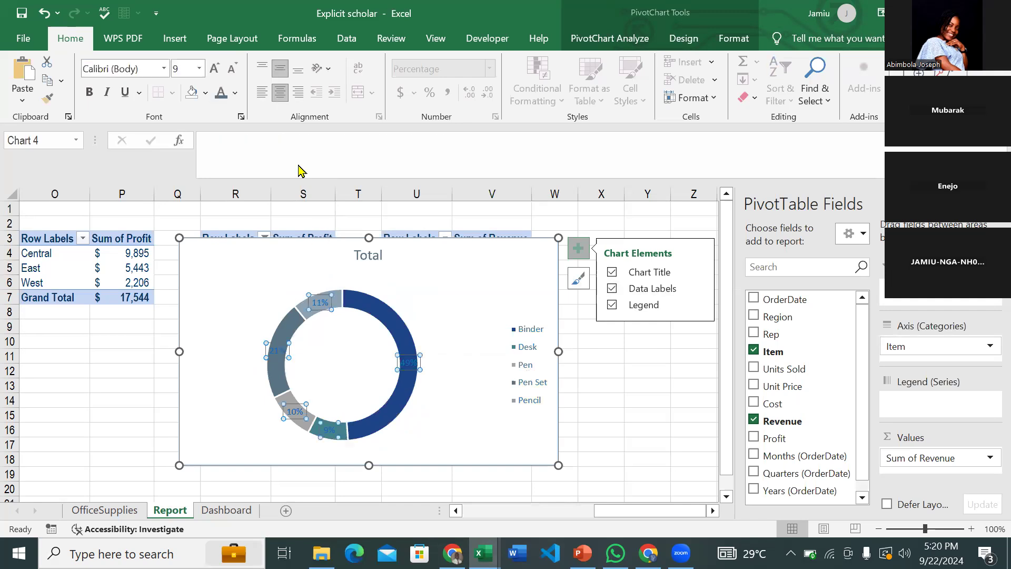
left_click(235, 93)
left_click(227, 152)
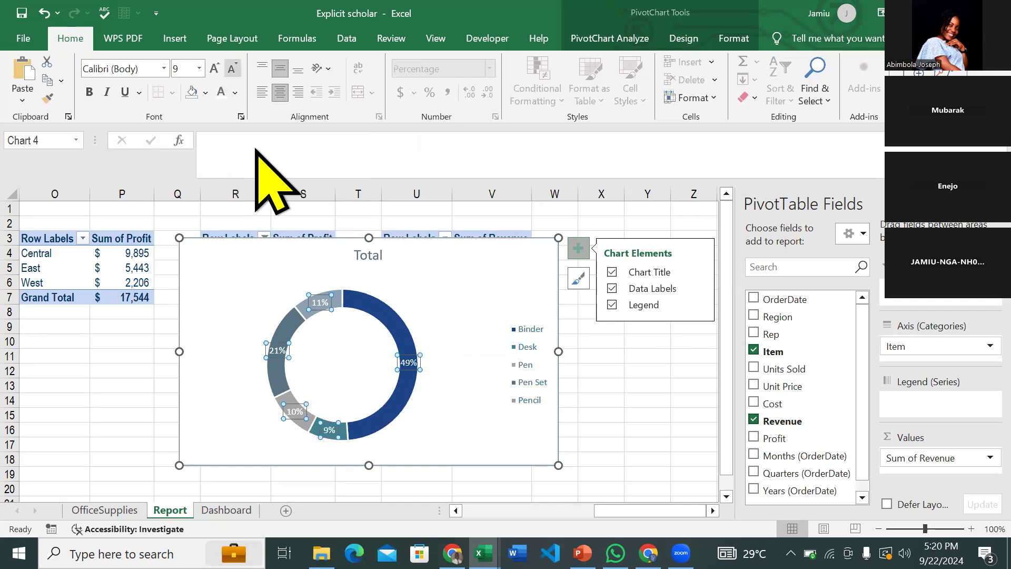
left_click(131, 69)
type("Open Sans")
key("Return")
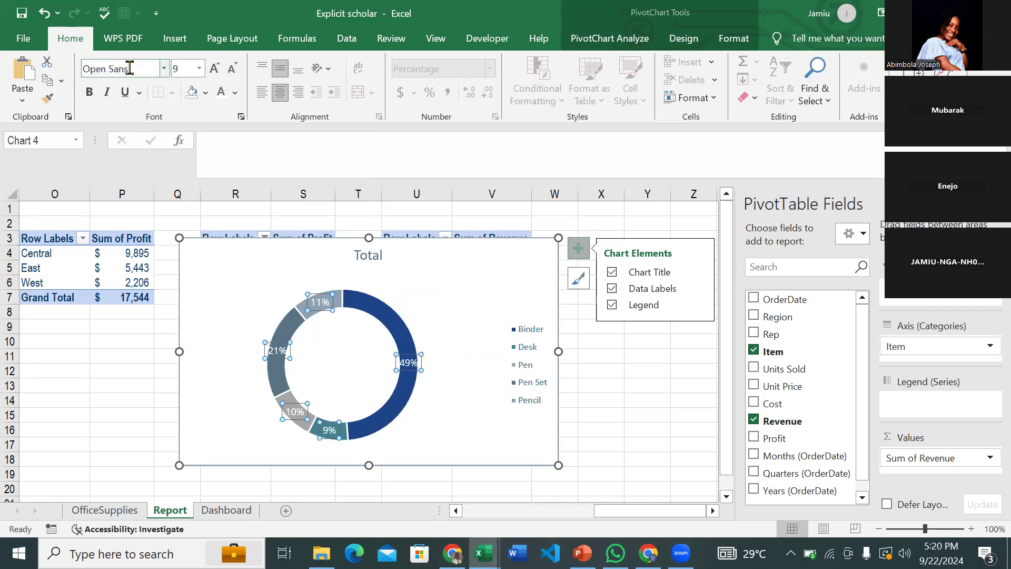
key("ctrl+shift+less")
key("ctrl+shift+less")
key("ctrl+shift+less")
key("ctrl+shift+greater")
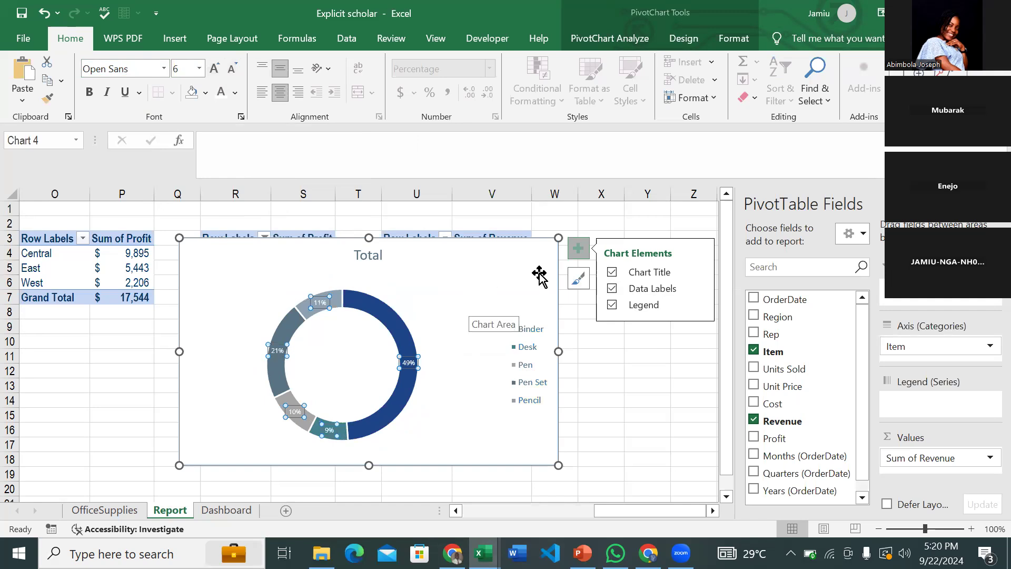
left_click(525, 254)
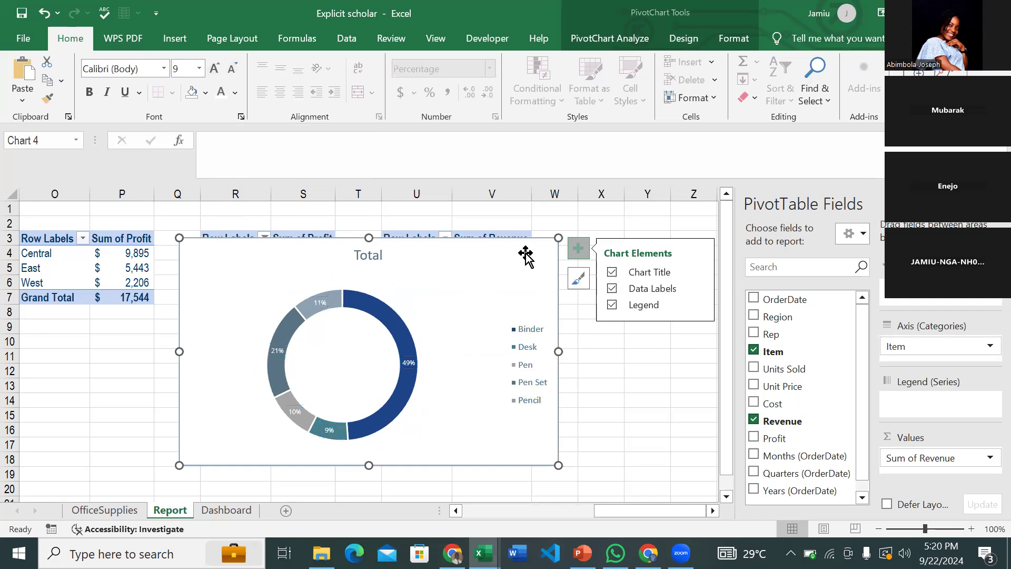
double_click(520, 248)
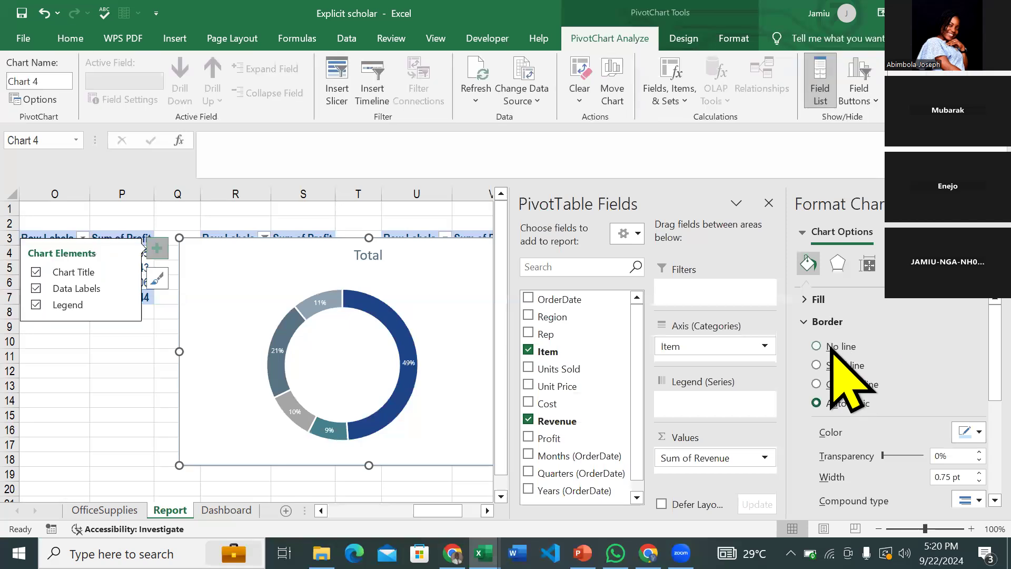
- Remove the chart border and retitle it '% of revenue generated by' / 'Store Items'
left_click(830, 348)
left_click(993, 203)
double_click(363, 257)
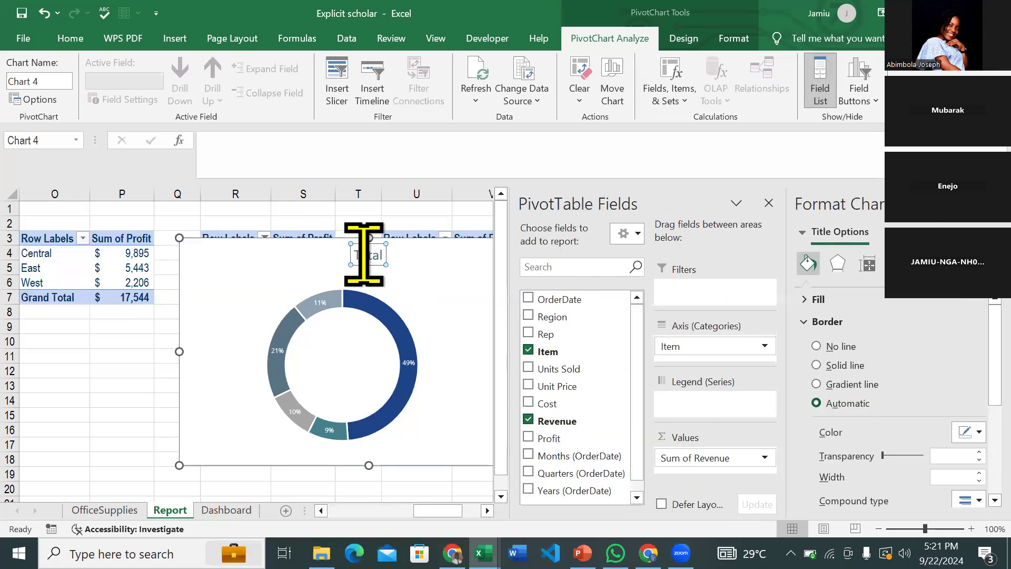
double_click(364, 255)
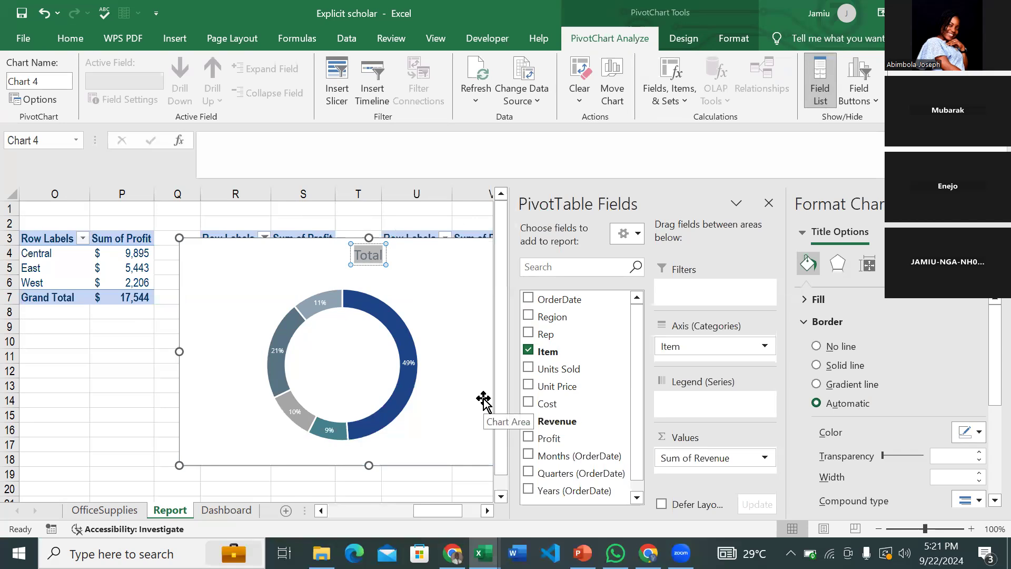
type("%")
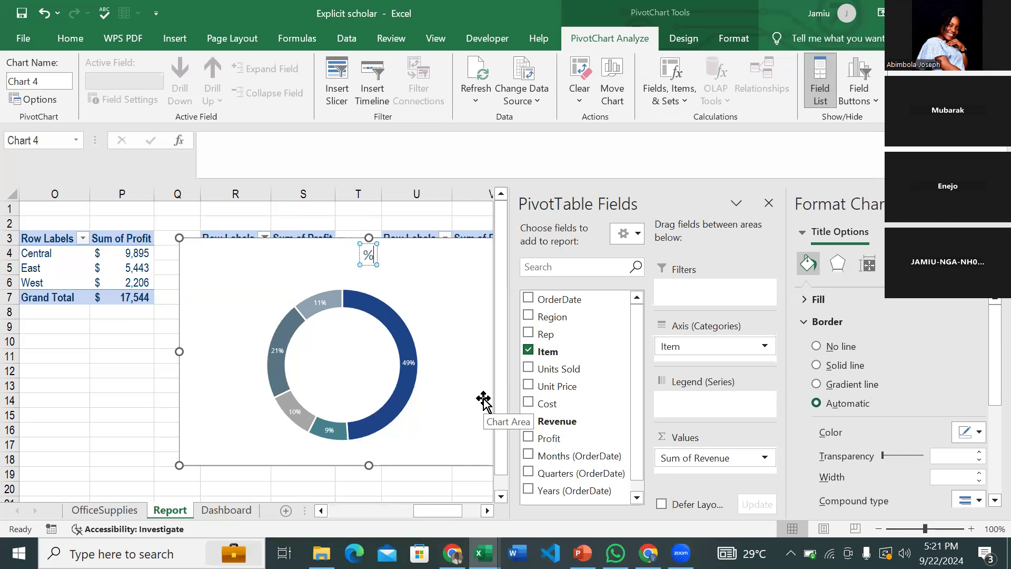
type(" of")
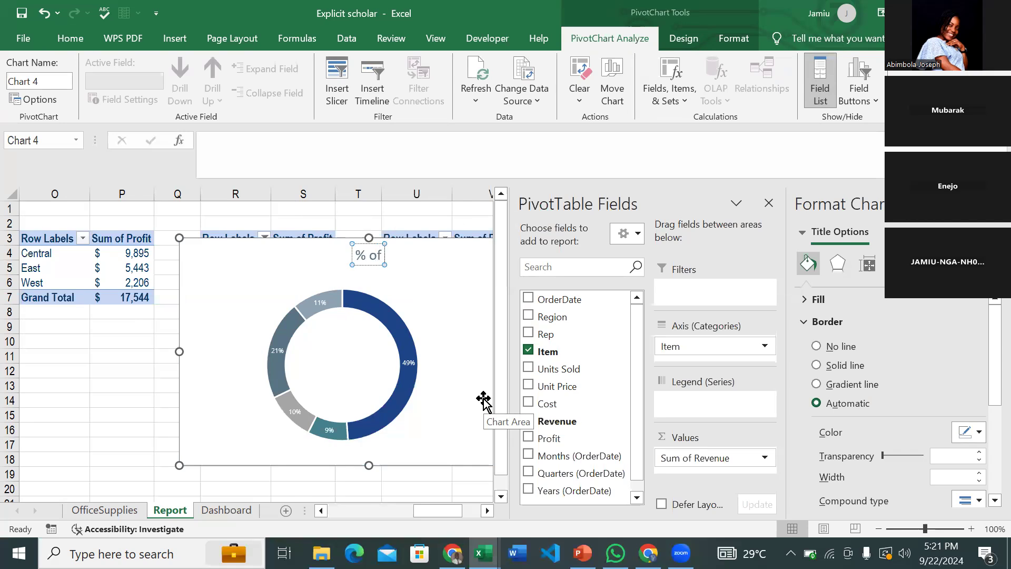
type(" revenue generated")
key("Return")
key("BackSpace")
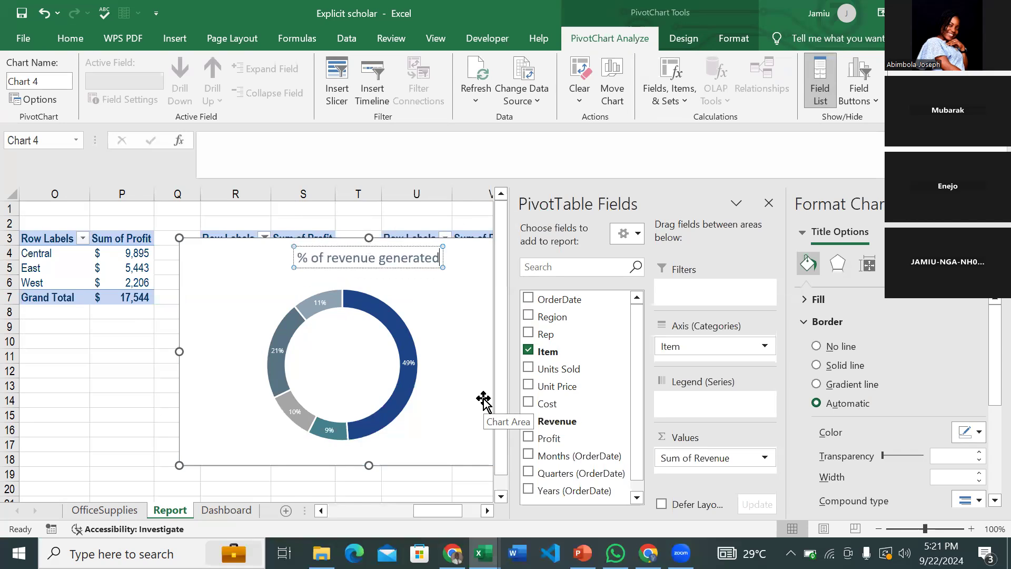
type("by")
key("Return")
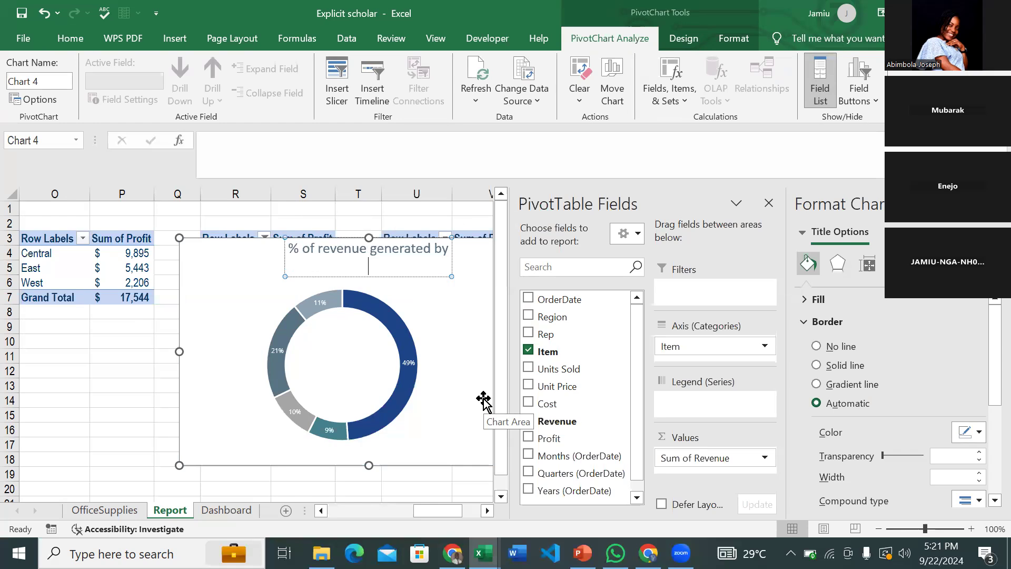
type("Store Items")
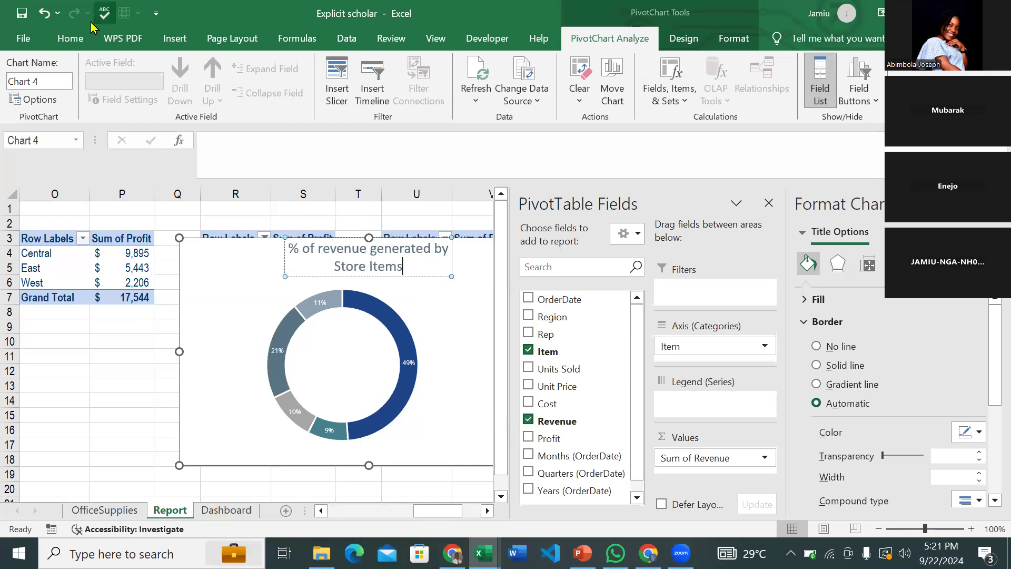
- Left-align the doughnut chart's title, shift the chart left, and cut it
left_click(85, 38)
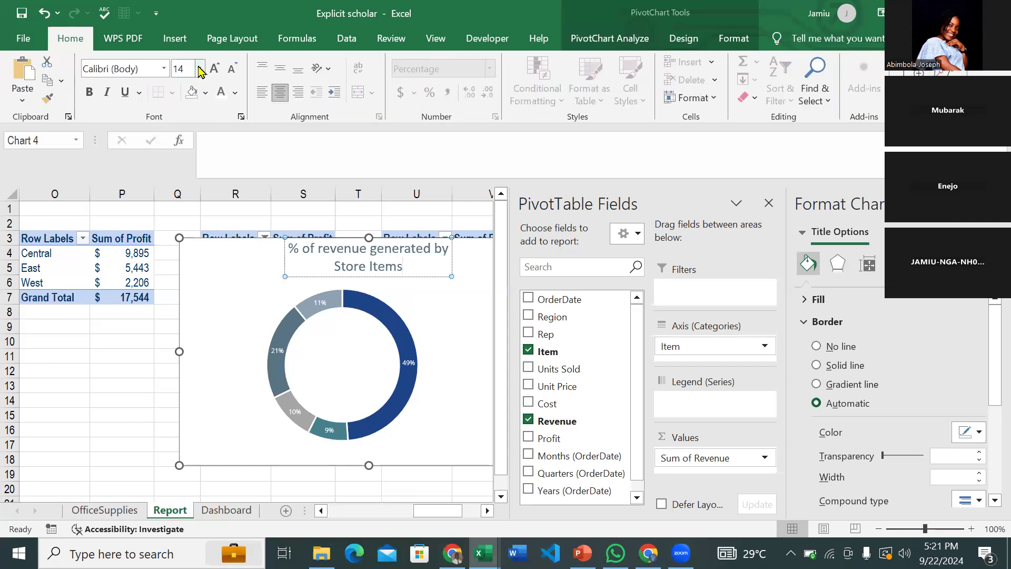
left_click(262, 92)
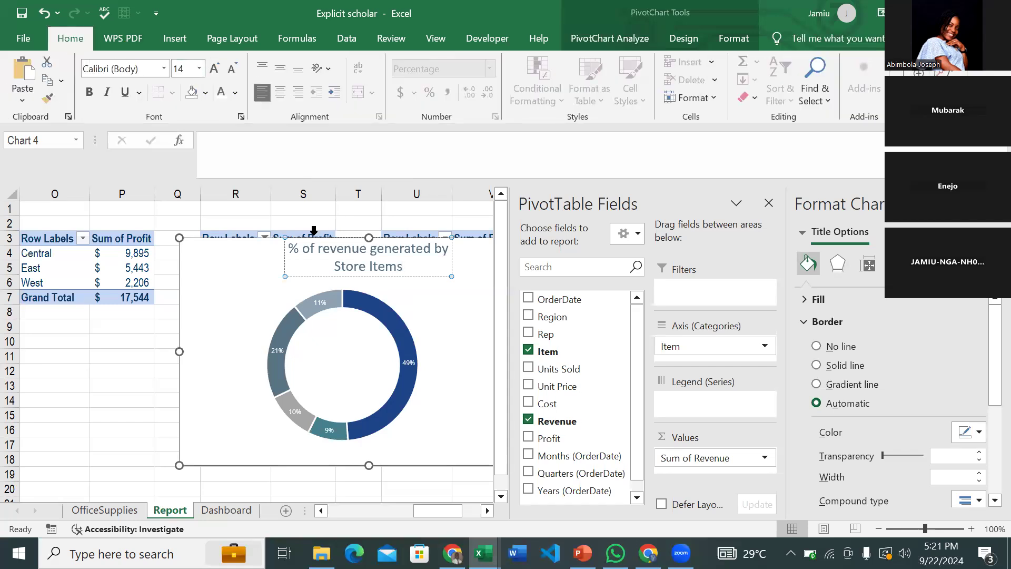
left_click_drag(320, 289, 265, 280)
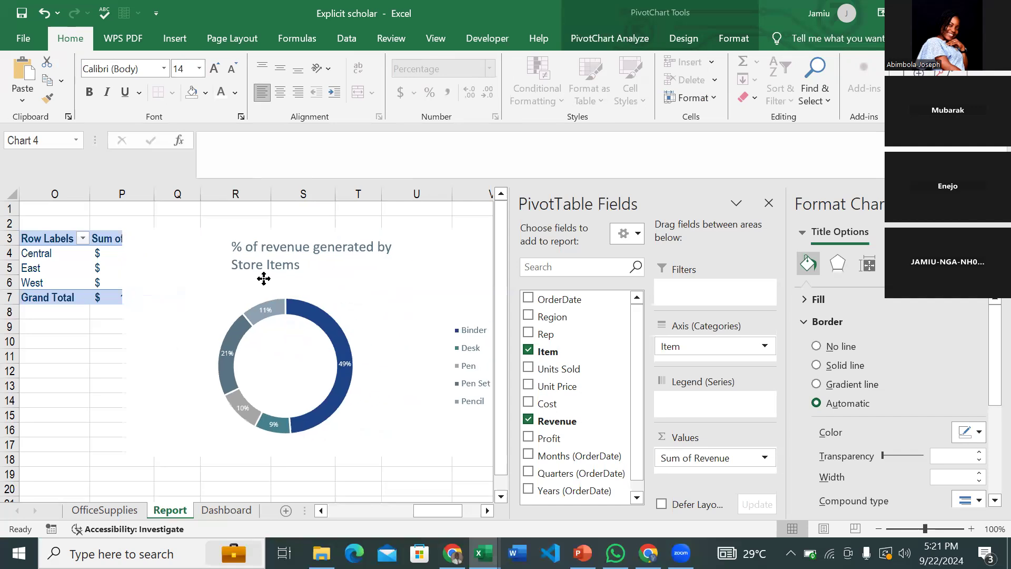
left_click(276, 267)
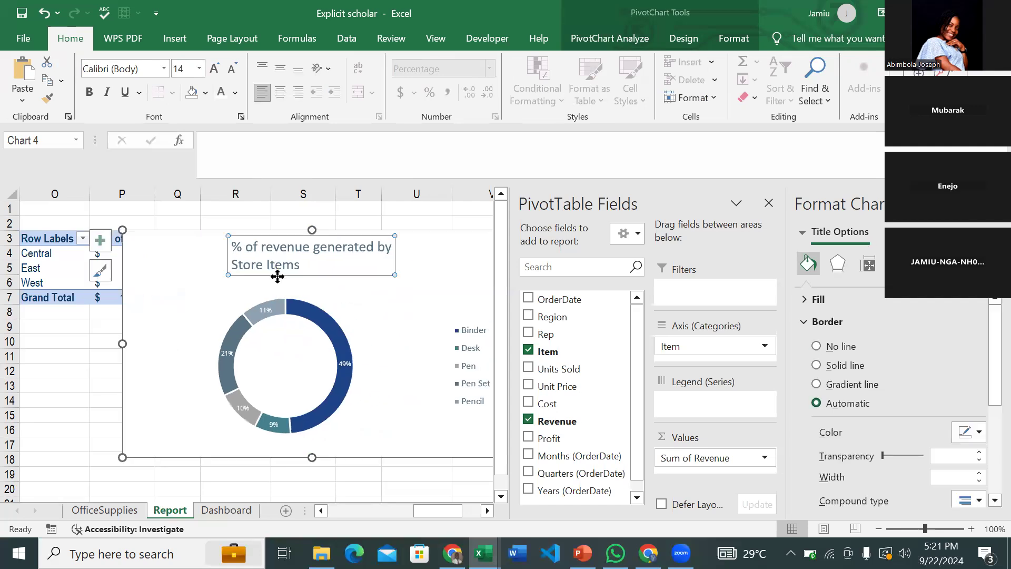
left_click_drag(278, 279, 143, 273)
left_click(249, 268)
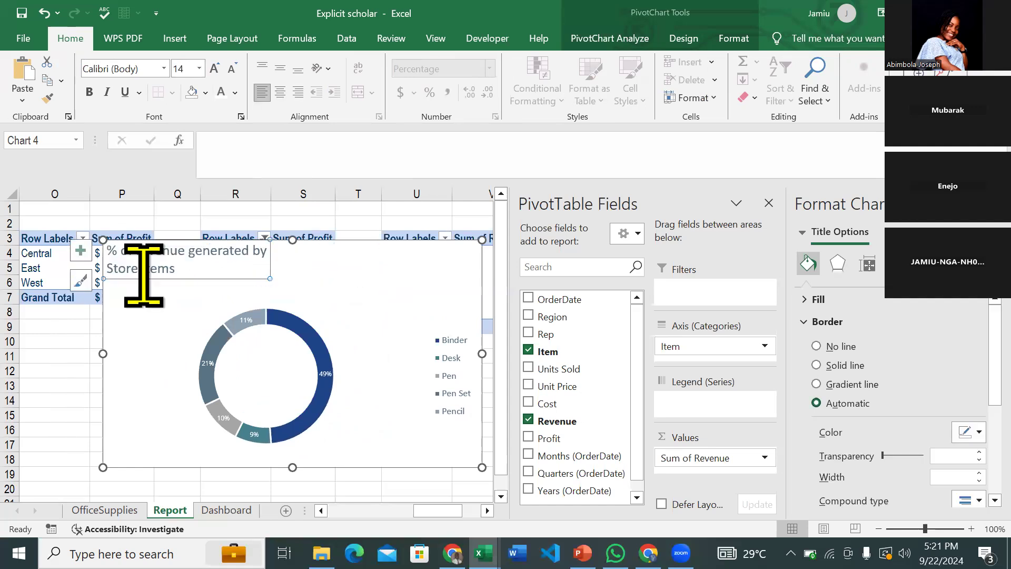
left_click(445, 243)
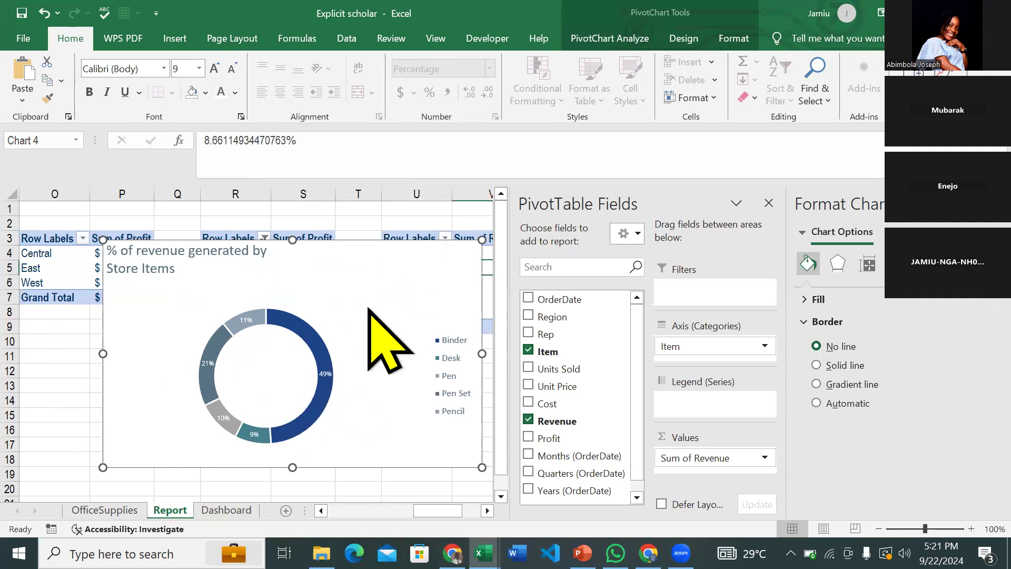
key("ctrl+x")
- Paste the doughnut chart into the empty Dashboard panel below the MOM% chart and shrink it to fit
left_click(247, 515)
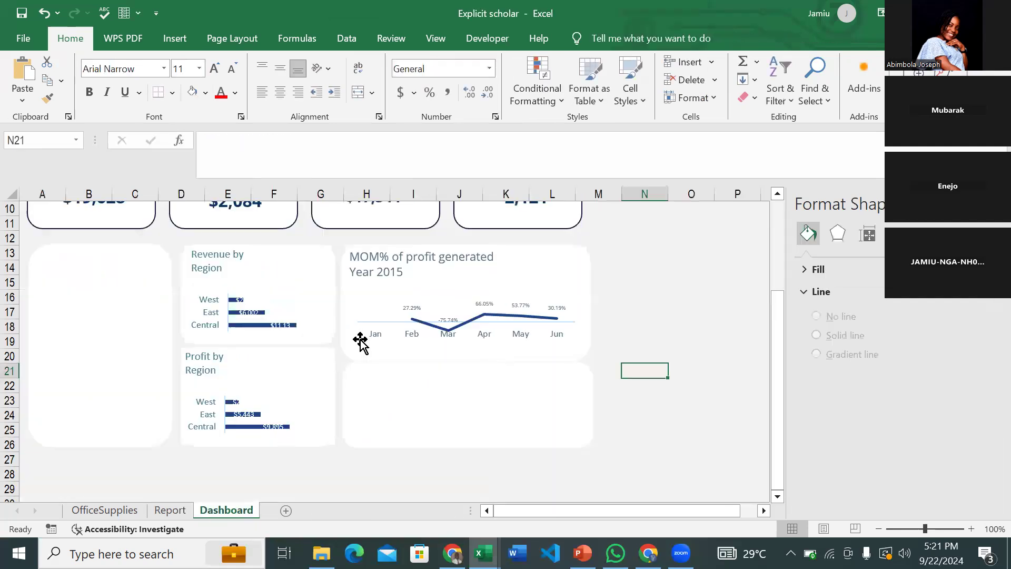
left_click(472, 411)
key("ctrl+v")
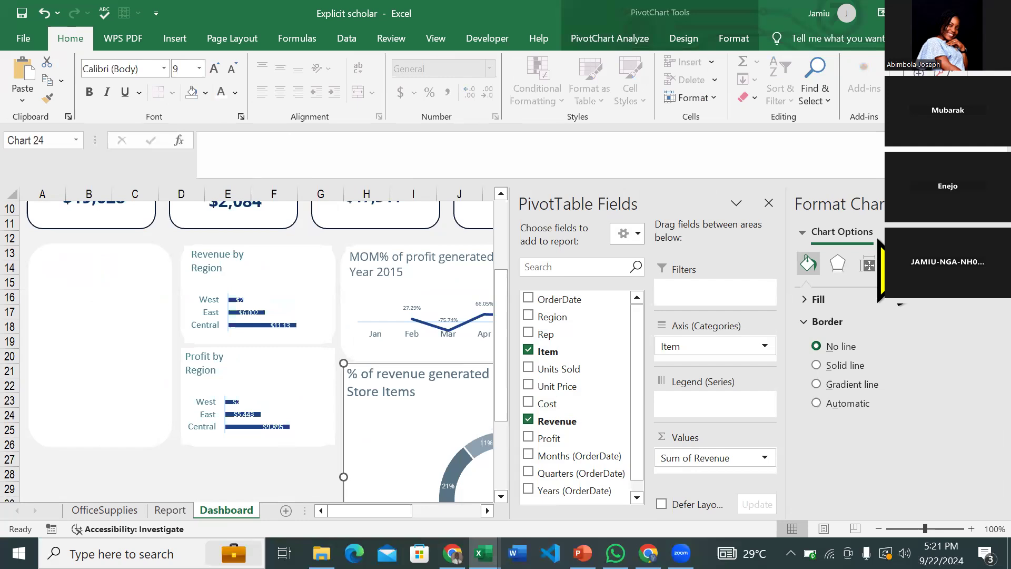
left_click(994, 204)
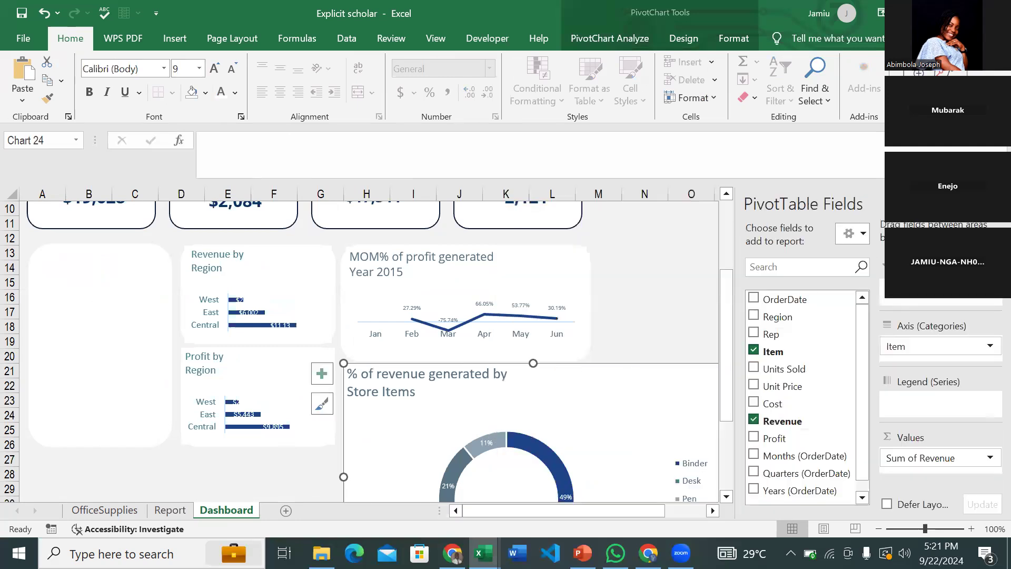
left_click(630, 377)
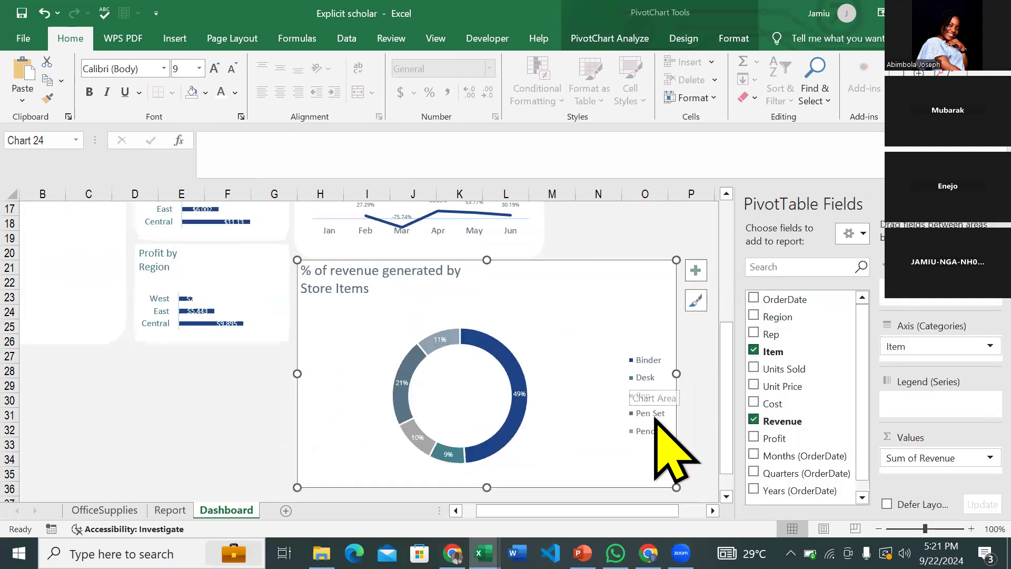
left_click_drag(676, 487, 499, 362)
- Reduce the doughnut chart title's text size and widen the chart to the right
left_click(393, 276)
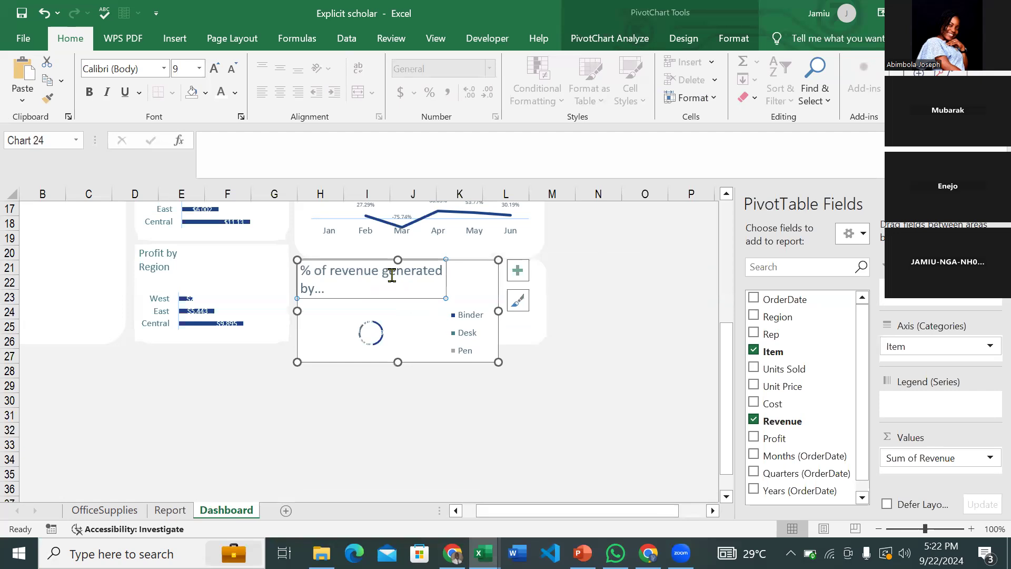
left_click(235, 68)
left_click(235, 68)
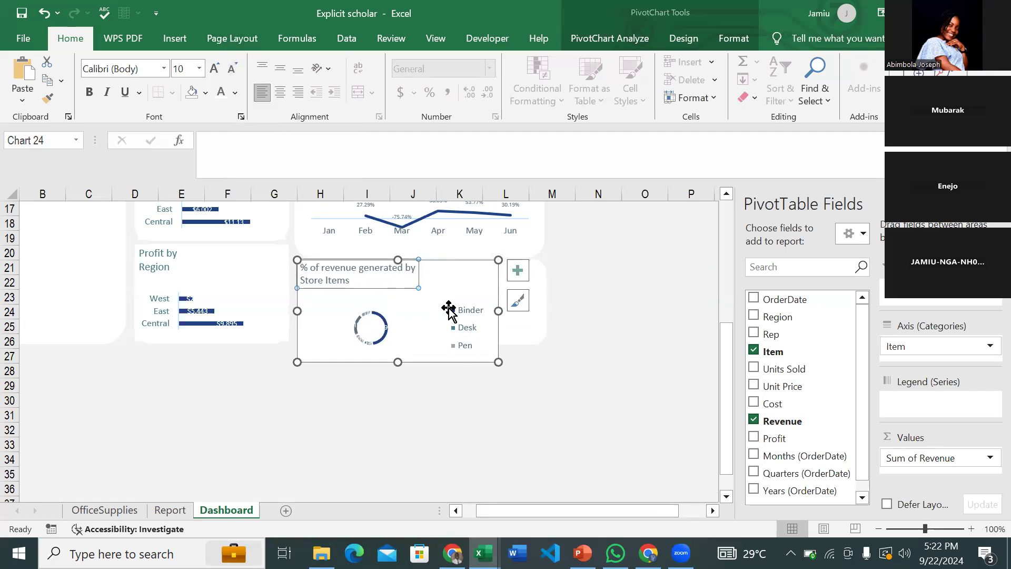
left_click_drag(498, 311, 540, 311)
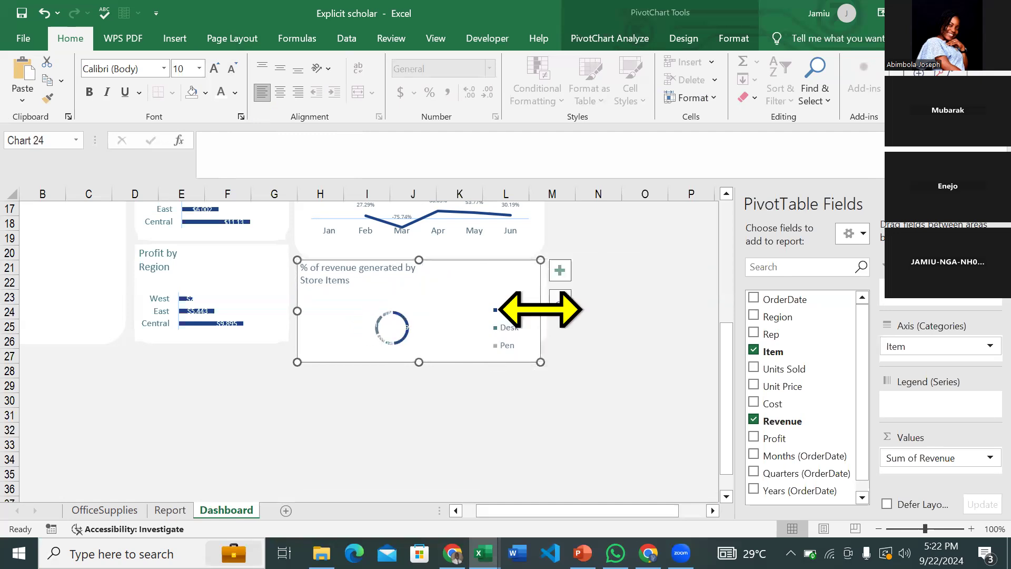
- Set the doughnut legend's font to Open Sans at size 6
left_click(508, 315)
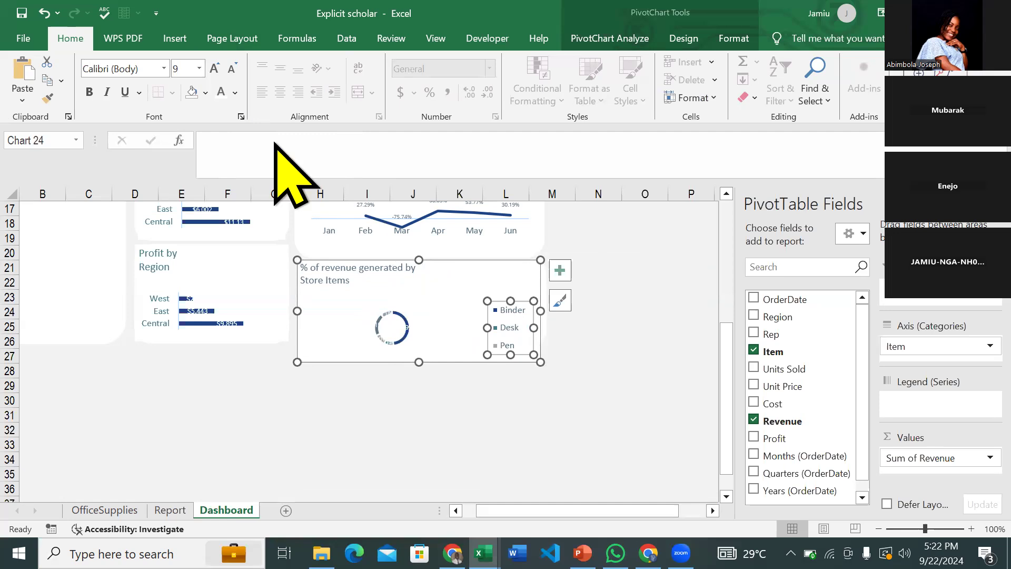
left_click(119, 64)
key("ctrl+v")
key("Return")
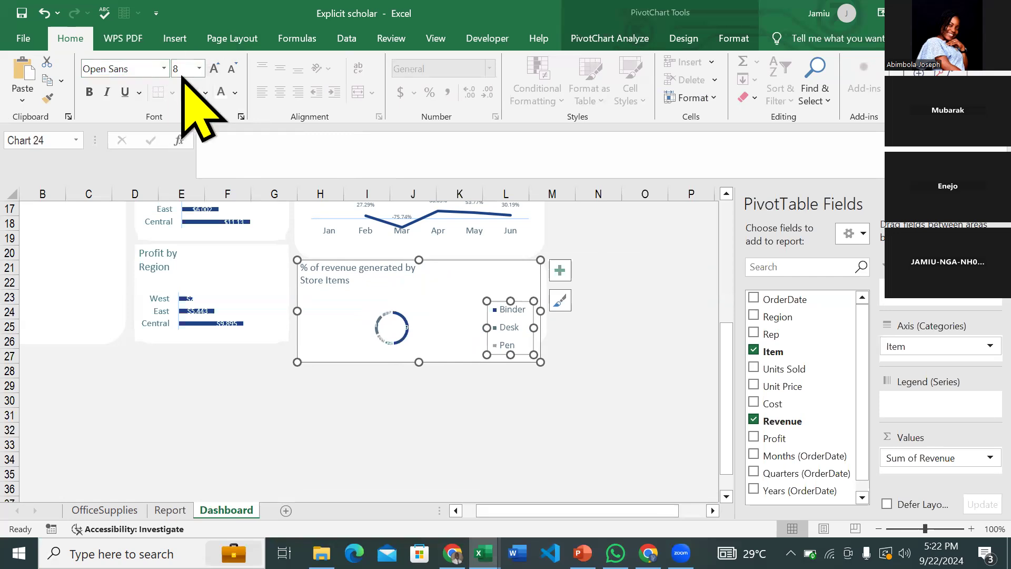
left_click(233, 69)
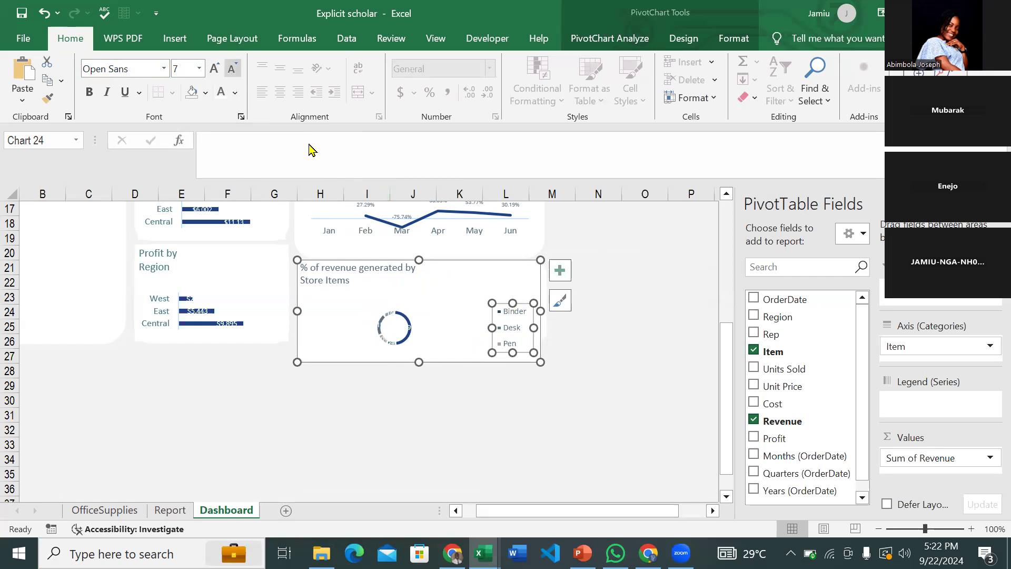
left_click(232, 69)
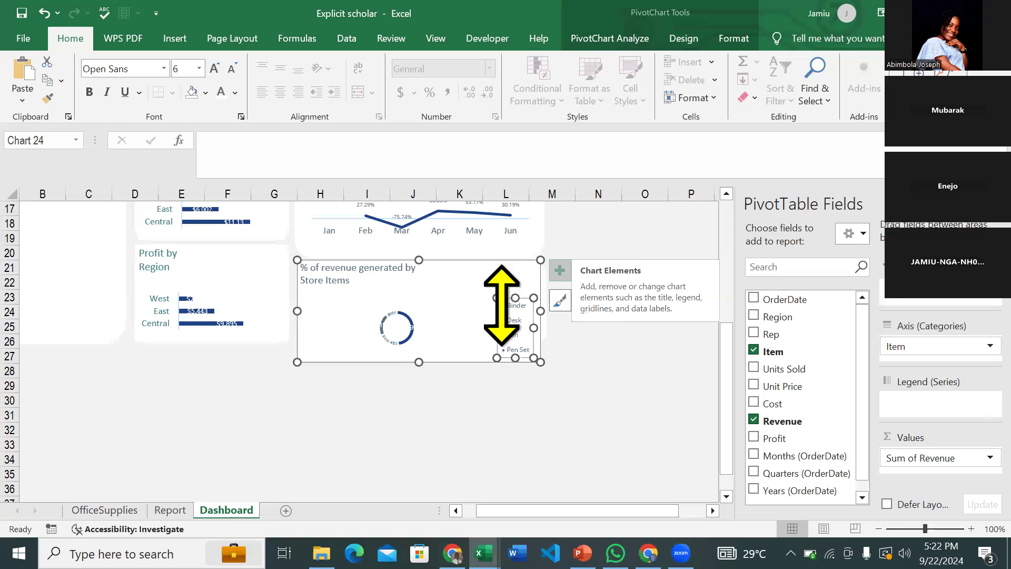
left_click(560, 279)
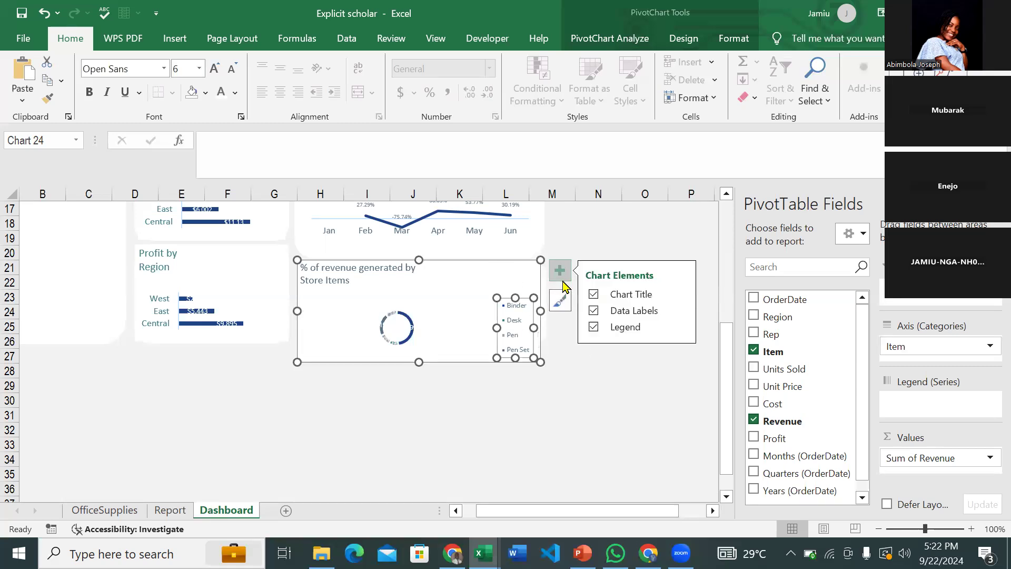
- Place the legend on the left and enlarge the doughnut ring, narrowing the chart to its card
left_click(681, 327)
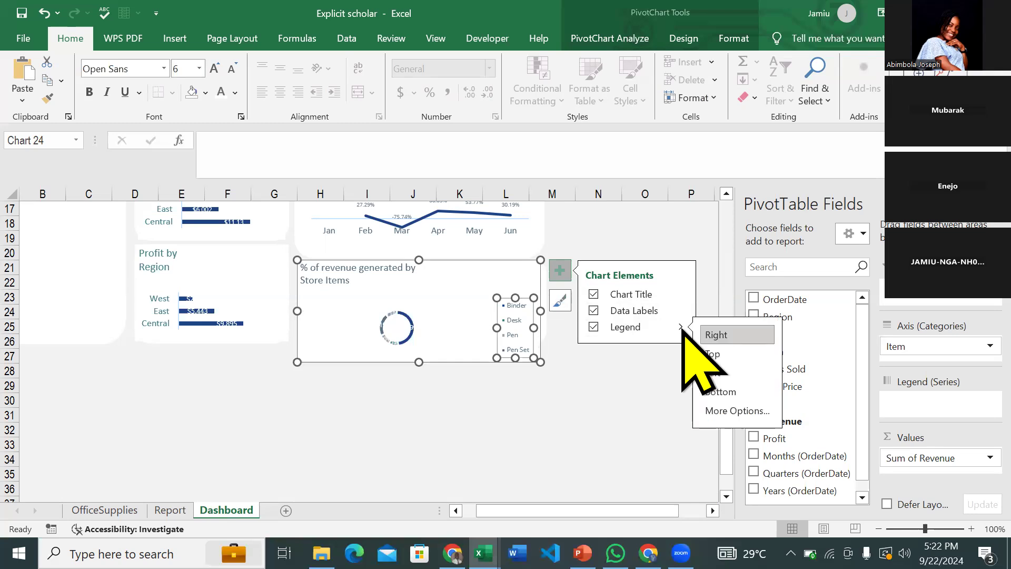
left_click(736, 374)
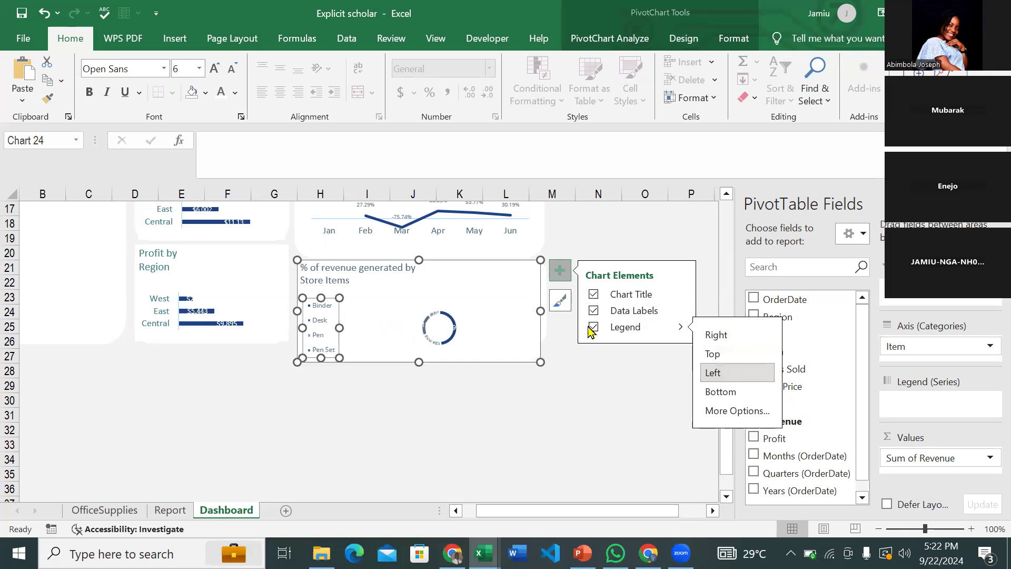
left_click(461, 322)
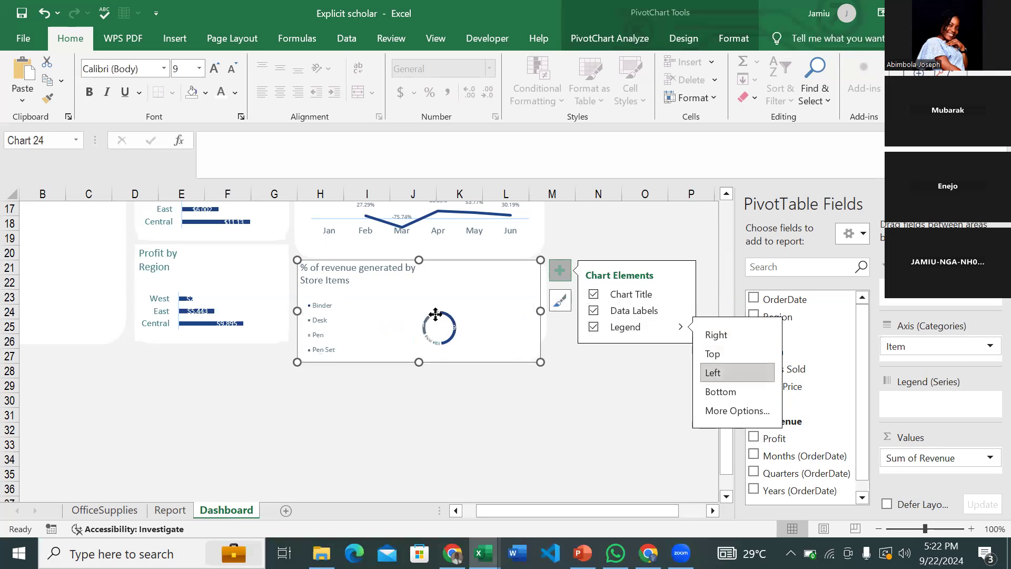
left_click(436, 316)
left_click(414, 314)
left_click_drag(541, 362, 579, 408)
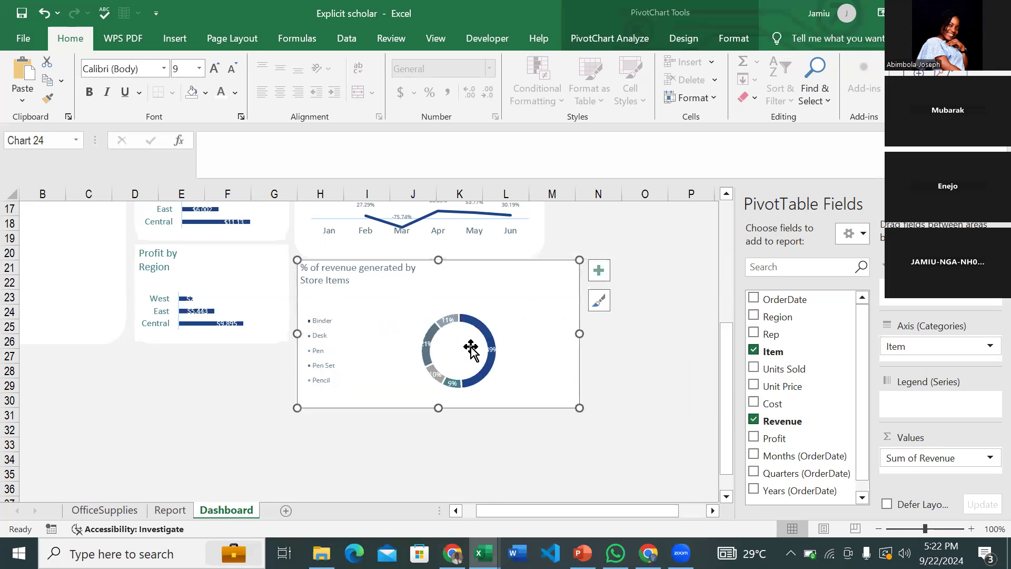
left_click(428, 316)
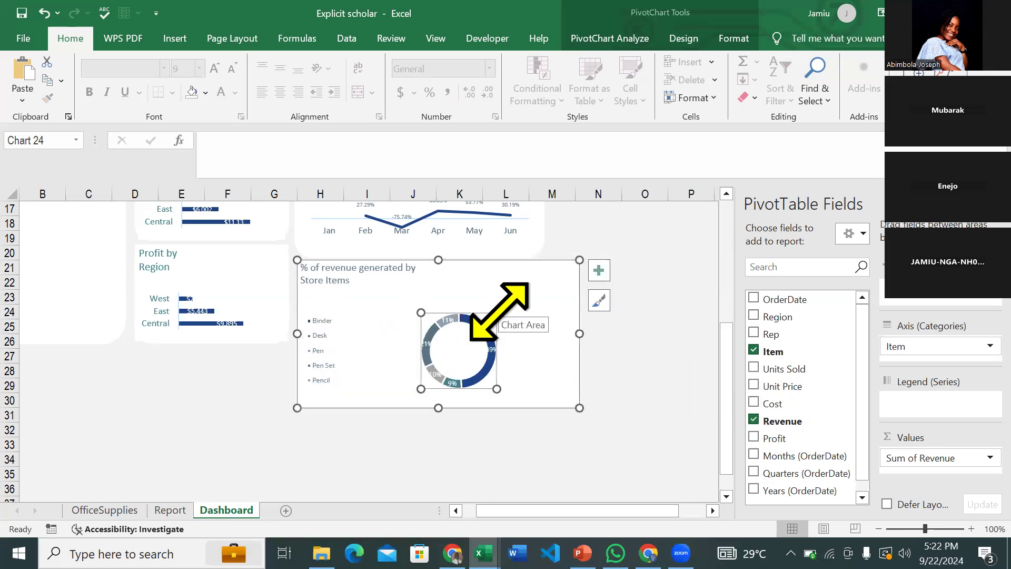
left_click_drag(497, 312, 531, 292)
left_click_drag(528, 291, 528, 289)
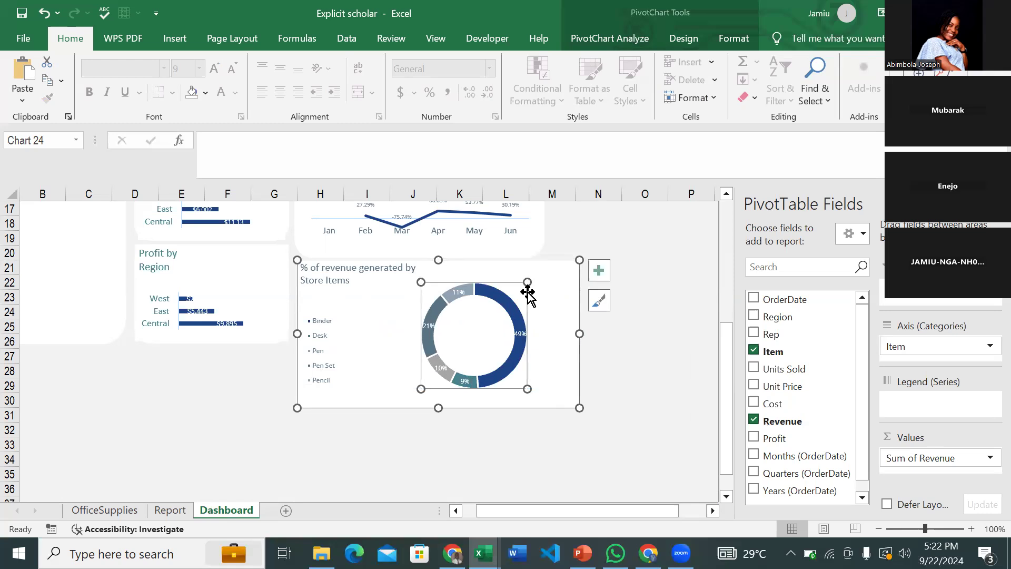
left_click_drag(580, 407, 495, 356)
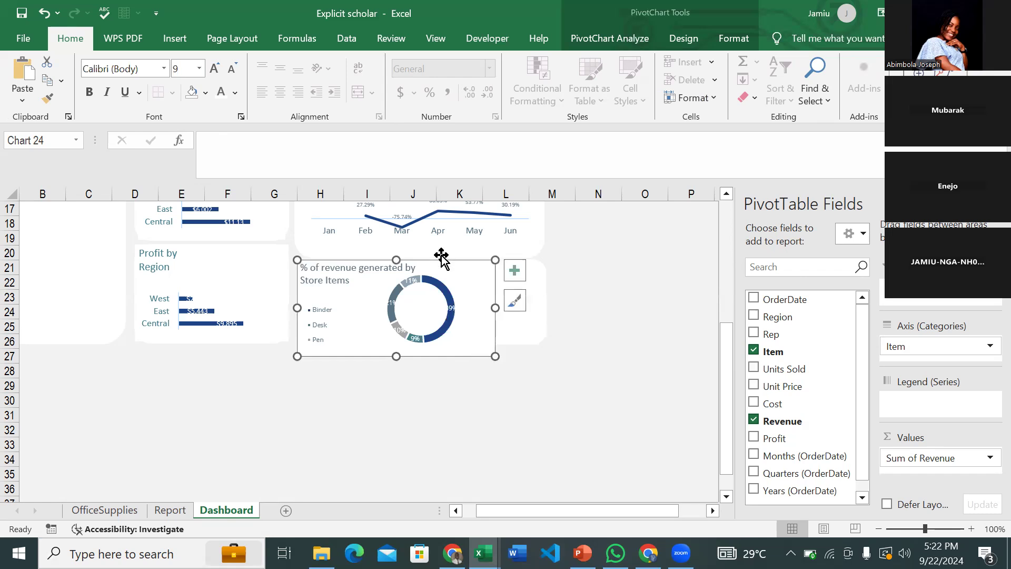
- Shift the doughnut chart right and resize it to sit under the profit line chart
left_click(474, 256)
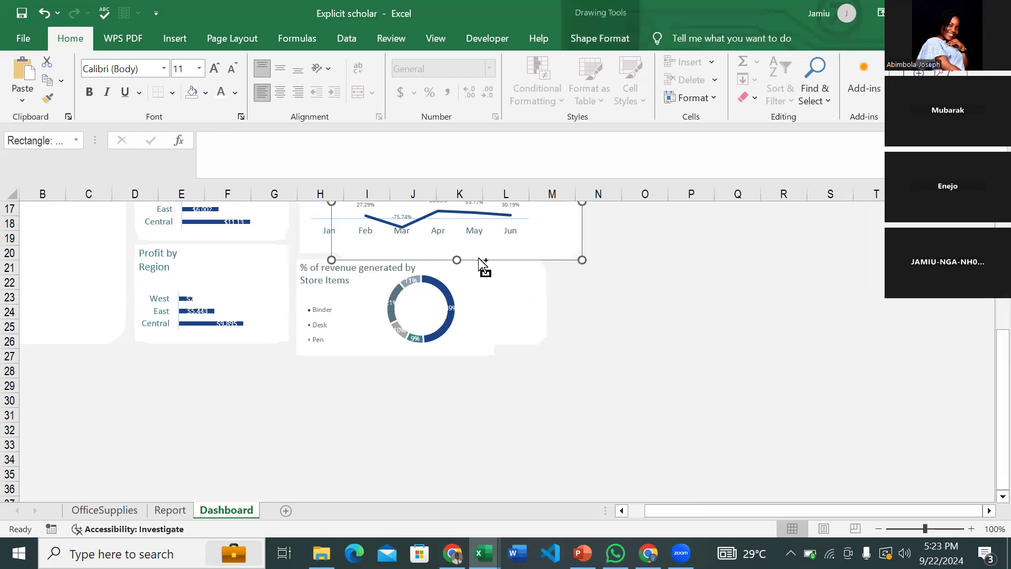
left_click_drag(467, 286, 497, 289)
left_click_drag(326, 309, 303, 309)
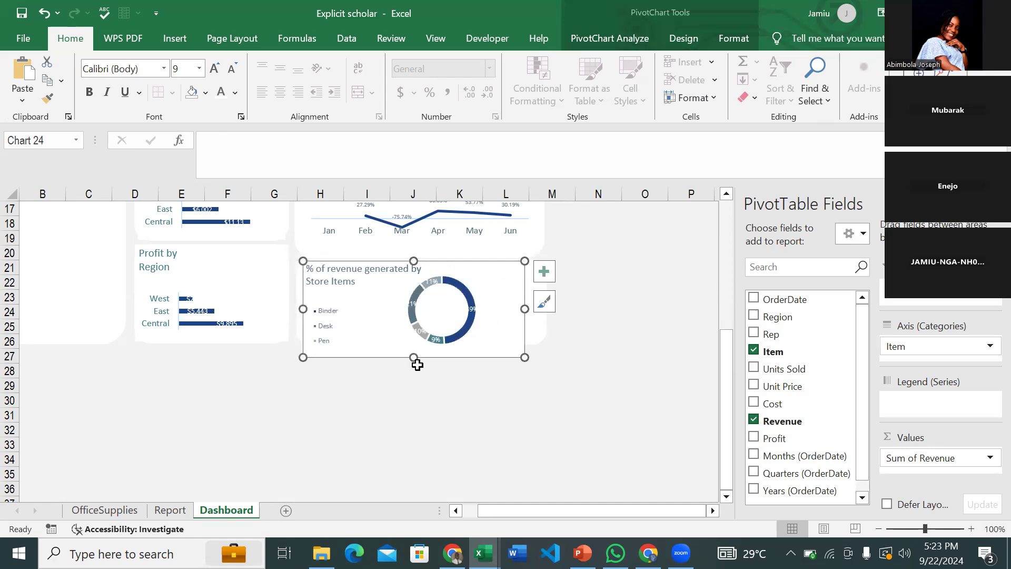
left_click_drag(416, 356, 417, 343)
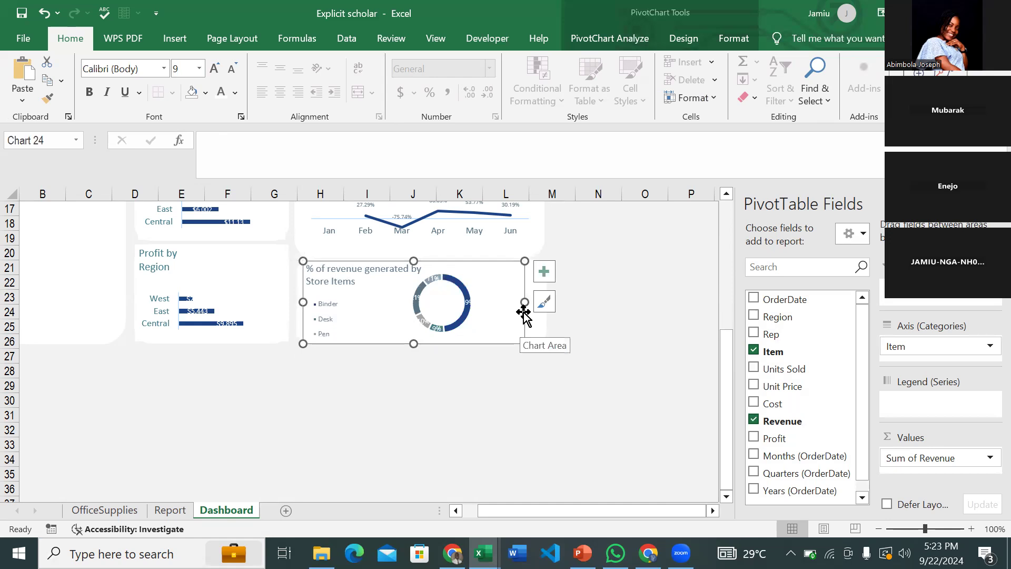
left_click_drag(525, 302, 543, 302)
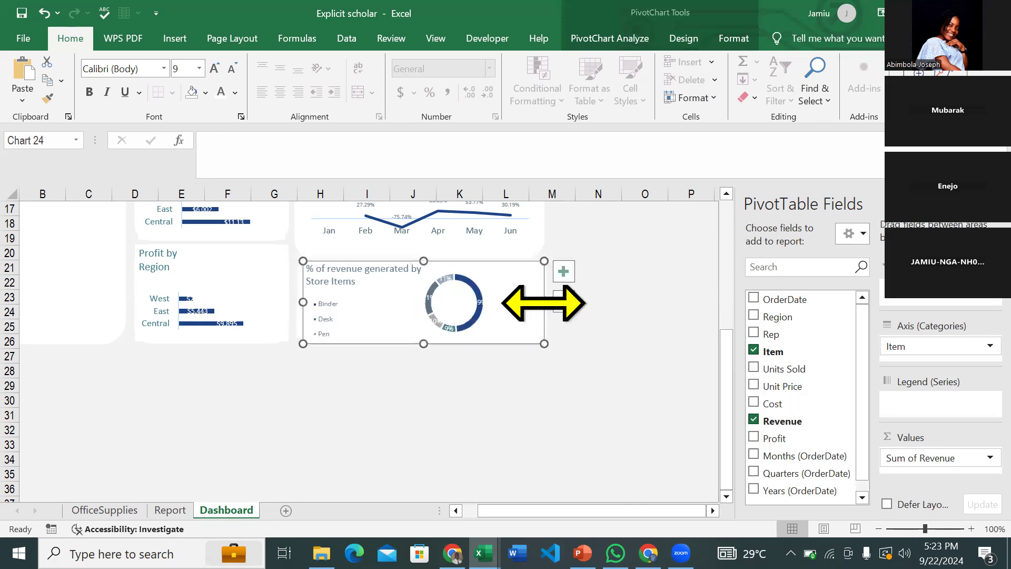
- Undo a stray chart change and enlarge the legend to list all five store items
left_click(479, 293)
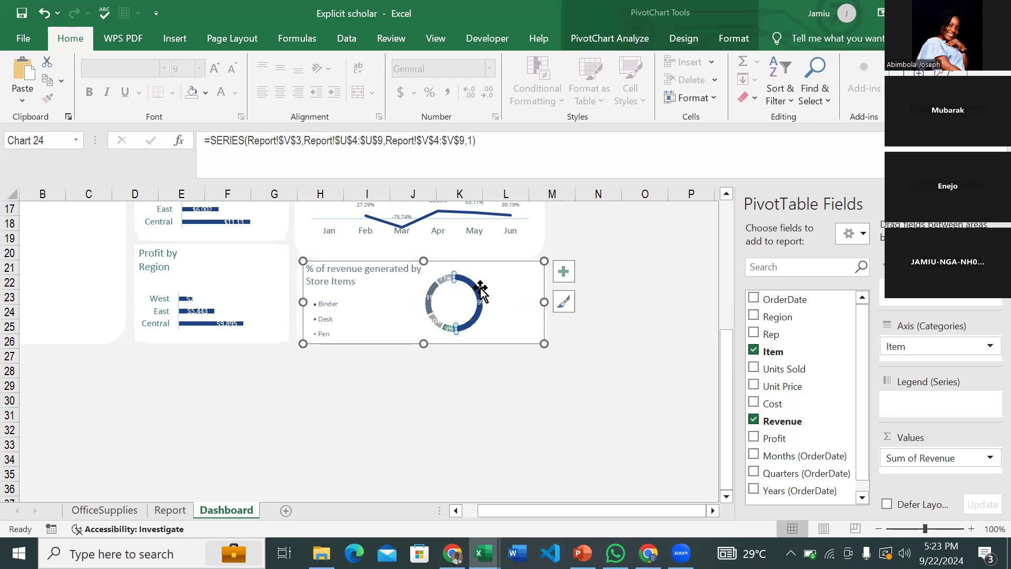
left_click(384, 305)
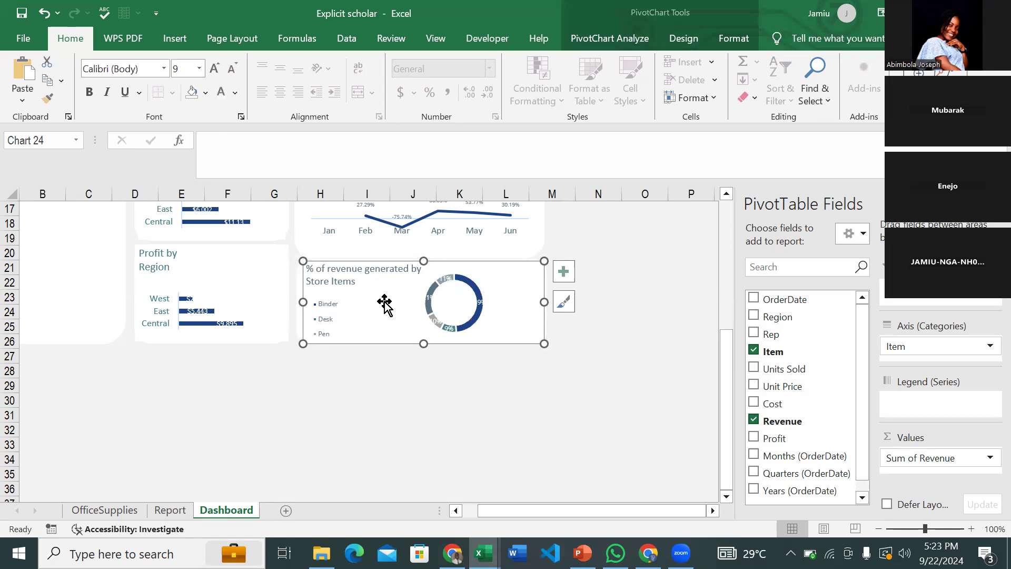
key("ctrl+z")
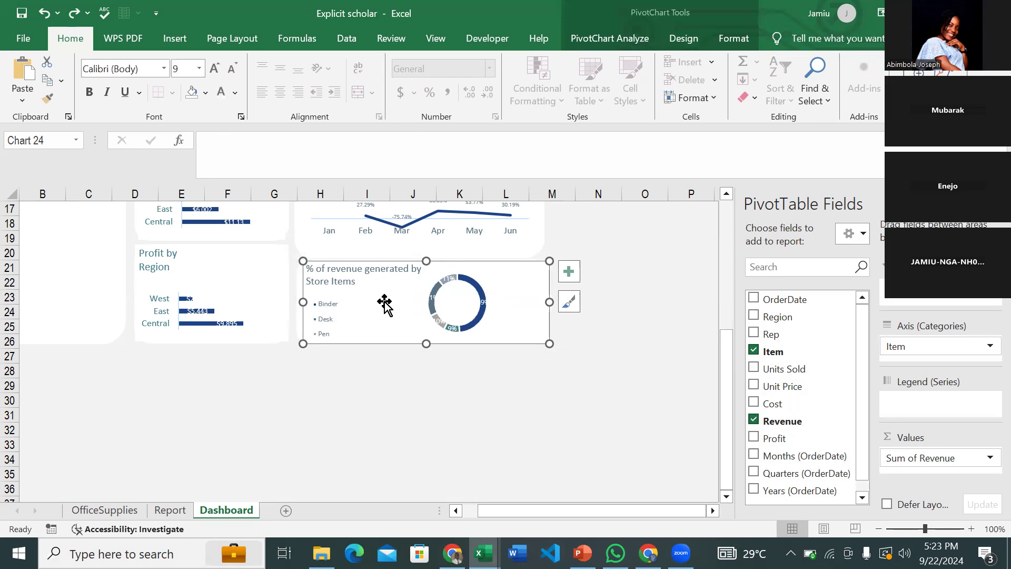
left_click(327, 312)
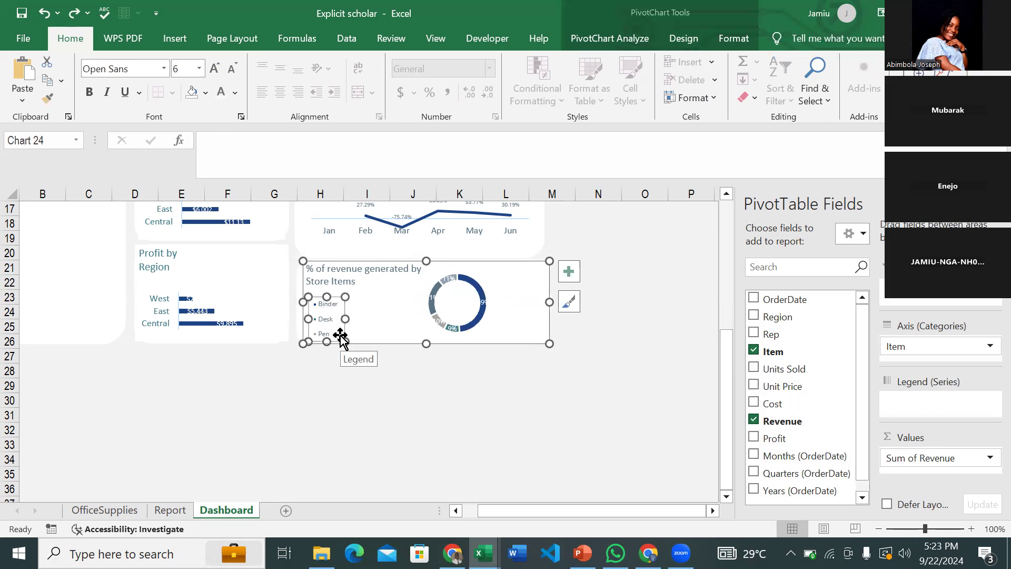
mouse_move(344, 340)
left_mouse_down()
mouse_move(363, 312)
mouse_move(336, 339)
left_mouse_up()
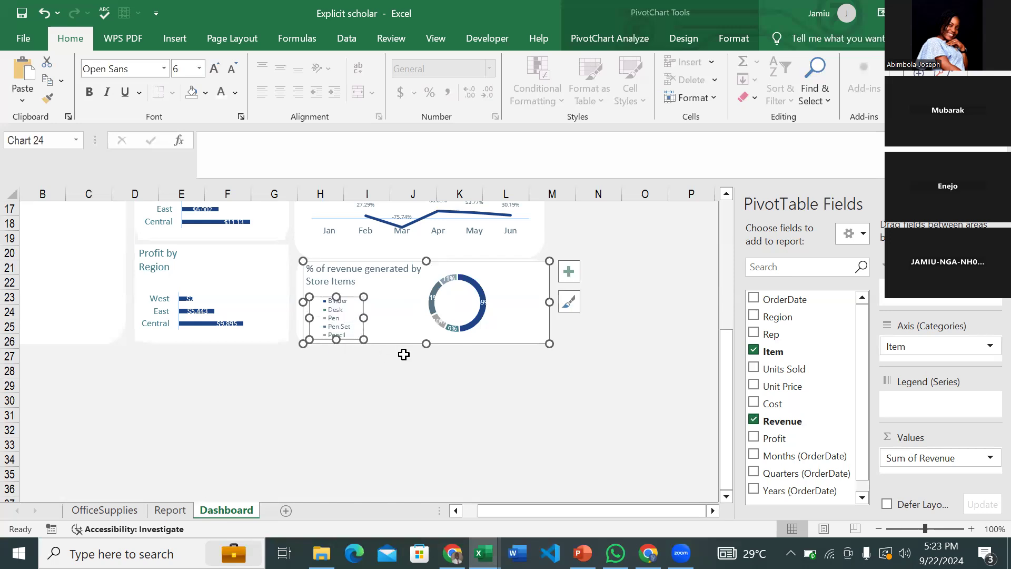
- Narrow the doughnut chart slightly so it fits within its Dashboard card
left_click(404, 404)
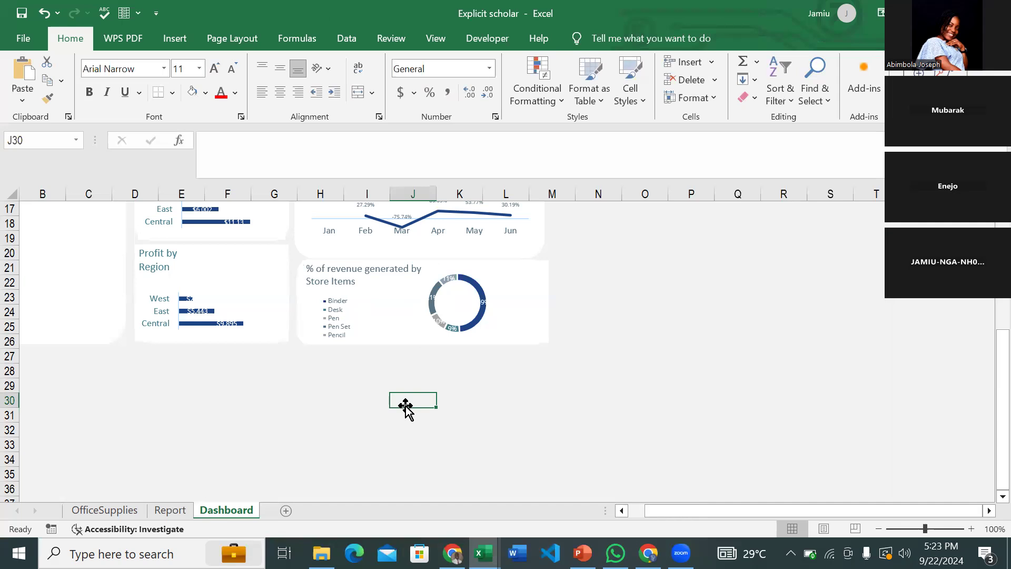
left_click(546, 293)
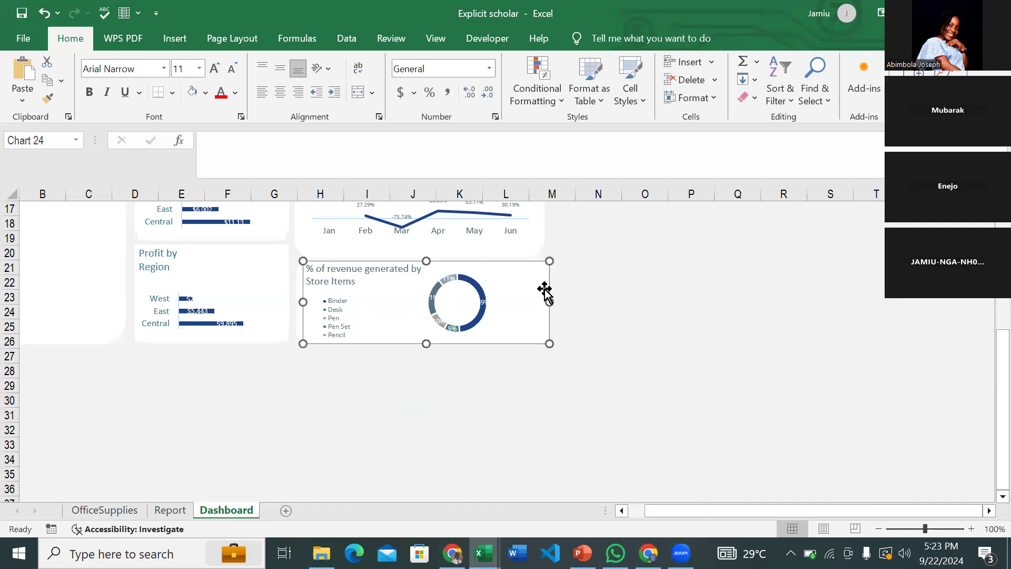
left_click_drag(551, 301, 540, 300)
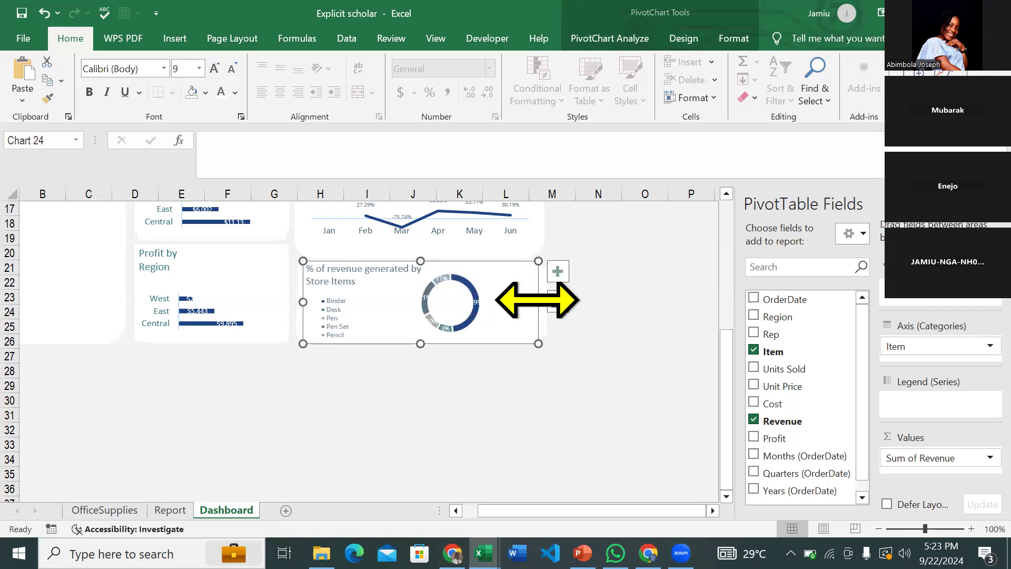
left_click_drag(538, 299, 542, 299)
scroll(543, 300, "up", 3)
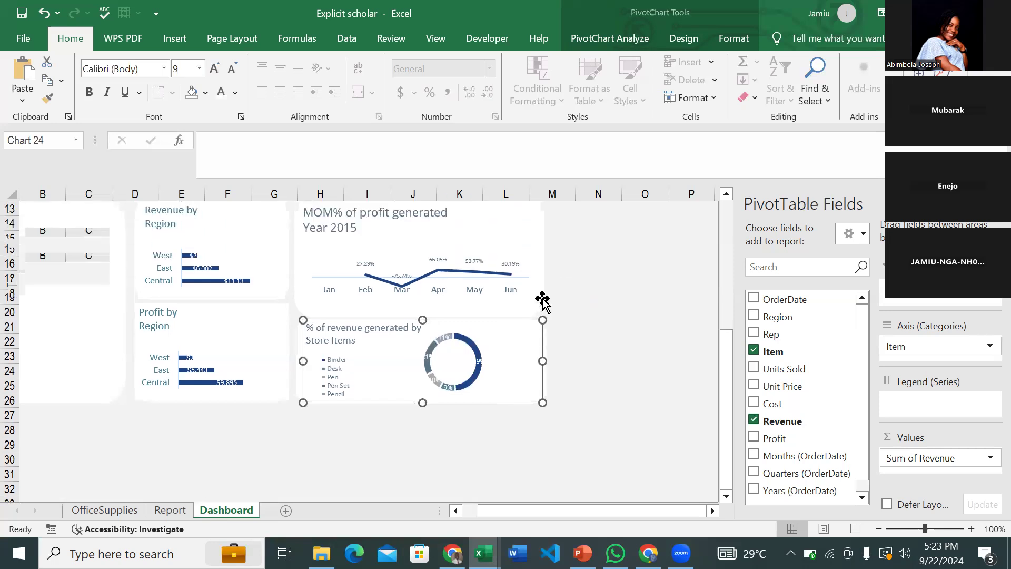
- Switch to the reference workbook showing the Years slicer and Top 7 Cust. Reps panel
left_click(662, 356)
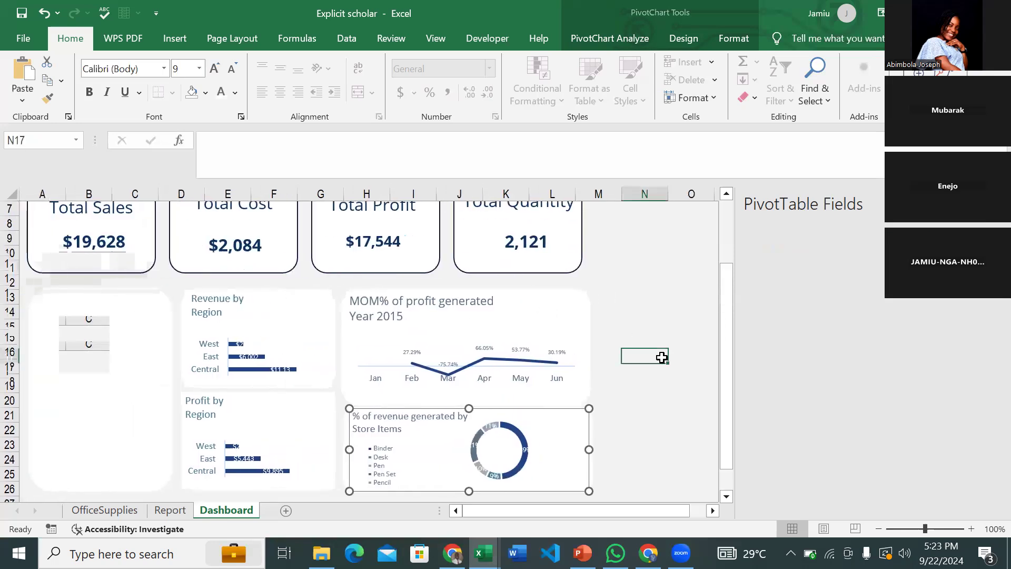
scroll(662, 358, "down", 1)
left_click(484, 553)
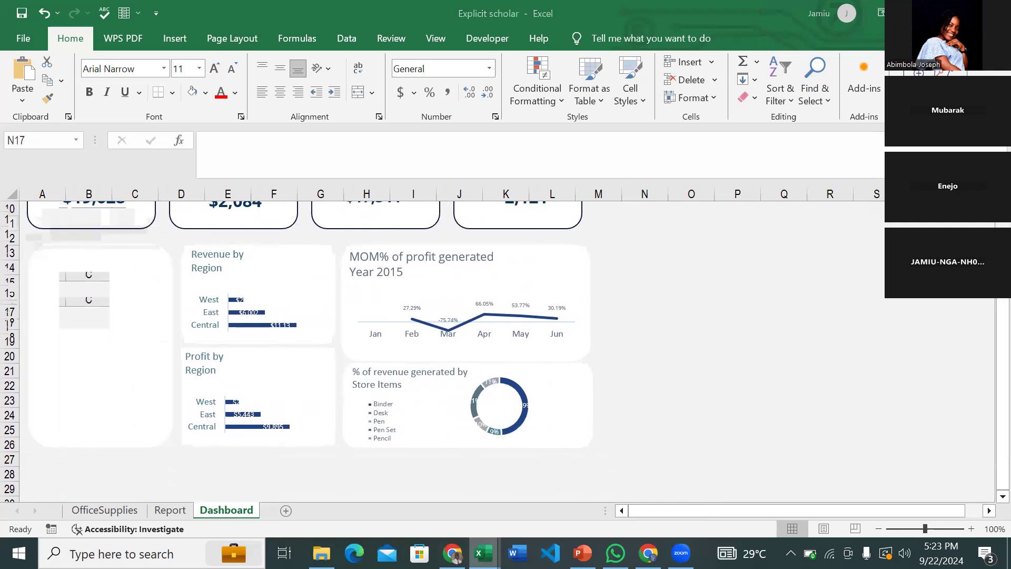
left_click(524, 501)
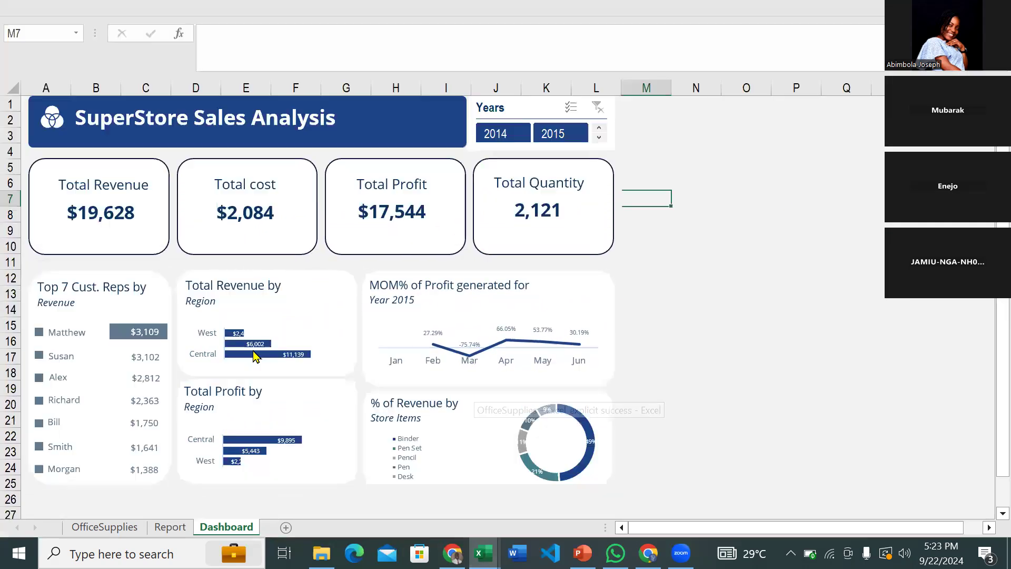
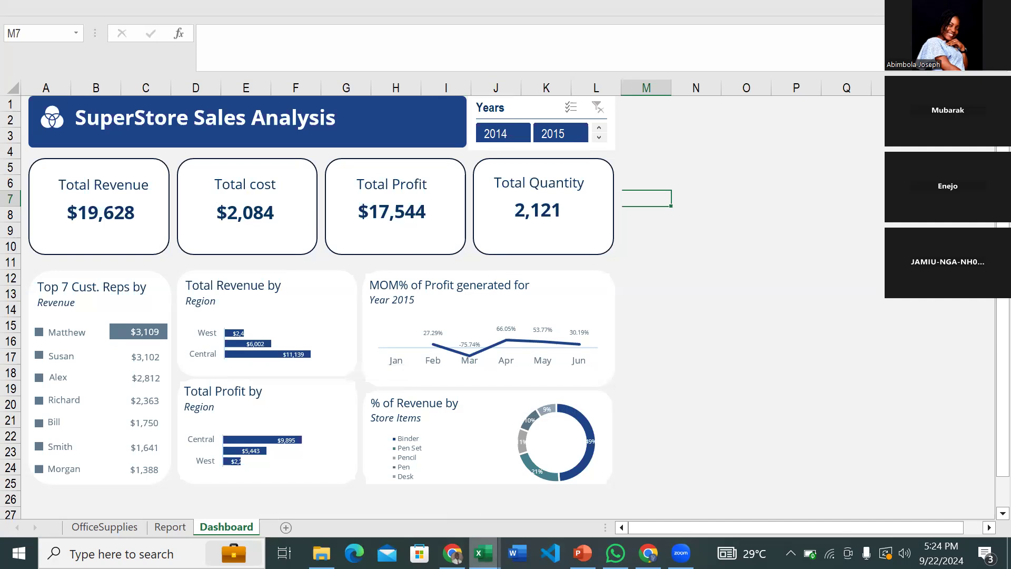
- Bring the Explicit scholar workbook's Dashboard sheet forward from the Excel taskbar previews
left_click(483, 553)
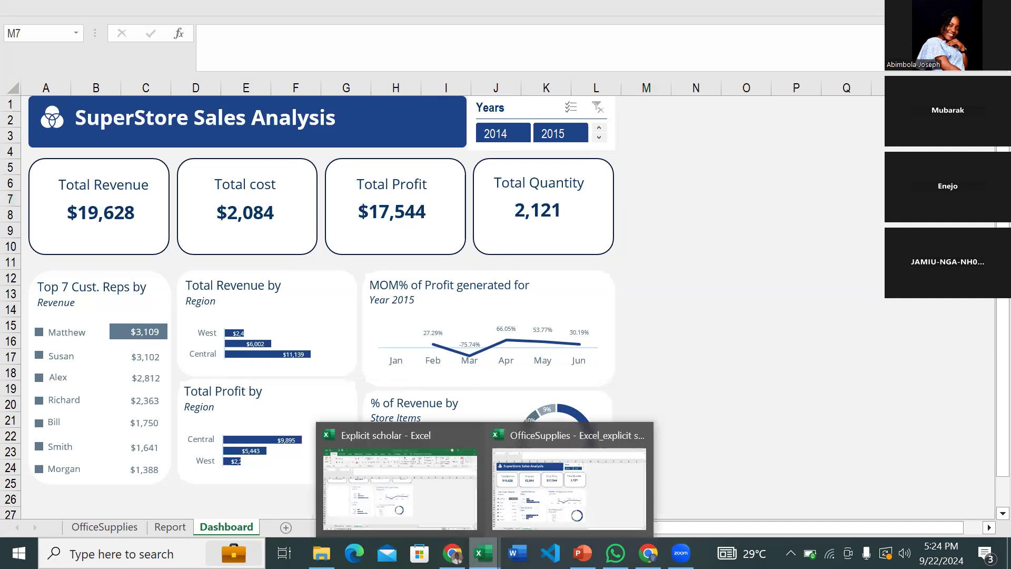
left_click(470, 482)
- Drag the revenue doughnut's plot area right and slightly down so it clears the legend
left_click(532, 398)
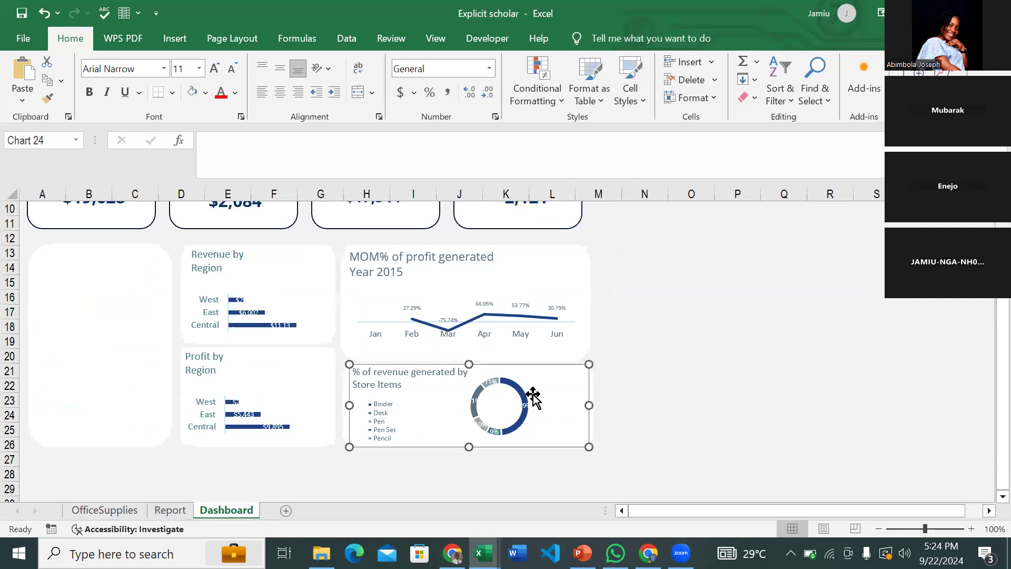
left_click(510, 400)
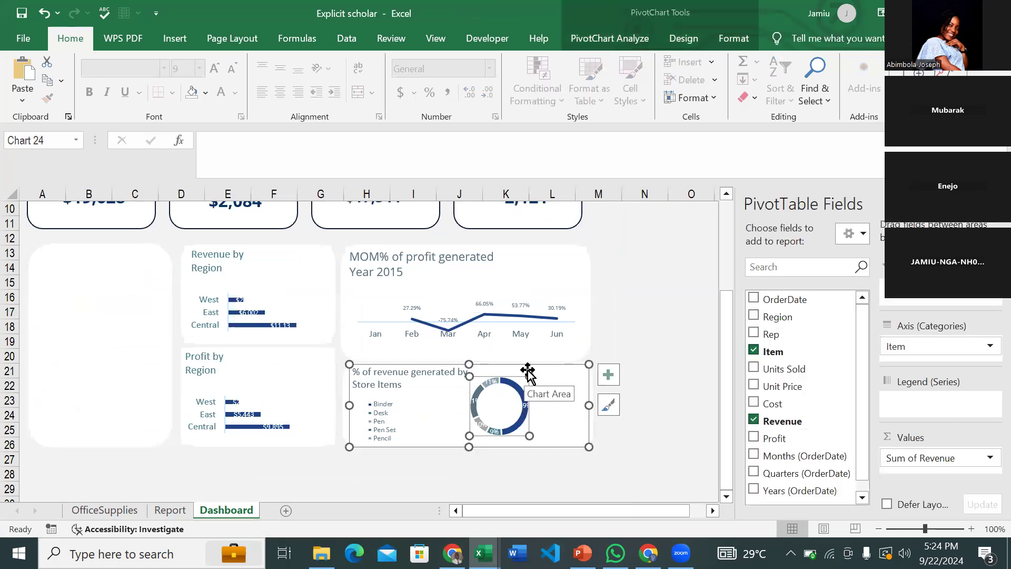
left_click_drag(528, 373, 543, 409)
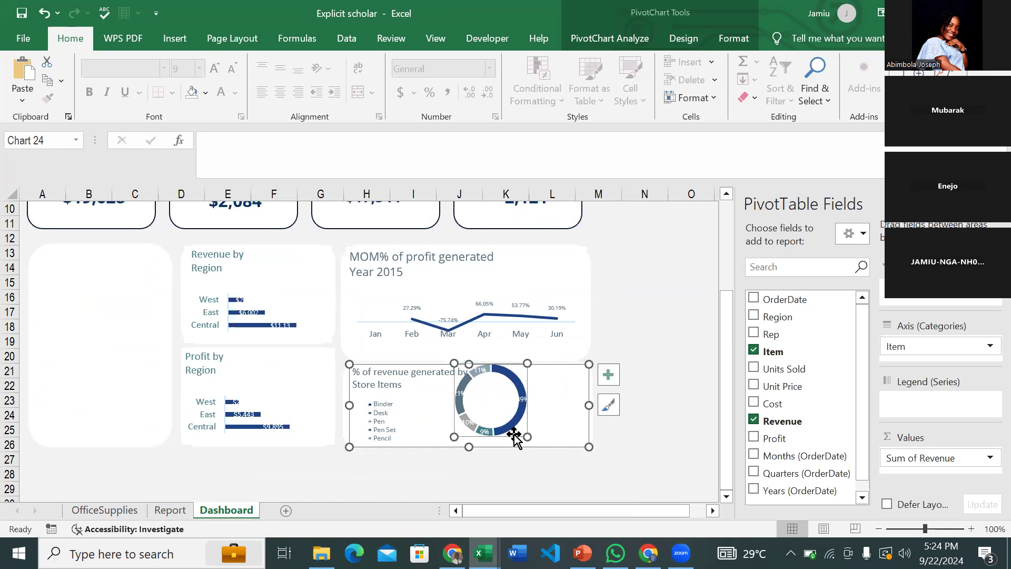
left_click_drag(523, 436, 566, 435)
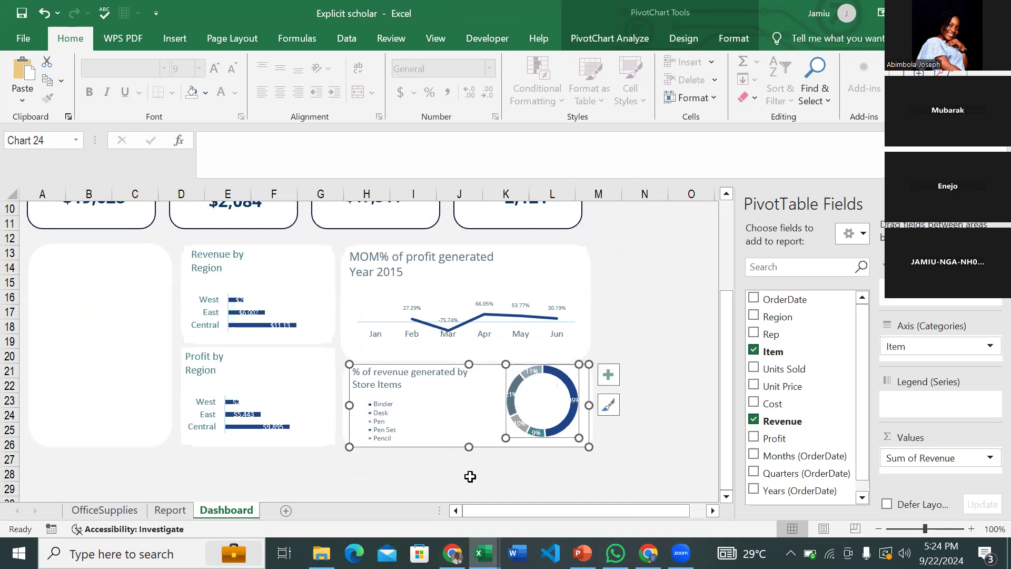
left_click(131, 348)
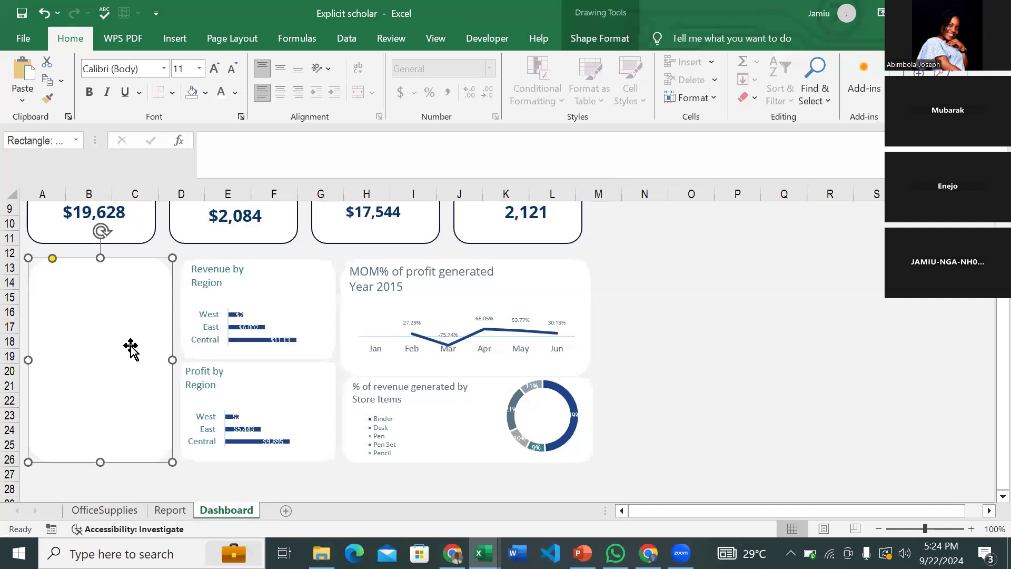
- On the Report sheet, select the reps' revenue pivot and check its Row Labels filter options
left_click(169, 510)
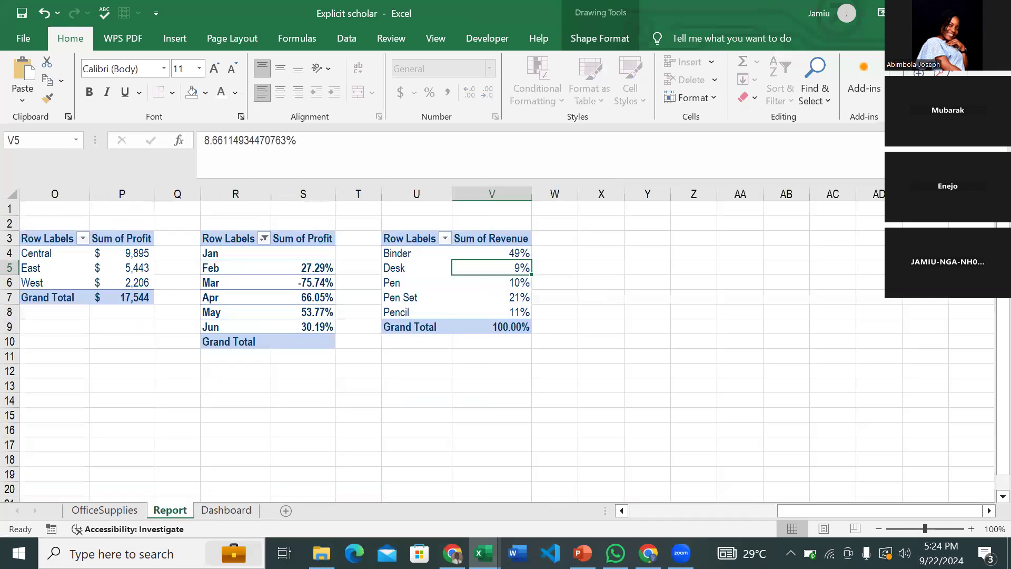
scroll(352, 383, "left", 6)
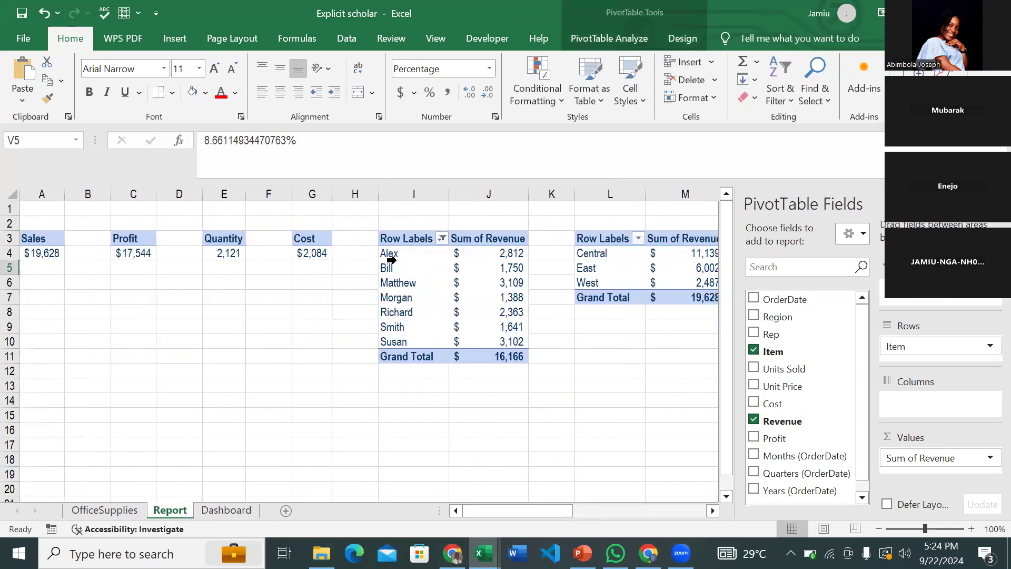
left_click_drag(400, 257, 517, 357)
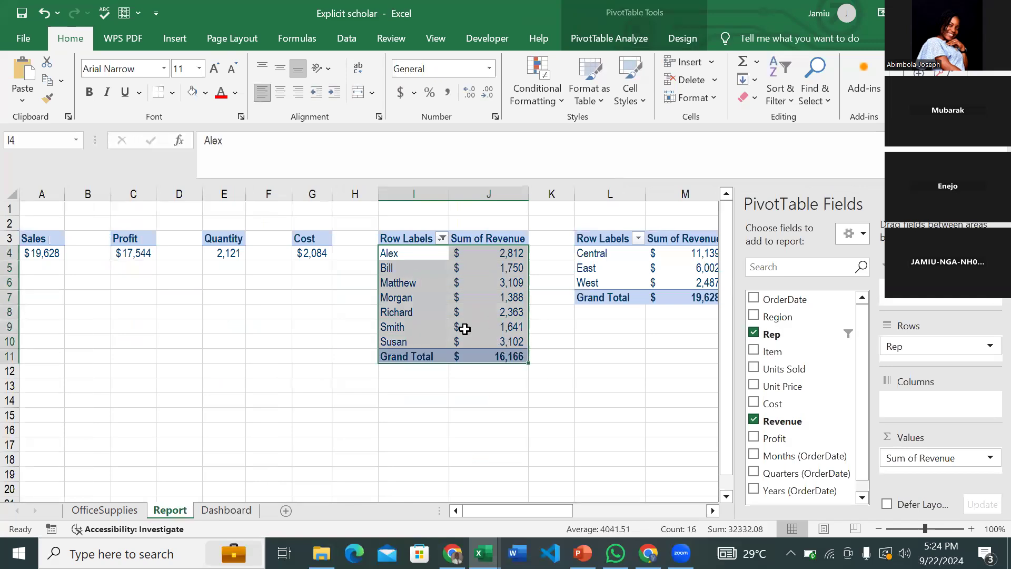
left_click(443, 239)
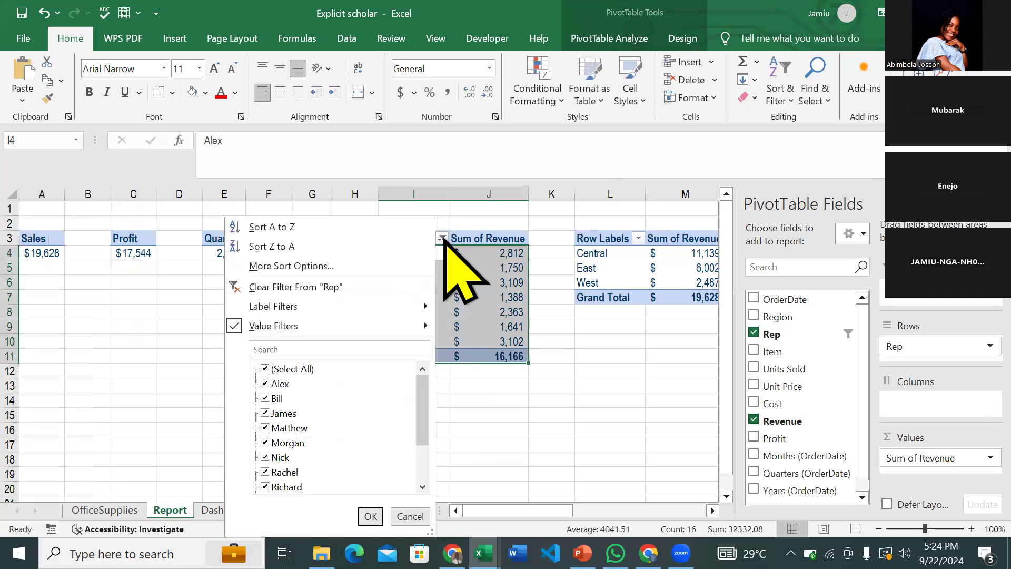
mouse_move(409, 325)
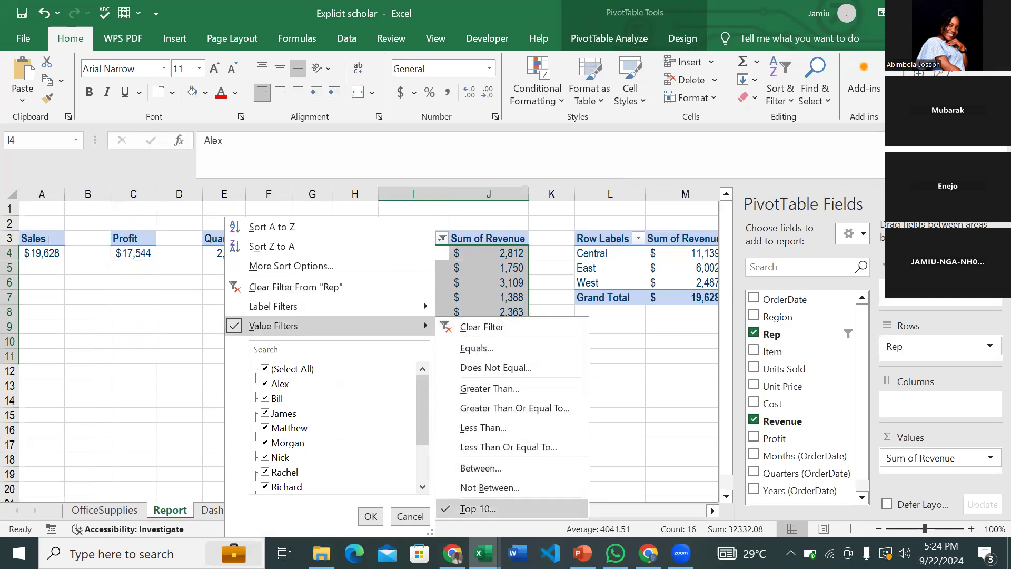
left_click(470, 278)
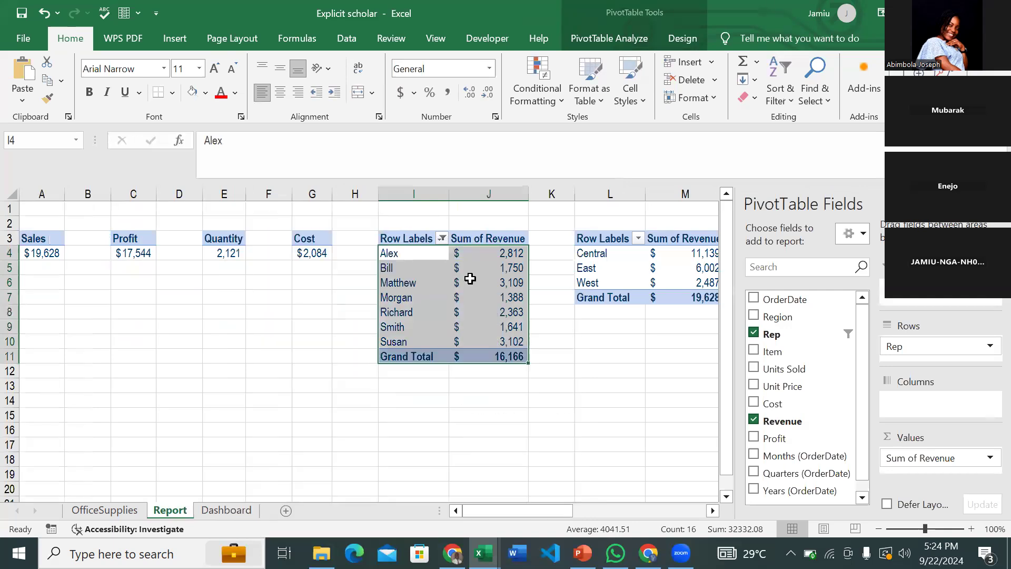
- Look over the revenue values' shortcut menus unchanged, then switch to the finished OfficeSupplies dashboard
right_click(470, 279)
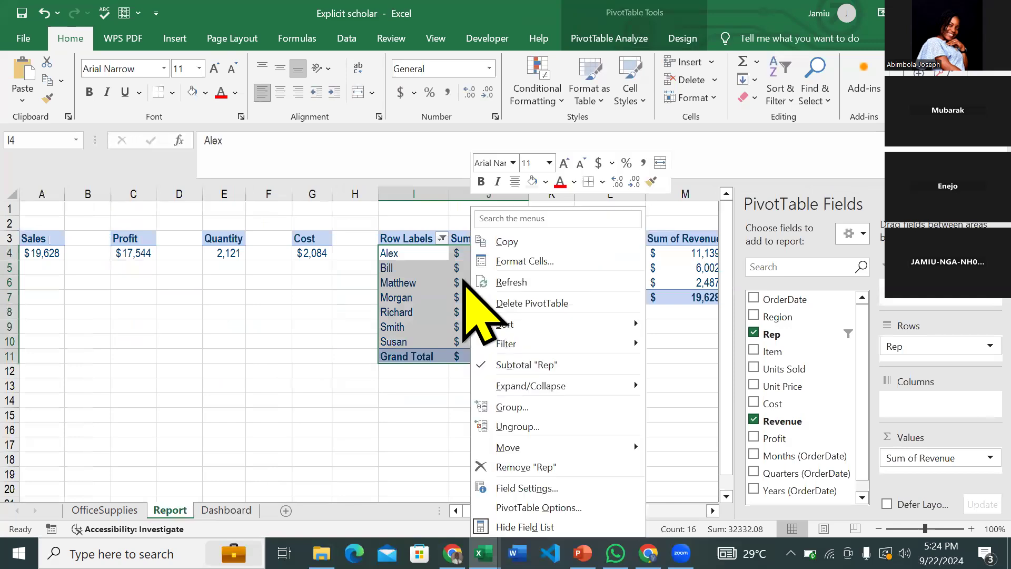
left_click(463, 281)
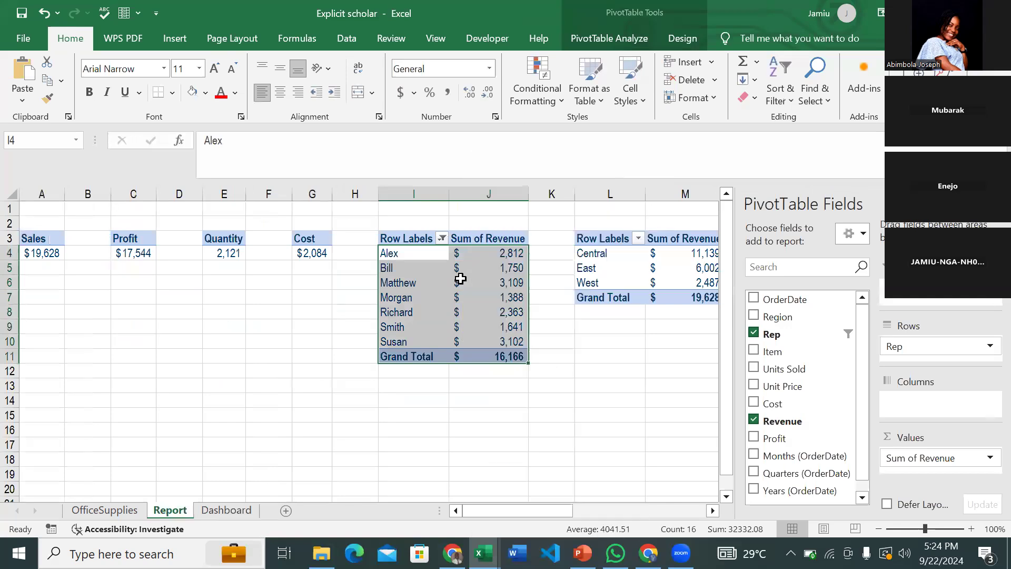
right_click(488, 283)
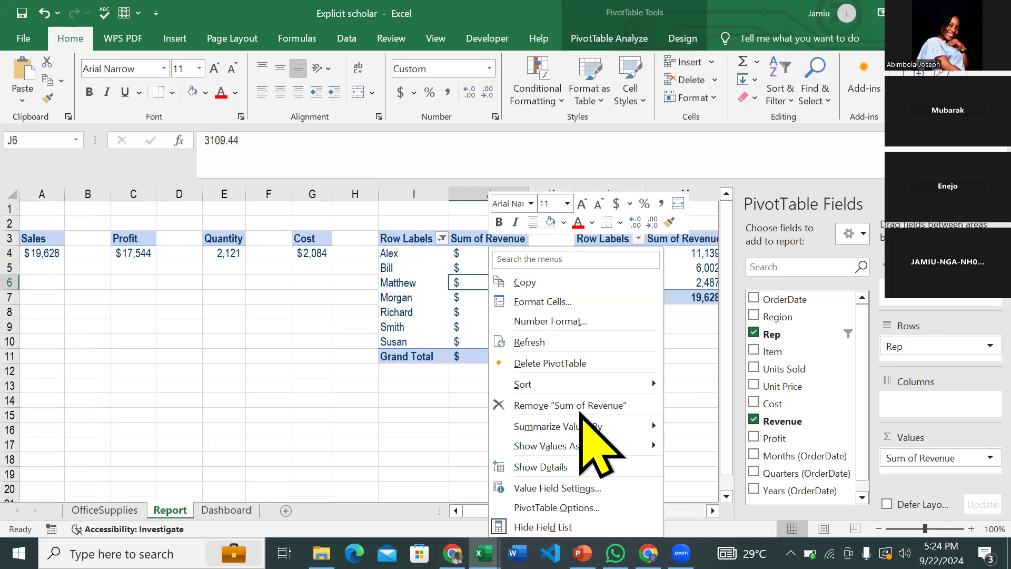
mouse_move(590, 445)
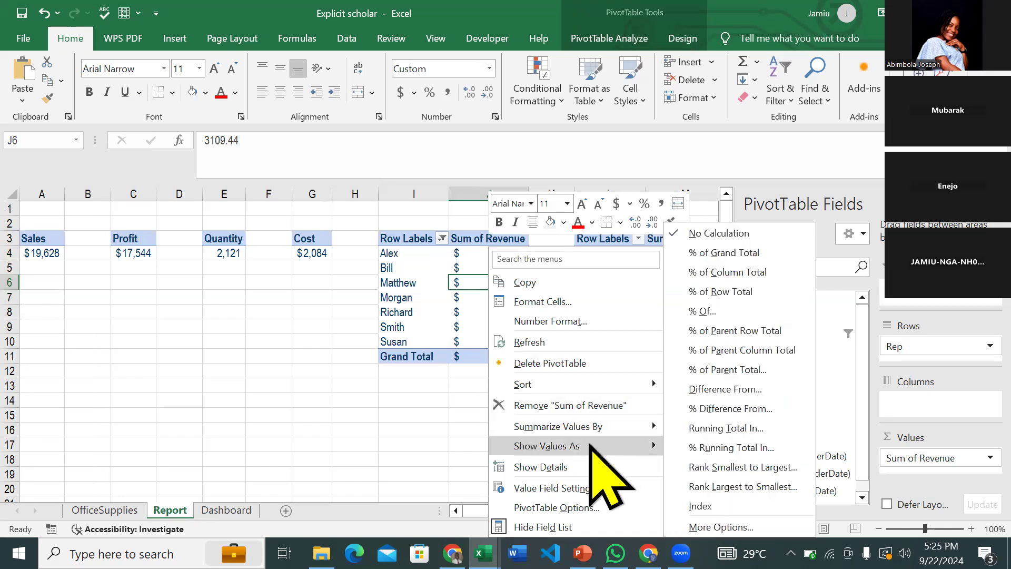
left_click(398, 275)
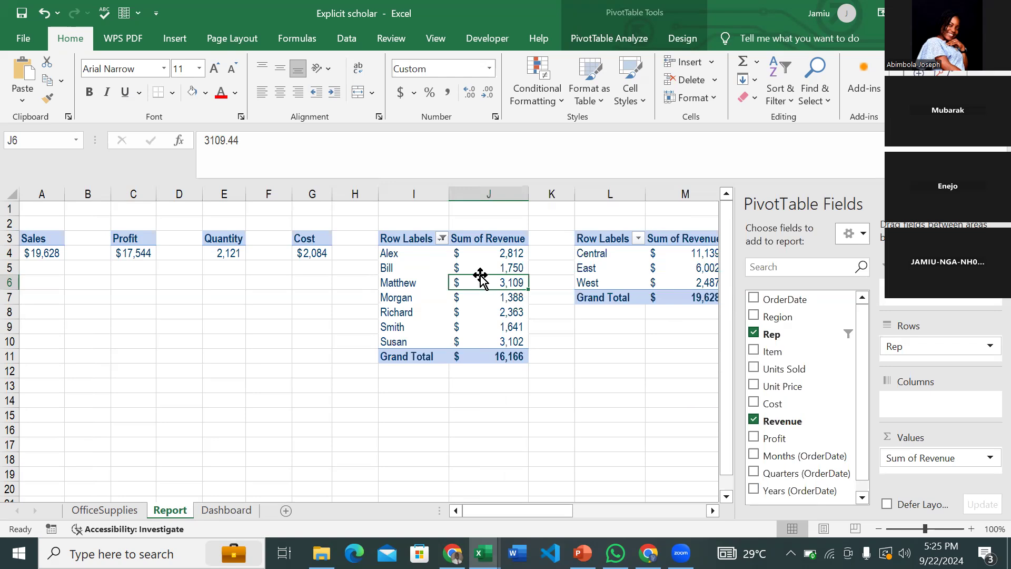
scroll(503, 311, "right", 2)
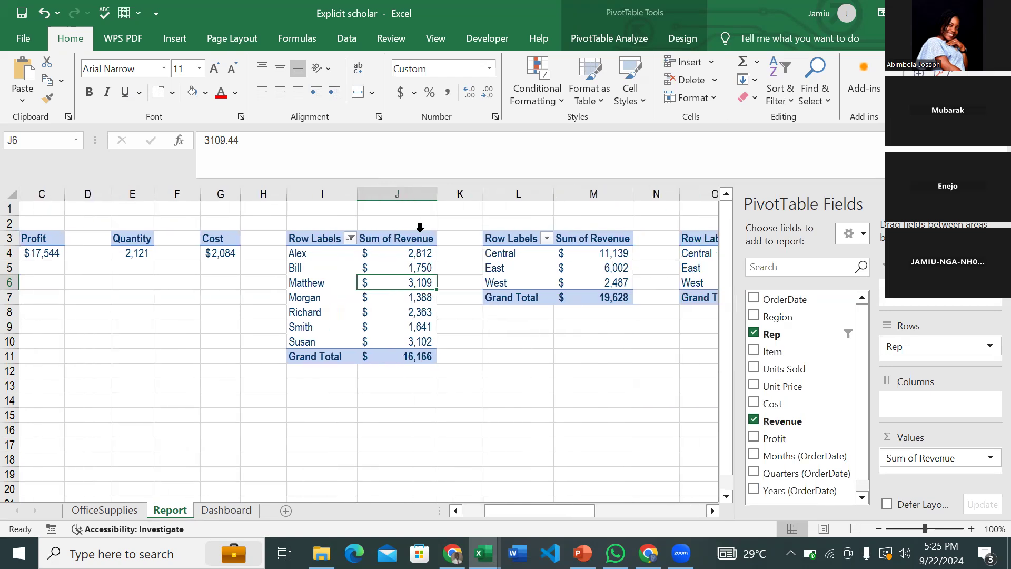
right_click(408, 285)
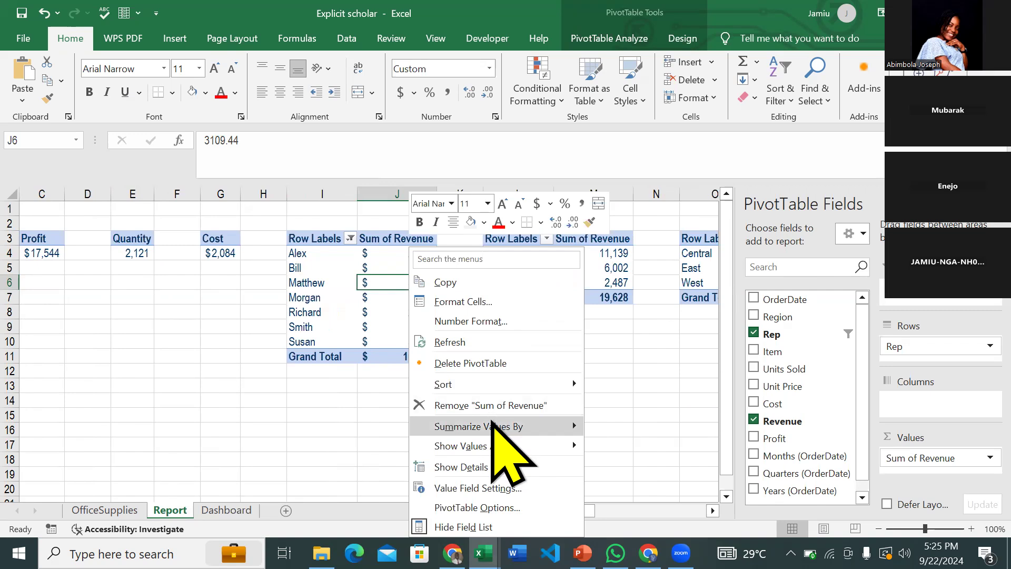
mouse_move(492, 423)
left_click(331, 269)
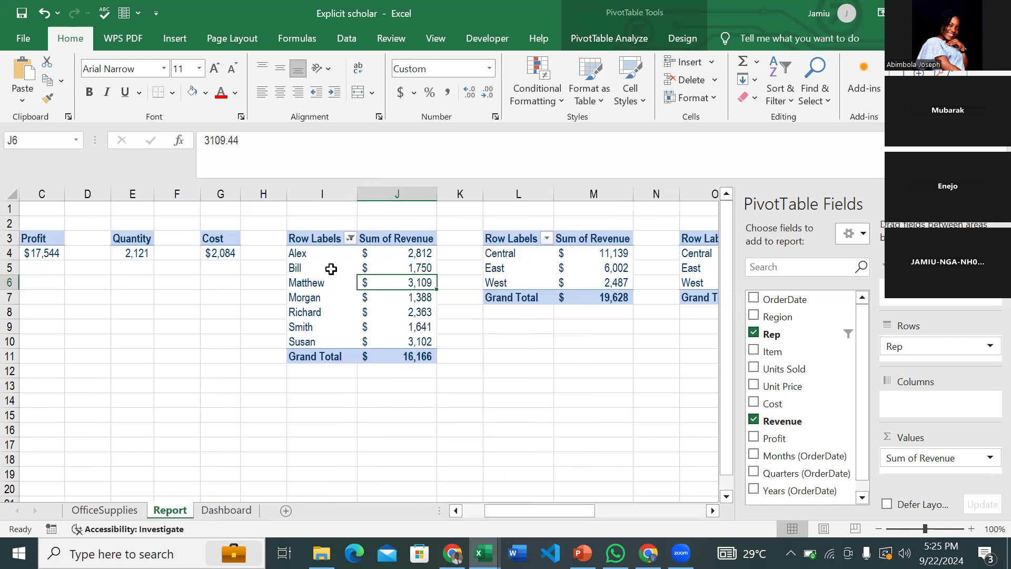
left_click(330, 269)
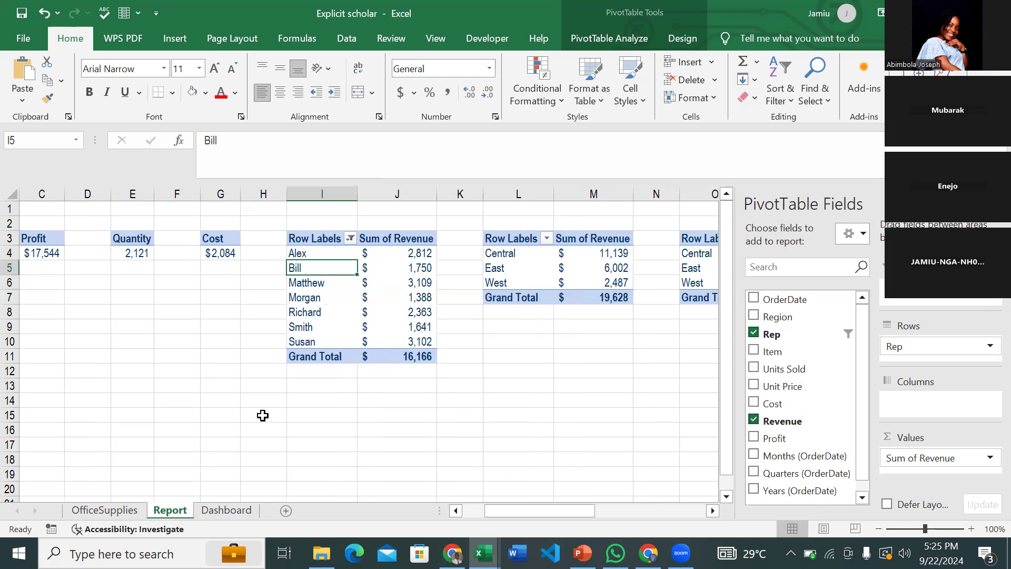
left_click(484, 554)
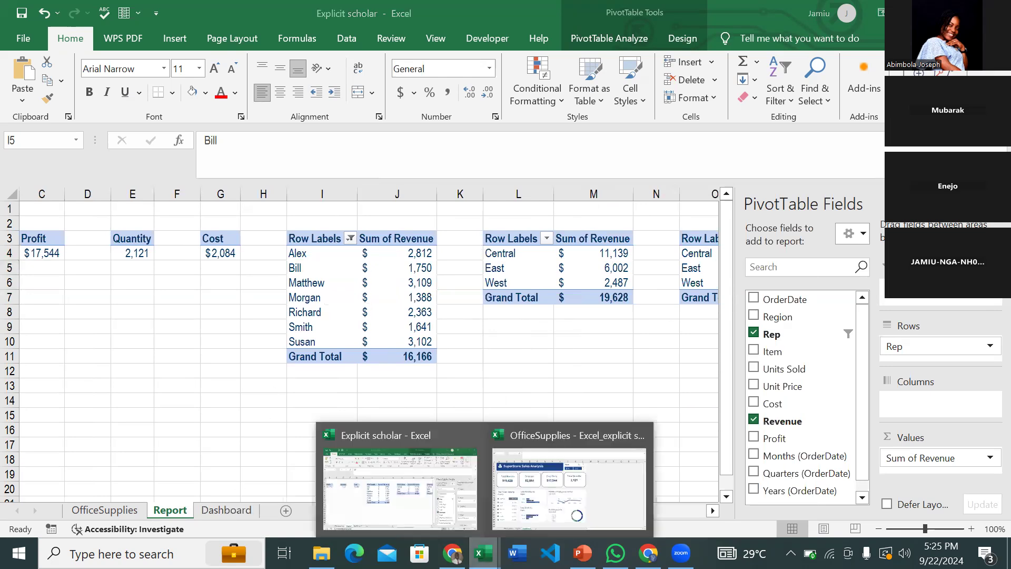
left_click(600, 464)
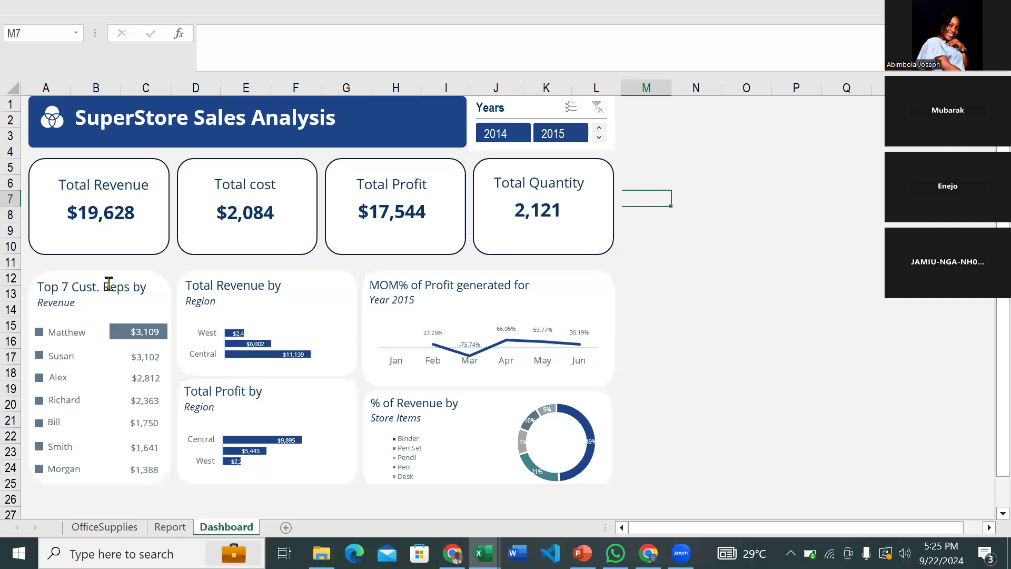
- Select the OfficeSupplies dashboard group, then bring the Explicit scholar workbook back to front
left_click(79, 343)
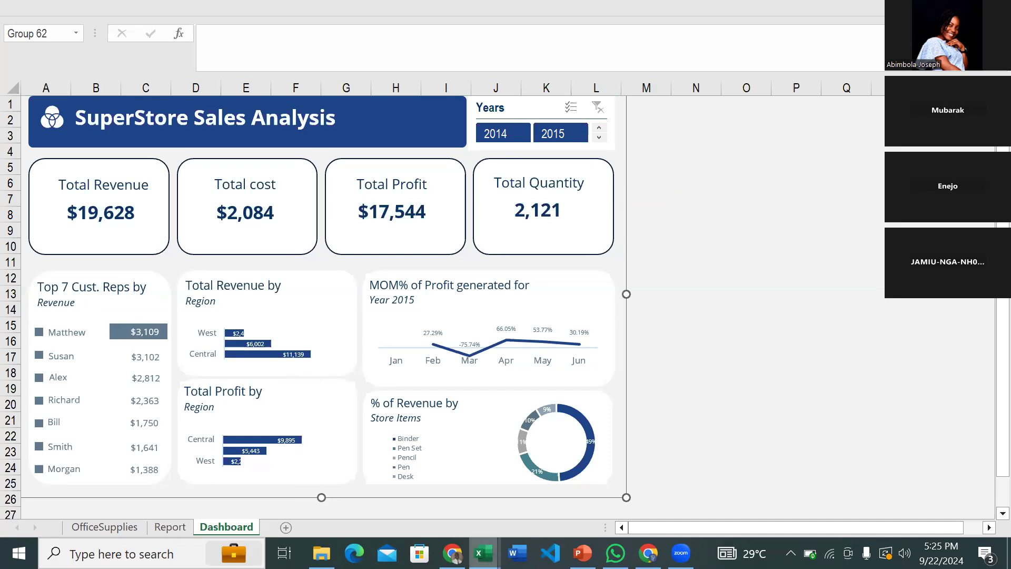
mouse_move(484, 553)
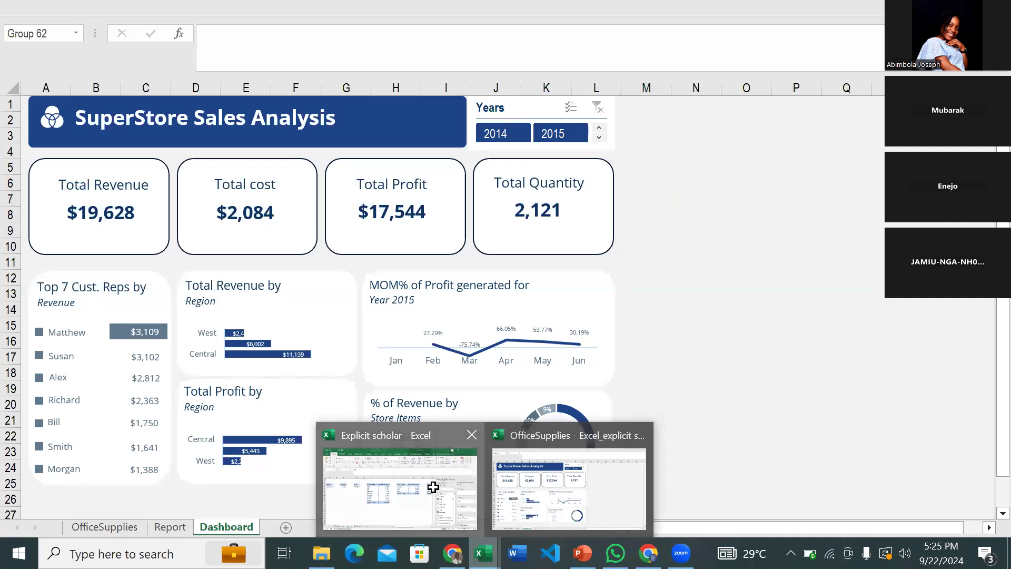
left_click(433, 487)
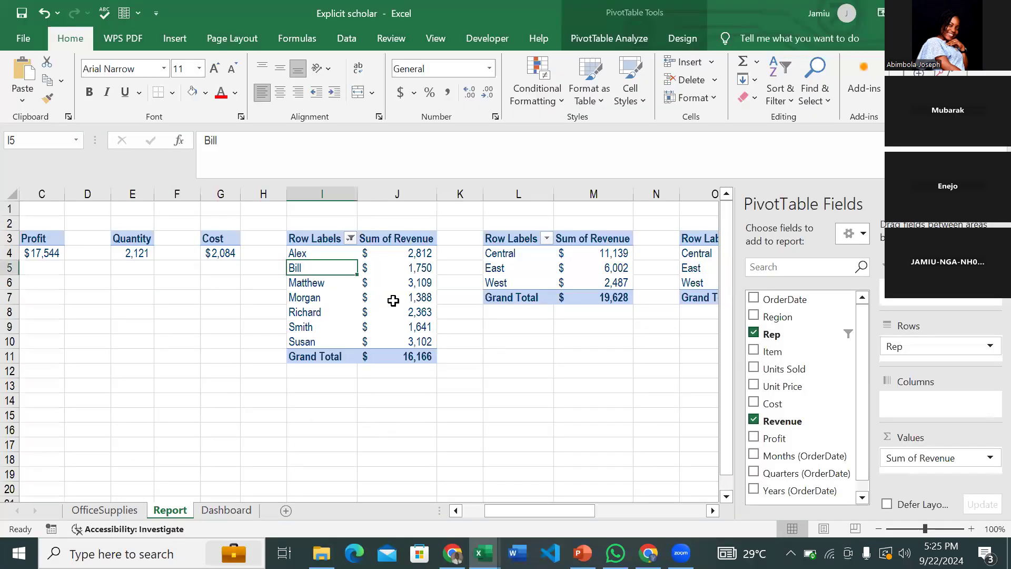
- Glance at the reps' Row Labels filter, select cell J4, then go to the Dashboard sheet
left_click(350, 238)
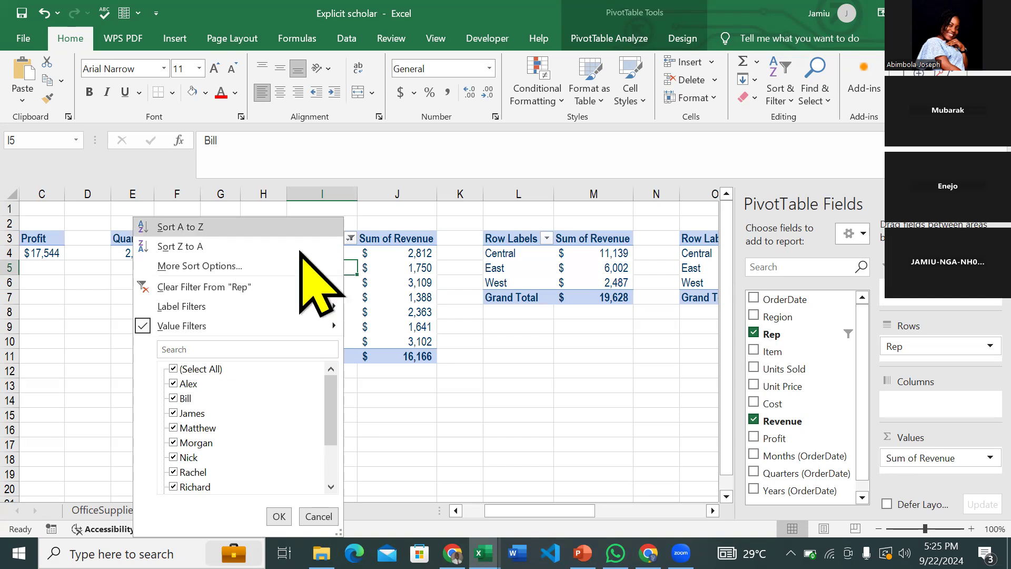
left_click(400, 254)
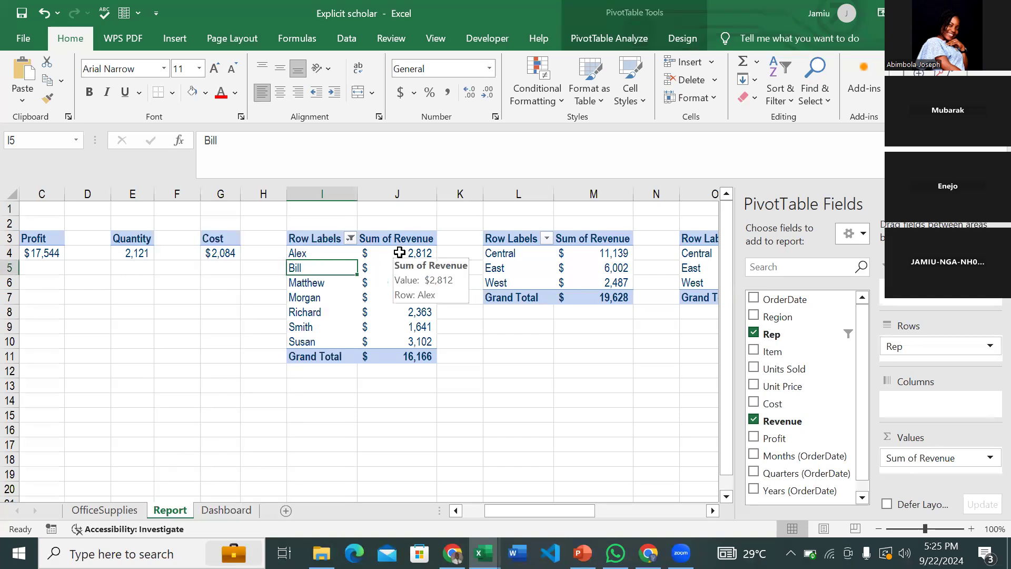
left_click(399, 252)
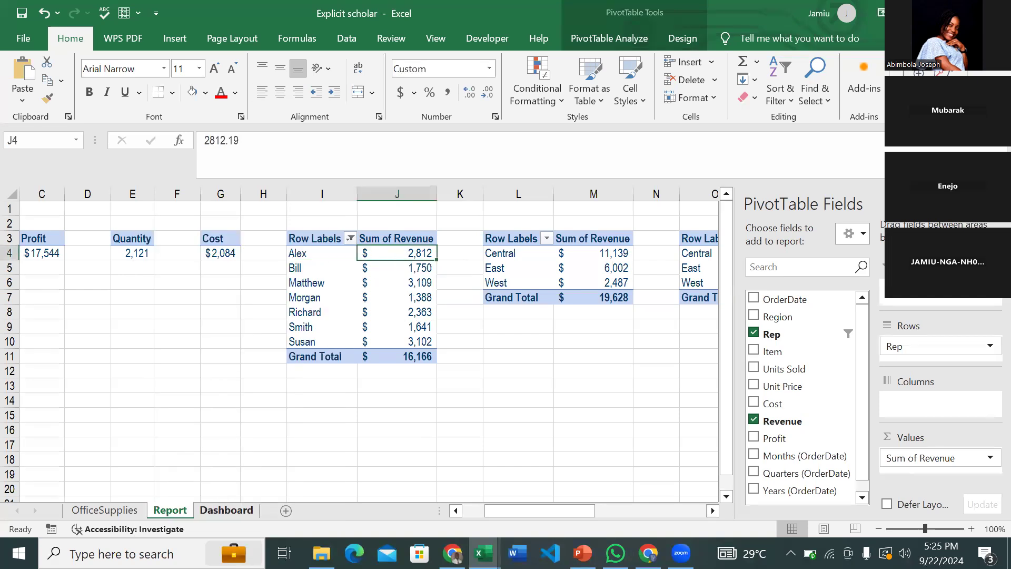
left_click(227, 510)
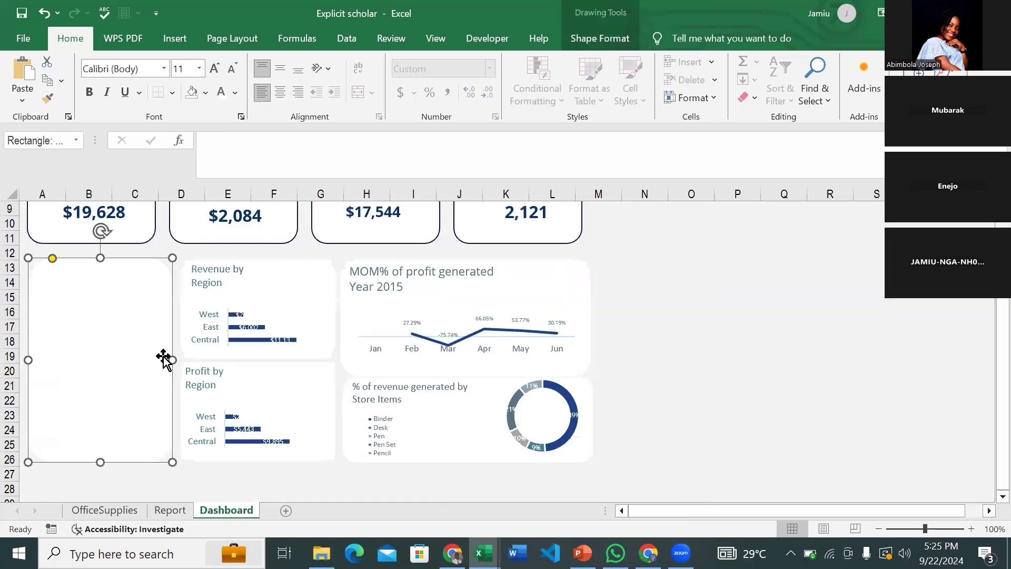
- Draw a small rectangle in column A of the empty left card and enlarge it slightly
left_click(186, 34)
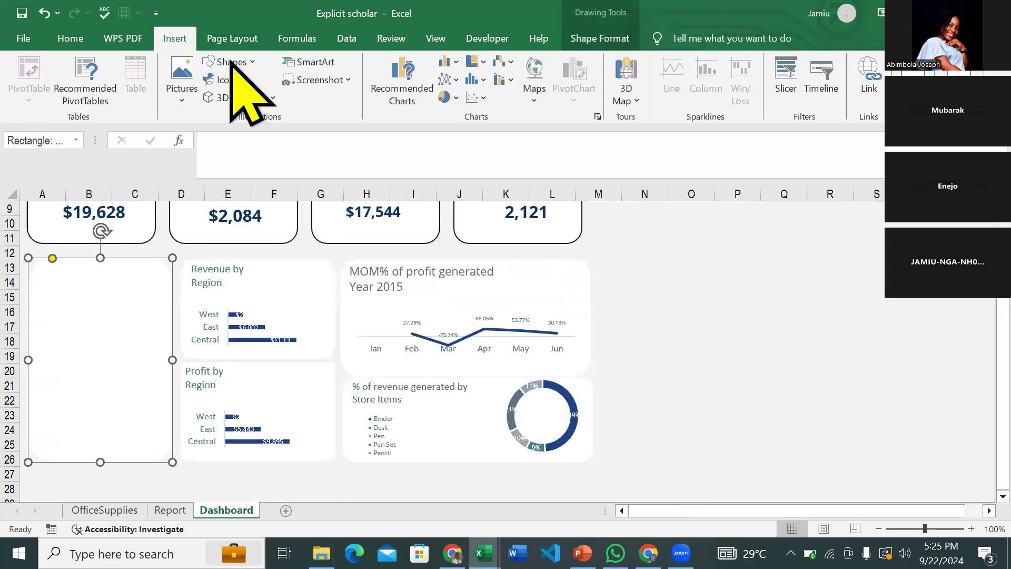
left_click(236, 62)
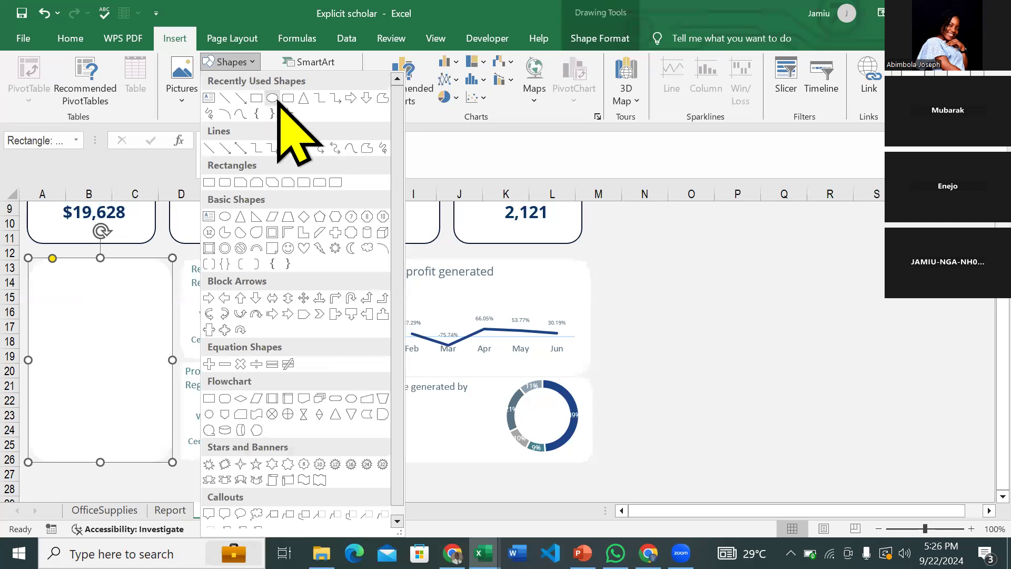
left_click(256, 99)
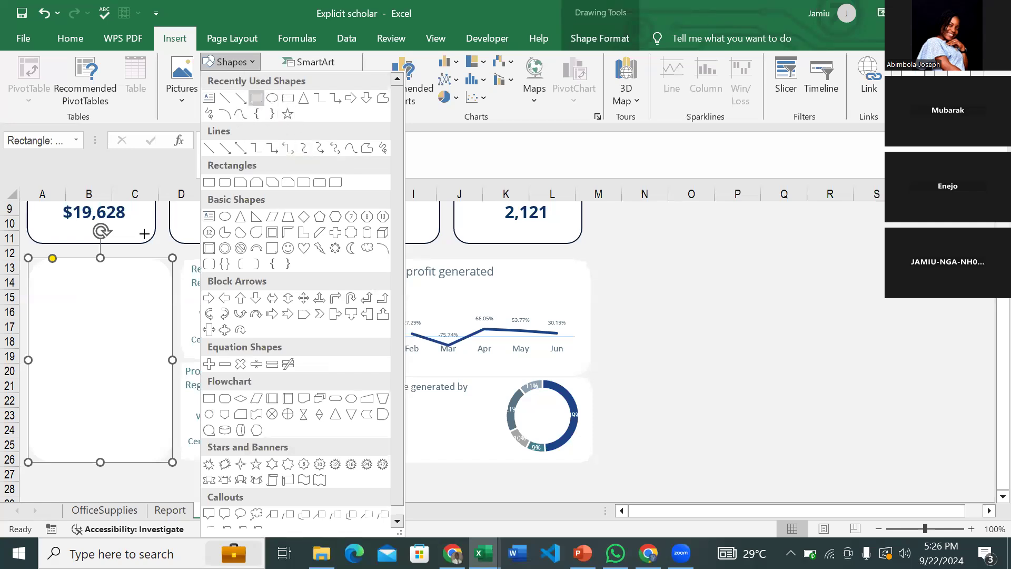
mouse_move(41, 278)
left_mouse_down()
mouse_move(59, 279)
mouse_move(55, 295)
left_mouse_up()
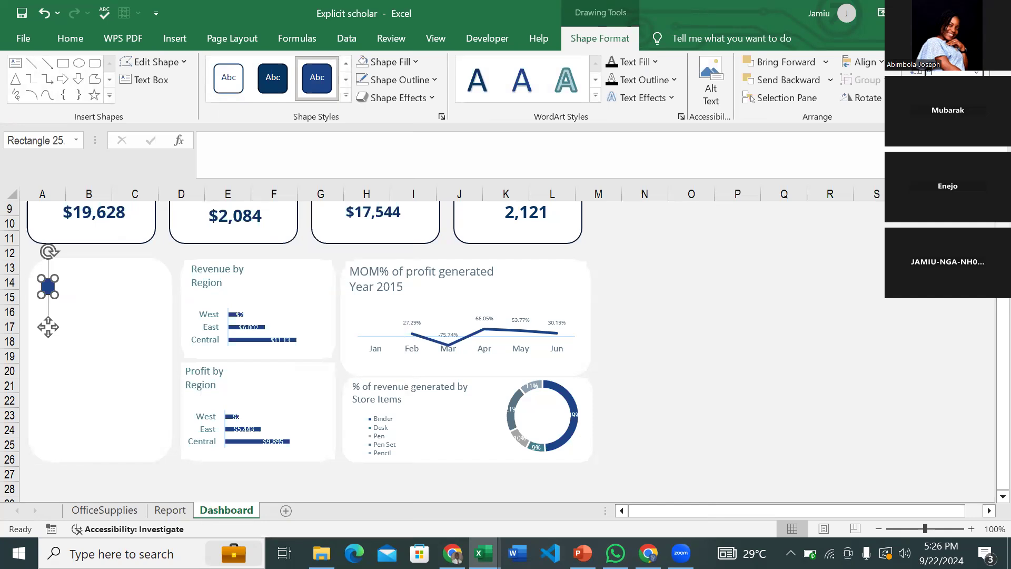
left_click_drag(48, 327, 48, 334)
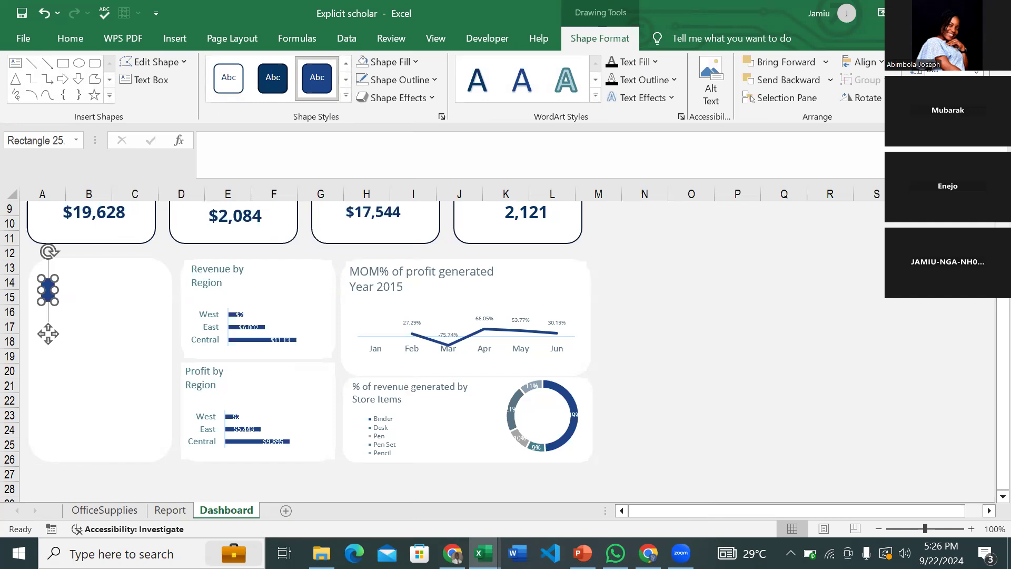
mouse_move(48, 333)
left_mouse_down()
mouse_move(53, 312)
mouse_move(45, 318)
left_mouse_up()
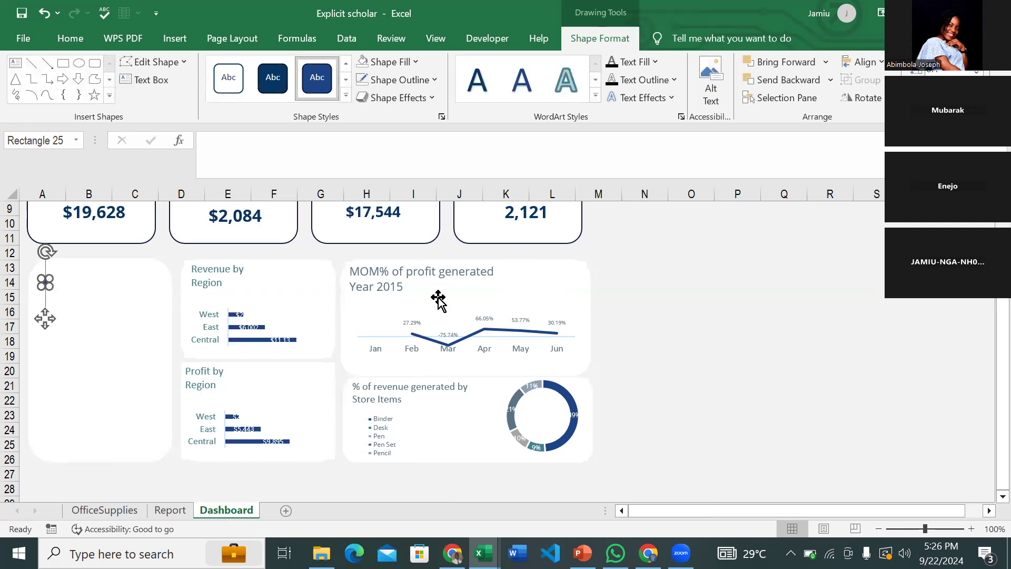
- Nudge the small square into position with the arrow keys
key("Left")
key("Left")
key("Left")
key("Left")
key("Up")
key("Up")
key("Down")
key("Down")
key("Down")
key("Down")
key("Down")
key("Down")
key("Down")
key("Down")
key("Left")
key("Left")
key("Left")
key("Left")
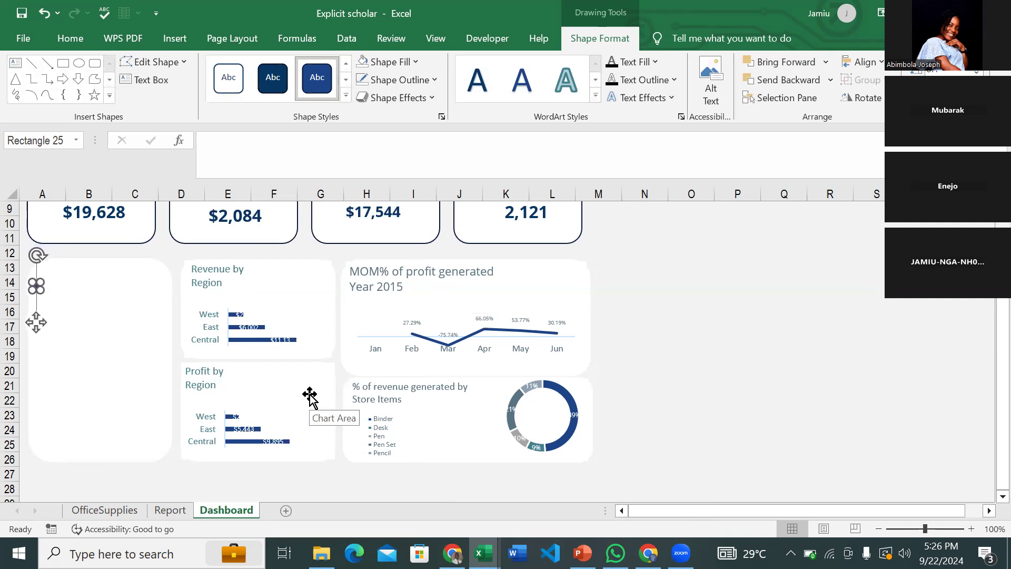
key("Right")
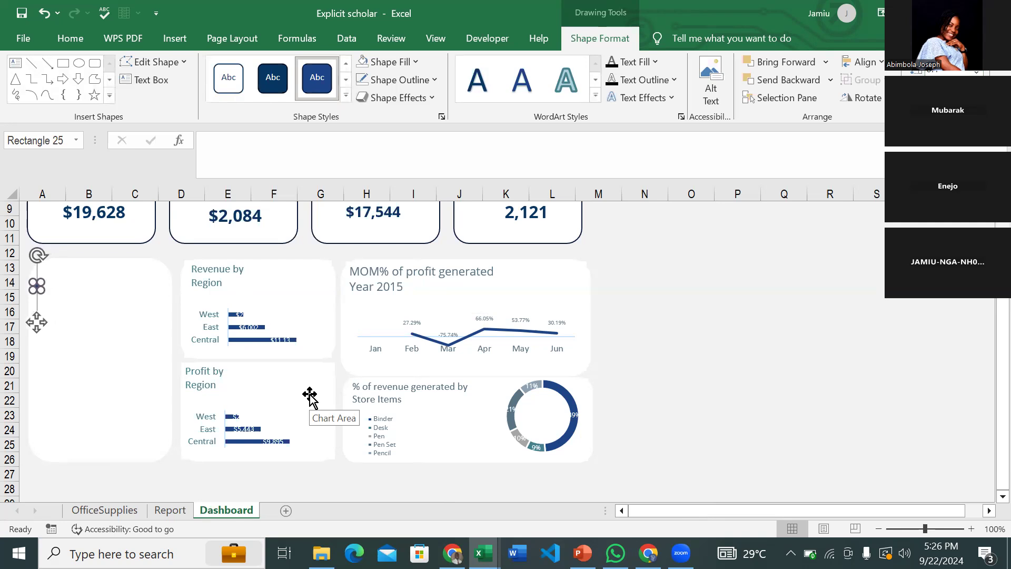
- Fill the square with a grey-blue theme colour and duplicate it with Ctrl+D
left_click(418, 62)
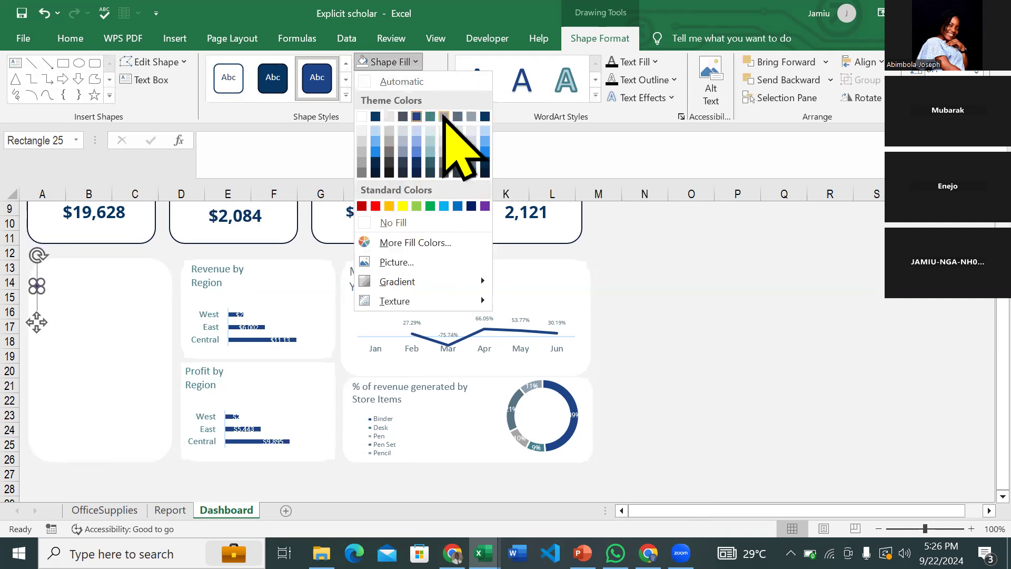
left_click(458, 116)
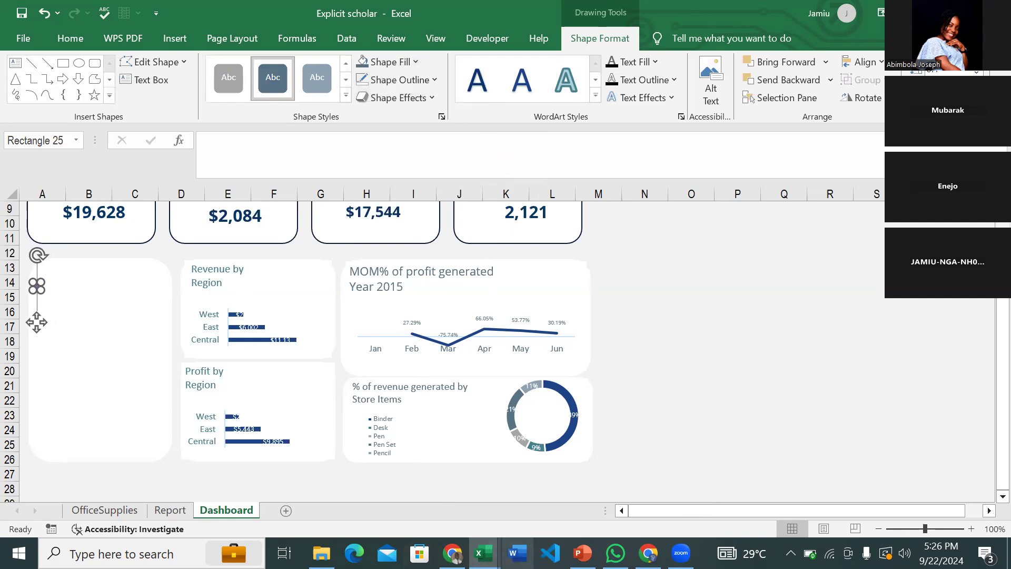
key("ctrl+d")
- Line the copy up under the original square and add another copy with Ctrl+D
left_click_drag(49, 335, 38, 360)
key("ctrl+d")
key("ctrl+d")
key("ctrl+d")
key("ctrl+d")
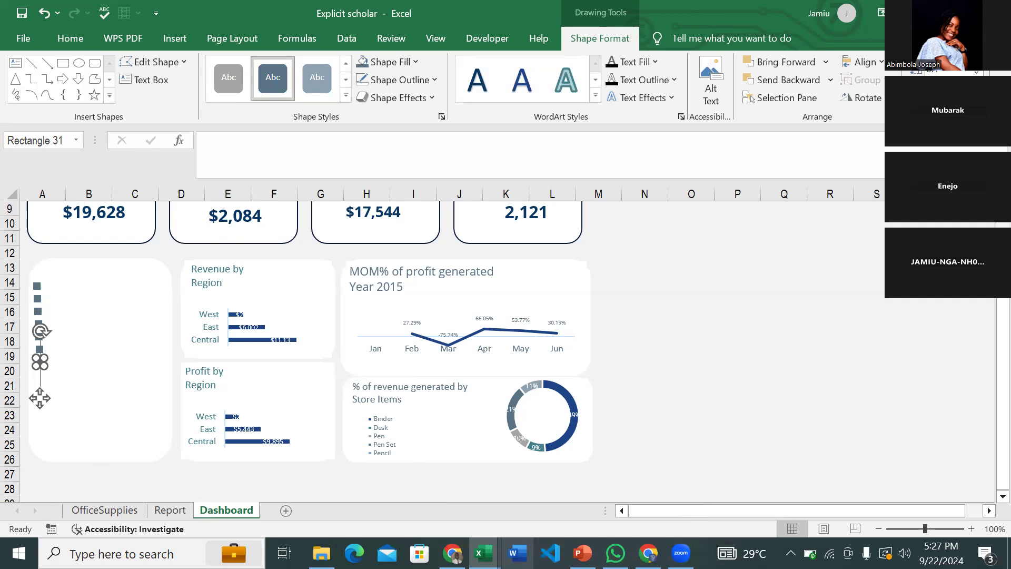
left_click(681, 369)
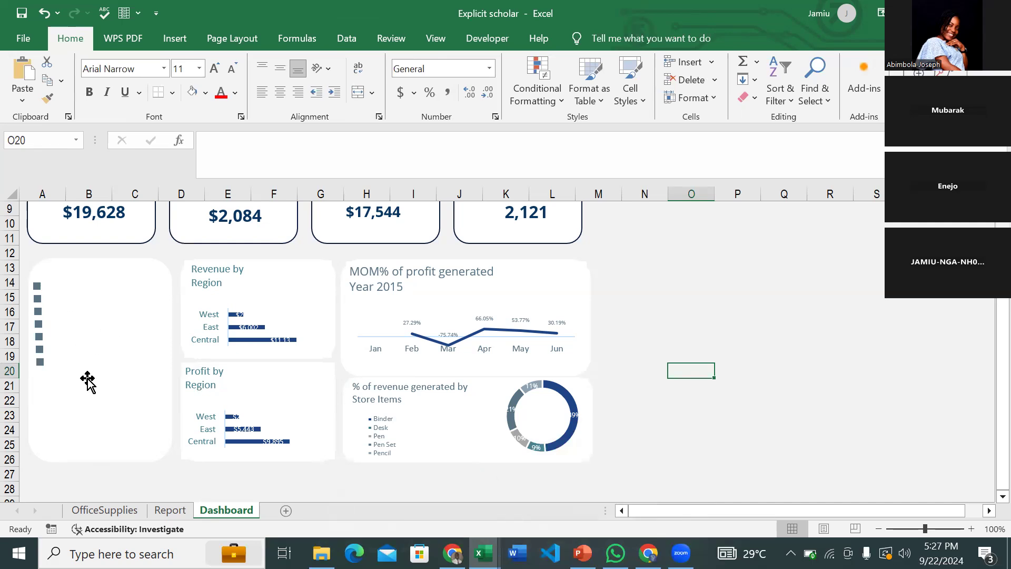
- Select several of the squares and shift them right, forming two stacked columns
left_click(37, 323)
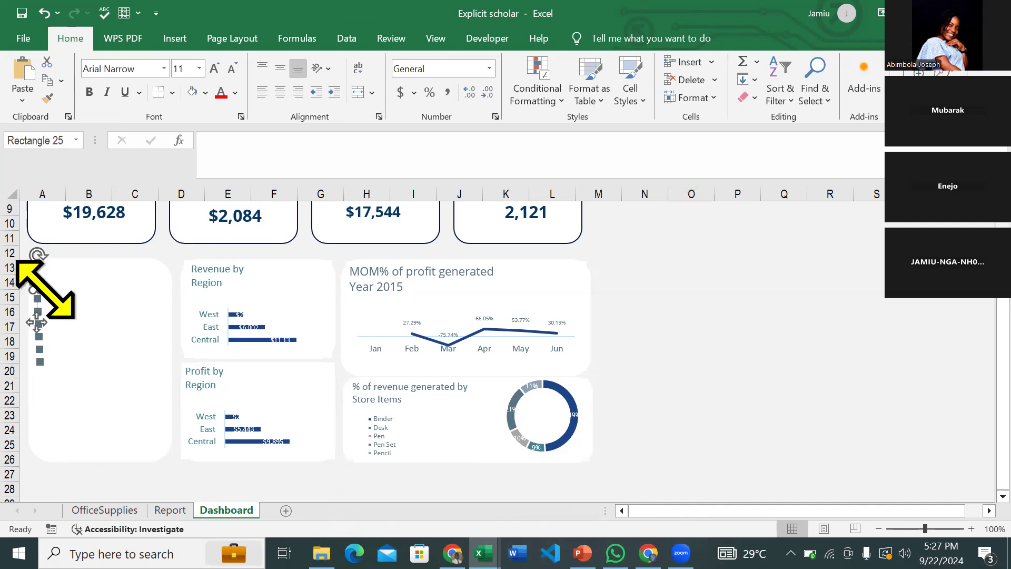
left_click(41, 362, "ctrl")
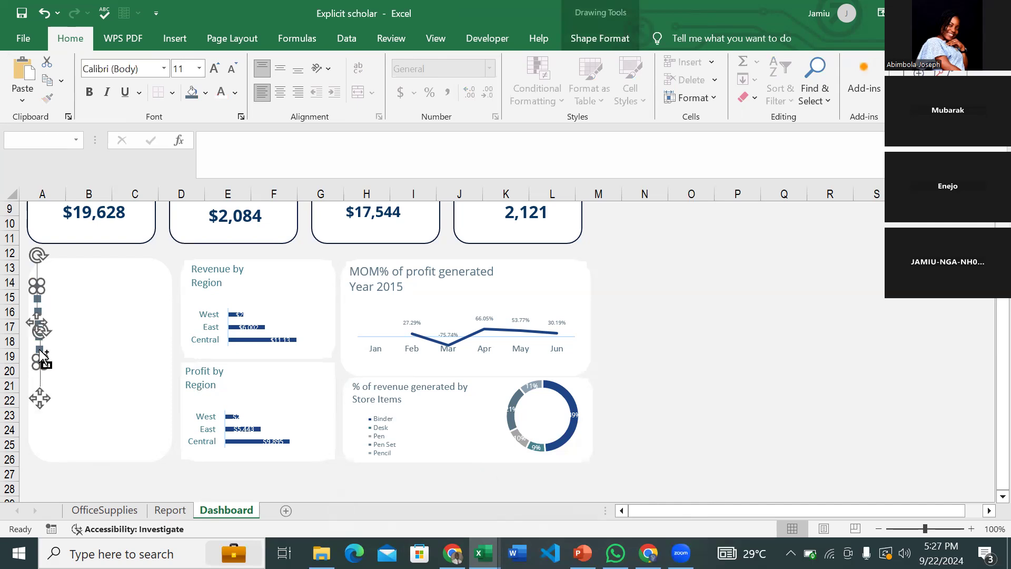
left_click(39, 350, "ctrl")
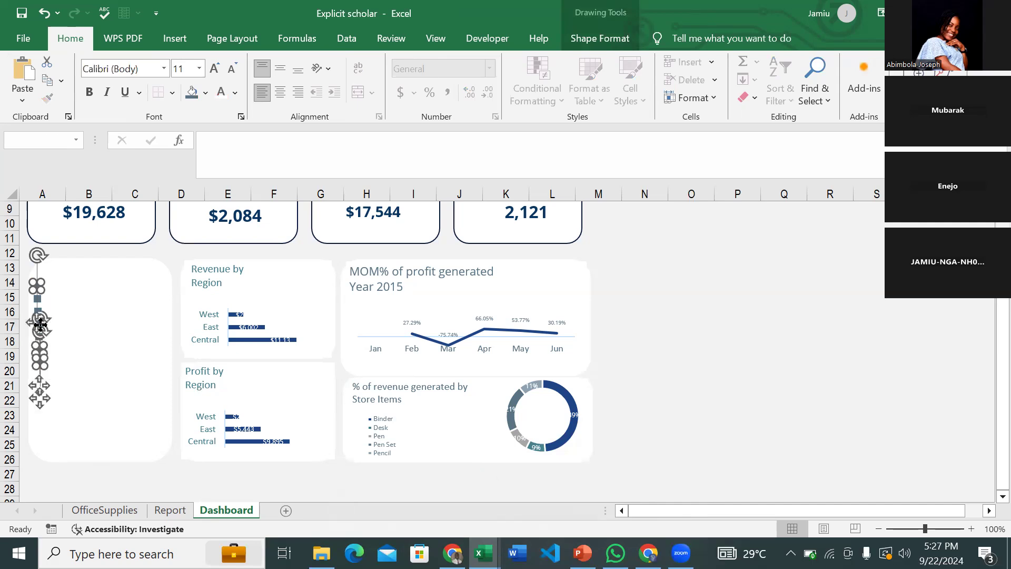
left_click(35, 303, "ctrl")
left_click_drag(39, 388, 89, 396)
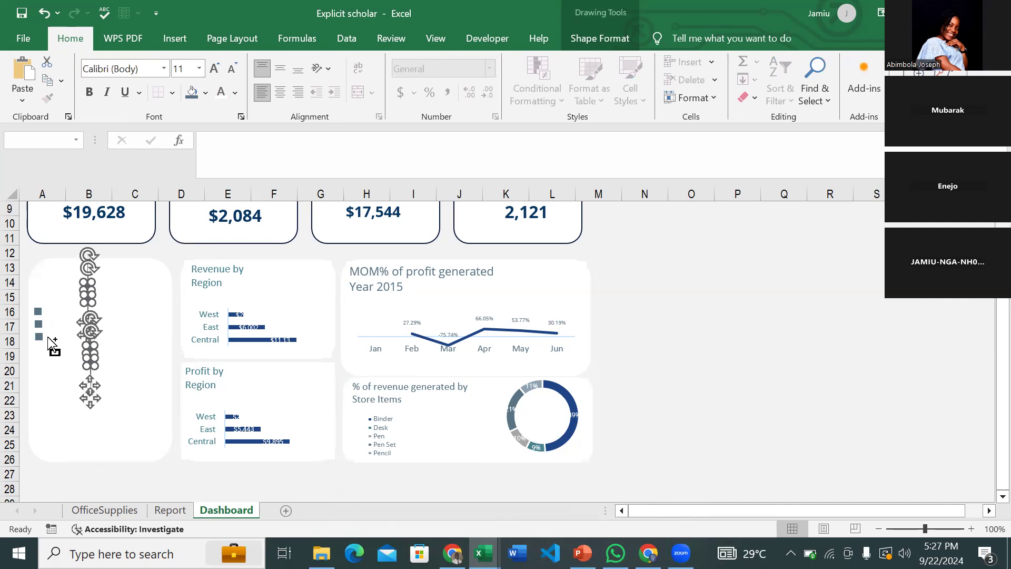
left_click(38, 311, "ctrl")
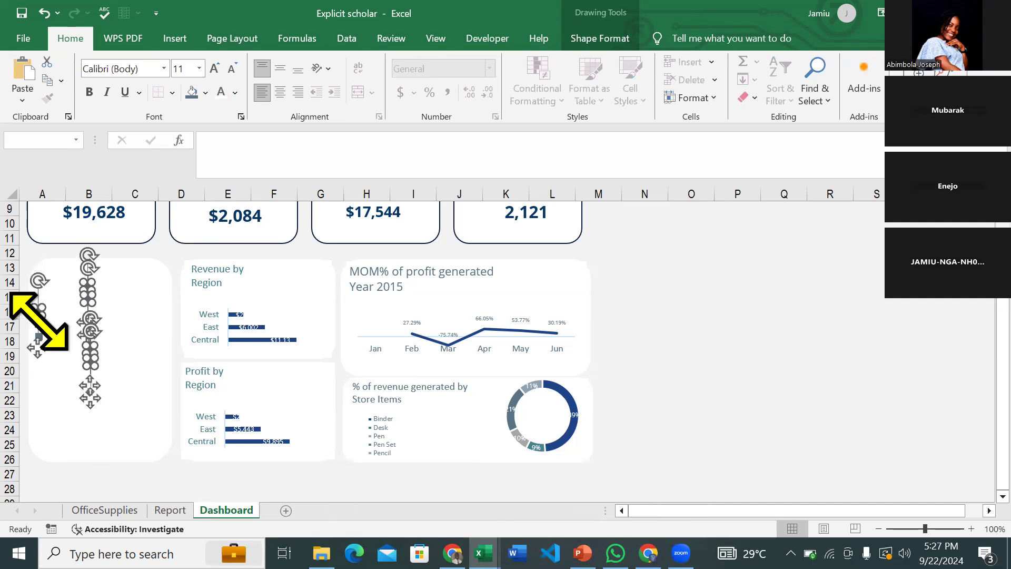
left_click(39, 326, "ctrl")
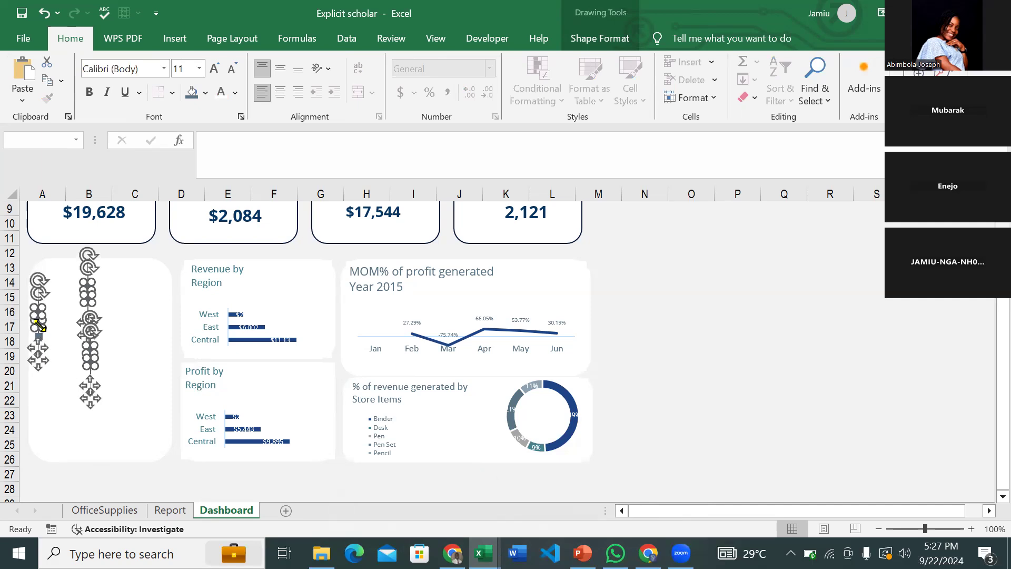
left_click_drag(38, 360, 63, 361)
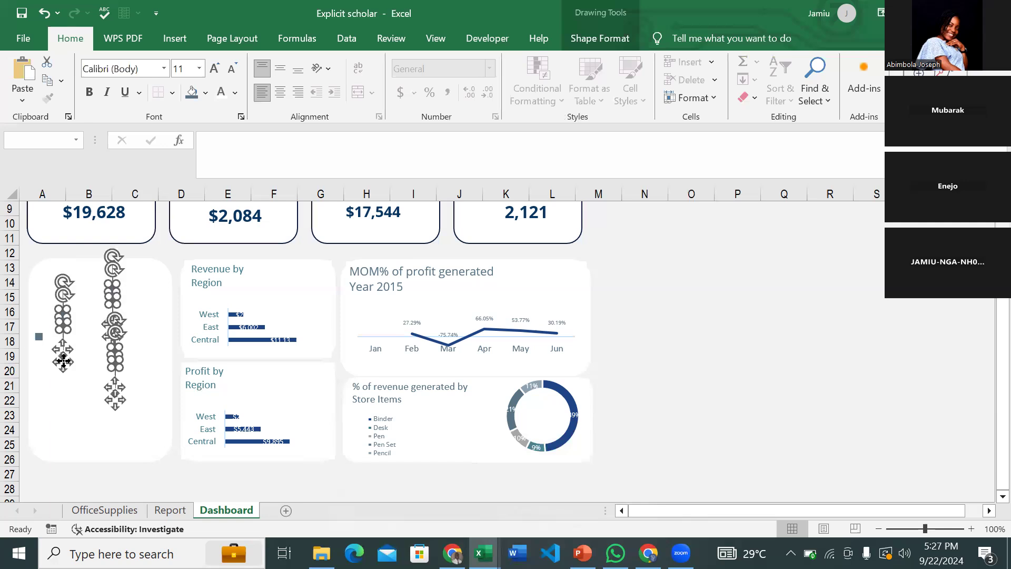
left_click(40, 337, "ctrl")
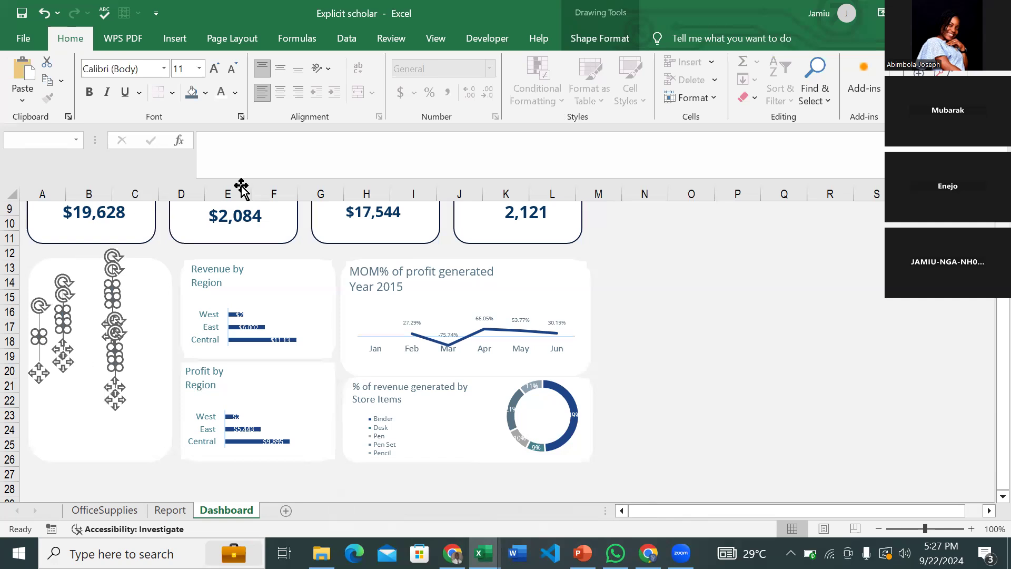
- Align the squares along their left edges and distribute them evenly top to bottom
left_click(589, 40)
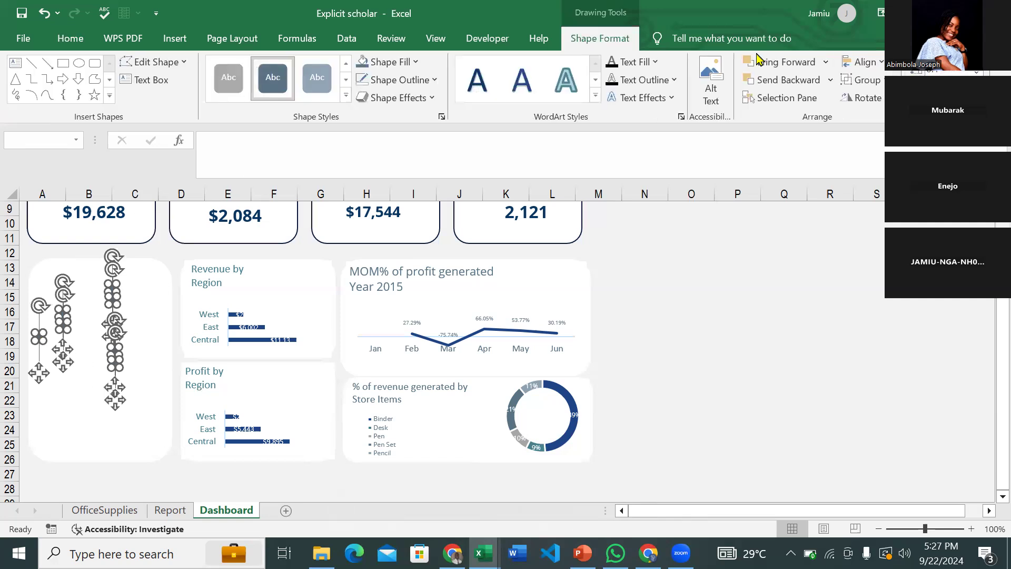
left_click(881, 62)
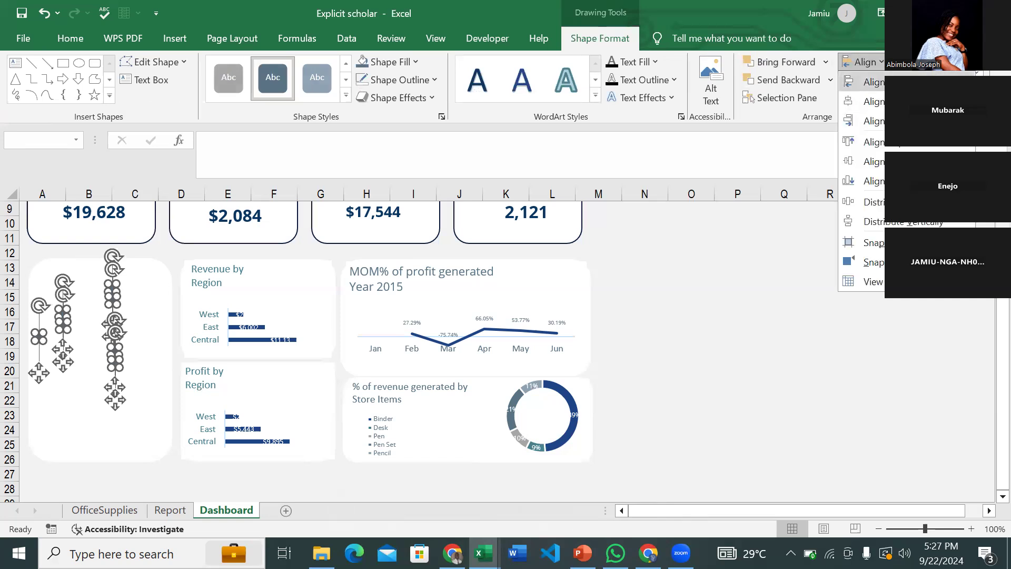
left_click(872, 82)
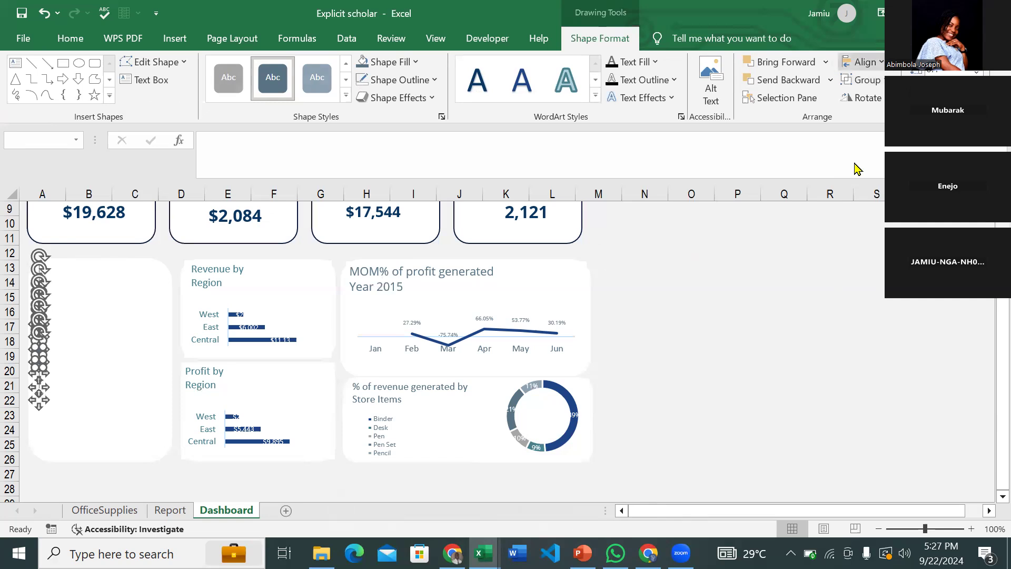
left_click(866, 62)
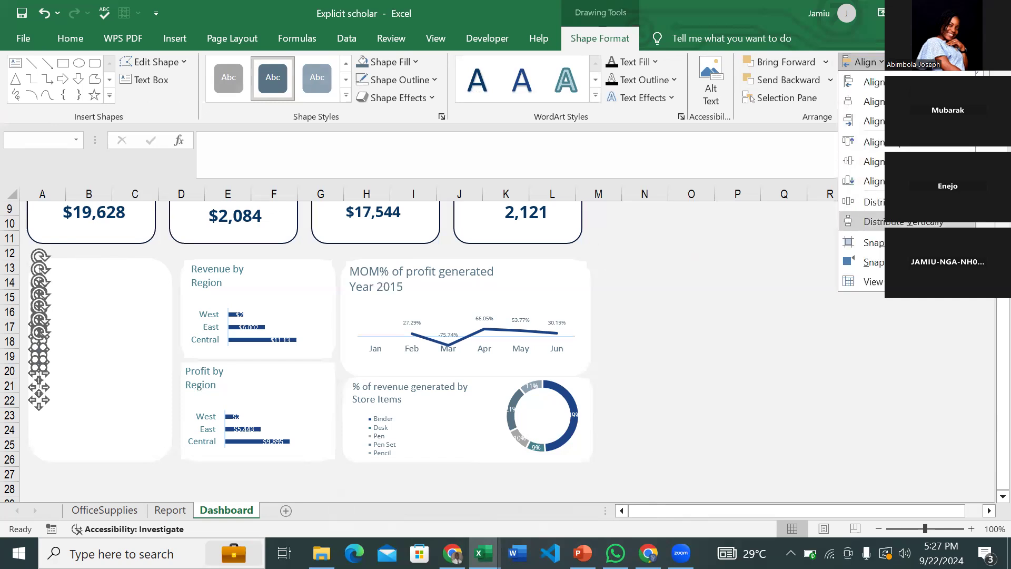
left_click(895, 222)
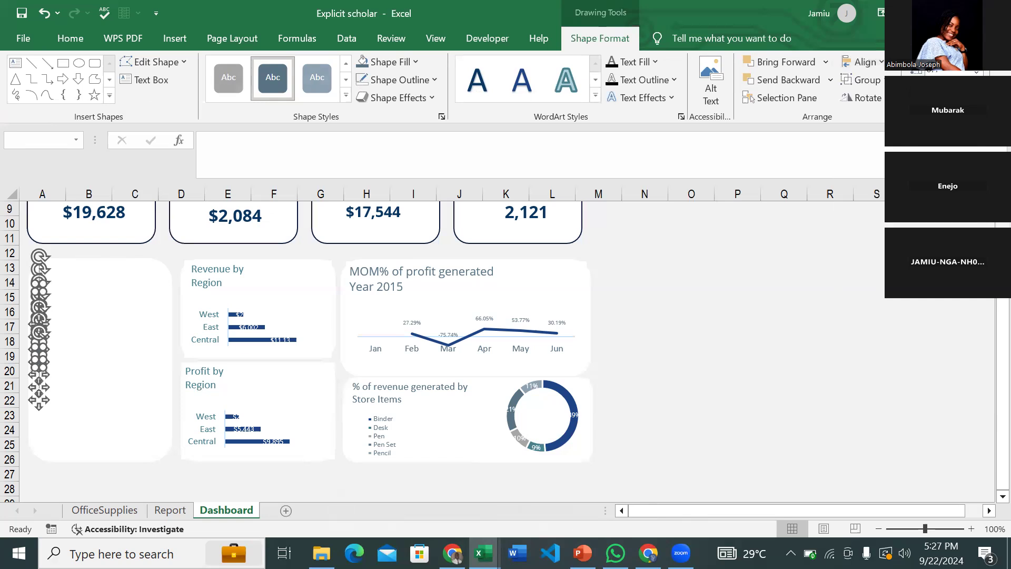
- Move the stack lower in the card and group the squares into one object
left_click_drag(47, 394, 48, 418)
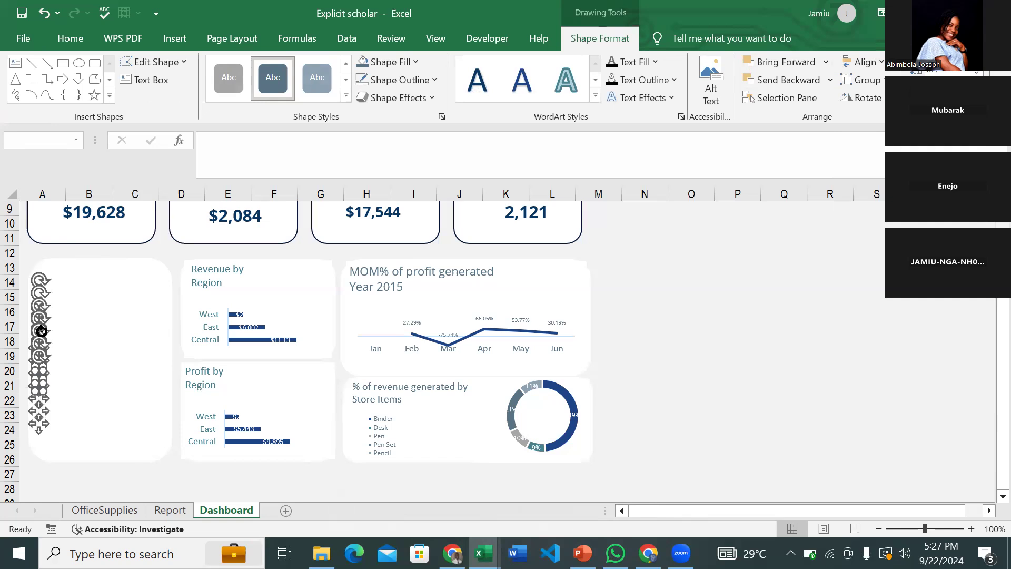
right_click(34, 359)
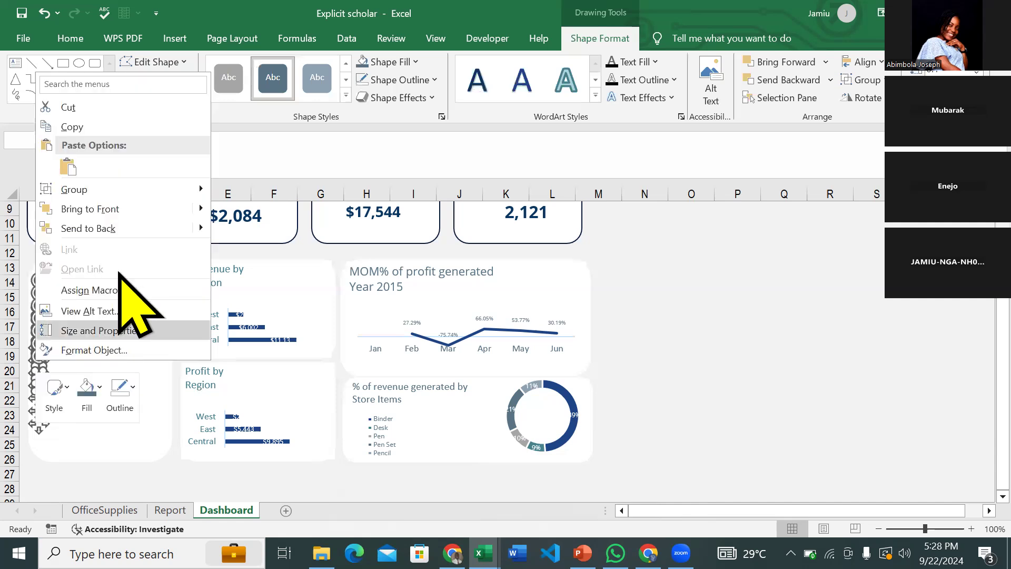
mouse_move(134, 193)
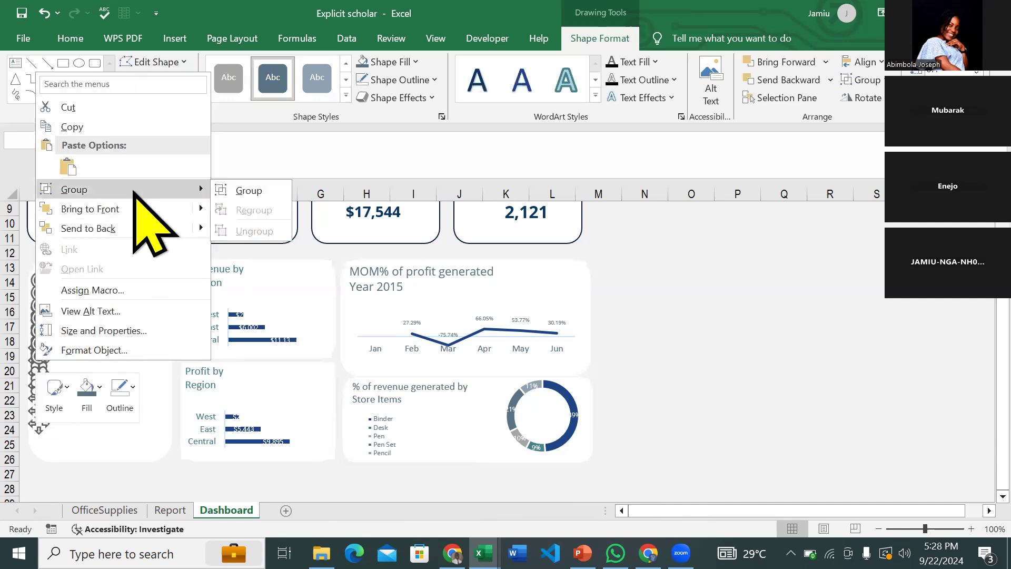
left_click(244, 191)
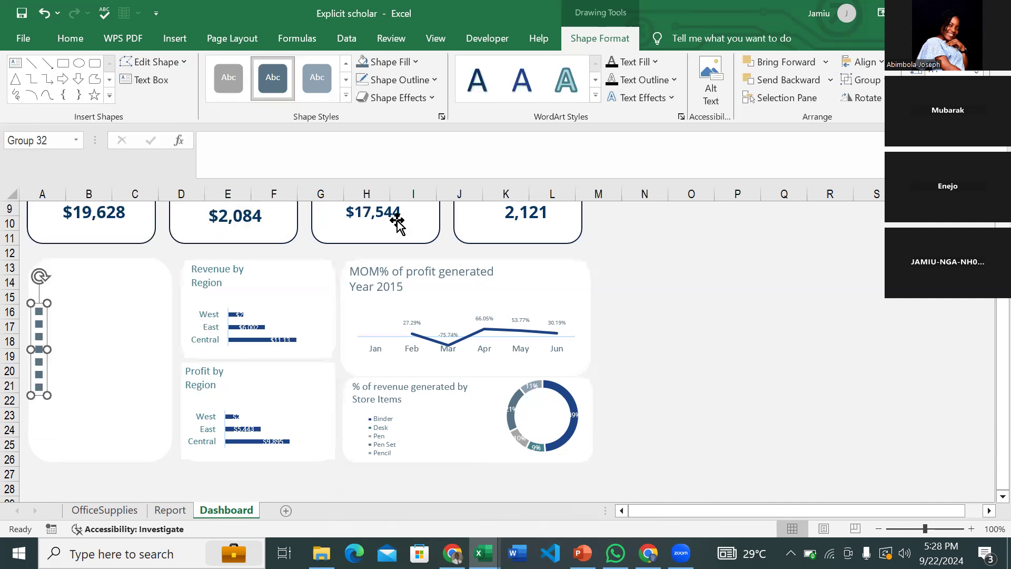
left_click(692, 285)
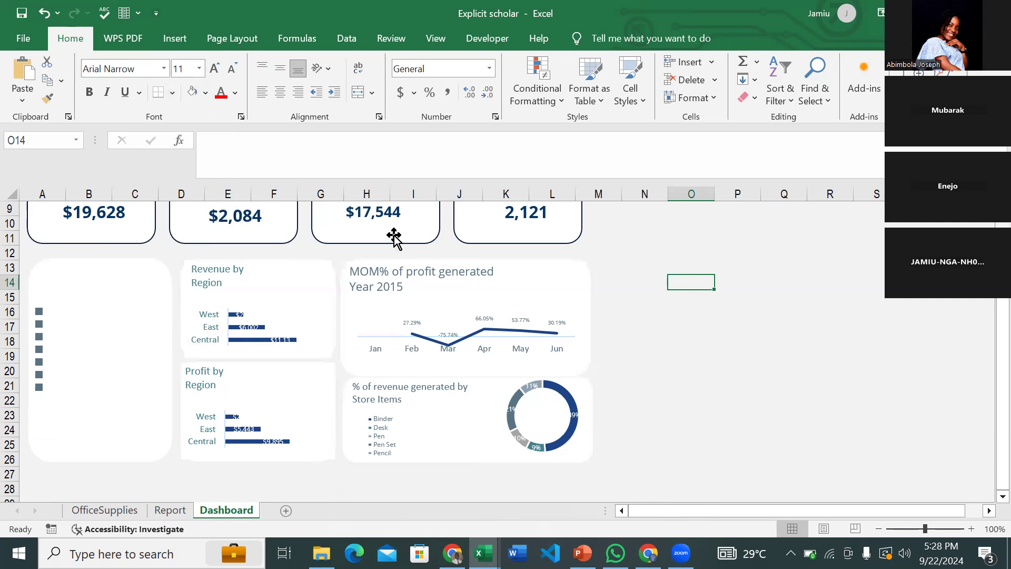
- Draw a text box over columns P–Q, right of the dashboard cards
left_click(174, 37)
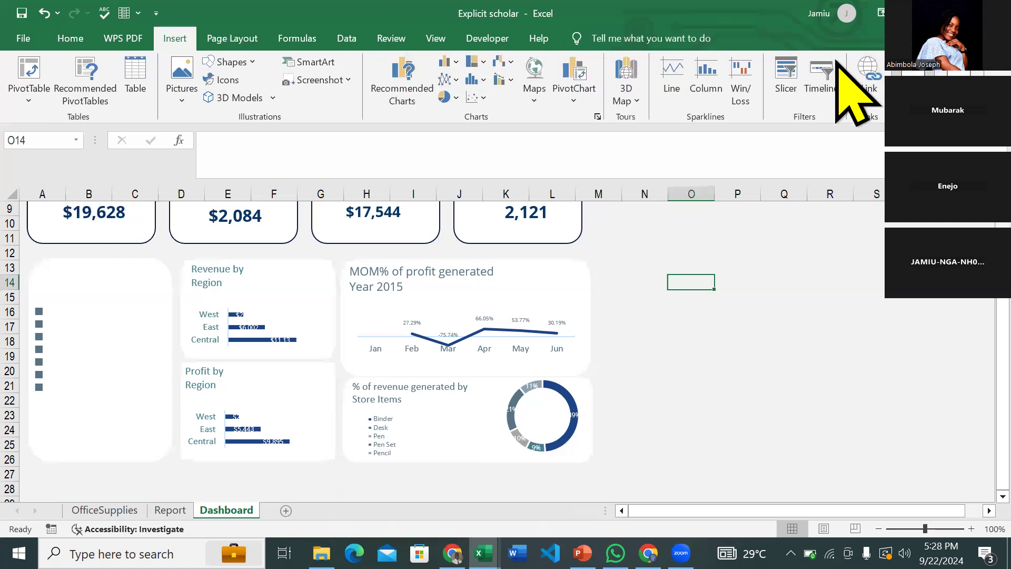
left_click(952, 84)
left_click(857, 146)
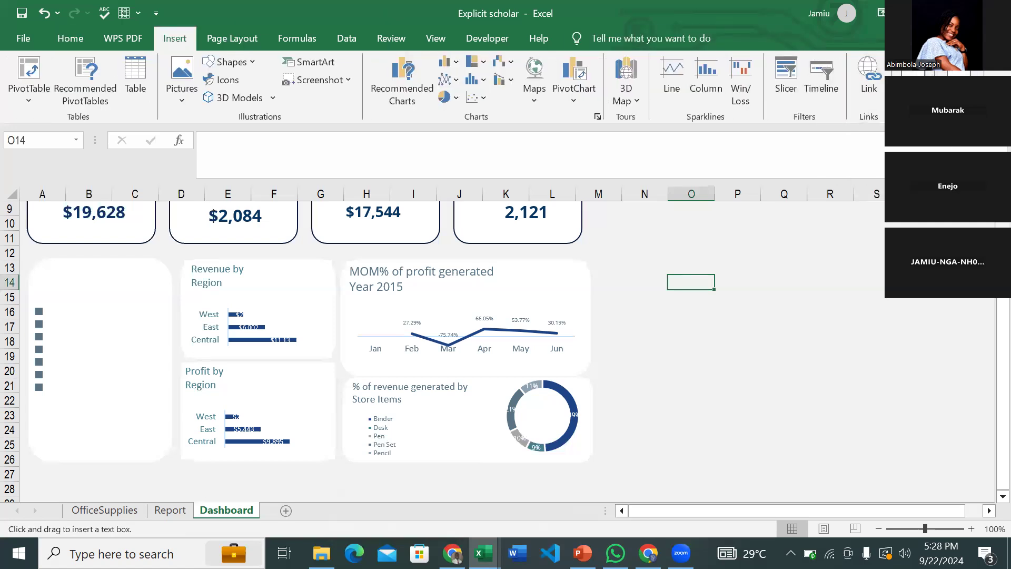
left_click_drag(730, 240, 798, 286)
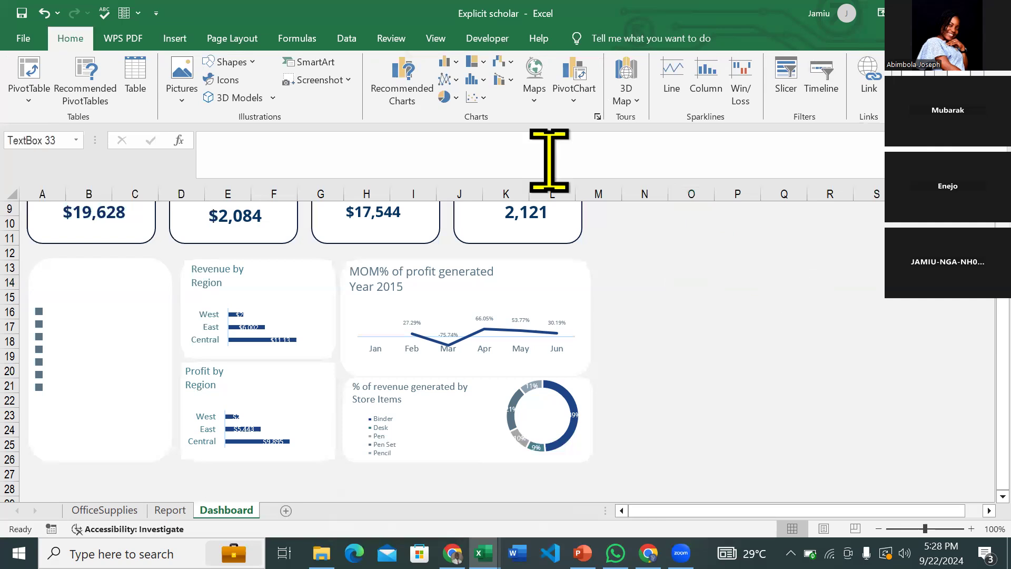
- Give the text box No Fill and start a formula with = in the formula bar
left_click(580, 39)
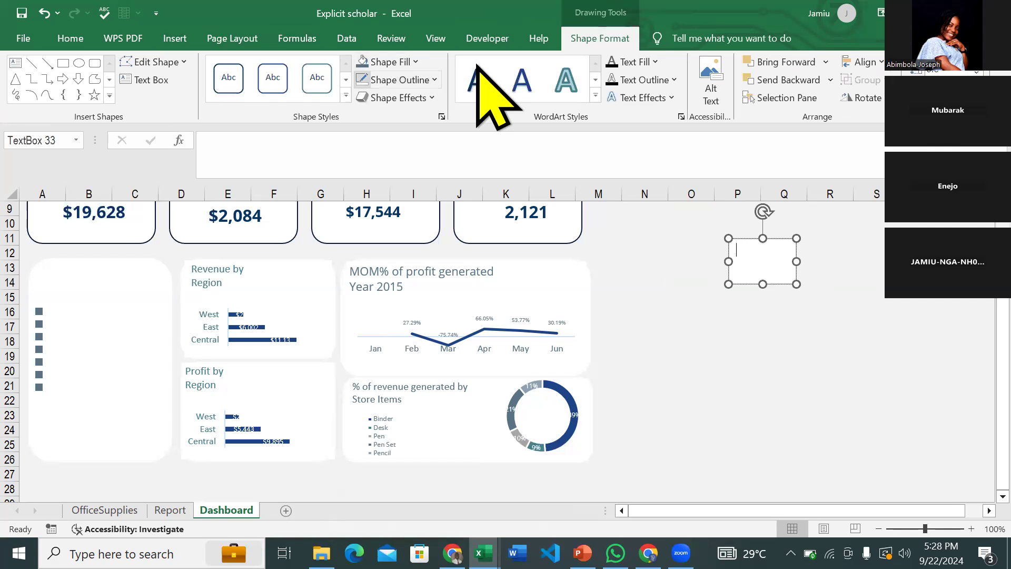
left_click(411, 62)
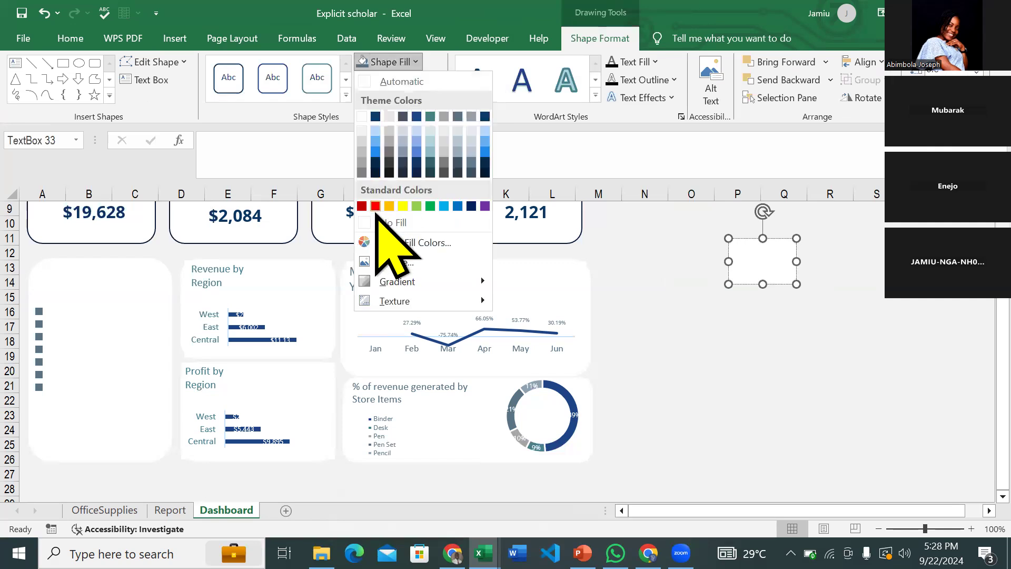
left_click(392, 223)
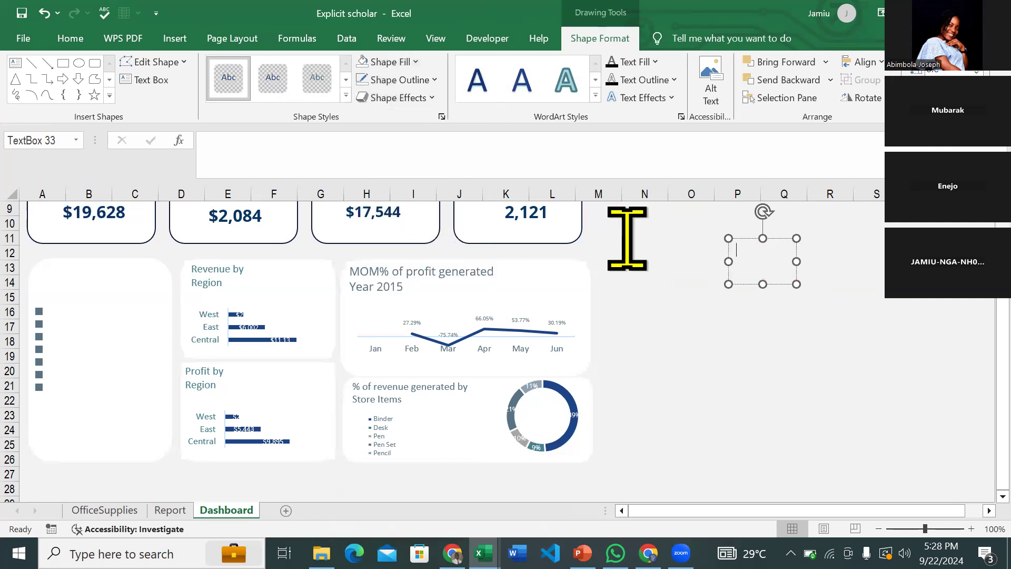
left_click(757, 239)
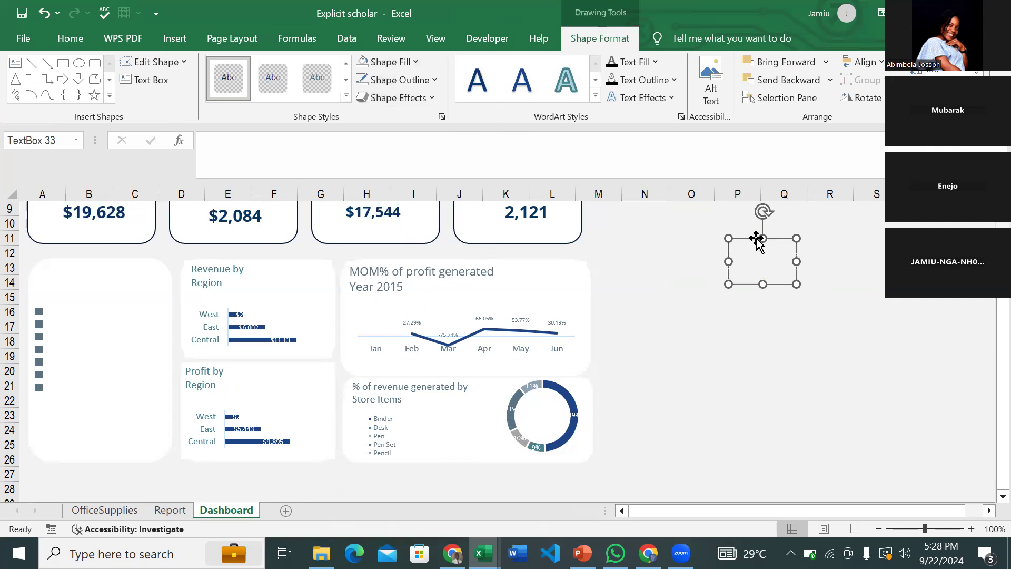
left_click(240, 148)
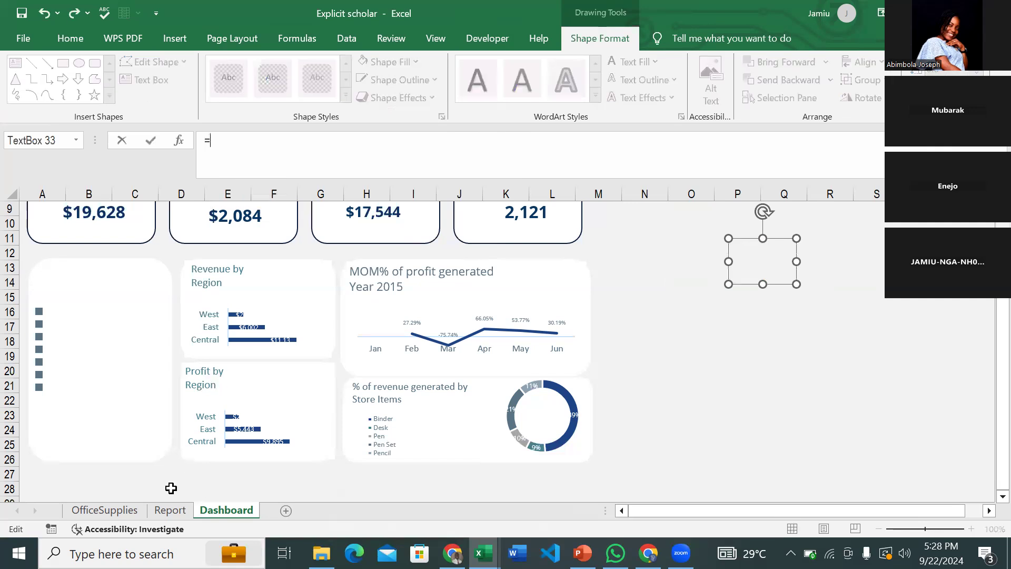
- Link the dashboard text box to =Report!J4 so it displays $2,812
left_click(169, 510)
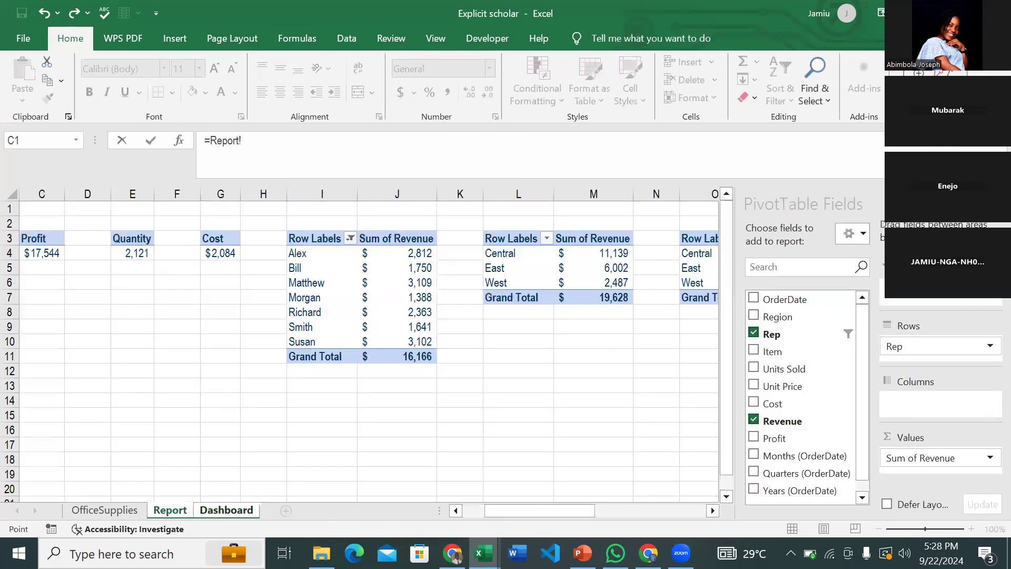
left_click(418, 251)
key("Return")
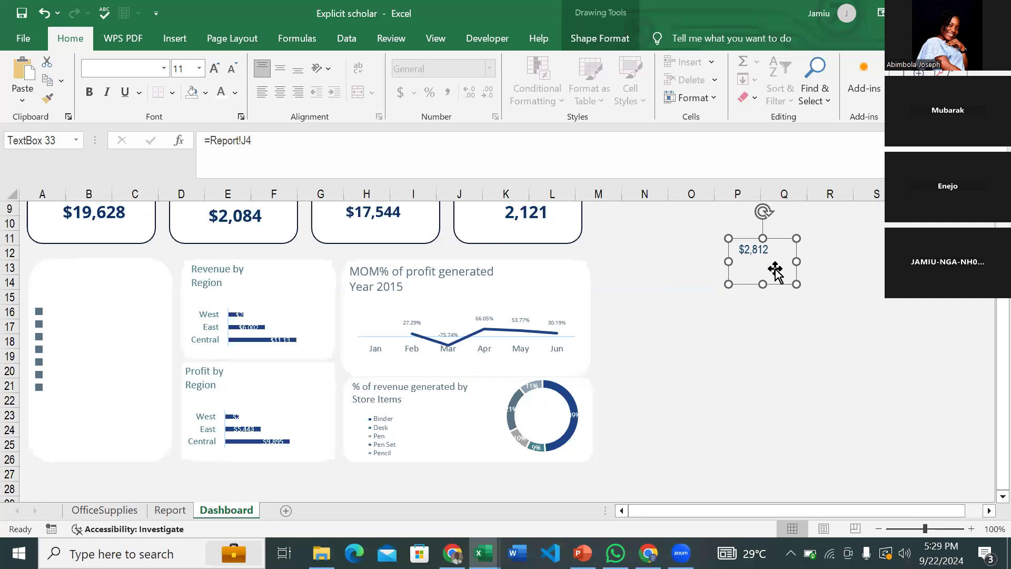
- Shrink the $2,812 box to font size 9 and place it in the left card near row 17
left_click_drag(793, 284, 785, 274)
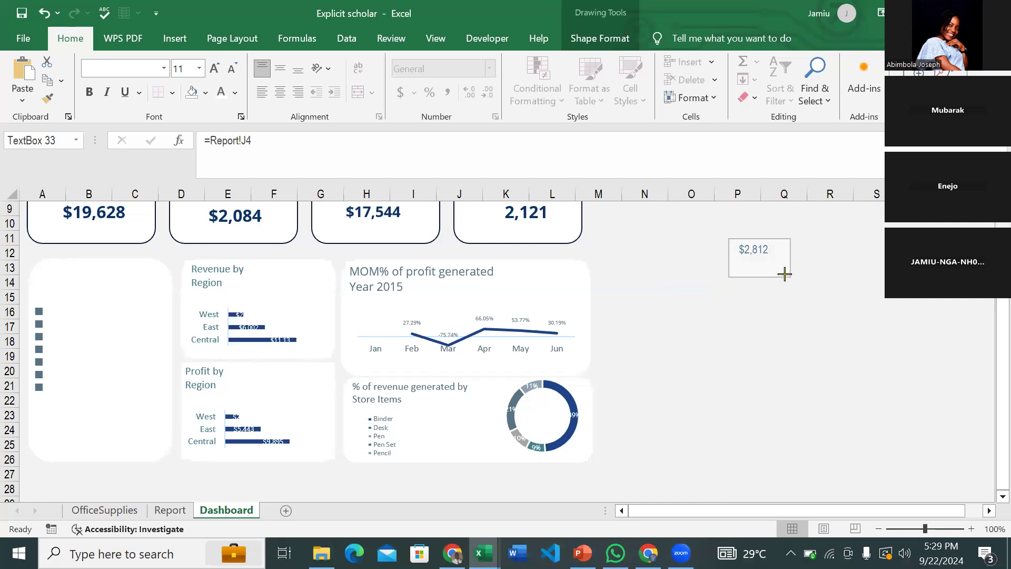
left_click(144, 66)
type("Open Sans")
key("Escape")
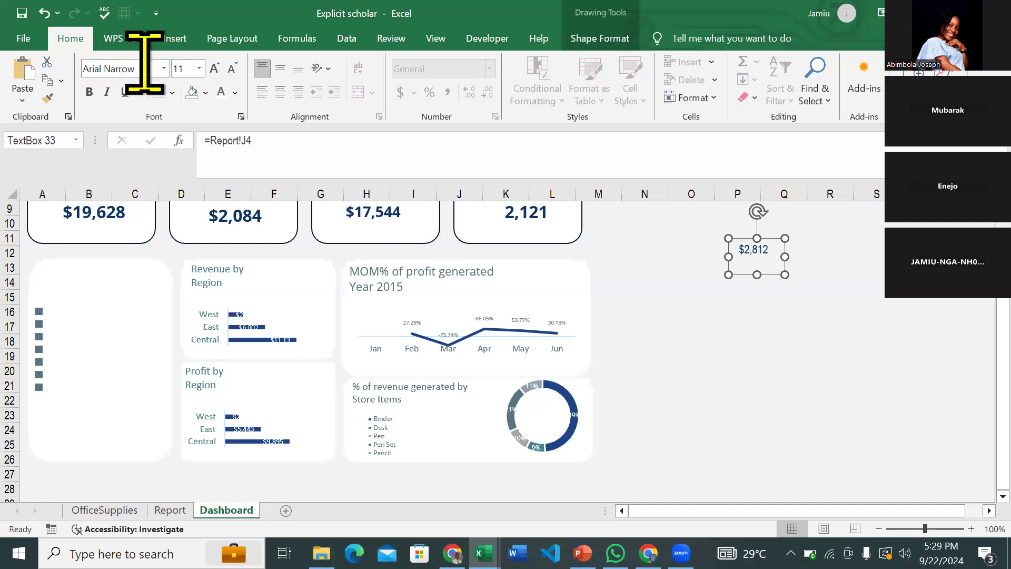
left_click(232, 69)
left_click(232, 69)
left_click(233, 69)
left_click_drag(786, 240, 160, 299)
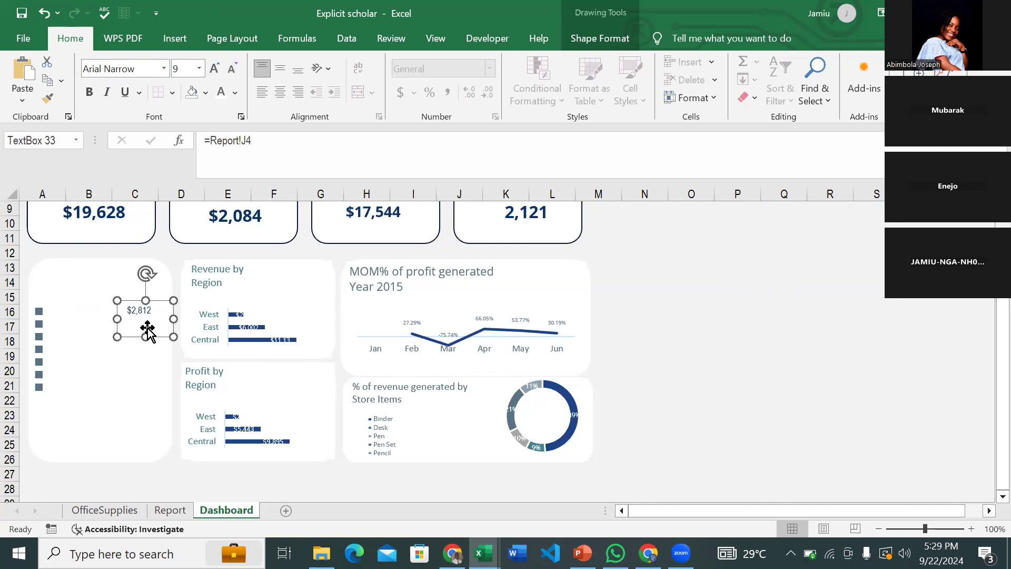
left_click_drag(145, 338, 145, 322)
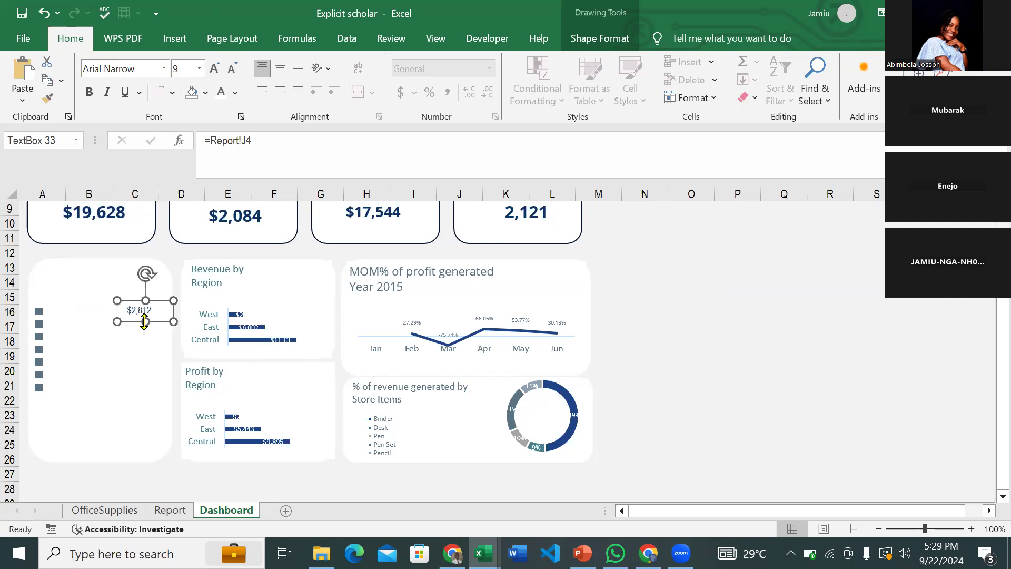
- Add copies below it linked to J5 ($1,750) and J6 ($3,109), both at size 10
key("ctrl+d")
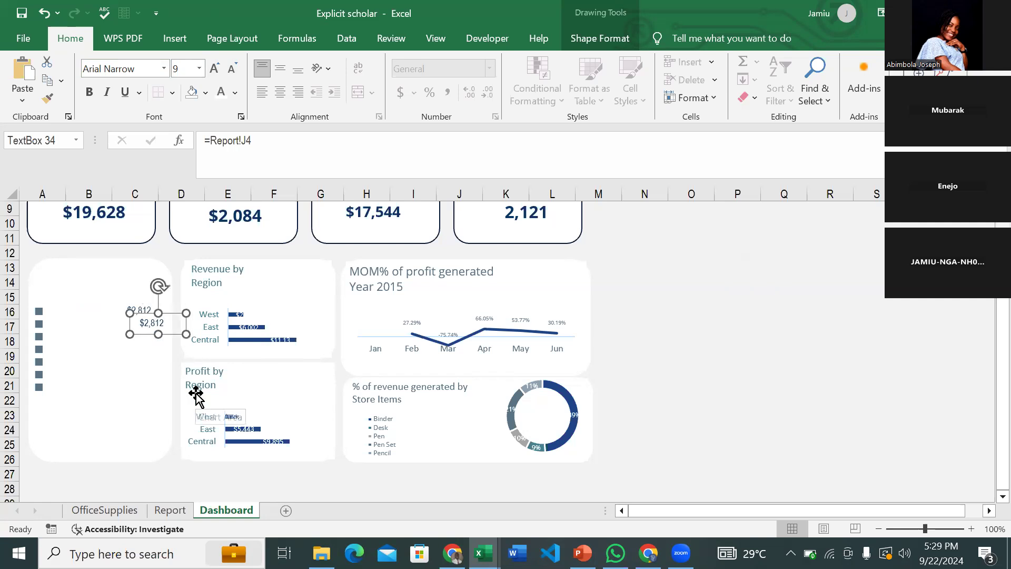
left_click_drag(178, 311, 162, 312)
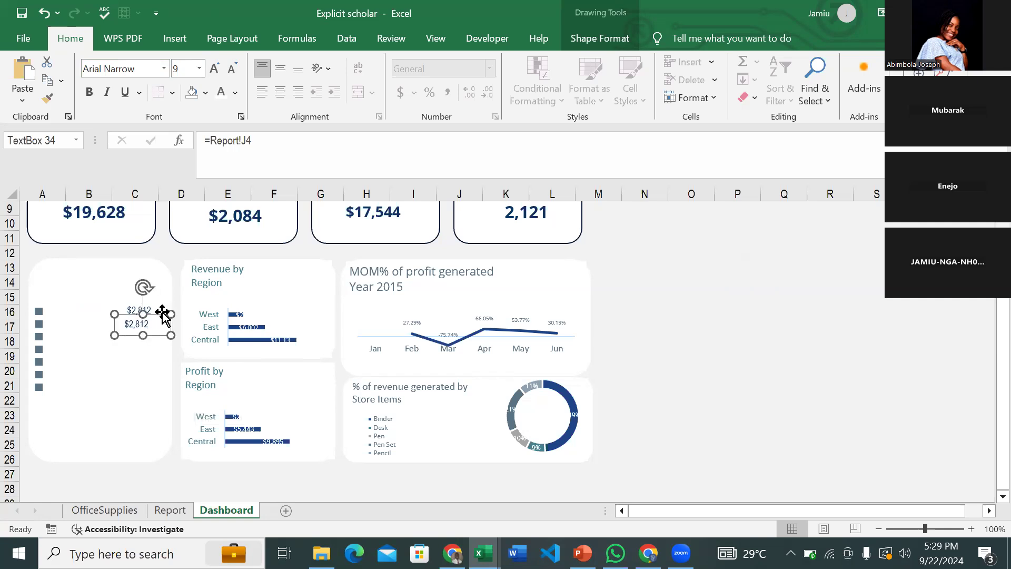
left_click(273, 150)
type("5")
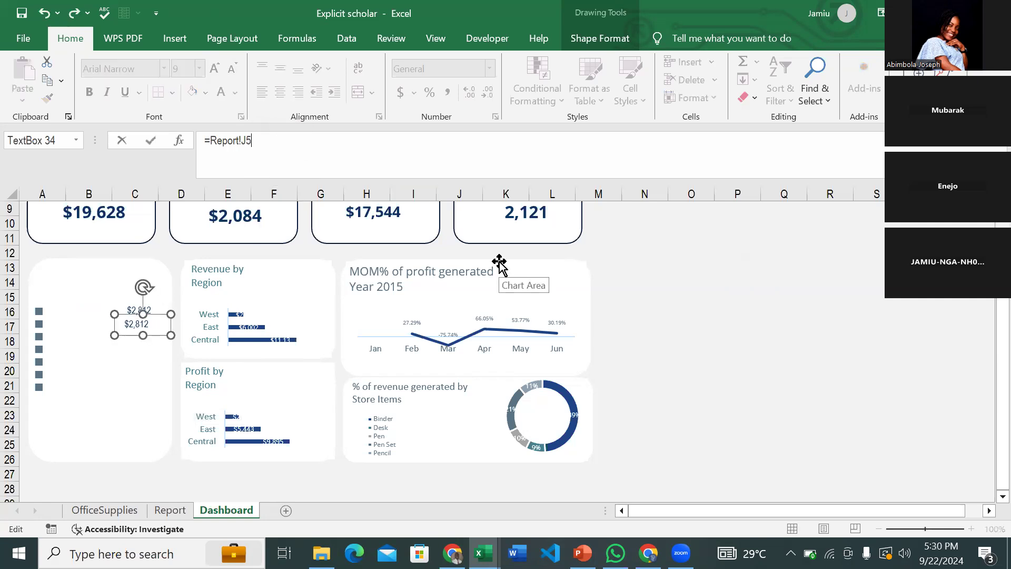
key("Return")
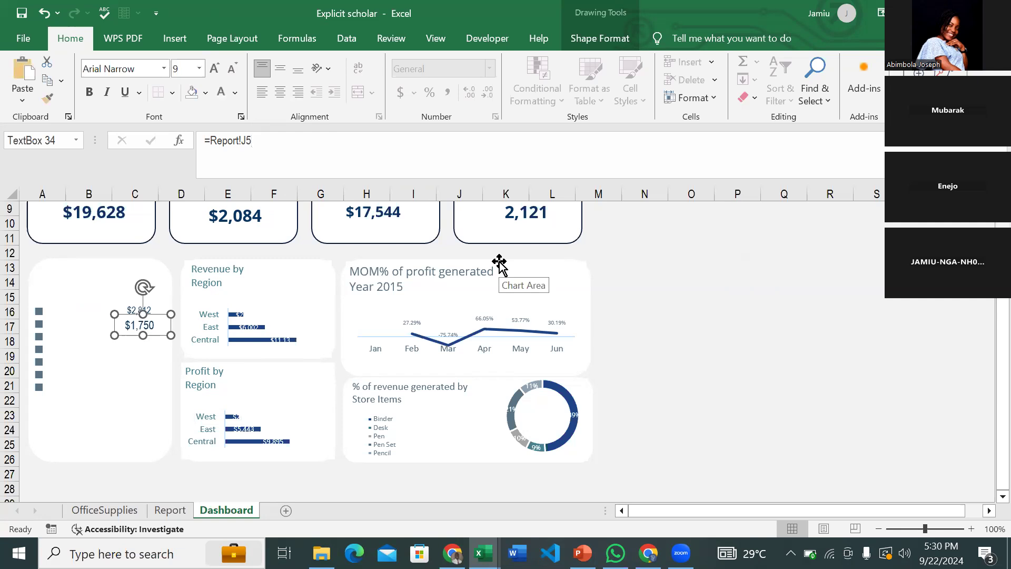
key("ctrl+shift+period")
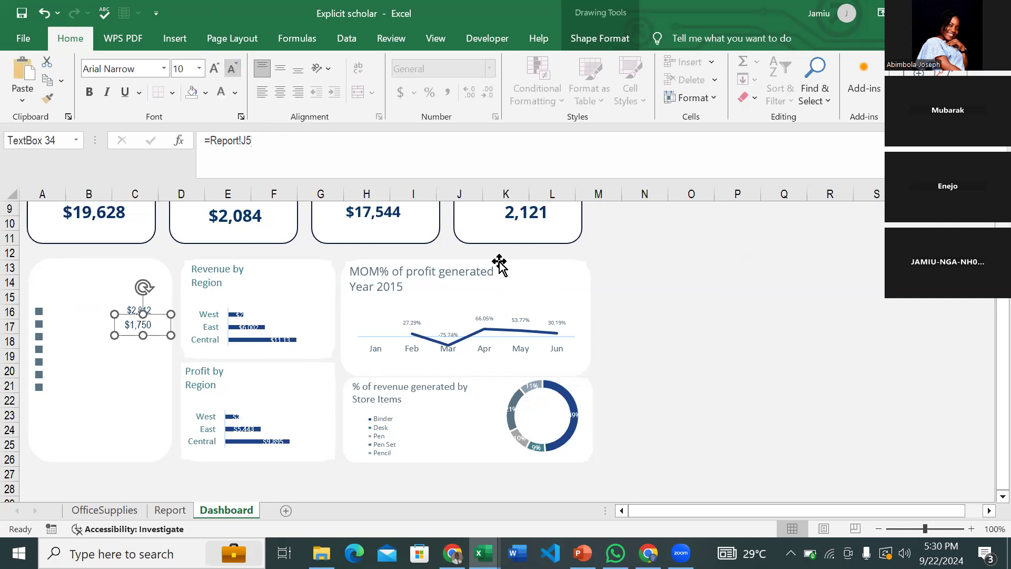
key("ctrl+d")
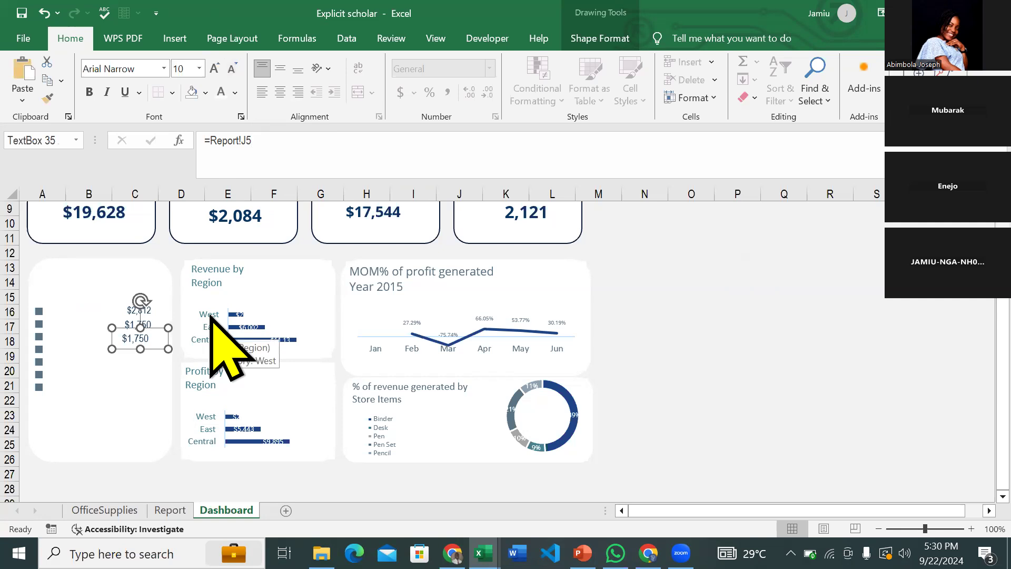
left_click(275, 158)
key("BackSpace")
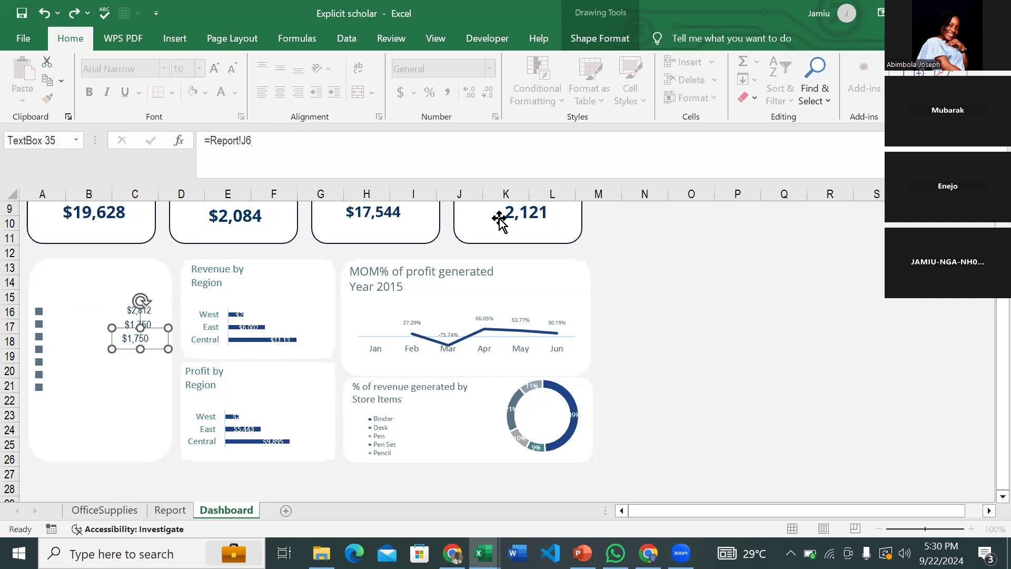
type("6")
key("Return")
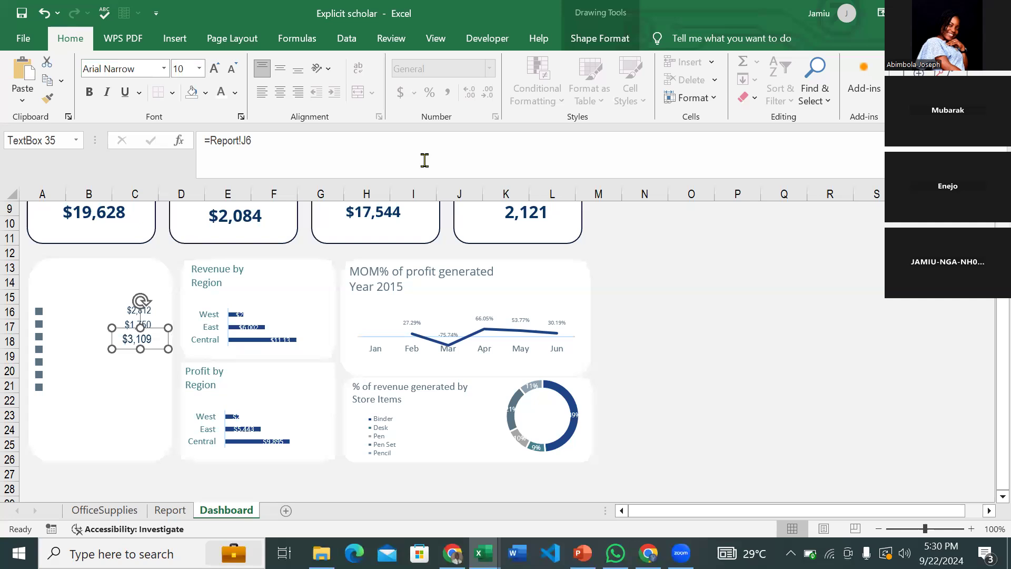
left_click(232, 69)
left_click(232, 68)
- Add copies linked to J7 ($1,388, size 9) and J8 ($2,363, size 10)
key("ctrl+d")
left_click(280, 158)
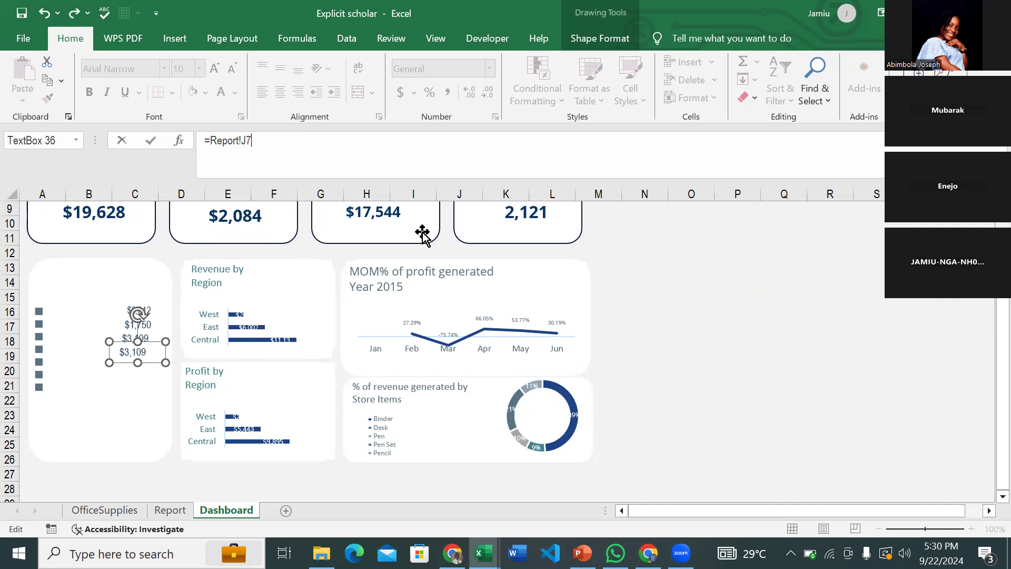
key("Return")
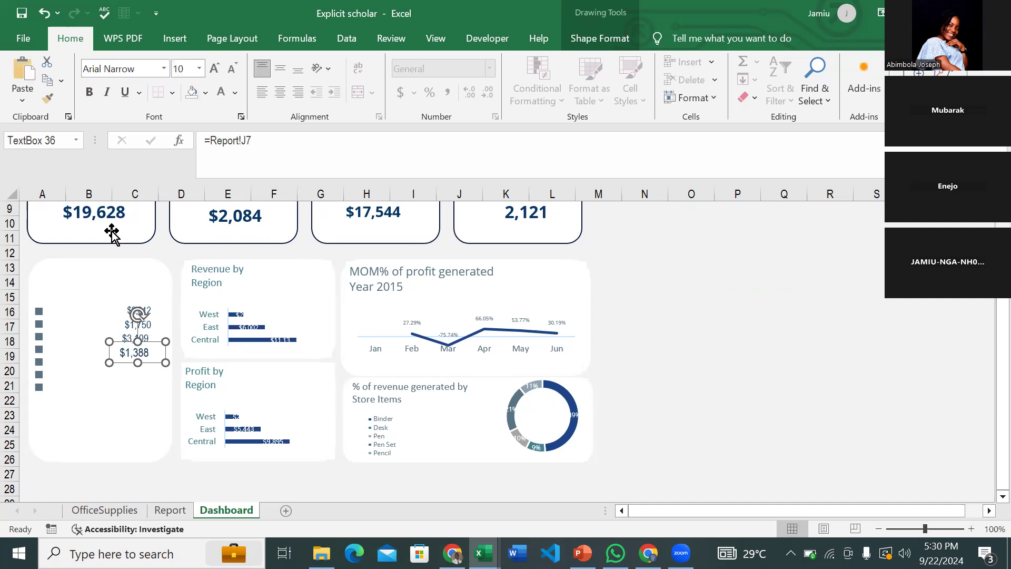
key("ctrl+shift+comma")
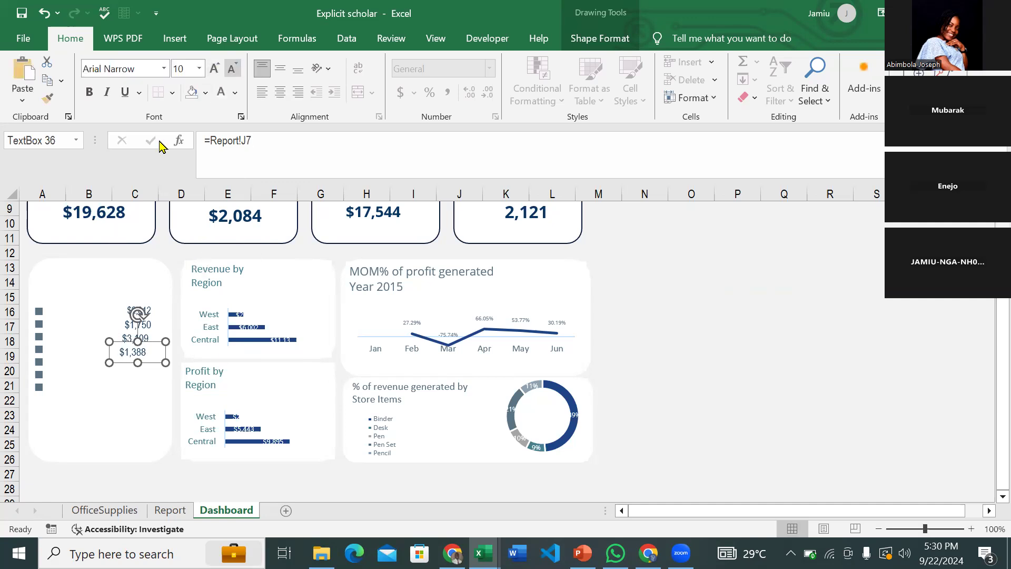
key("ctrl+shift+comma")
key("ctrl+d")
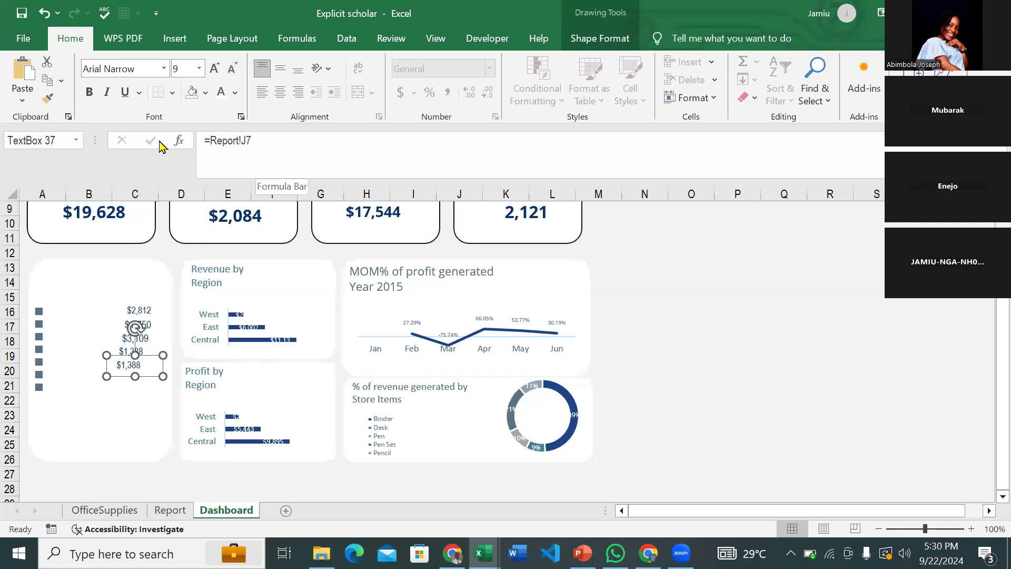
left_click(378, 174)
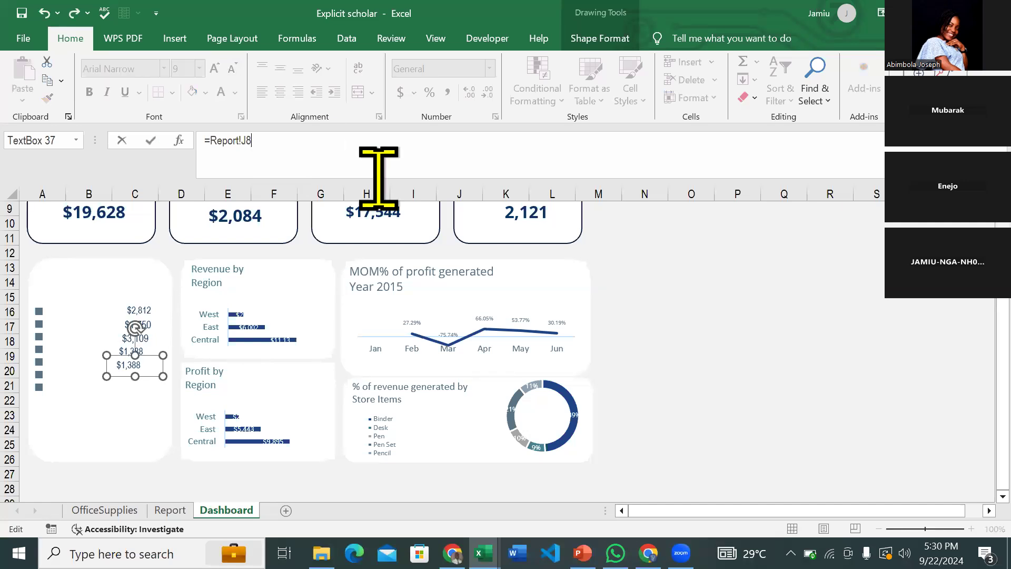
key("Return")
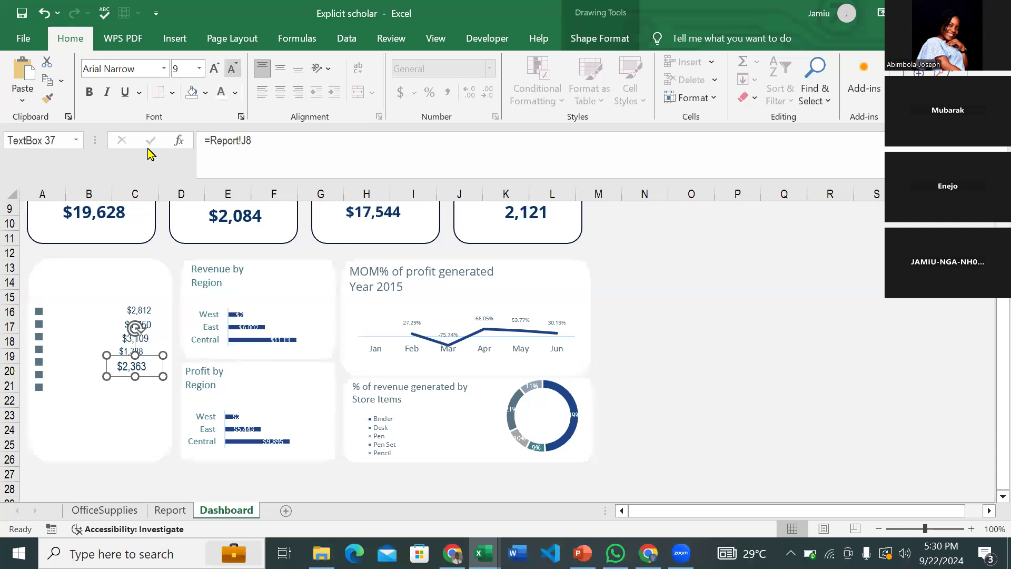
key("ctrl+shift+period")
key("ctrl+shift+period")
key("ctrl+shift+comma")
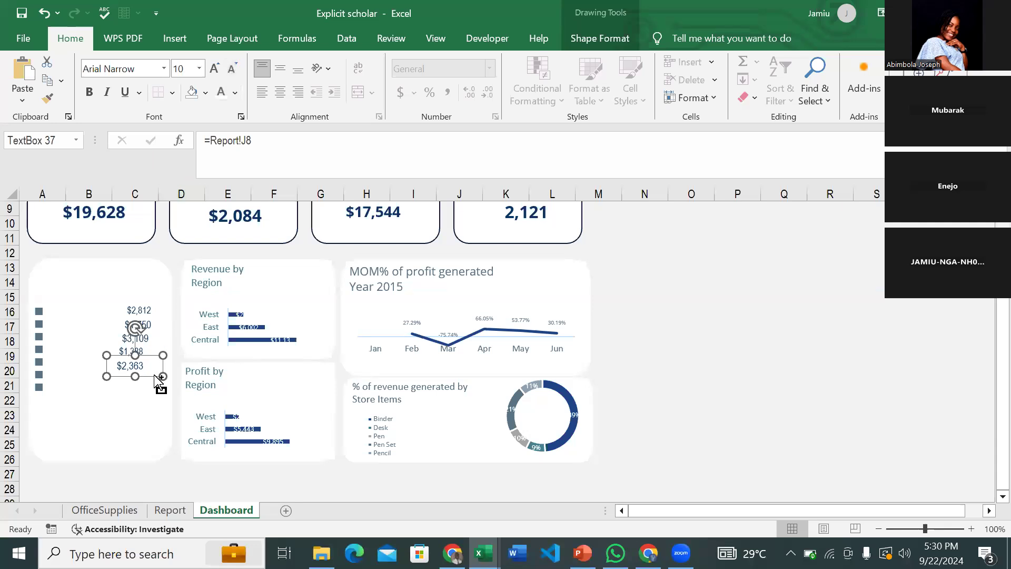
- Add a J9 copy showing $1,641, then a J10 copy showing $3,102 beneath it
key("ctrl+d")
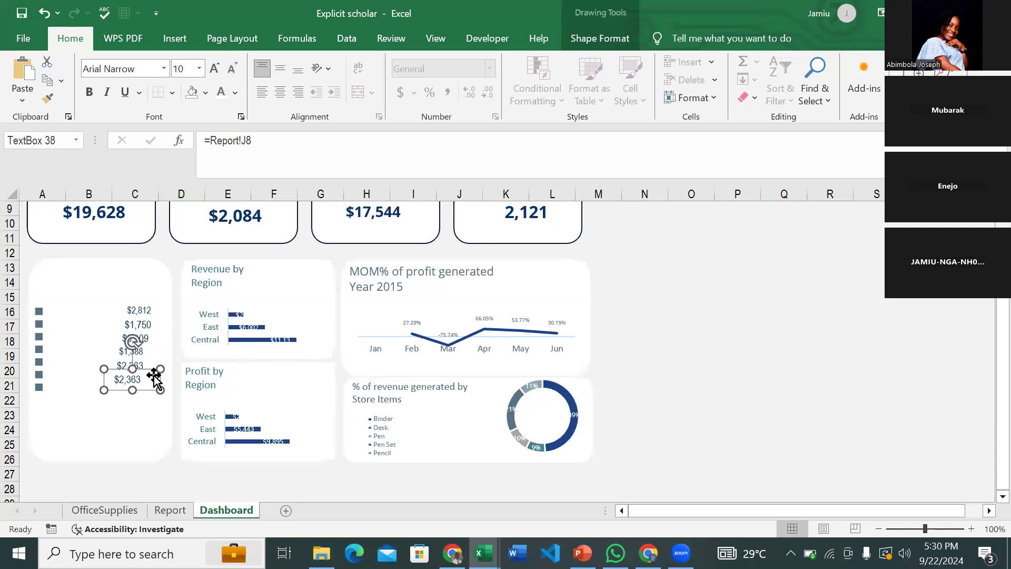
left_click(293, 143)
key("BackSpace")
key("Return")
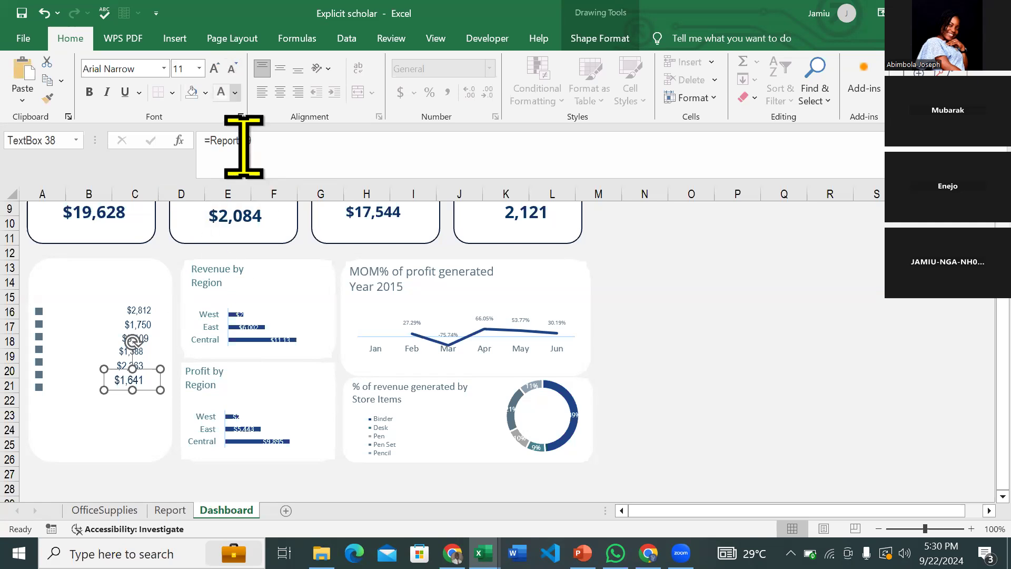
left_click(184, 315)
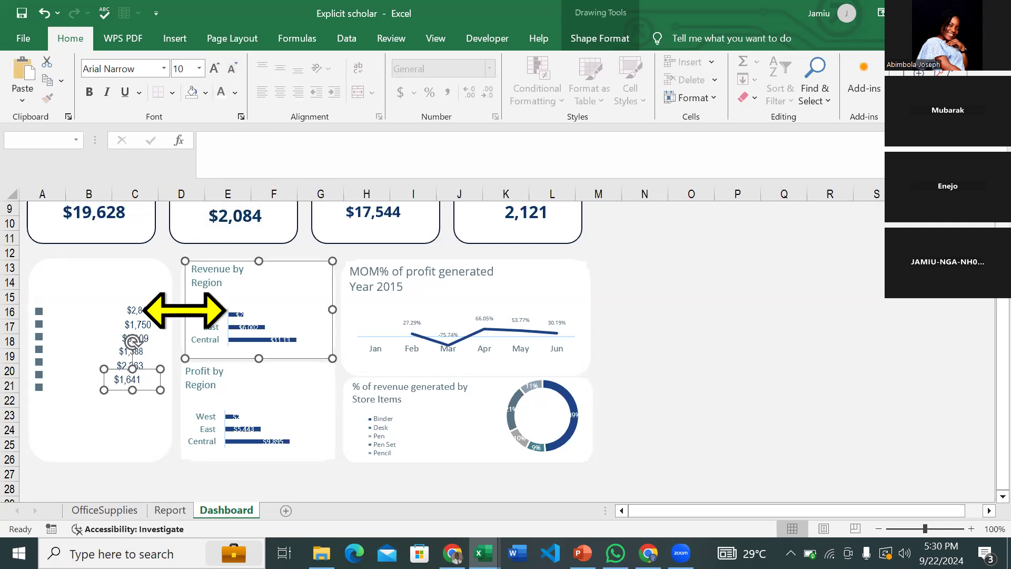
left_click(154, 384)
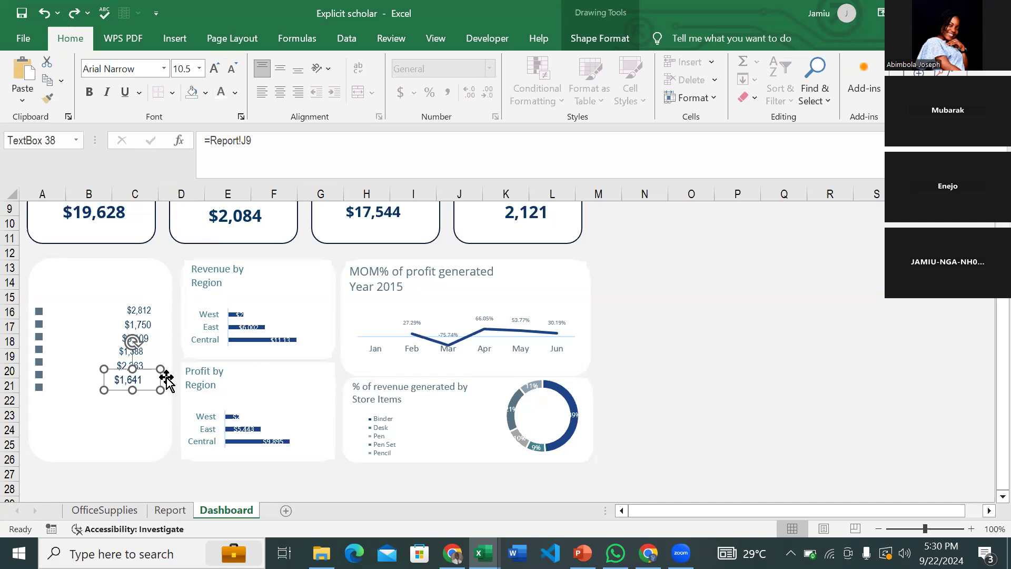
key("Escape")
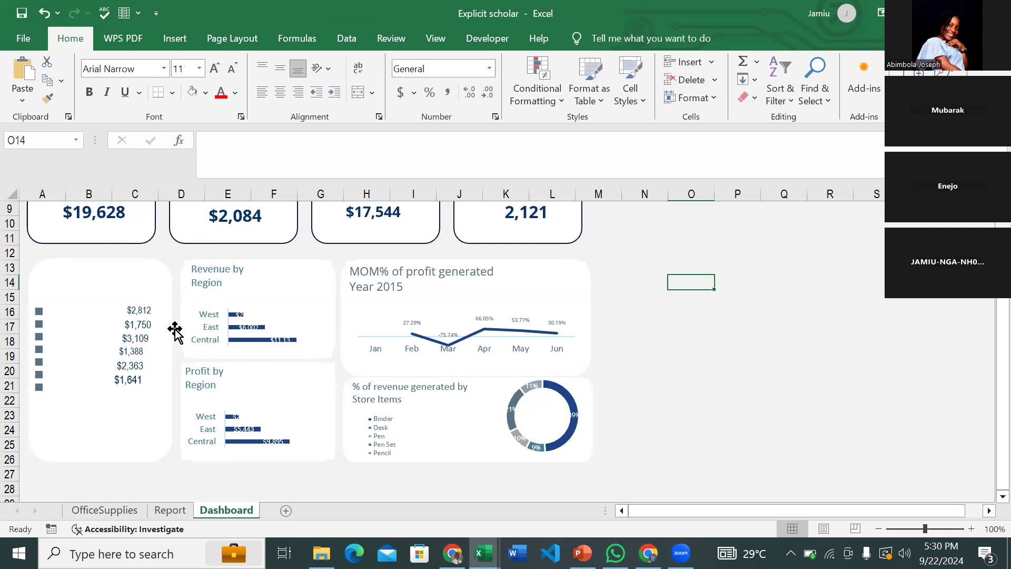
key("ctrl+z")
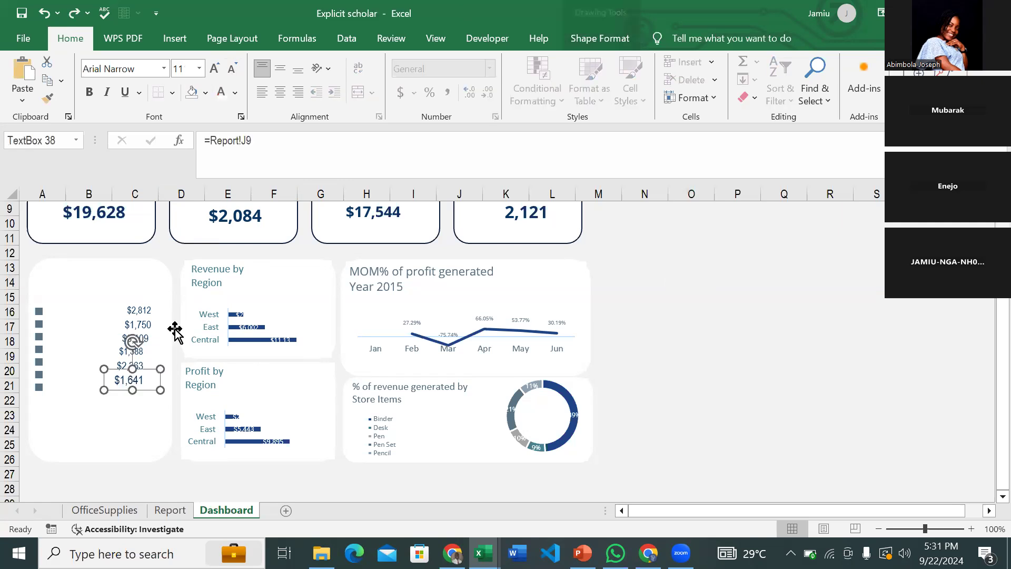
key("ctrl+d")
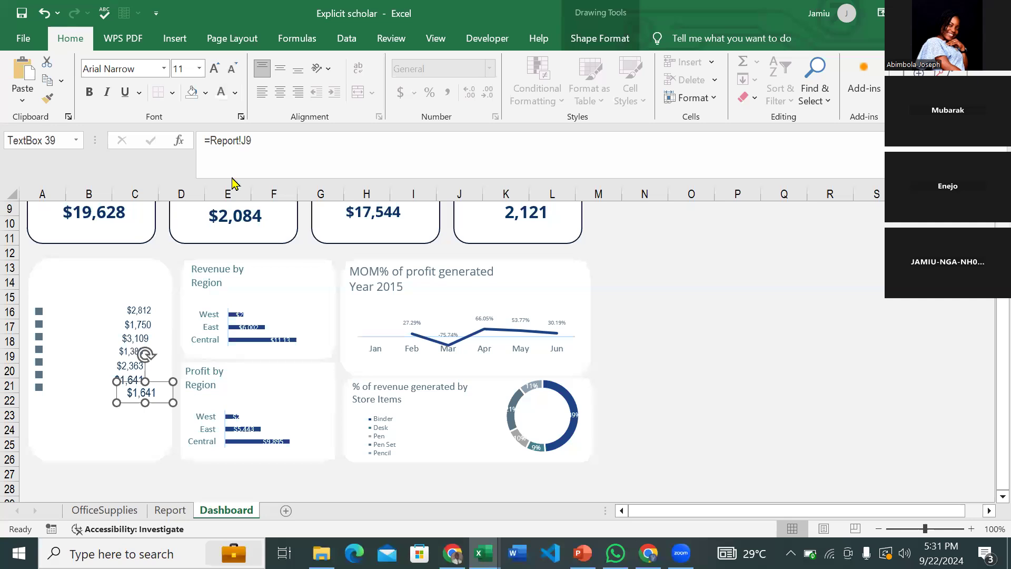
key("BackSpace")
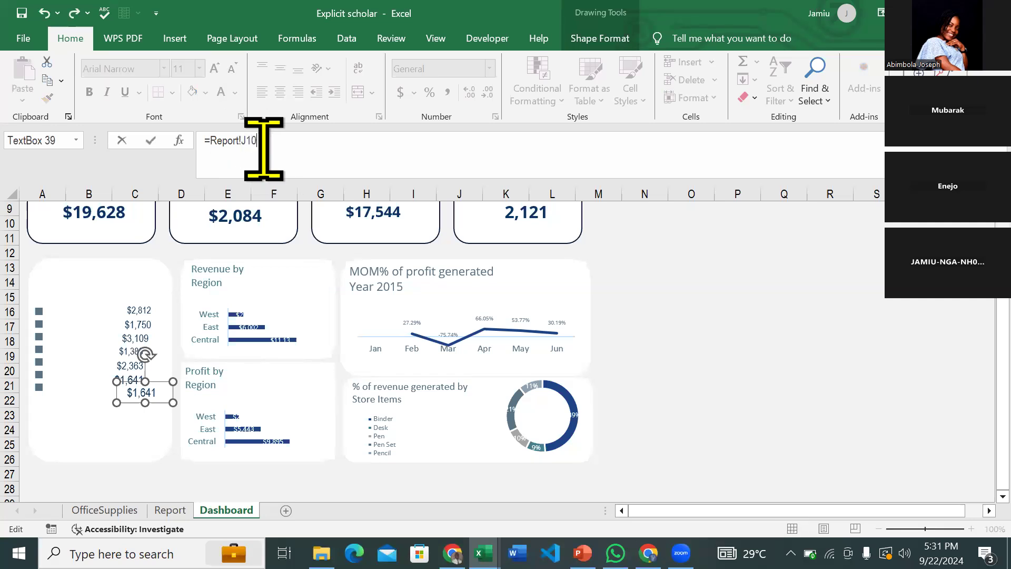
key("Return")
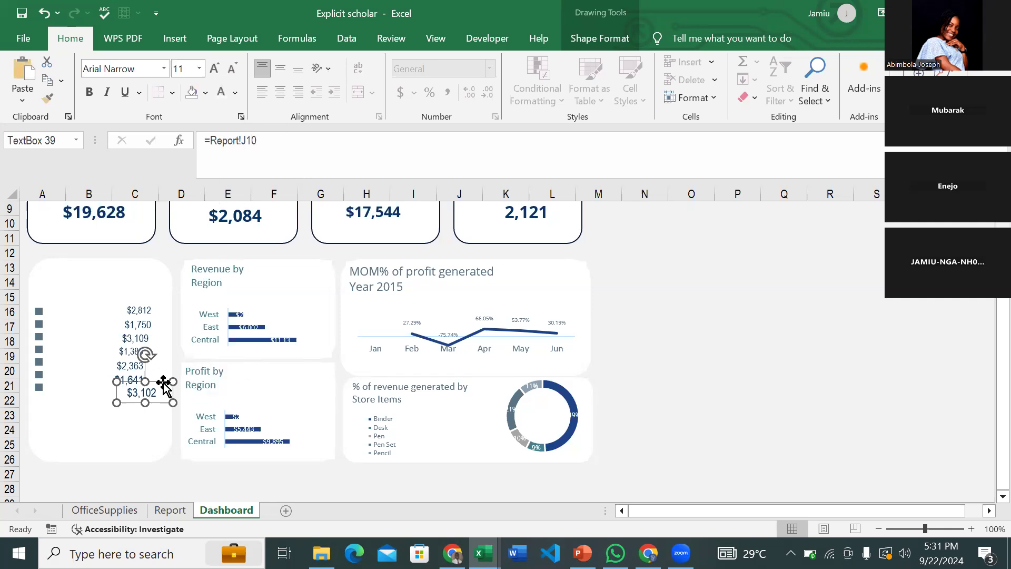
left_click_drag(147, 389, 145, 390)
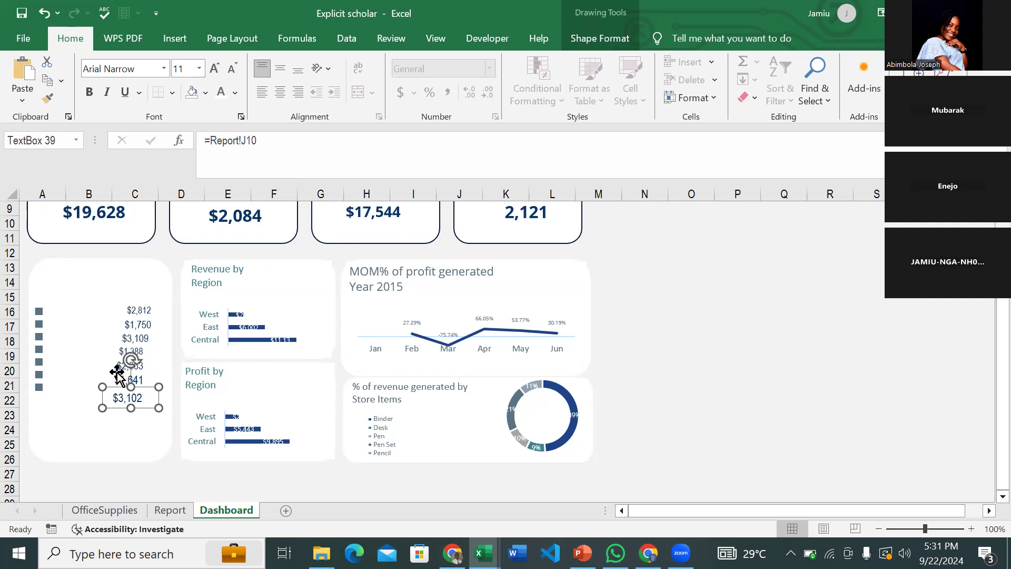
- Begin multi-selecting the value boxes $2,812, $1,750, $3,109, $1,388, $1,641 and $2,363
left_click(138, 311, "ctrl")
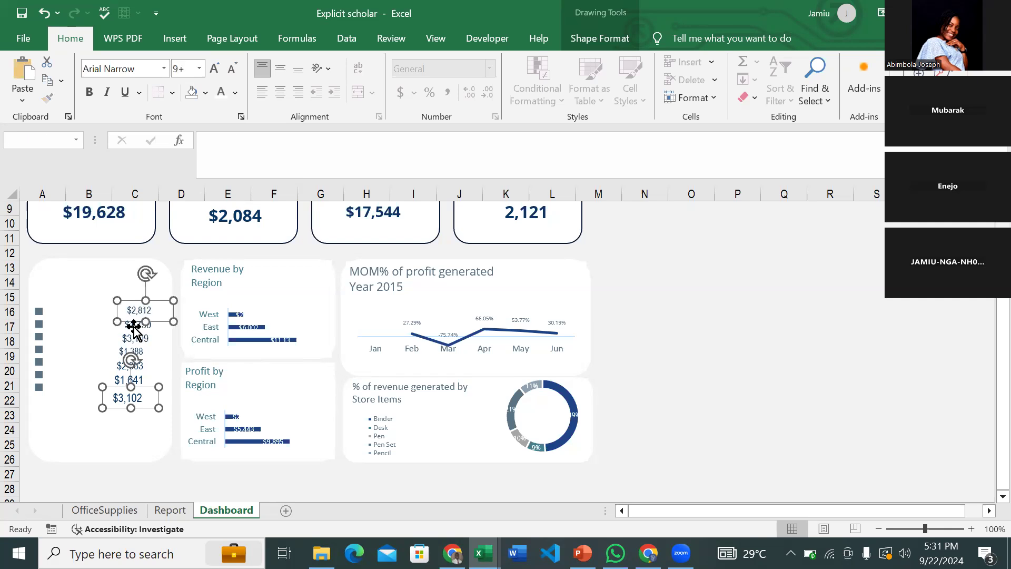
left_click(134, 325, "ctrl")
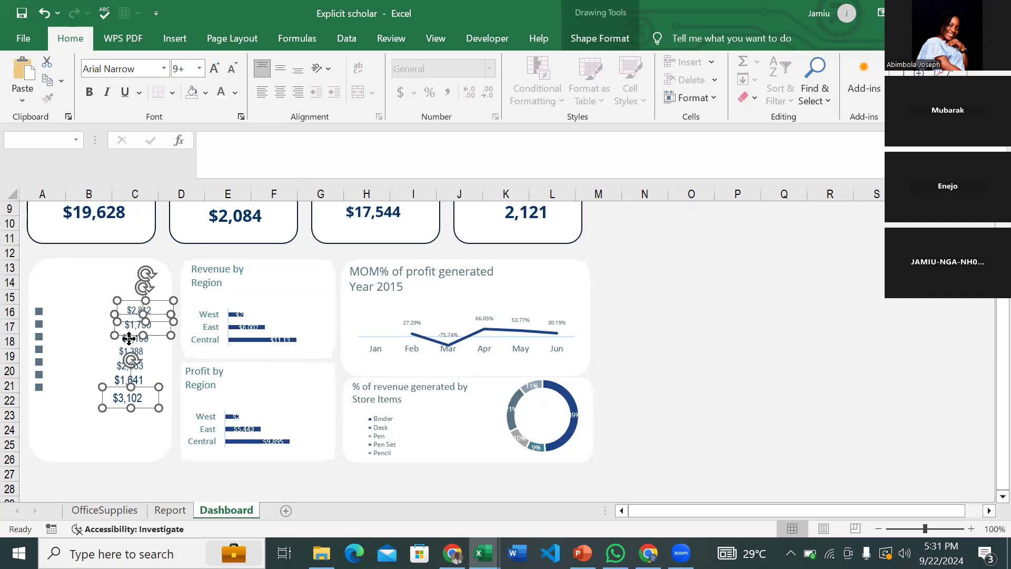
left_click(129, 338, "ctrl")
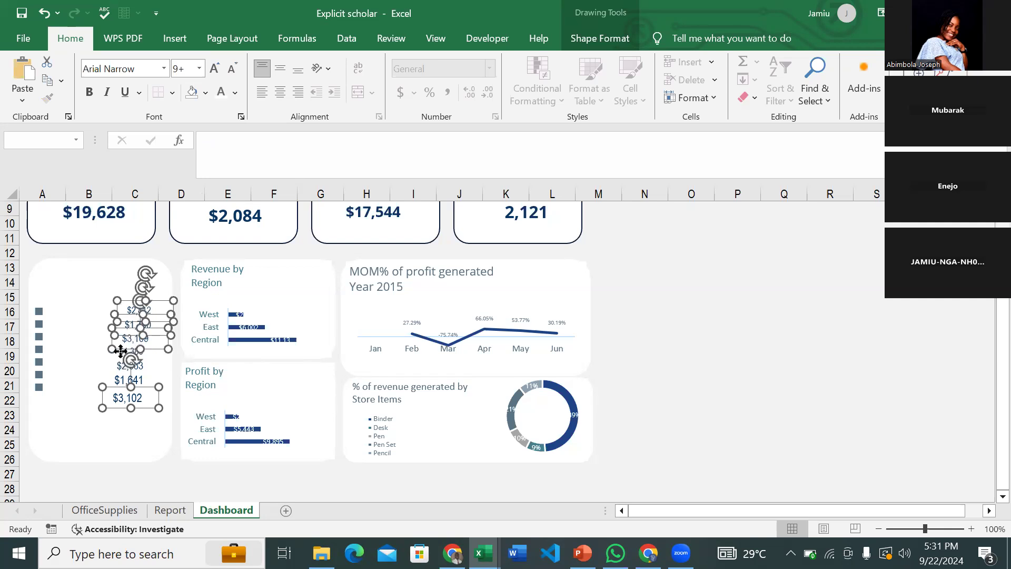
left_click(120, 351, "ctrl")
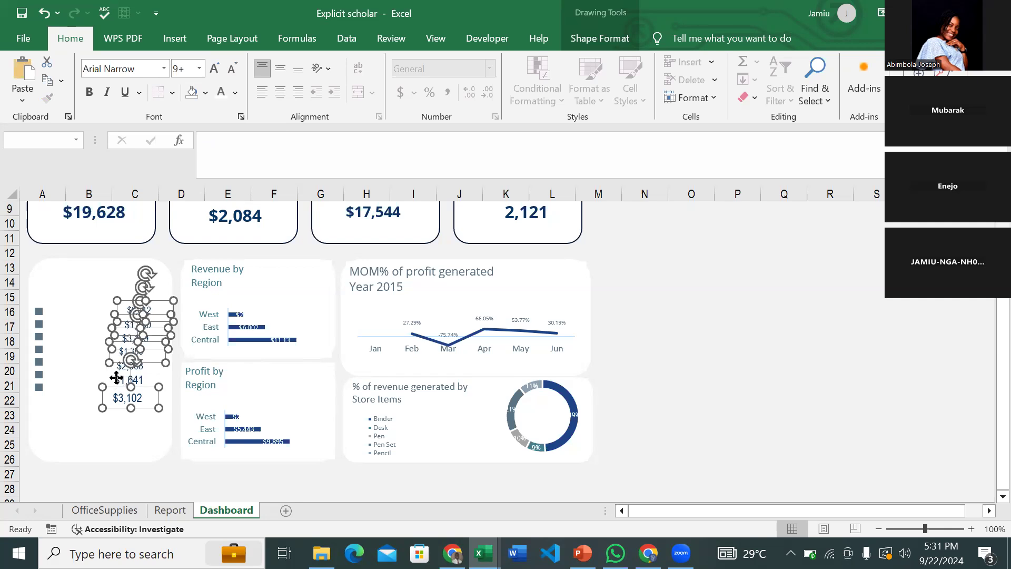
left_click(117, 376, "ctrl")
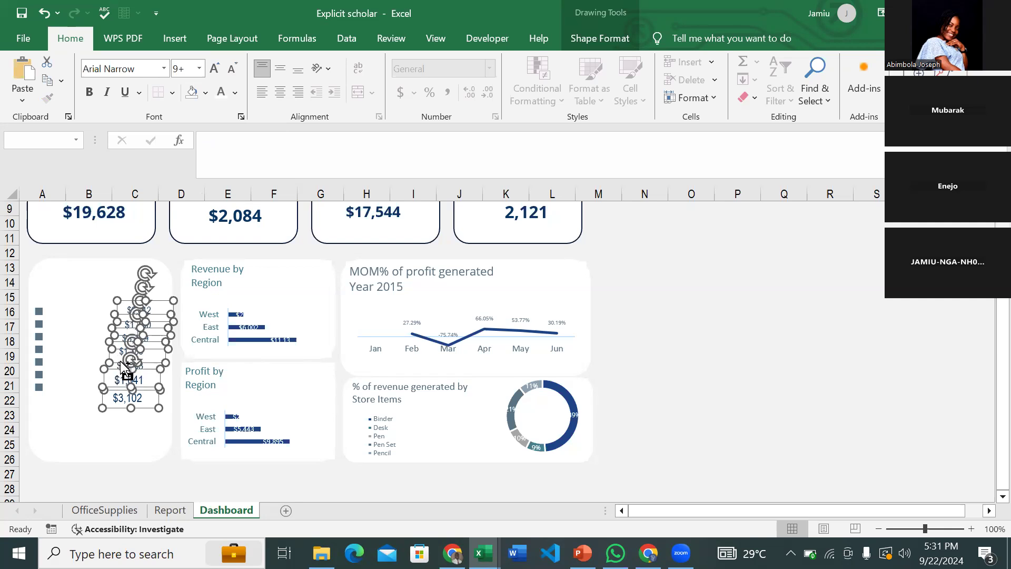
left_click(121, 363, "ctrl")
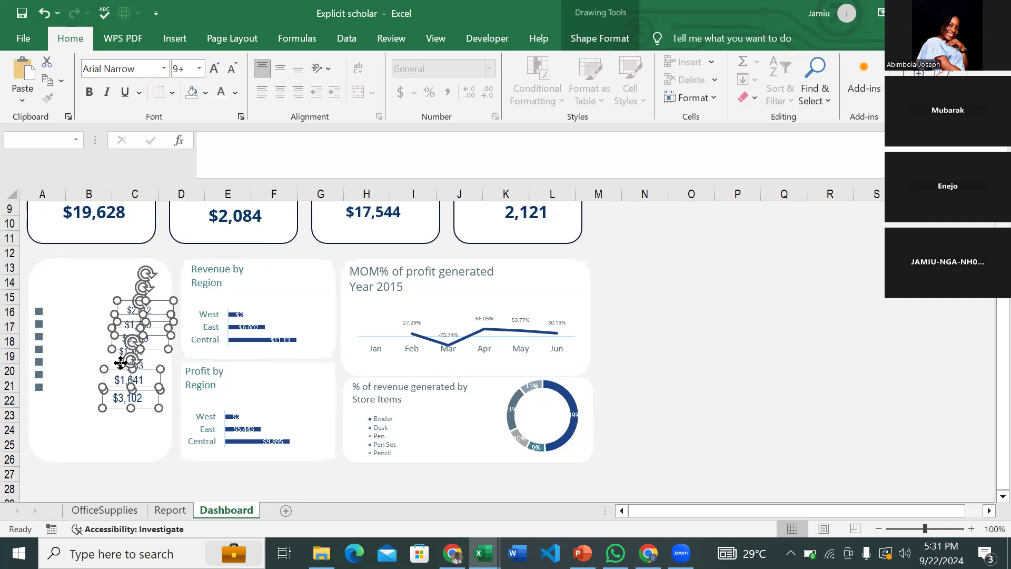
left_click(120, 364, "ctrl")
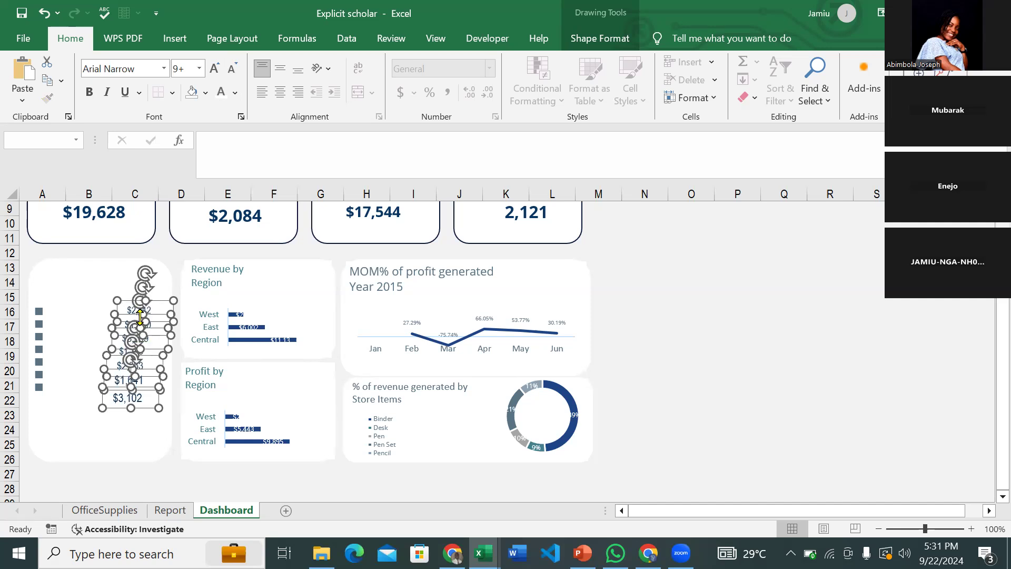
left_click(109, 276)
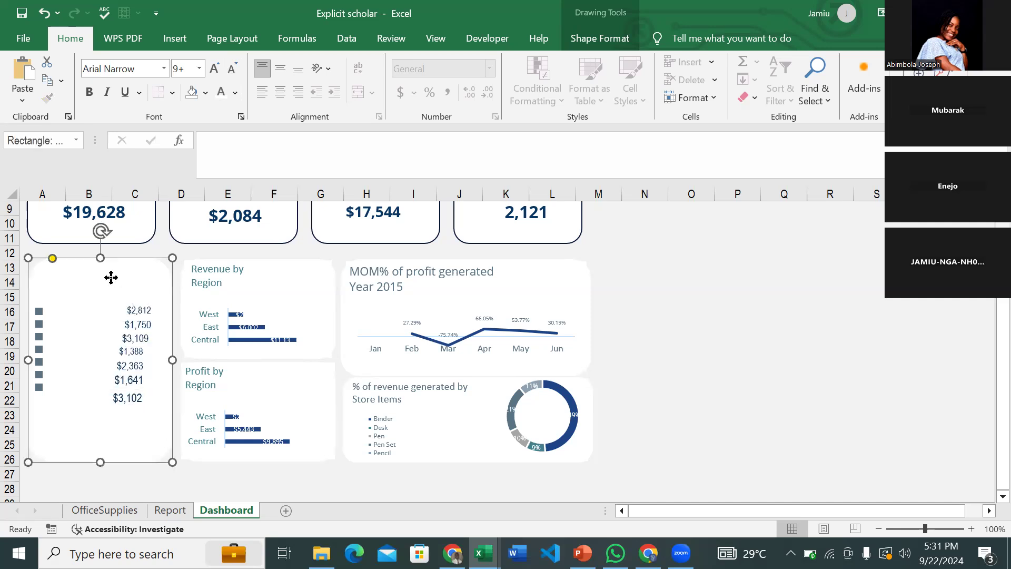
- Reselect the revenue value boxes, this time including $3,102
left_click(138, 325)
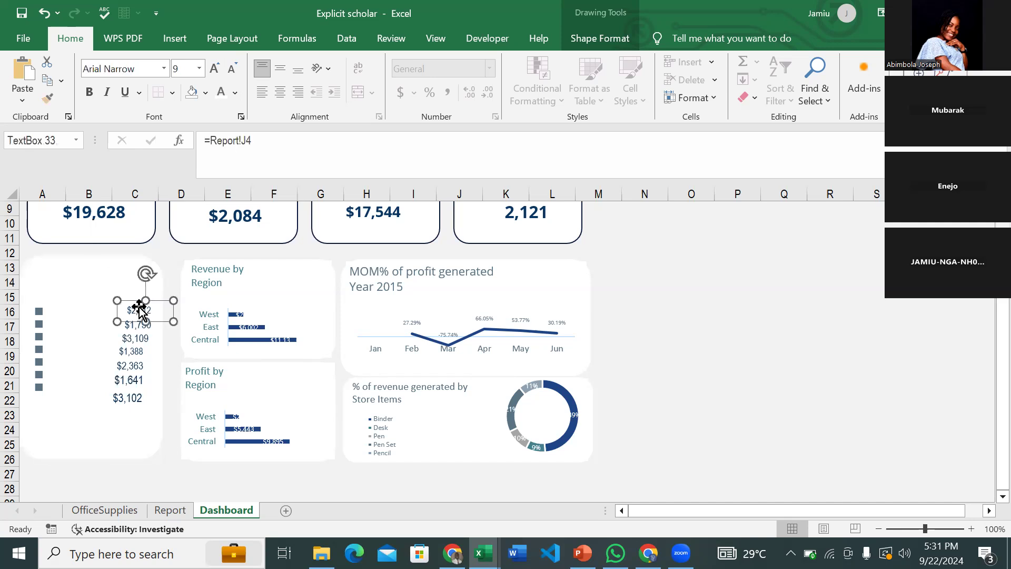
left_click(133, 340, "shift")
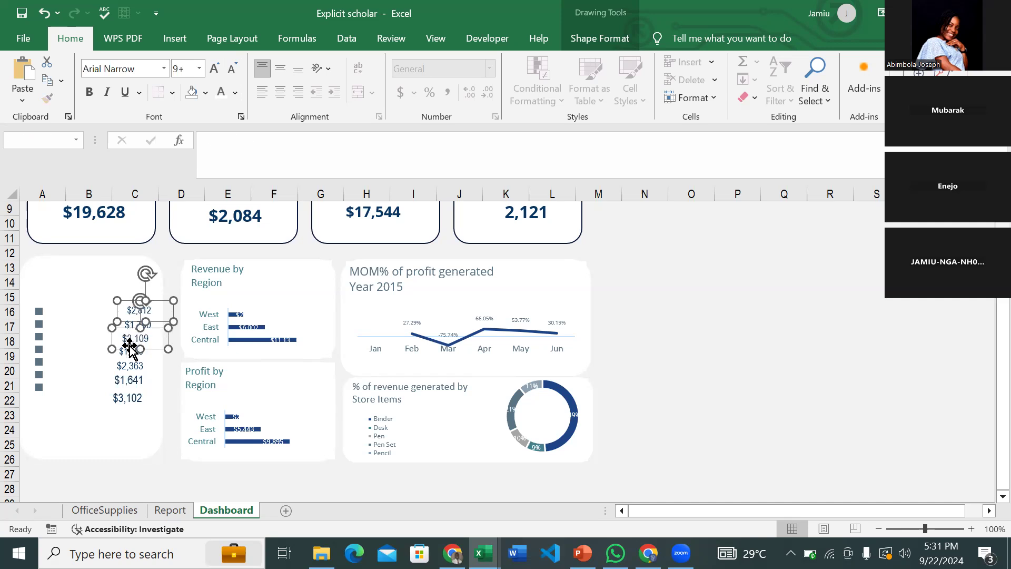
left_click(129, 350, "ctrl")
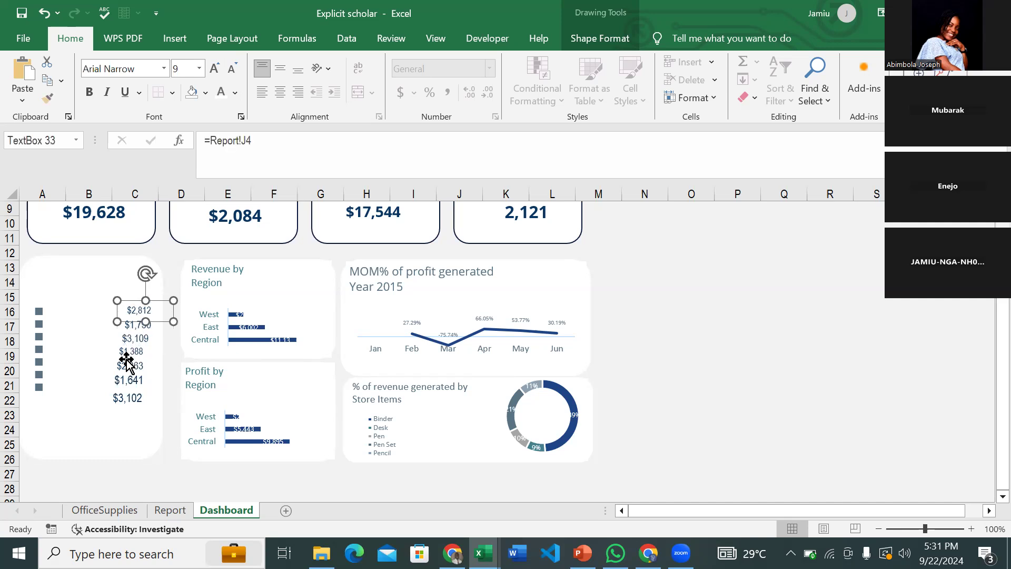
left_click(128, 390, "shift")
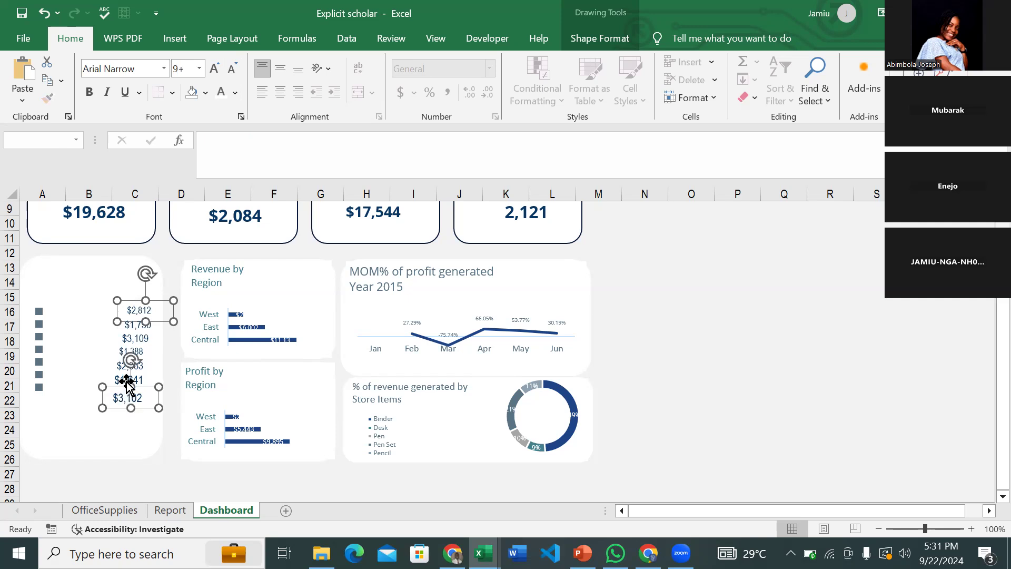
left_click(127, 376, "shift")
left_click(124, 362, "shift")
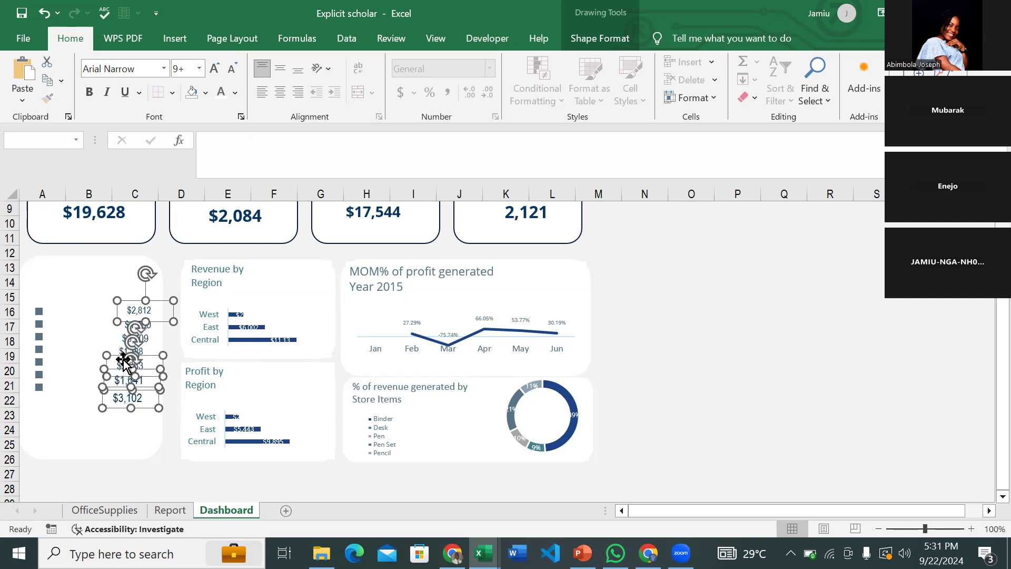
left_click(124, 348, "shift")
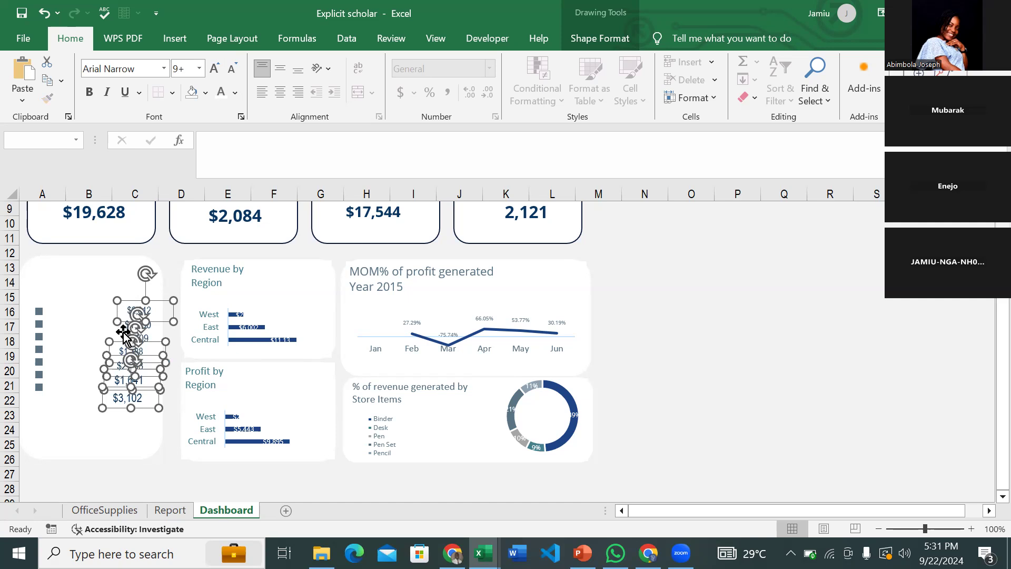
left_click(122, 332, "shift")
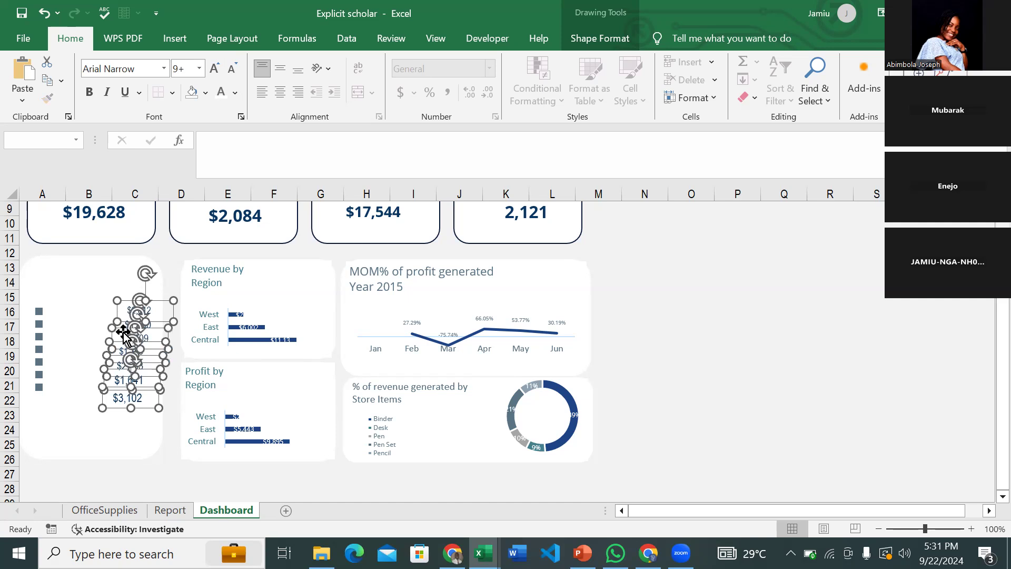
left_click(145, 282)
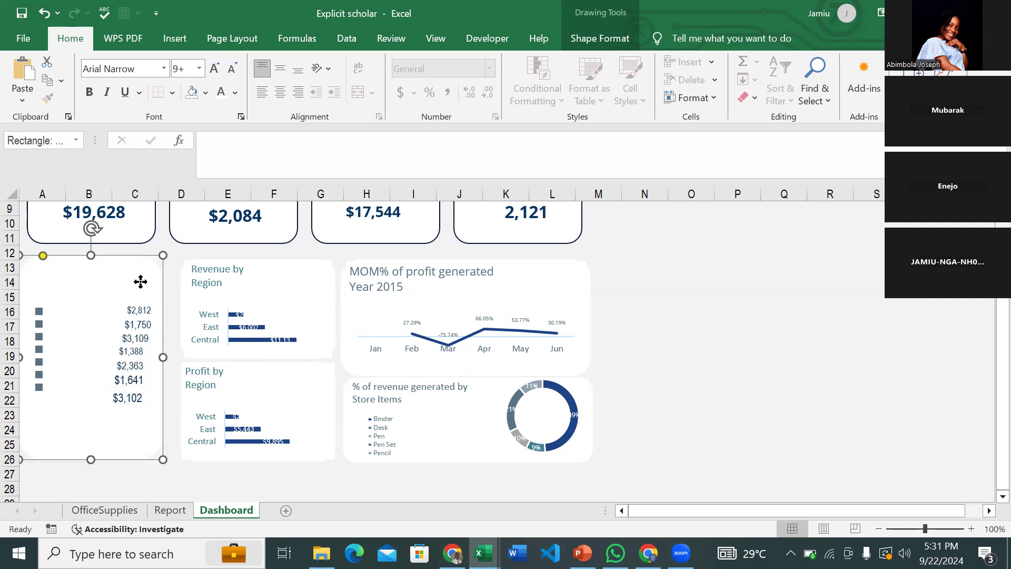
- Undo the accidental card nudge, select all seven value boxes, and show Shape Format
key("ctrl+z")
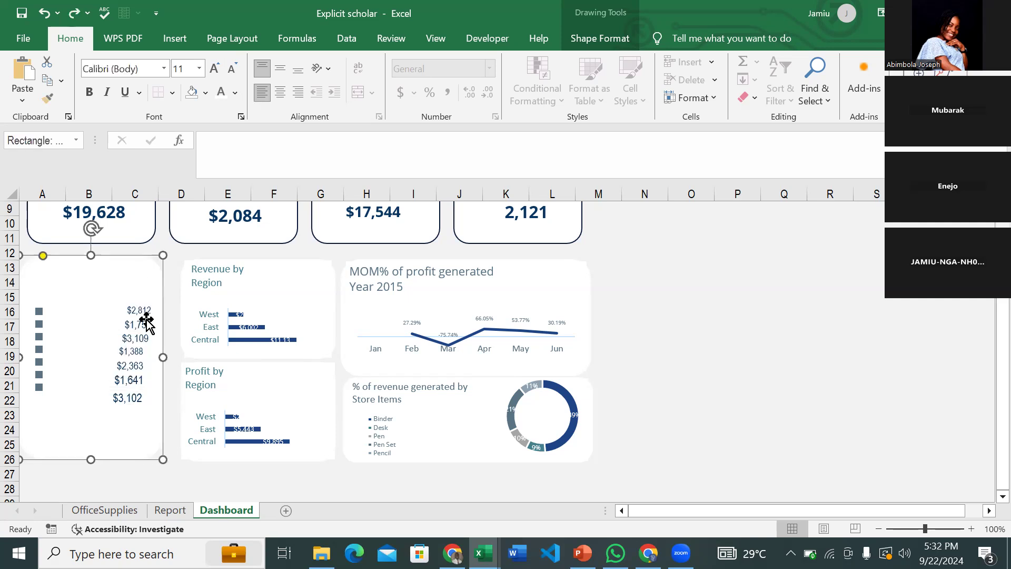
left_click(140, 314)
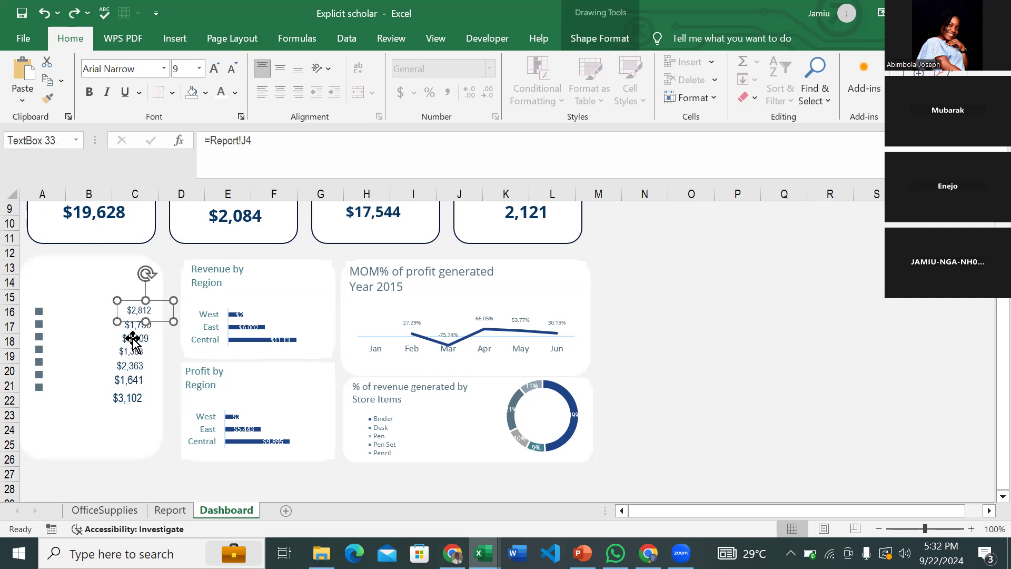
left_click(134, 329, "shift")
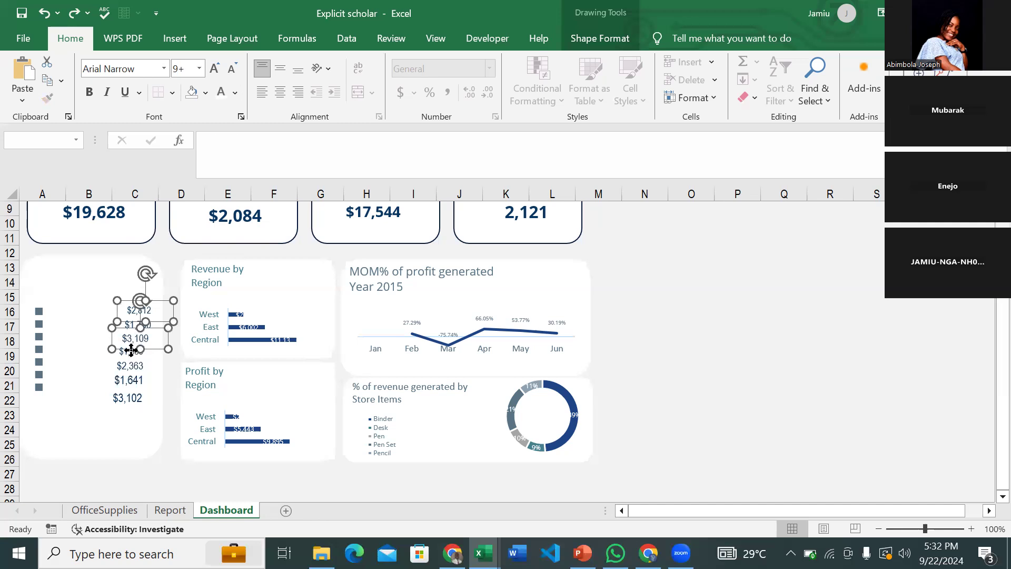
left_click(131, 349, "ctrl")
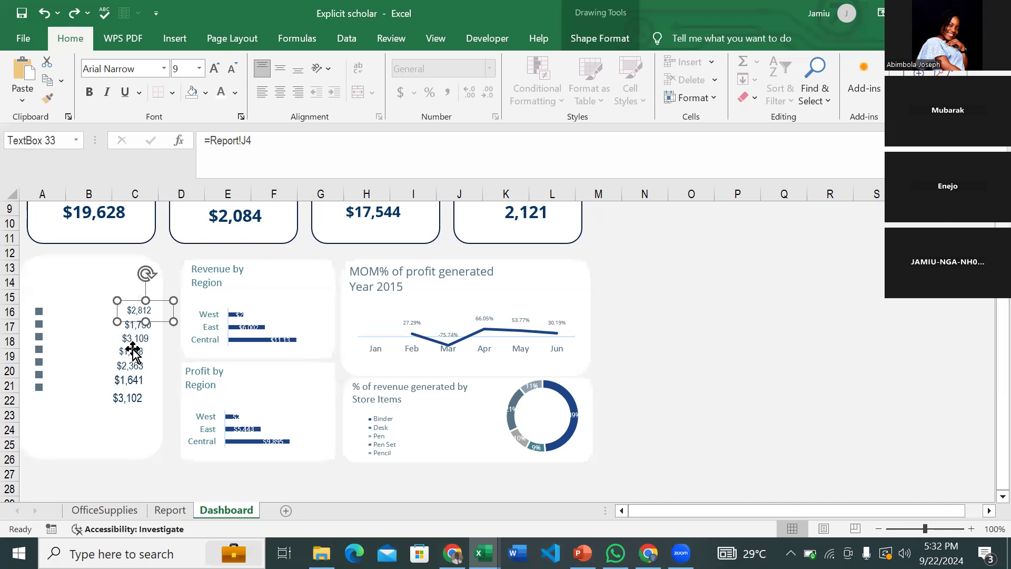
left_click(132, 350, "shift")
left_click(133, 335, "shift")
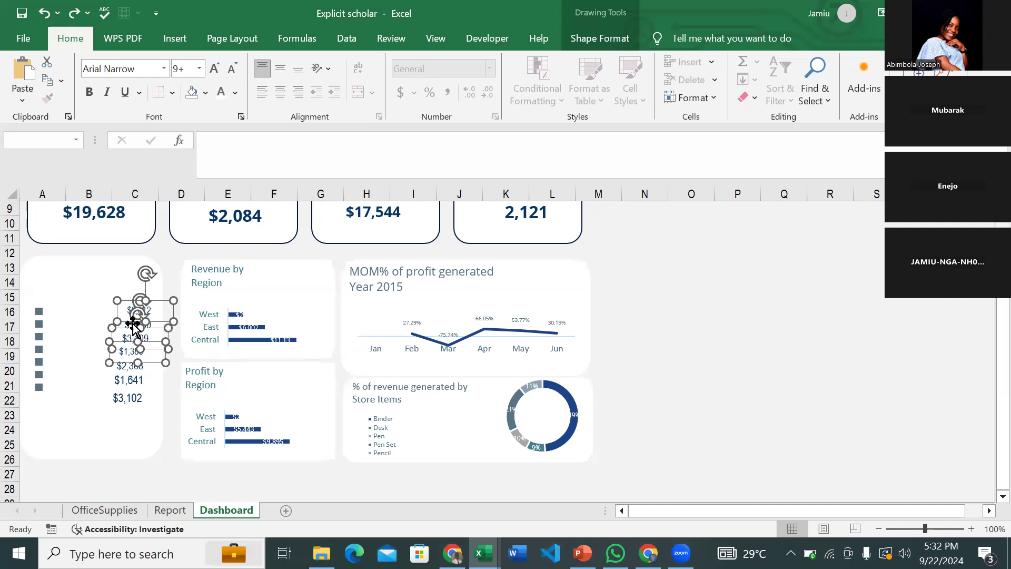
left_click(133, 321, "shift")
left_click(133, 323, "shift")
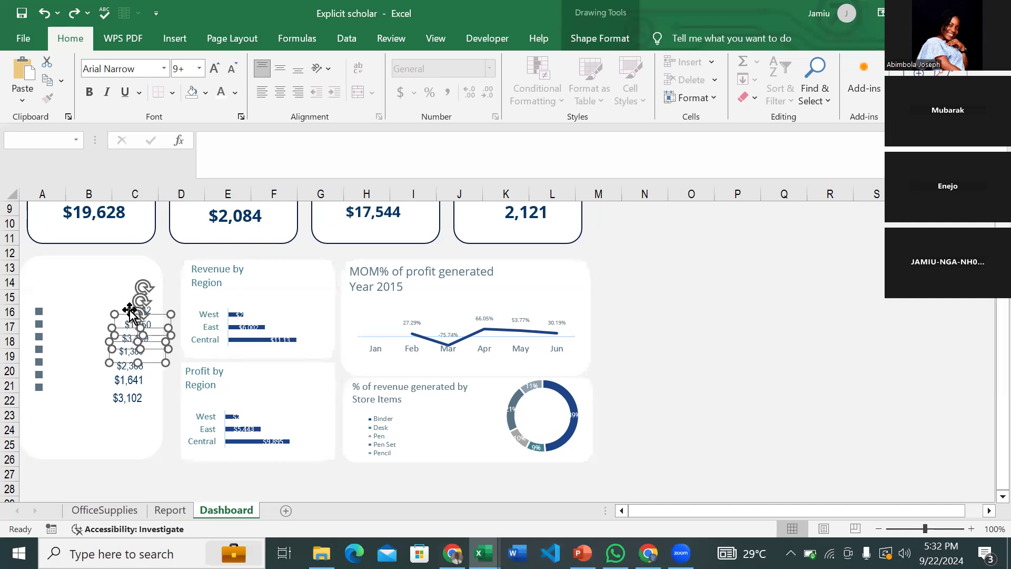
left_click(132, 313, "shift")
left_click(127, 370, "shift")
left_click(124, 381, "shift")
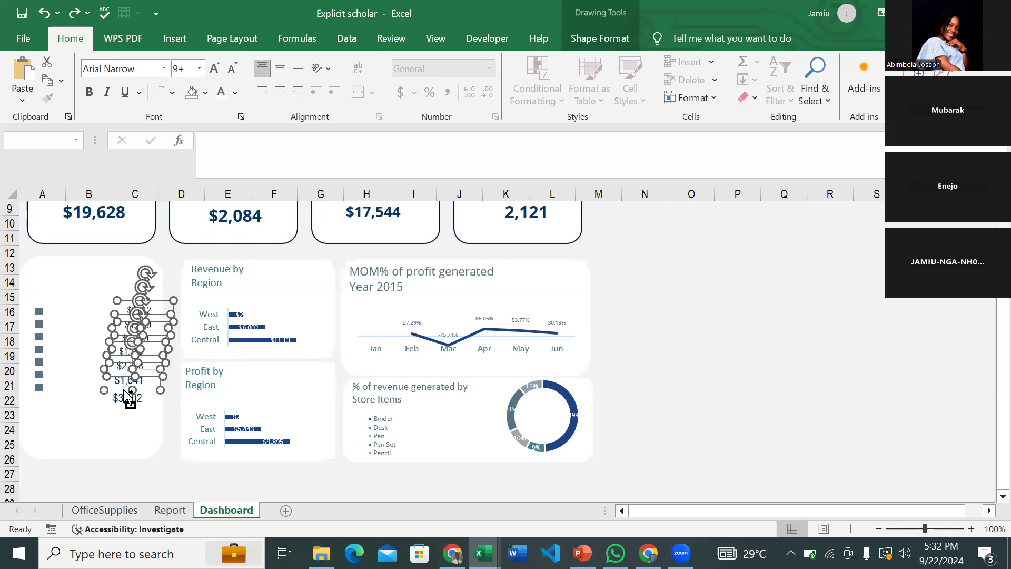
left_click(123, 396, "shift")
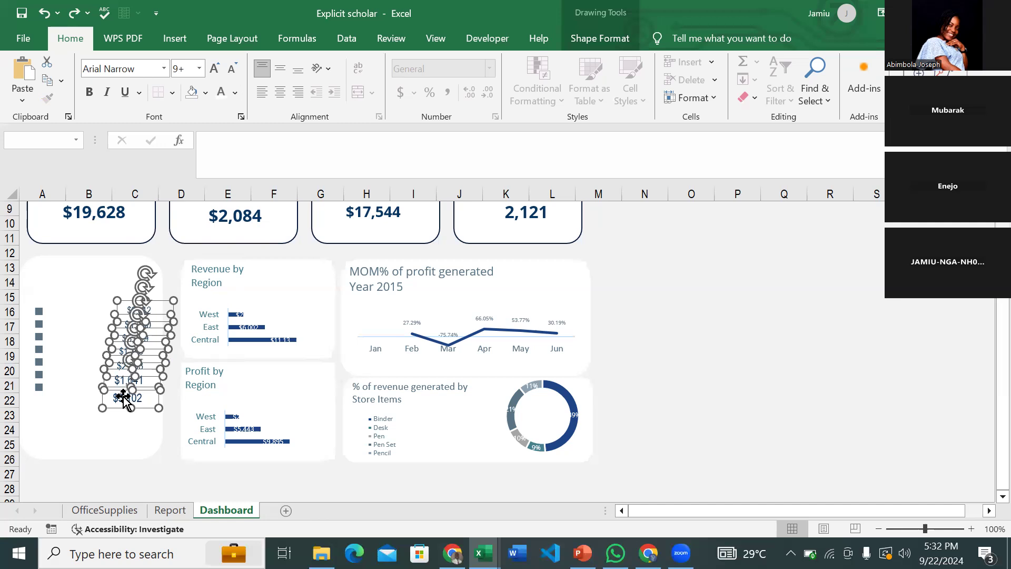
left_click(600, 38)
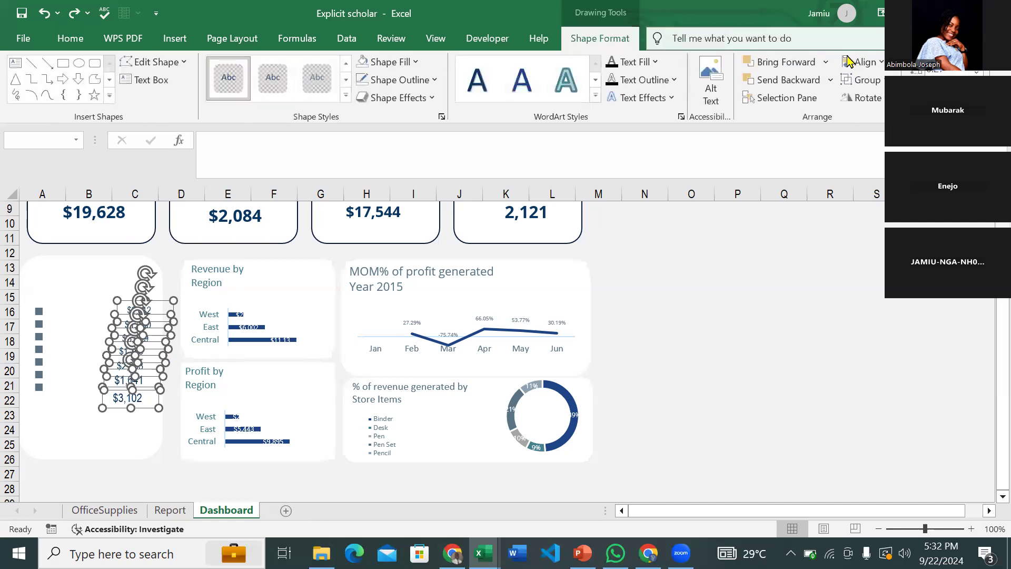
- Align the seven value boxes on their right edges and distribute them vertically
left_click(864, 62)
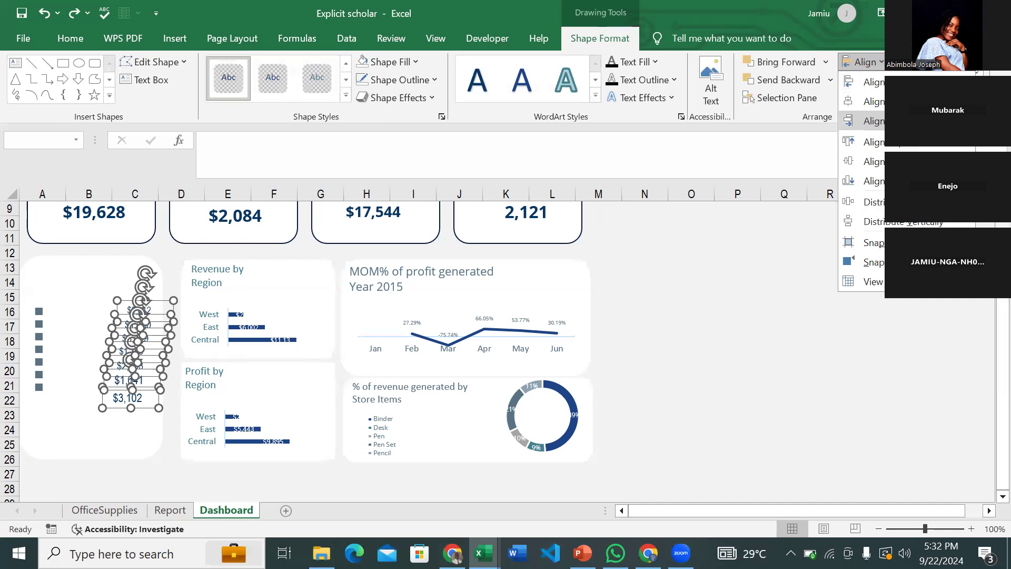
left_click(874, 121)
left_click(864, 63)
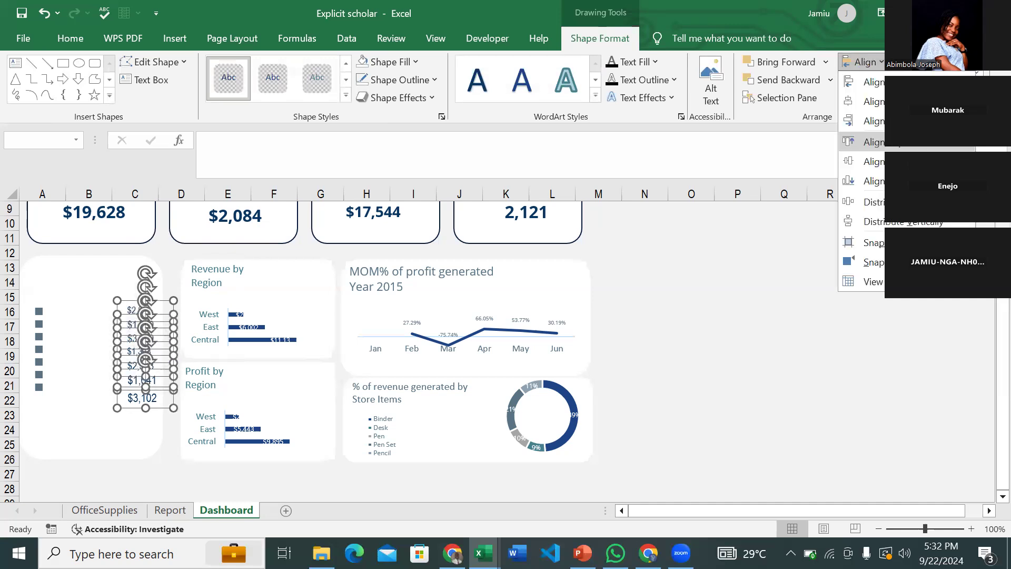
left_click(874, 221)
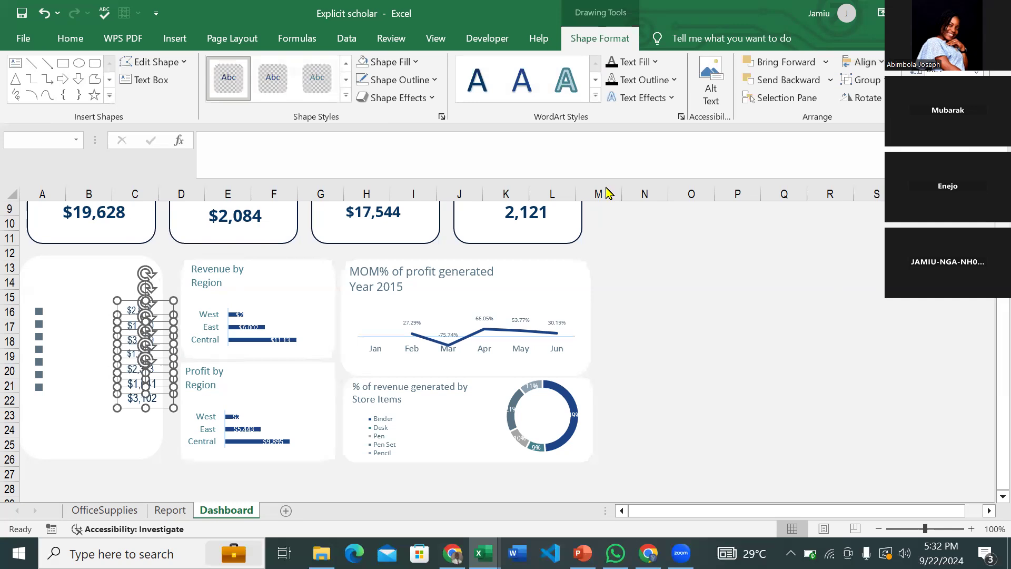
- Group the value boxes into one object and nudge the group slightly left
right_click(136, 330)
mouse_move(219, 161)
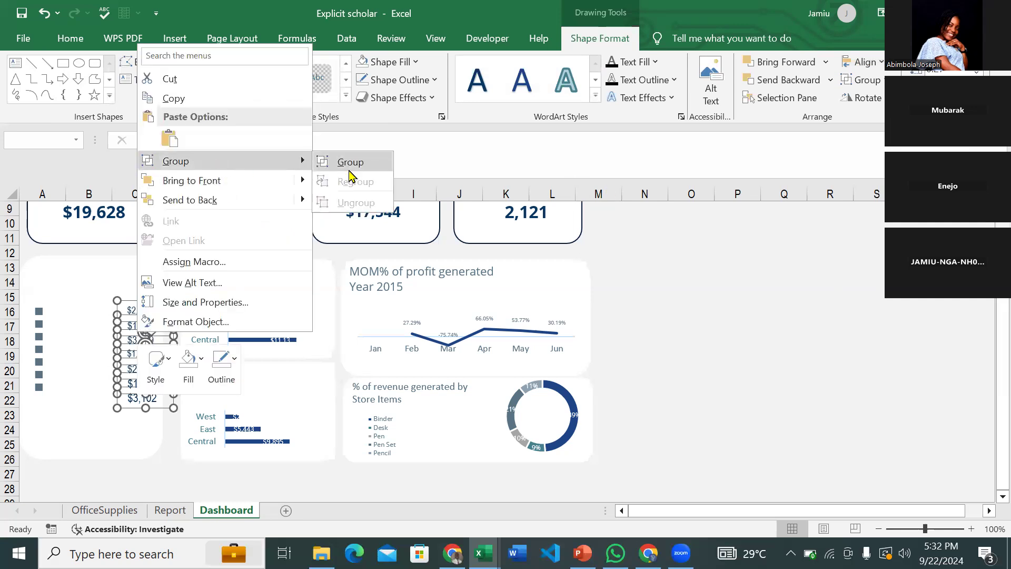
left_click(350, 176)
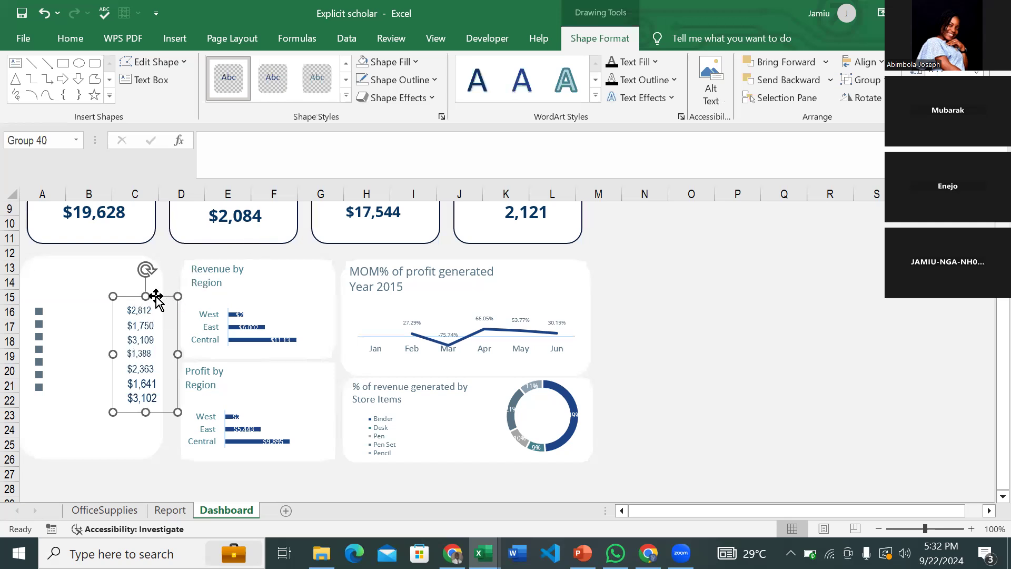
left_click_drag(152, 295, 151, 297)
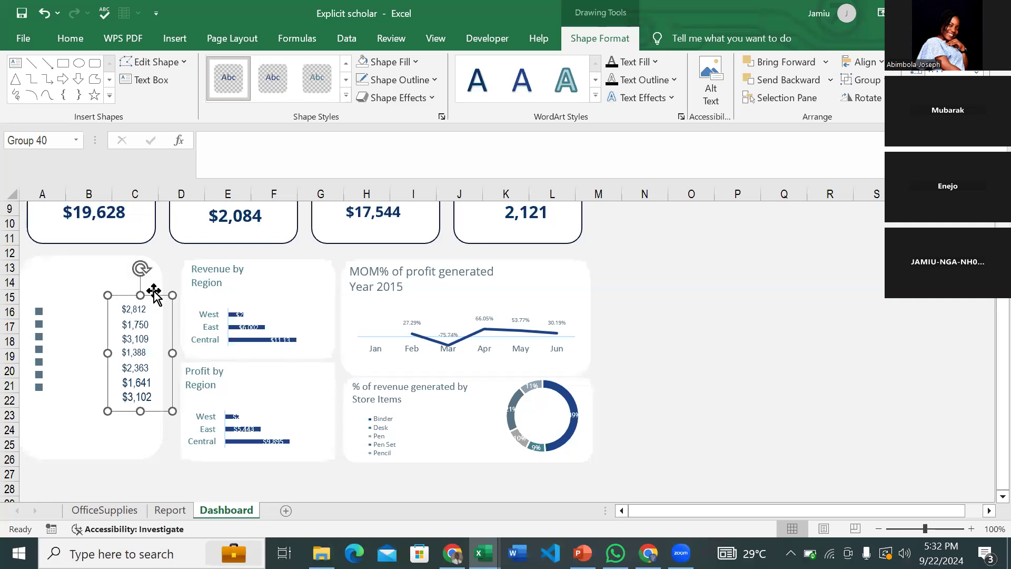
left_click_drag(153, 296, 150, 295)
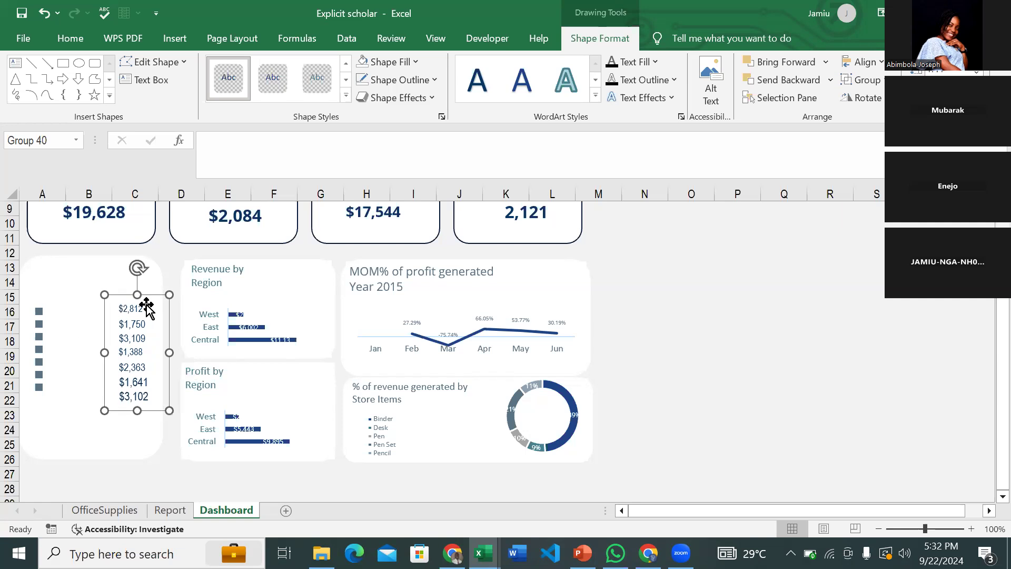
left_click(174, 39)
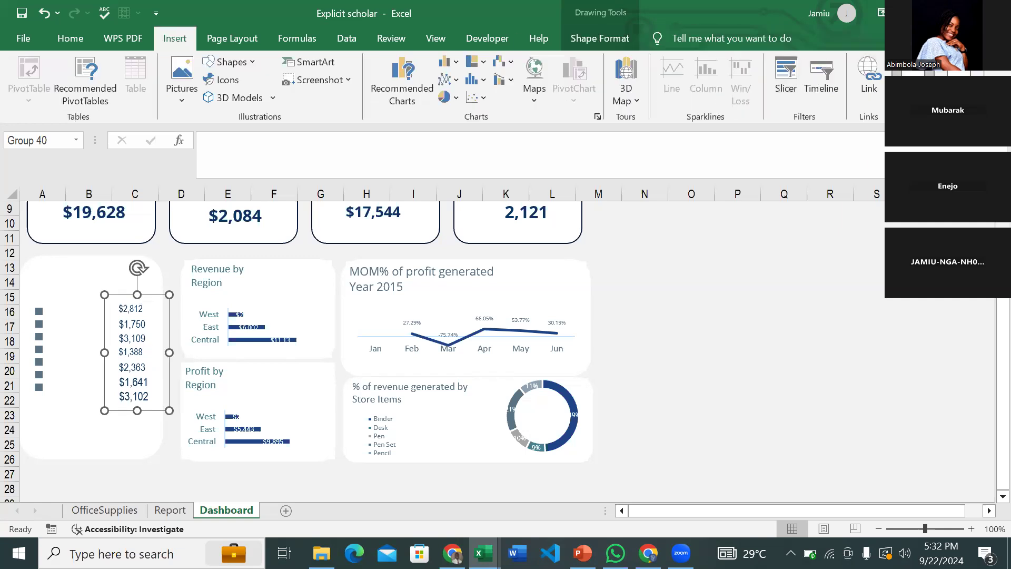
- Draw a new outline-free text box to the right of the charts
left_click(958, 84)
left_click(850, 160)
left_click_drag(699, 256, 770, 300)
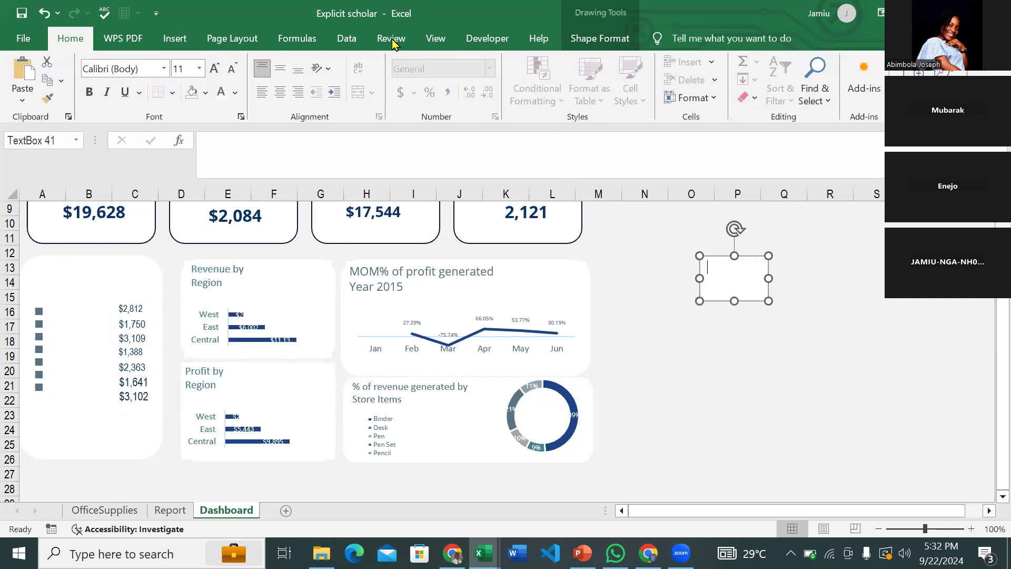
left_click(606, 39)
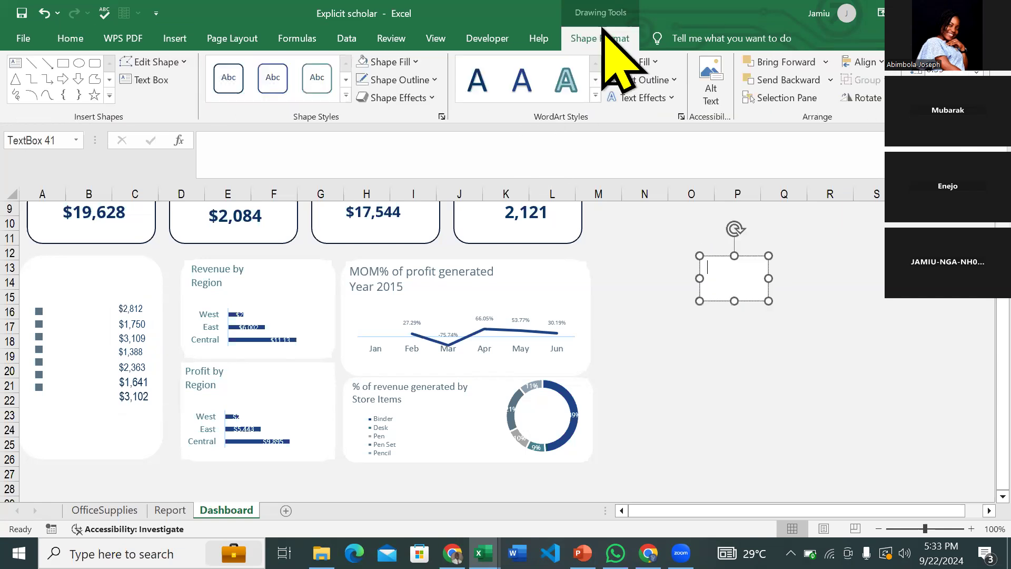
left_click(363, 79)
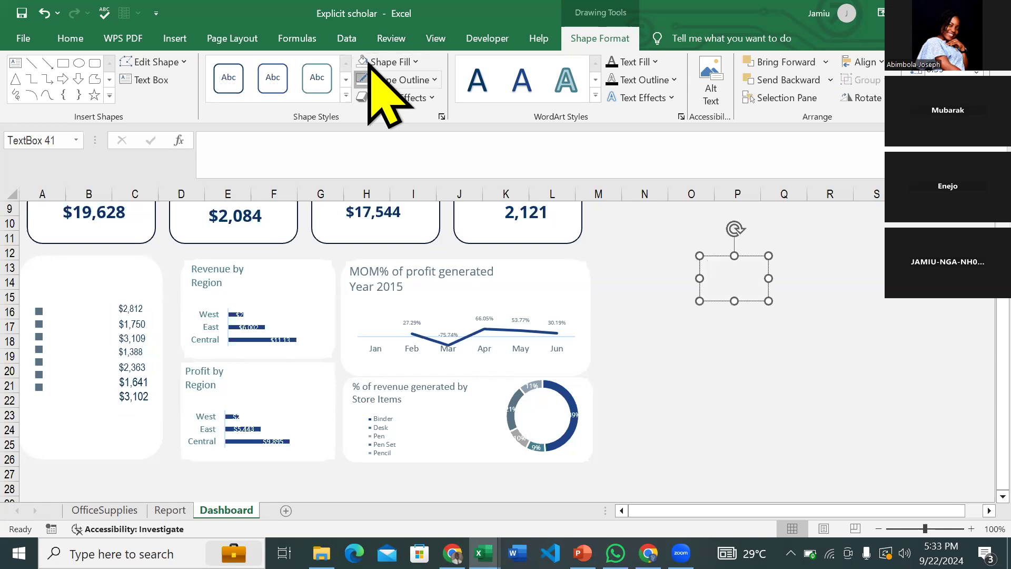
- Link the box to =Report!I4 showing Alex, size it beside the top square, and duplicate it
left_click(714, 256)
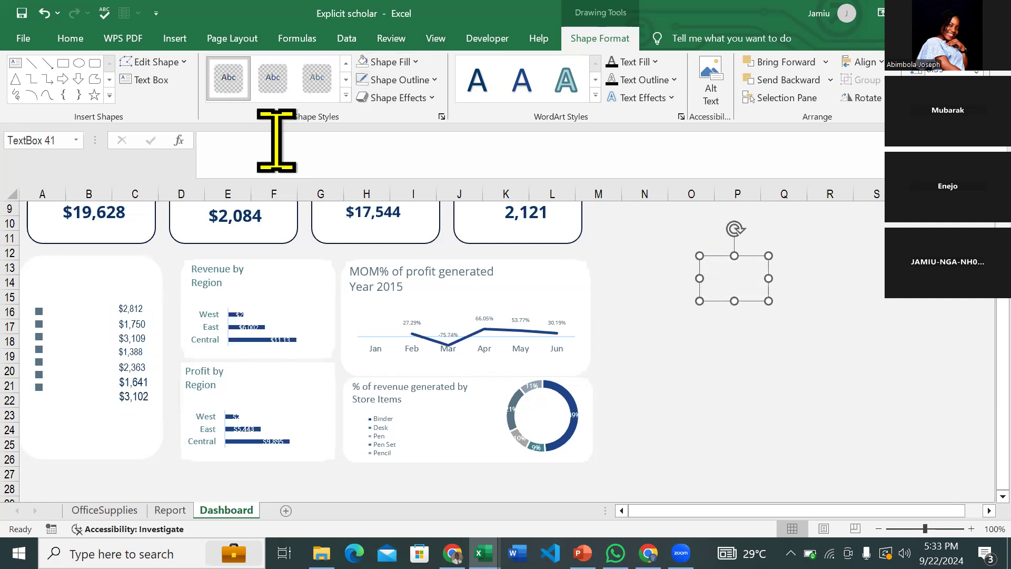
type("=")
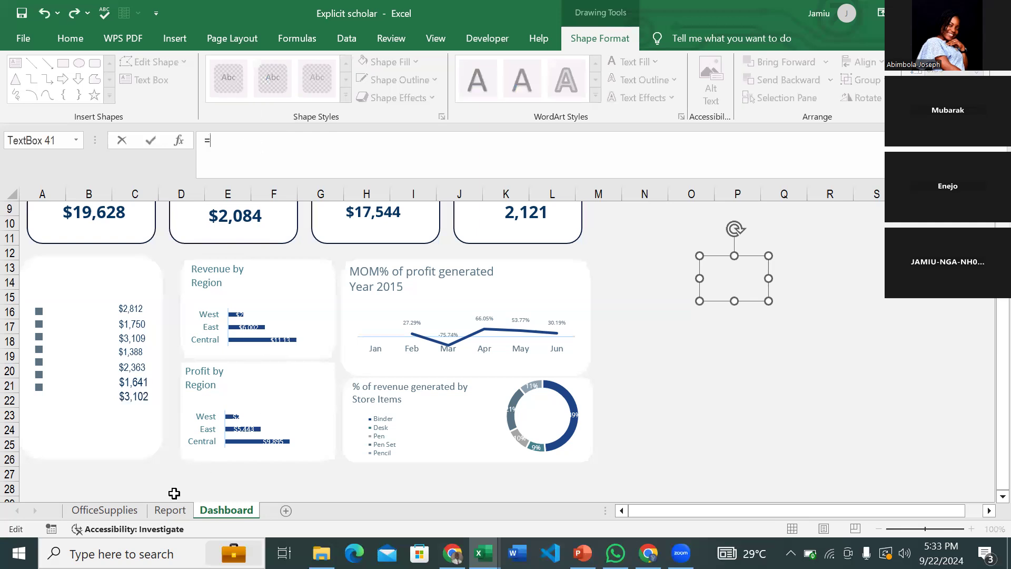
left_click(171, 507)
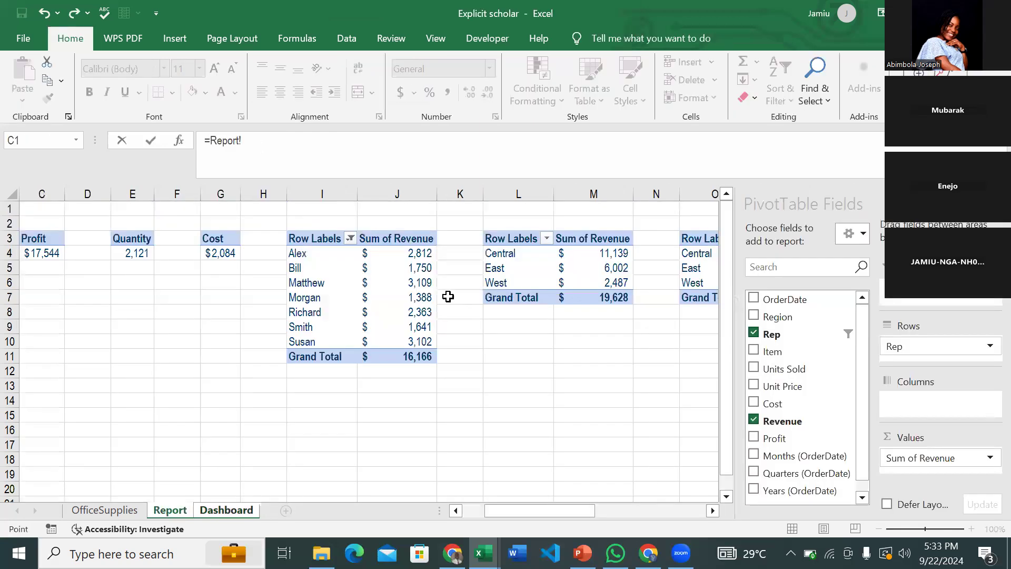
left_click(318, 257)
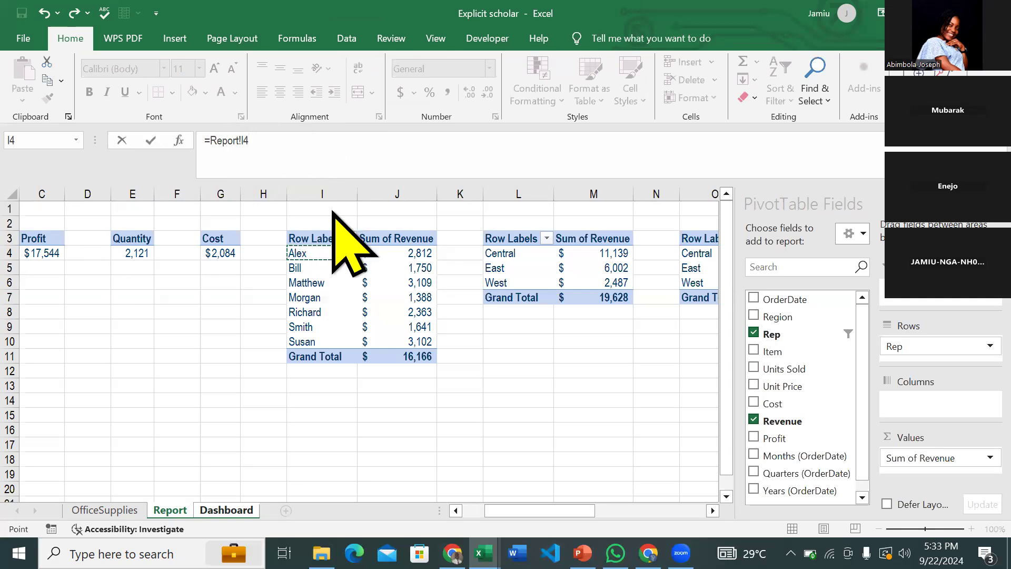
key("Return")
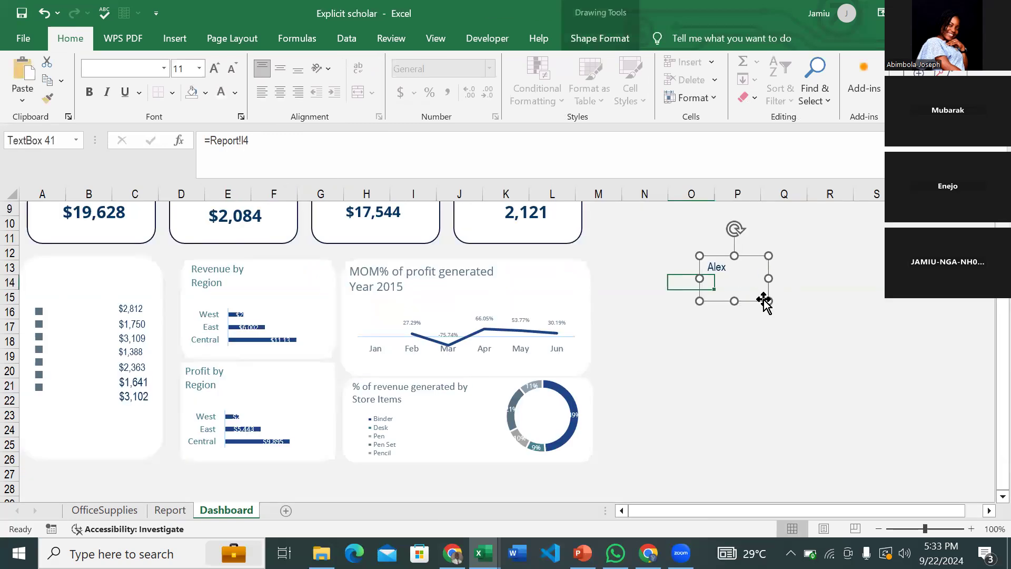
left_click_drag(768, 301, 90, 305)
key("Up")
key("Up")
key("Up")
key("Up")
key("Left")
key("Left")
key("Left")
key("Left")
key("Left")
key("Left")
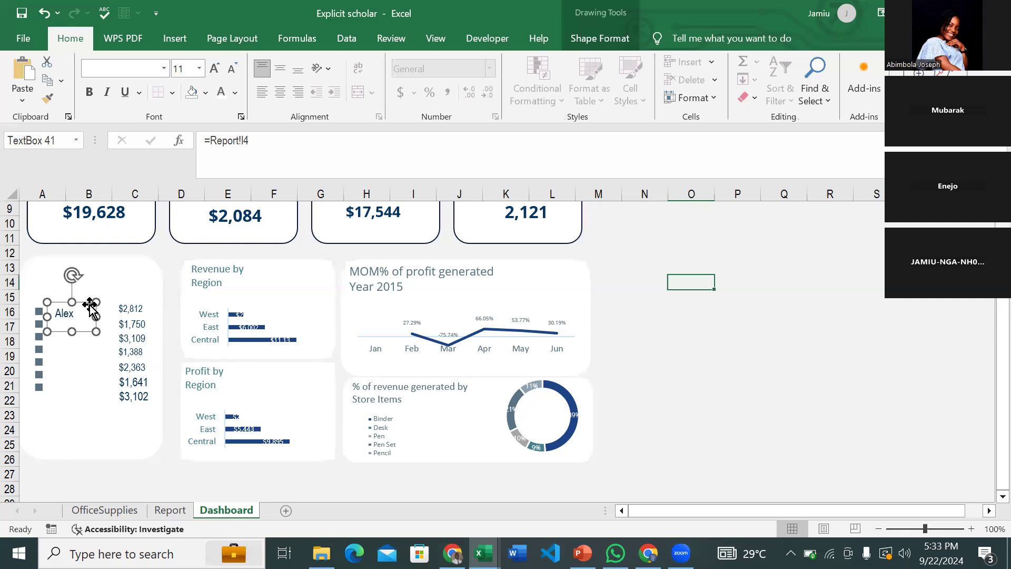
key("ctrl+d")
- Relink copies under Alex to =Report!I5 (Bill) and =Report!I6 (Matthew), font size 10
left_click_drag(84, 343, 78, 344)
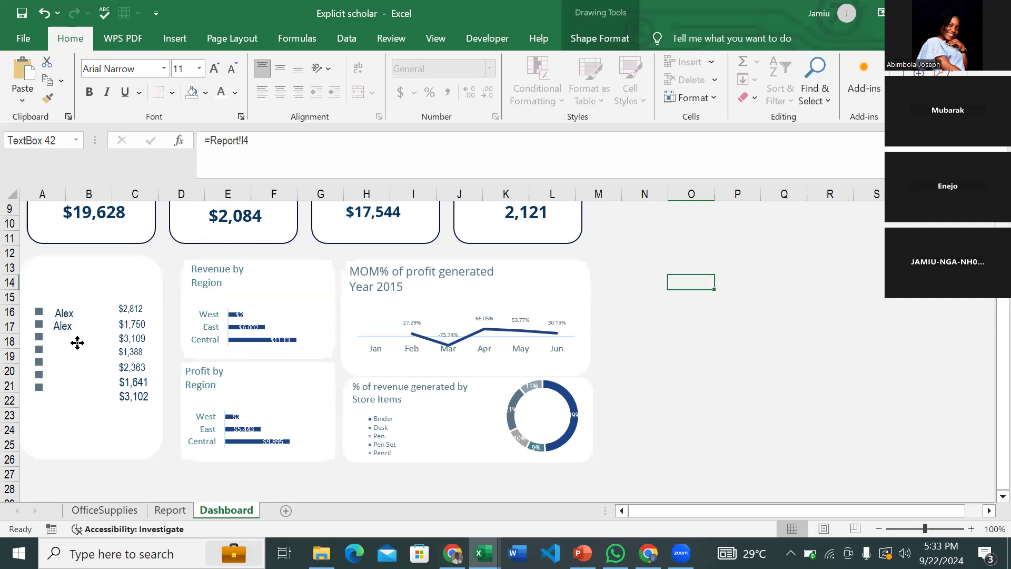
left_click(259, 155)
key("BackSpace")
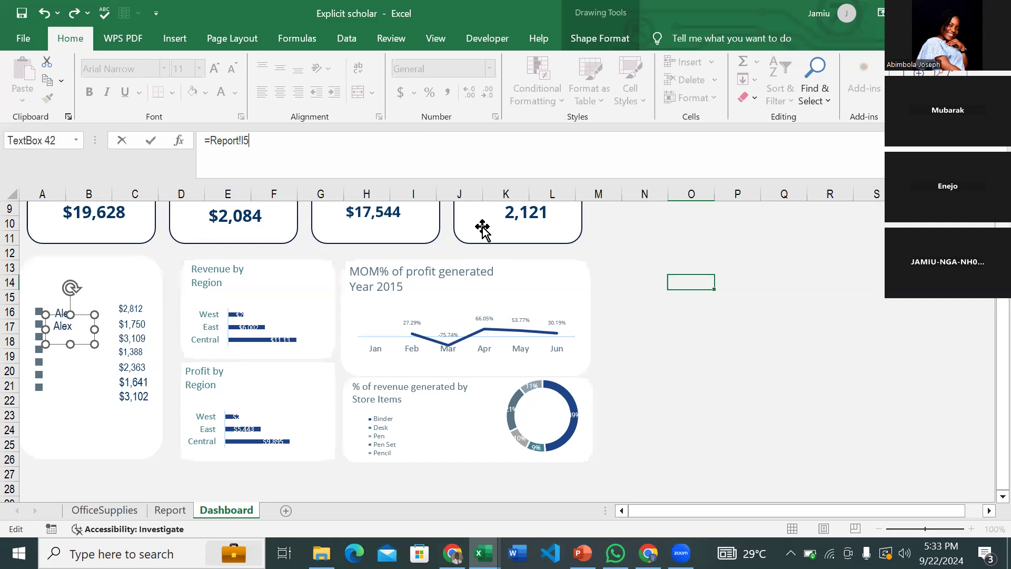
key("Return")
key("ctrl+d")
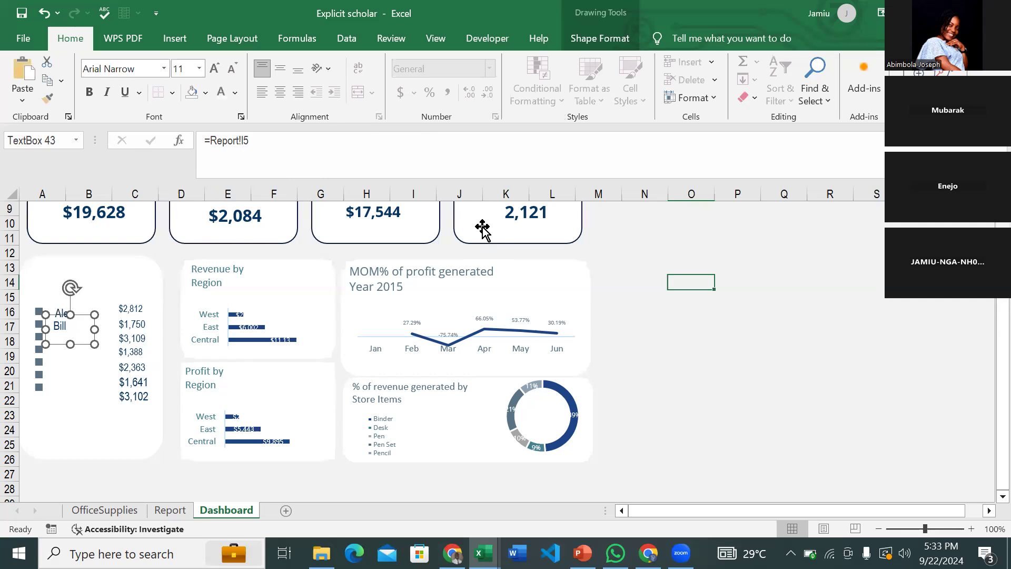
key("BackSpace")
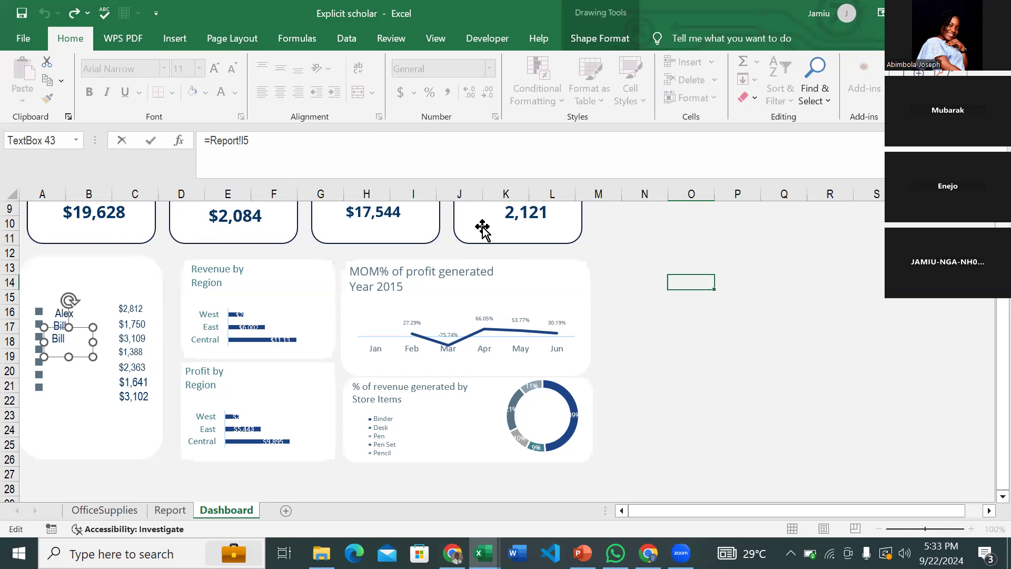
key("Return")
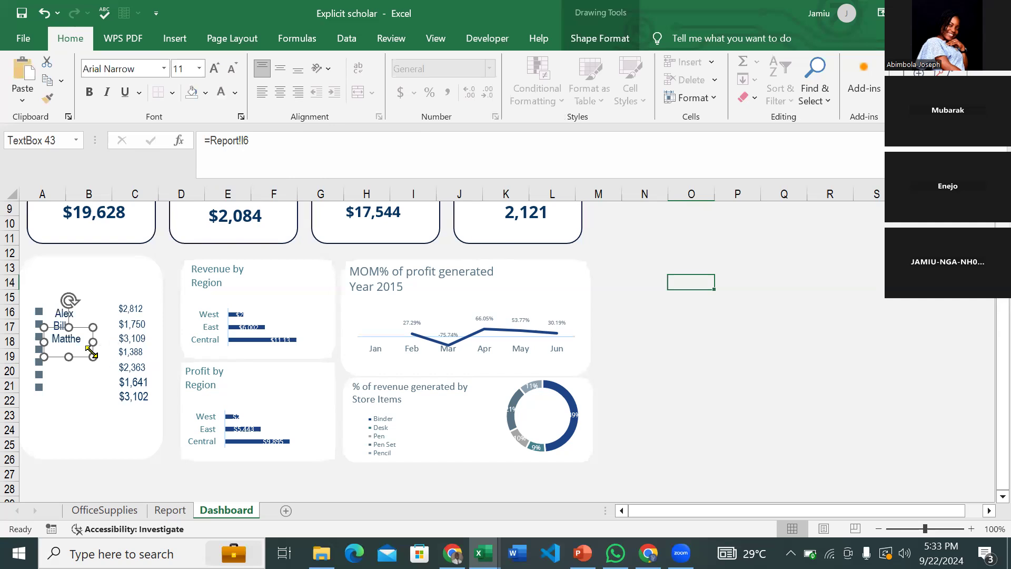
key("ctrl+shift+comma")
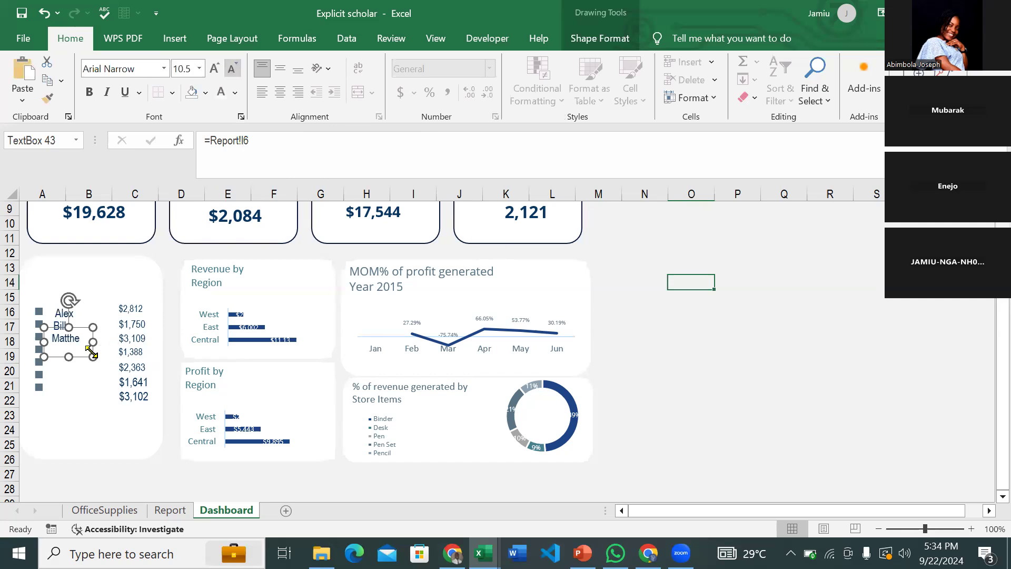
key("ctrl+shift+comma")
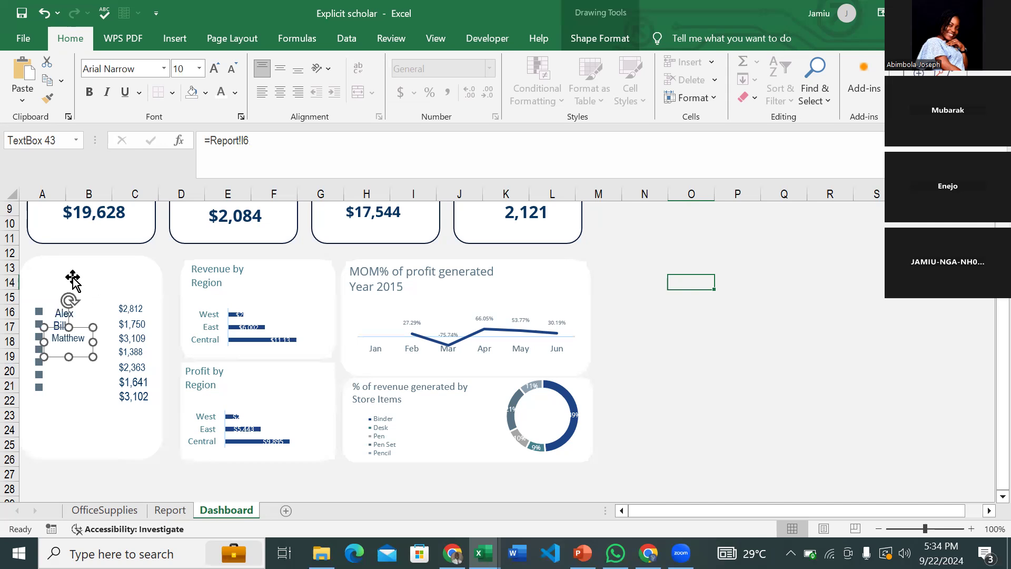
- Add a fill-free title text box on the reps card above Alex
left_click(174, 39)
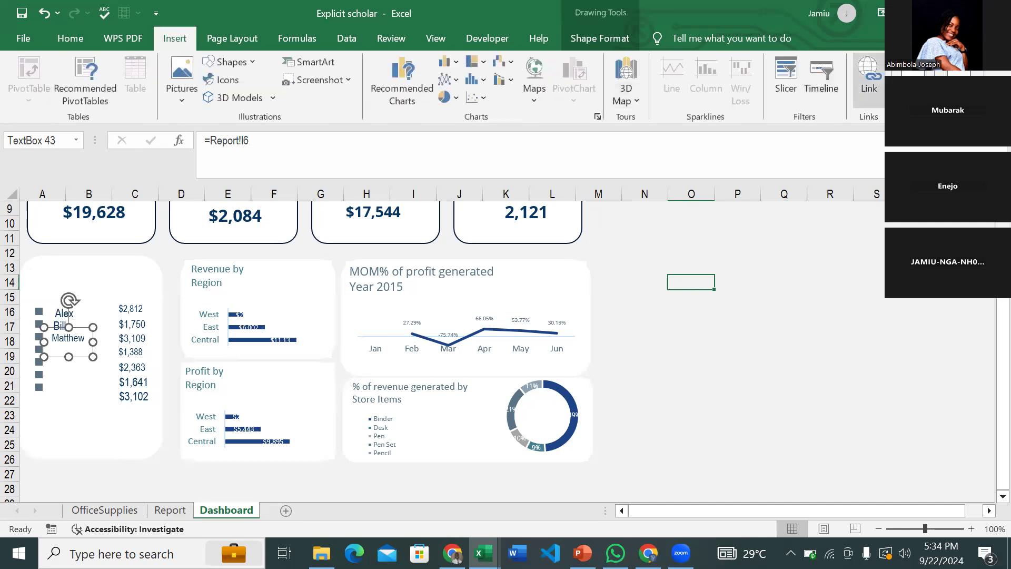
left_click(916, 89)
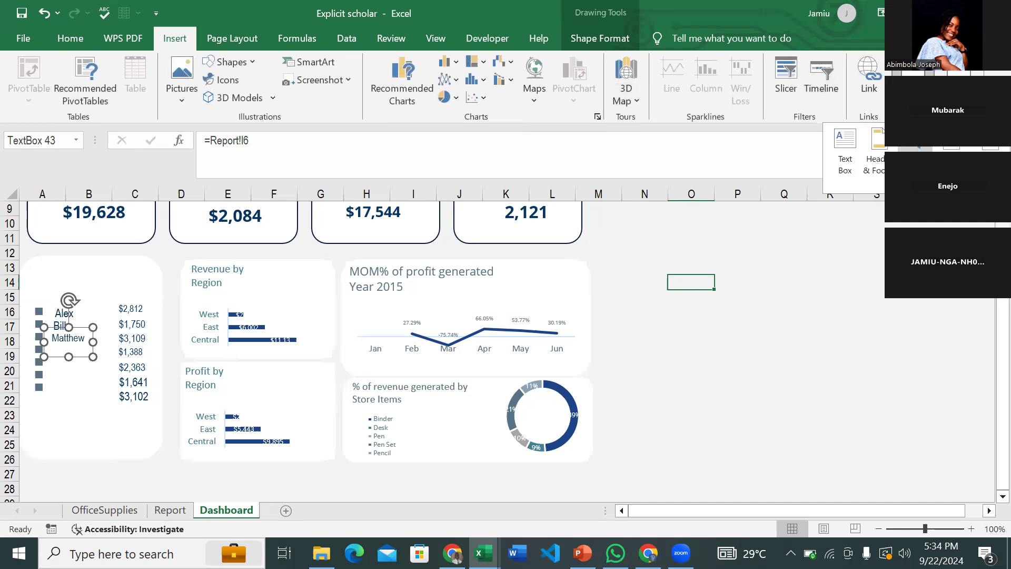
left_click(850, 166)
left_click_drag(750, 242, 821, 284)
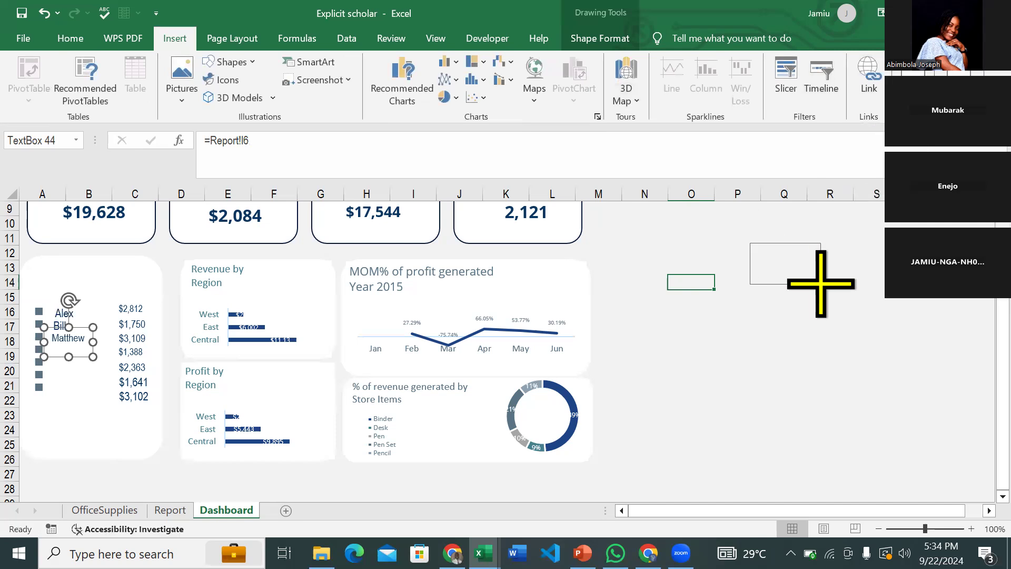
left_click(573, 40)
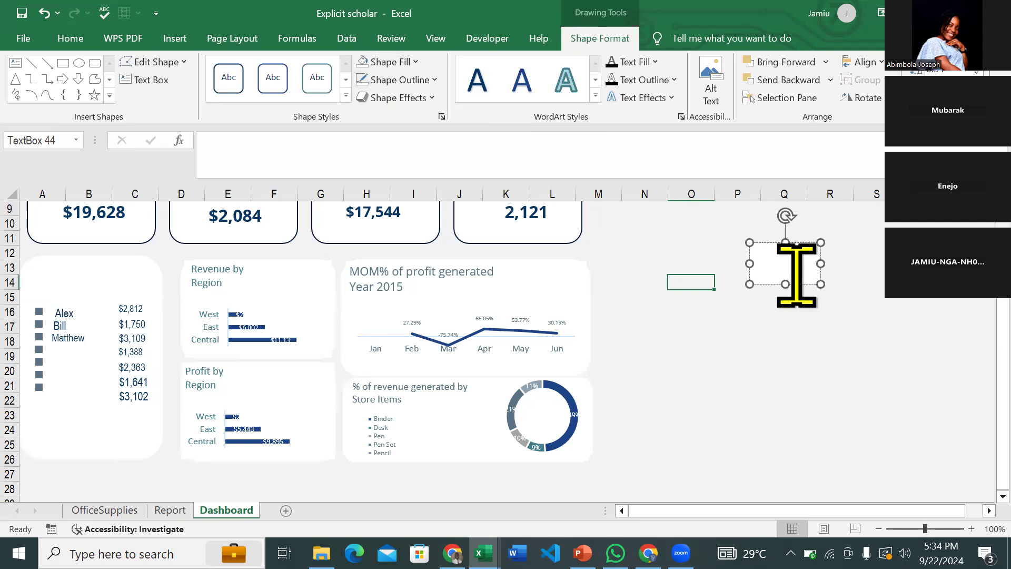
left_click(363, 60)
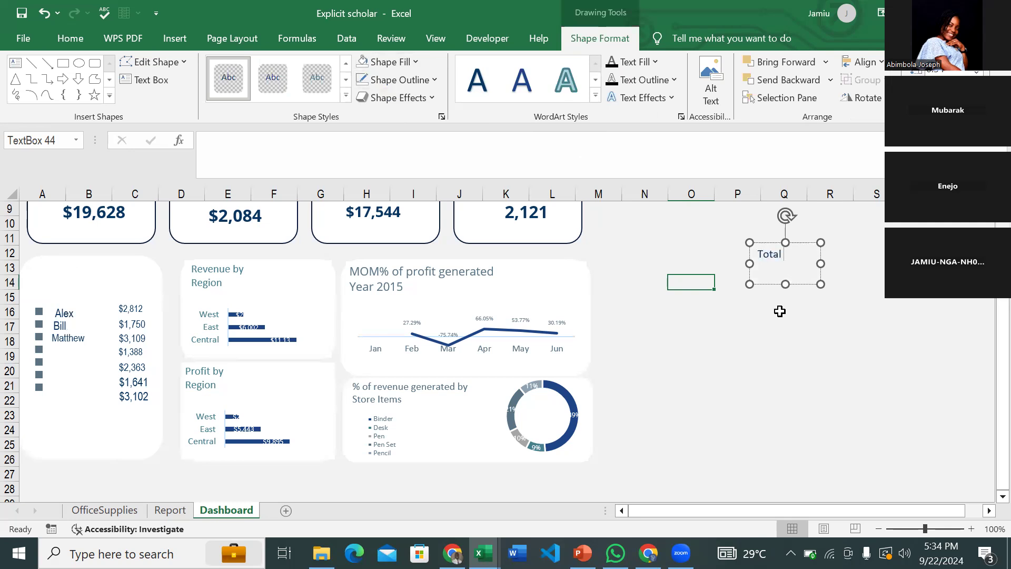
key("BackSpace")
key("BackSpace")
key("BackSpace")
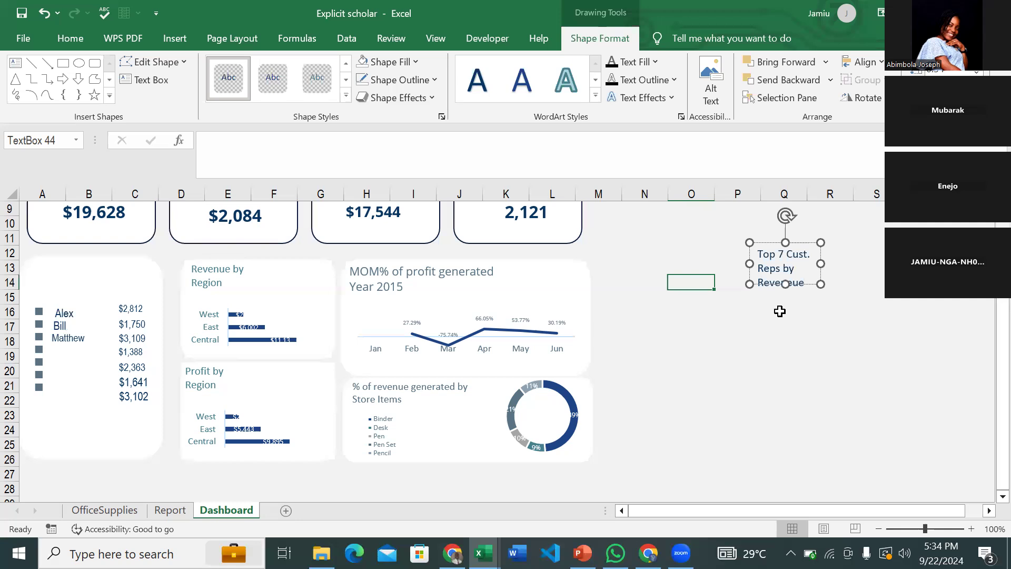
left_click_drag(820, 284, 890, 295)
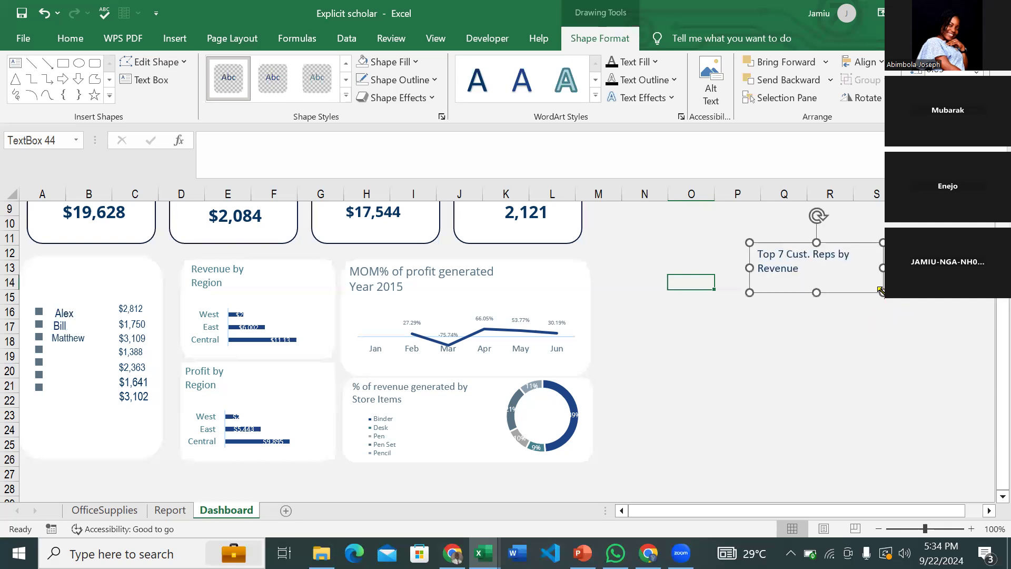
left_click_drag(808, 294, 66, 314)
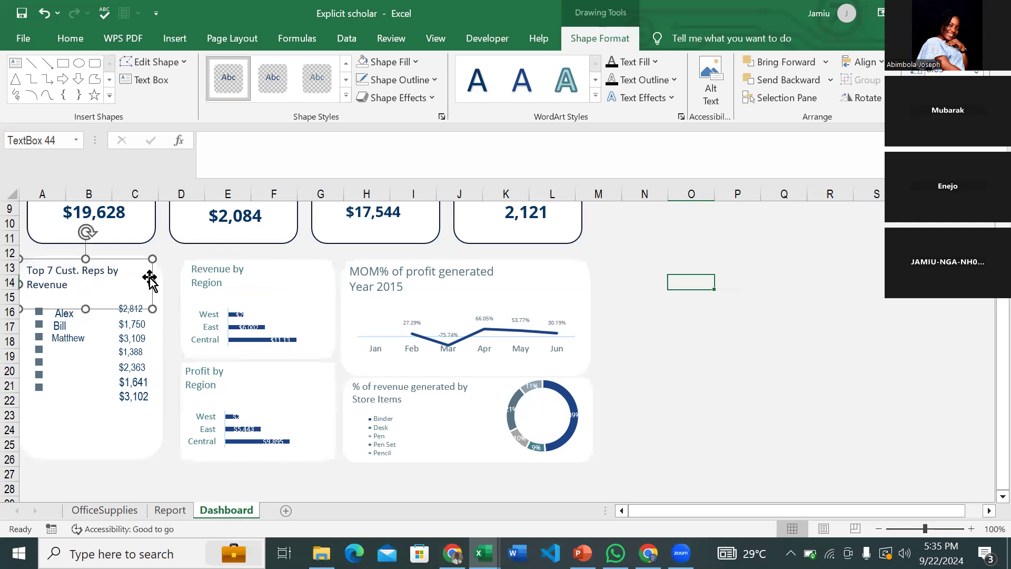
left_click_drag(86, 308, 88, 296)
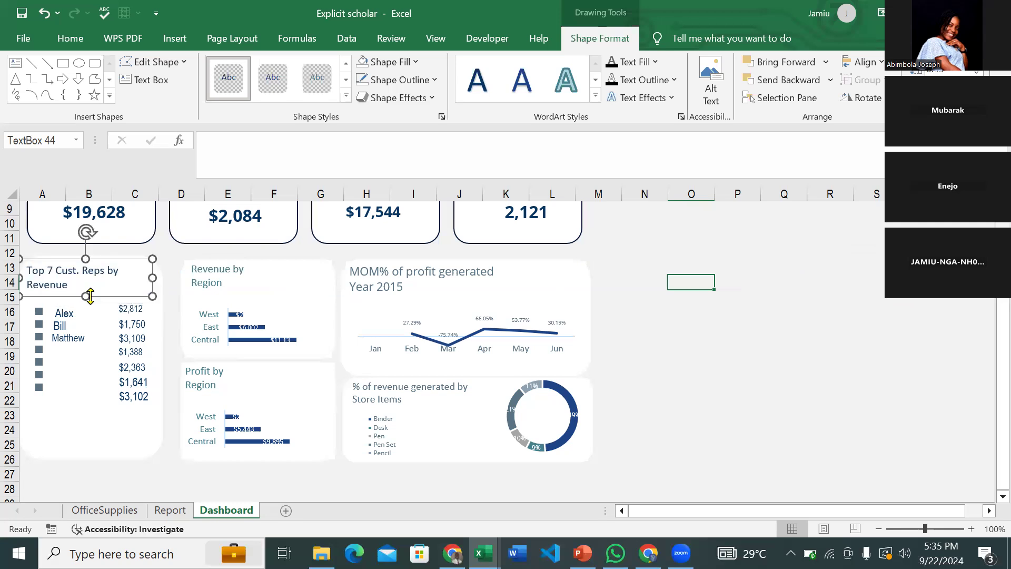
- Check the reference dashboard, then return to the Explicit scholar workbook's Report sheet
scroll(721, 392, "up", 3)
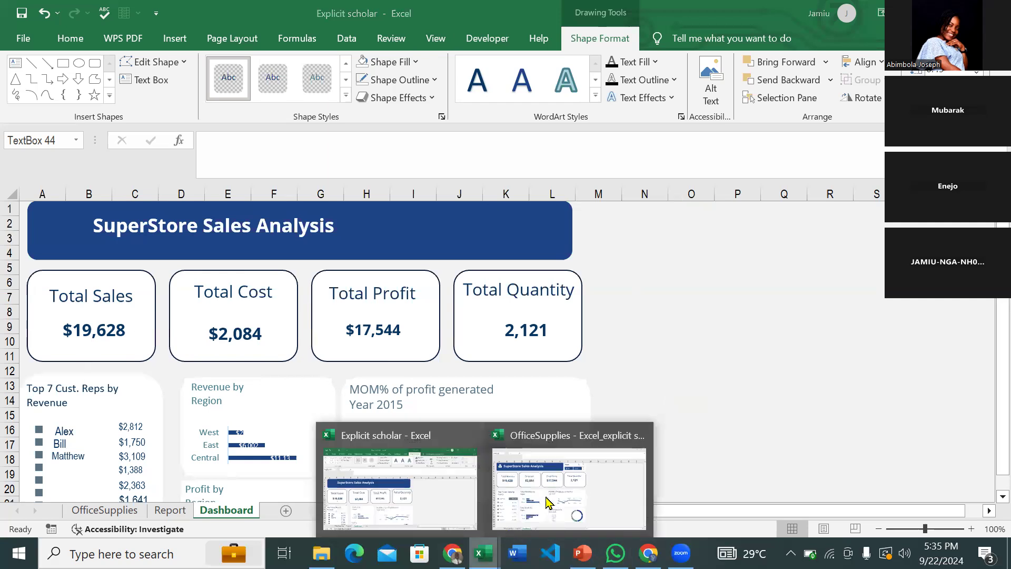
left_click(553, 501)
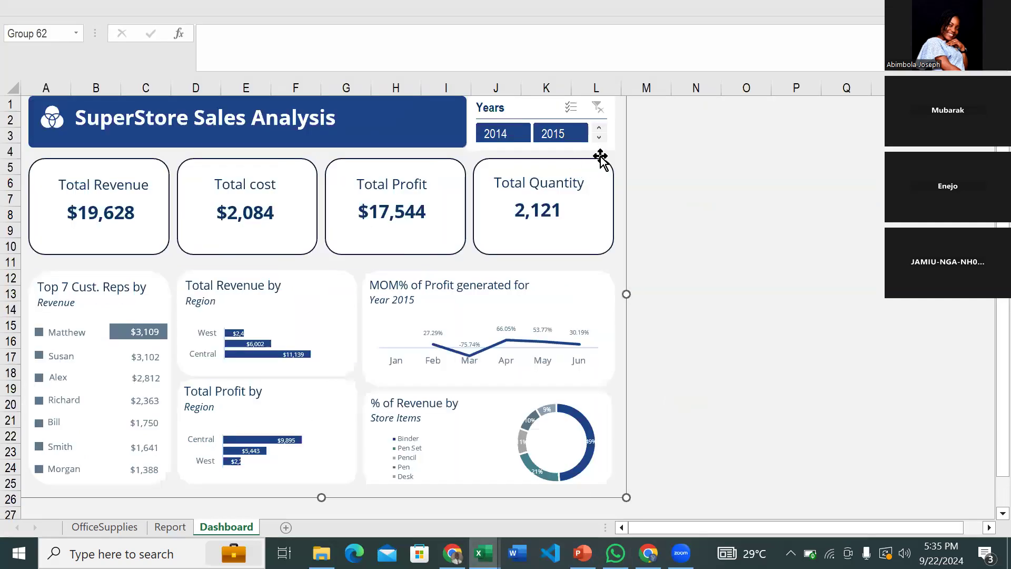
mouse_move(484, 553)
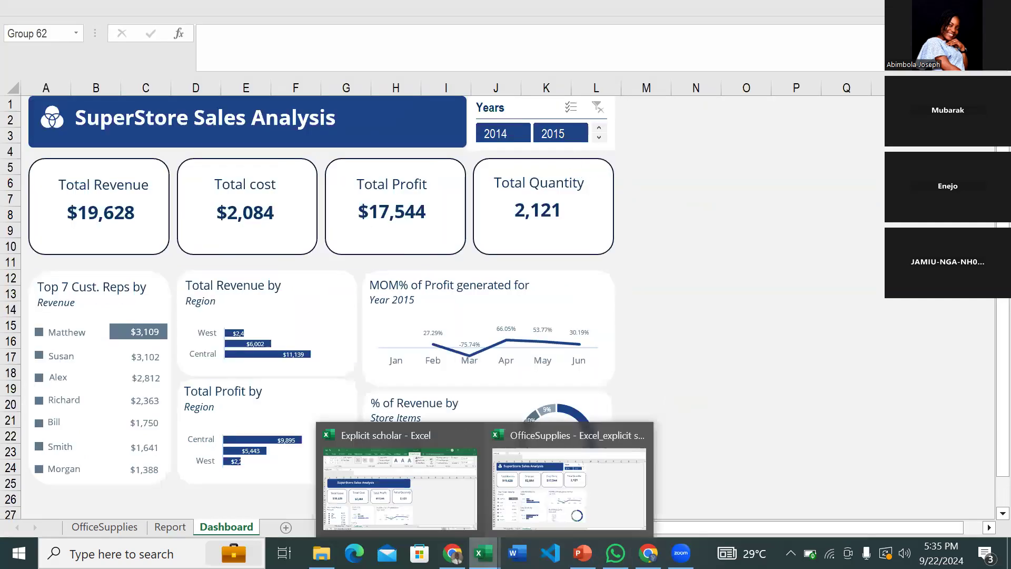
left_click(442, 490)
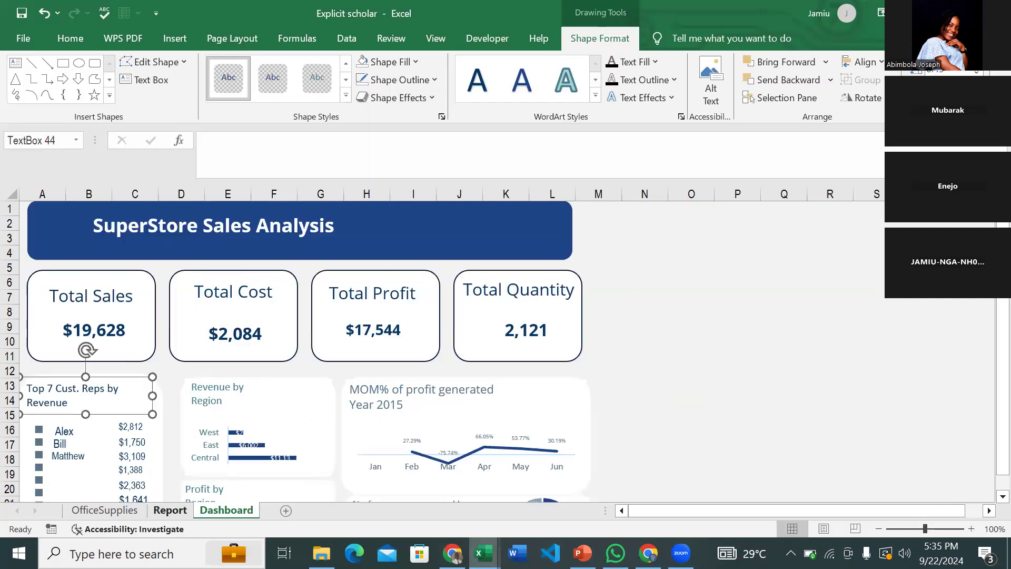
left_click(170, 510)
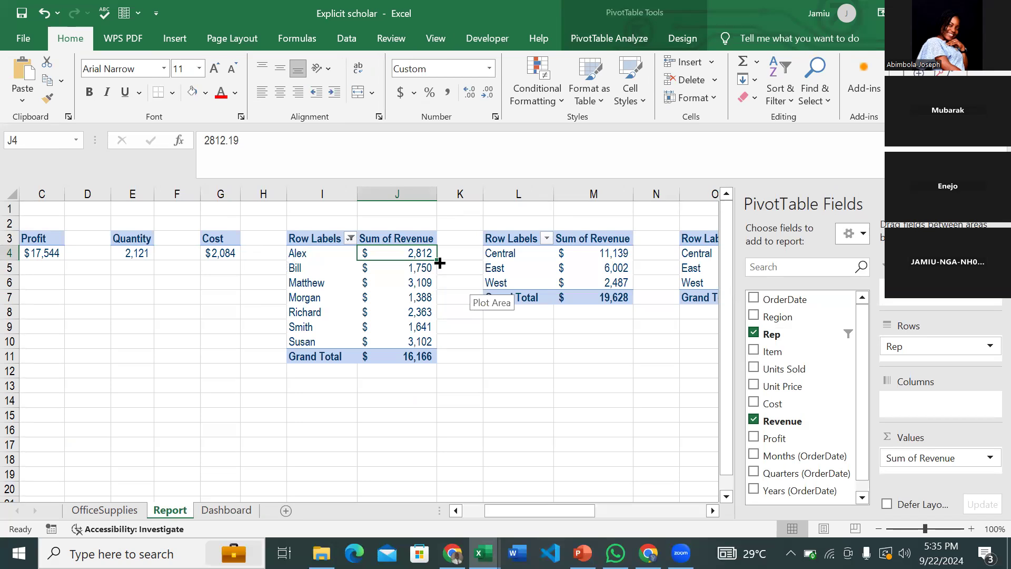
- Insert a slicer for the rep revenue pivot with the Years (OrderDate) field ticked
left_click(404, 283)
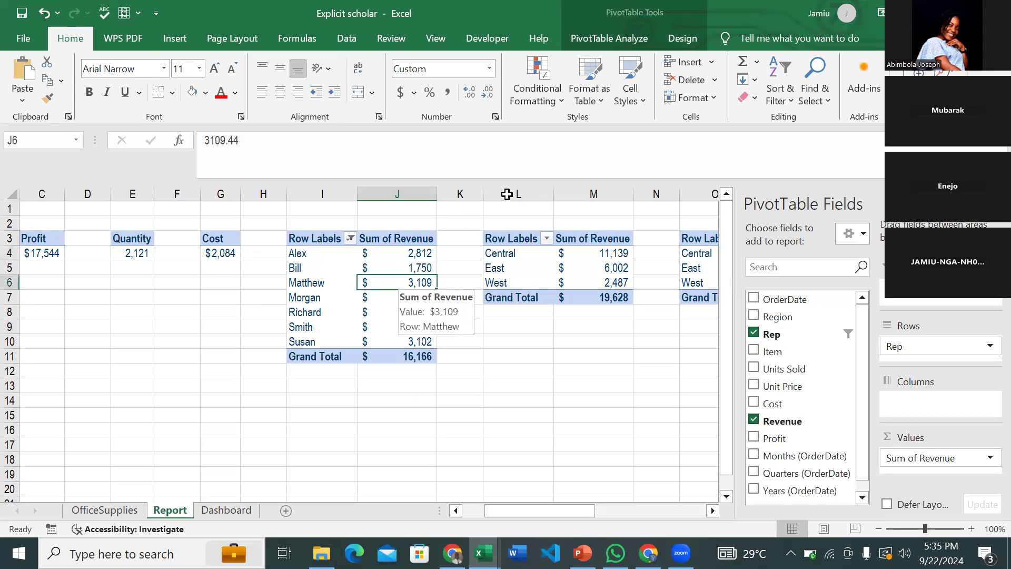
left_click(601, 36)
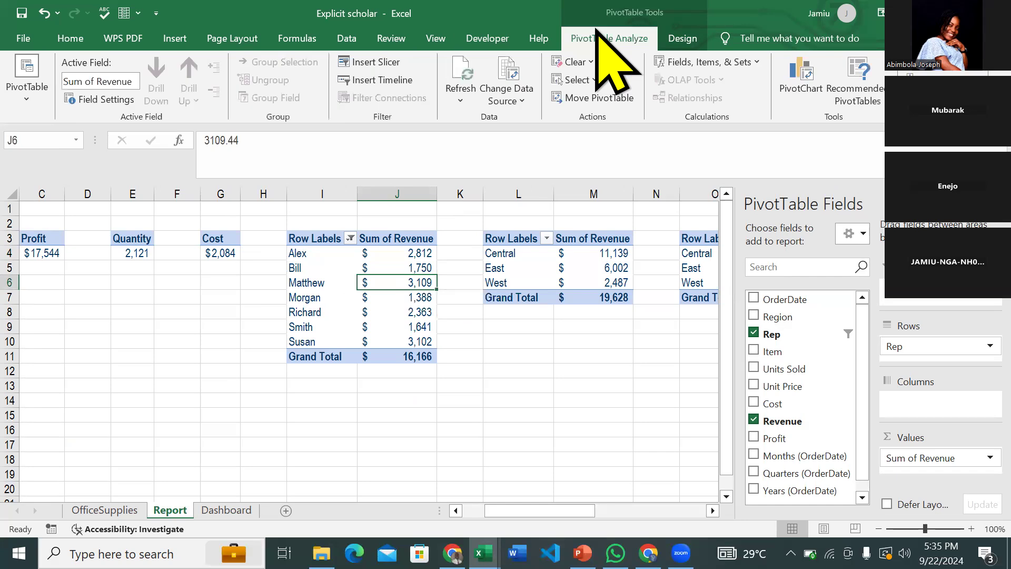
left_click(372, 61)
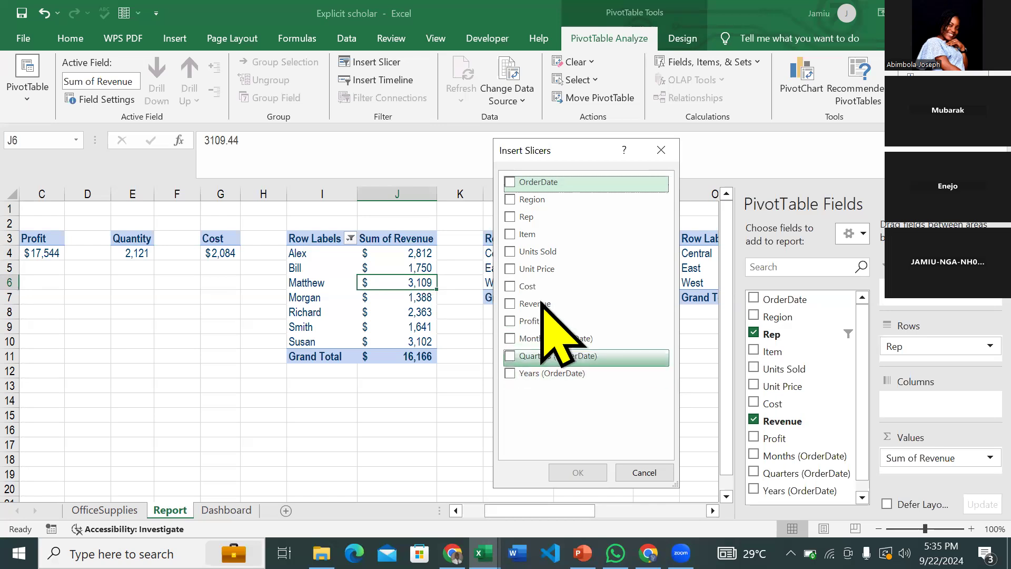
left_click(510, 373)
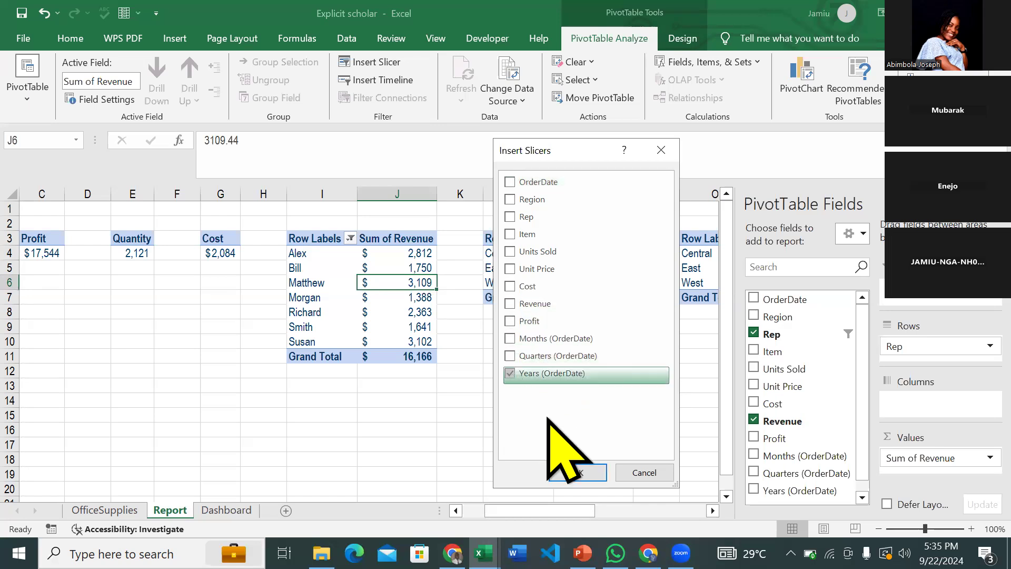
- Create the Years slicer, rename its caption to 'Years', and cut it
left_click(578, 473)
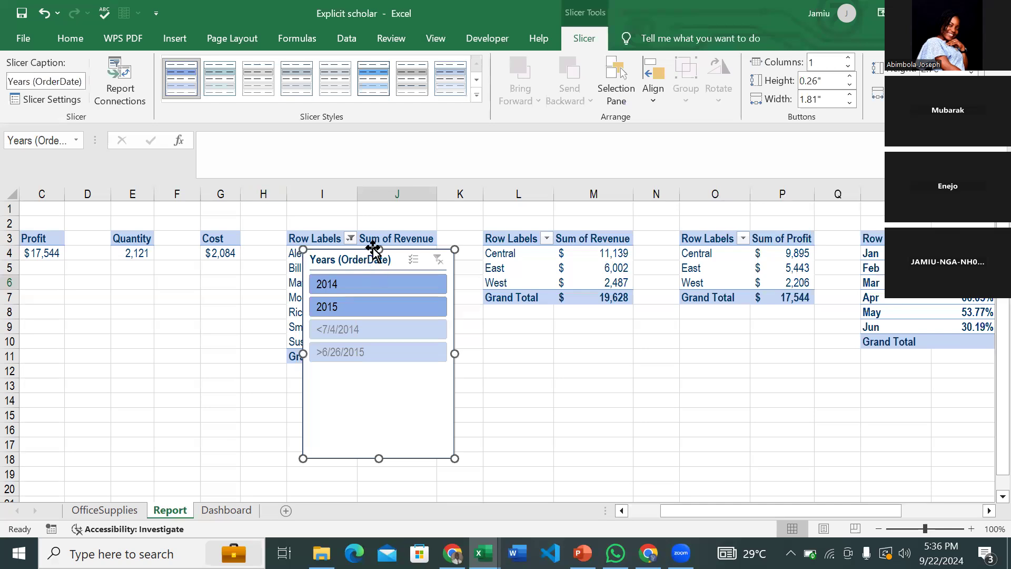
left_click(71, 76)
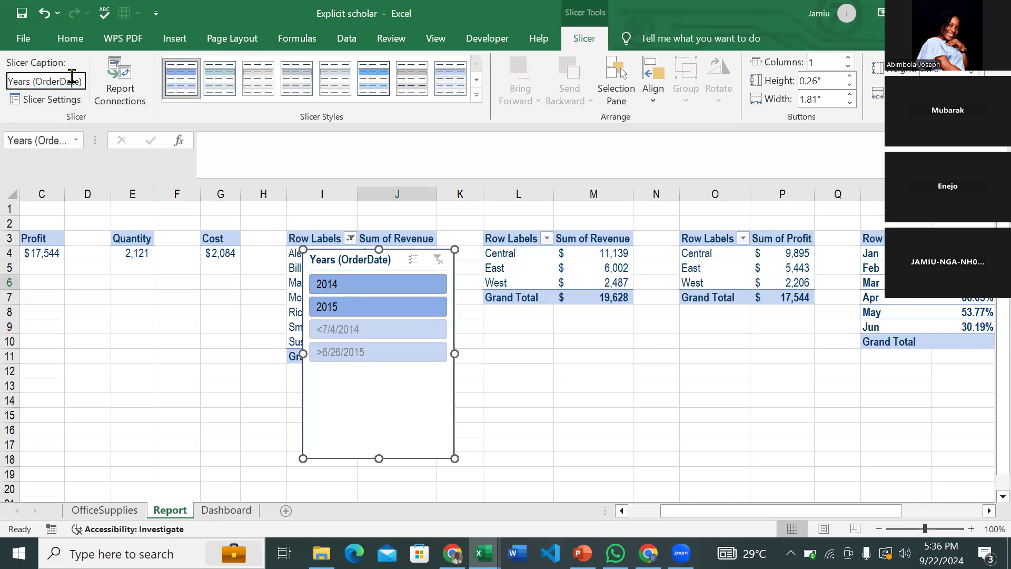
key("BackSpace")
key("BackSpace")
key("BackSpace")
key("BackSpace")
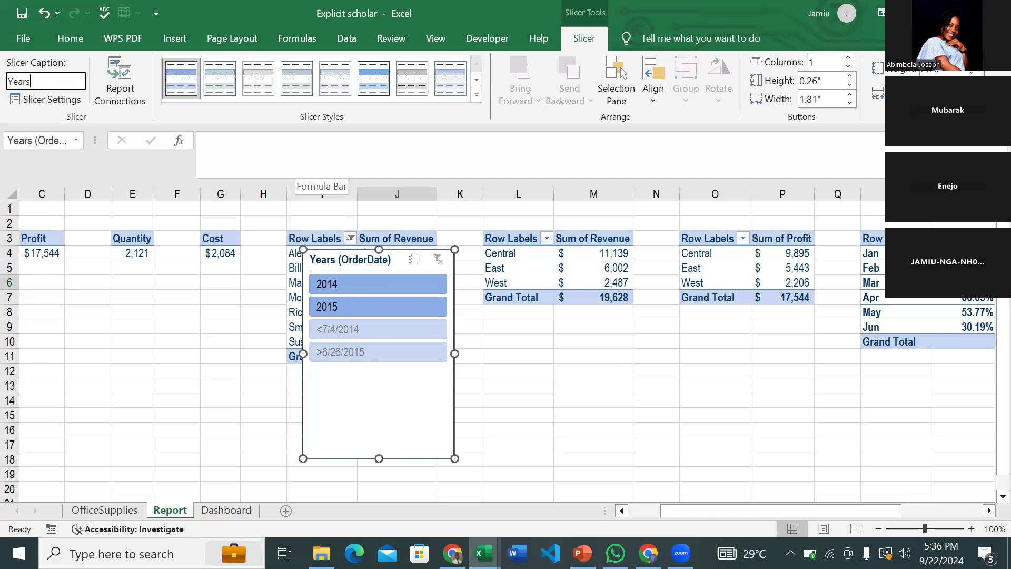
key("Return")
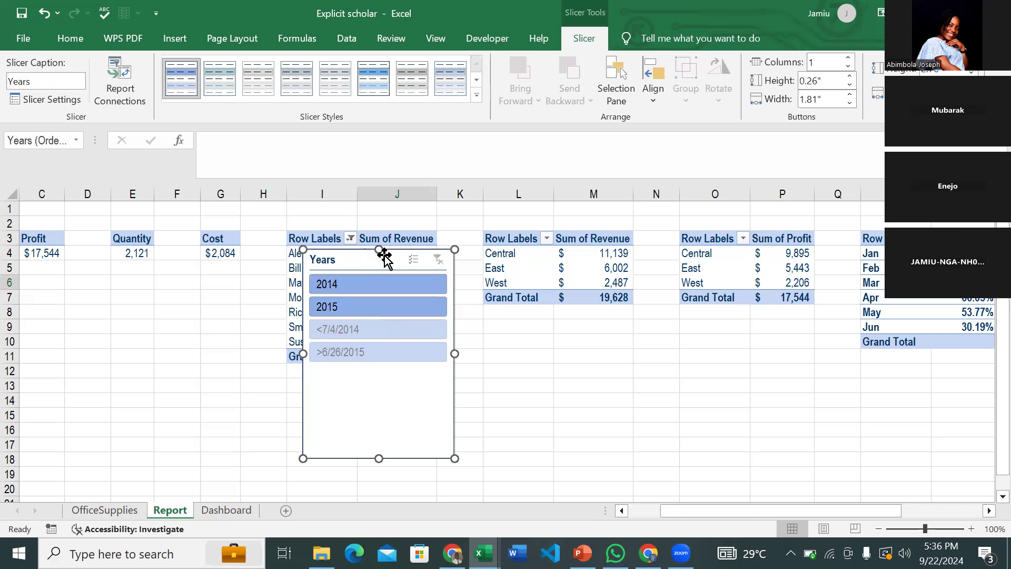
key("ctrl+x")
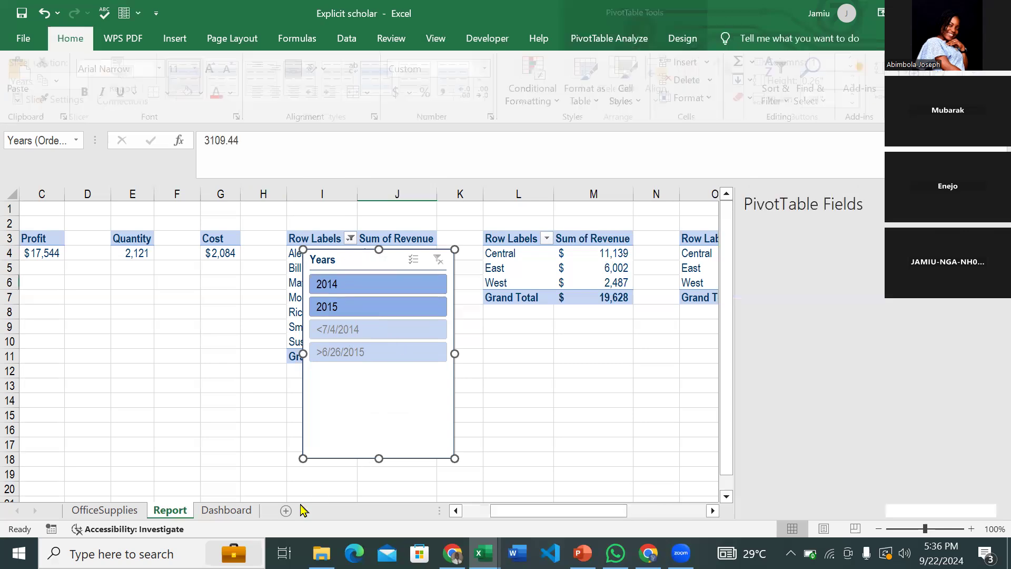
- Paste the Years slicer on the Dashboard right of the KPI cards, shortened to show 2014–2015
left_click(227, 510)
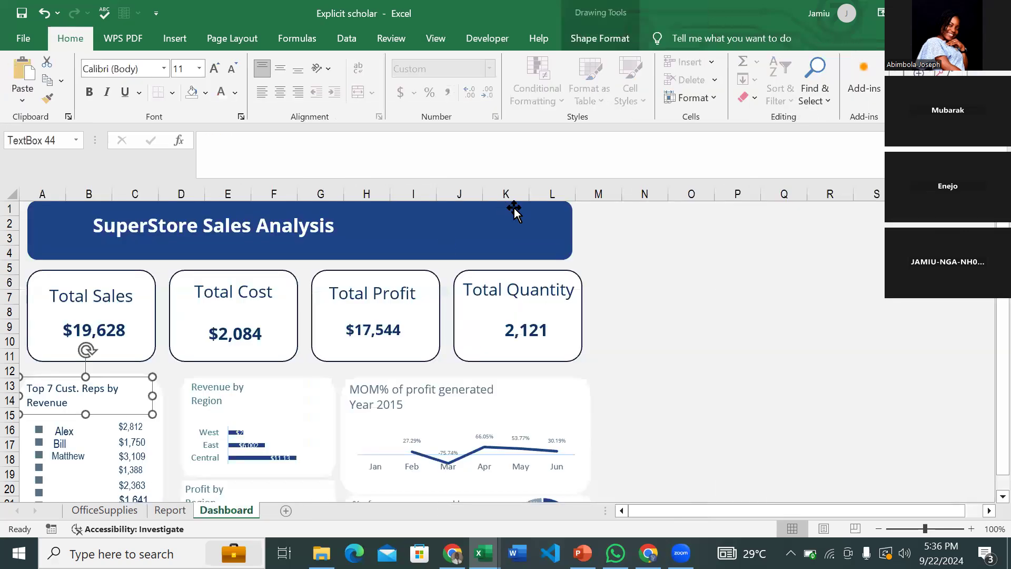
key("ctrl+v")
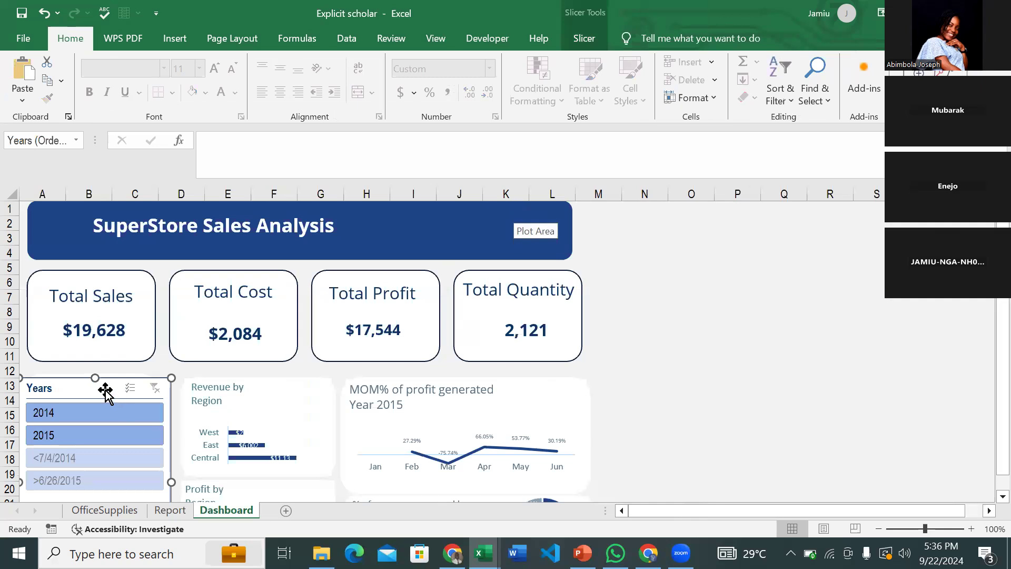
left_click_drag(106, 393, 673, 250)
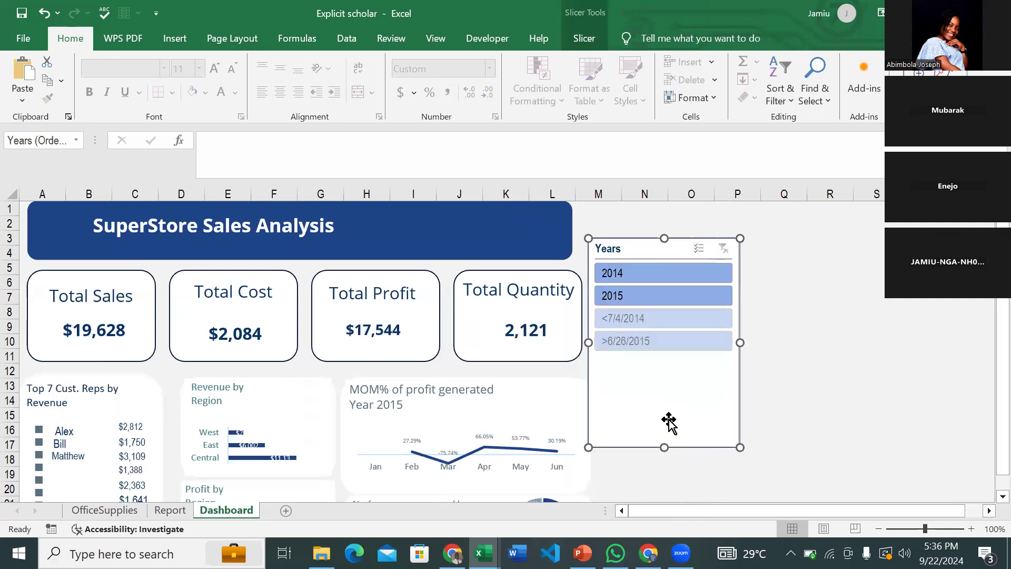
left_click_drag(666, 446, 664, 311)
- Shorten the title banner to end at column I and move the Years slicer up beside it
left_click(477, 235)
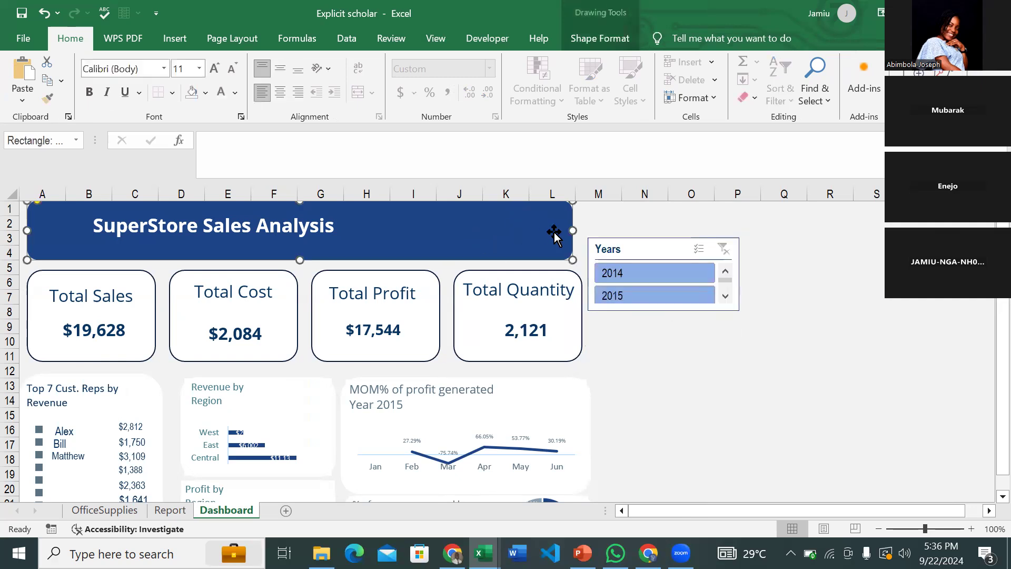
left_click_drag(568, 230, 435, 226)
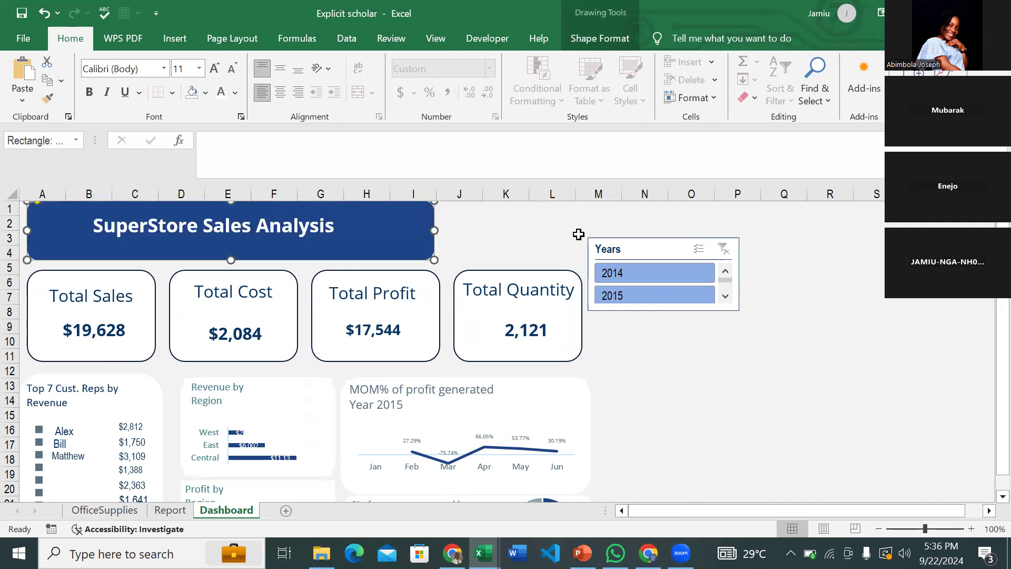
left_click_drag(633, 240, 495, 202)
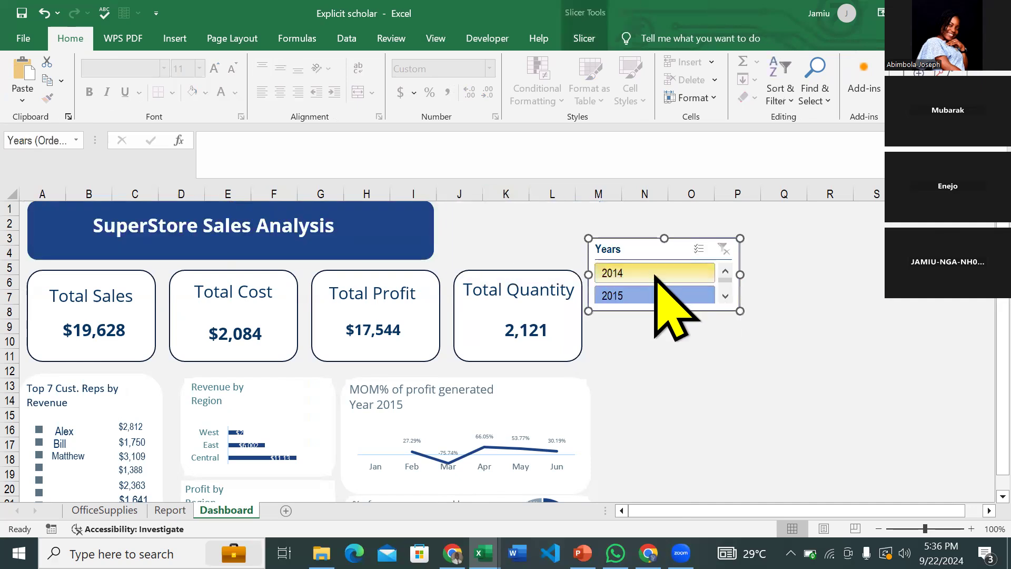
- Make the Years slicer shorter and narrower, and fit it above the Total Quantity card
left_click_drag(662, 310, 662, 306)
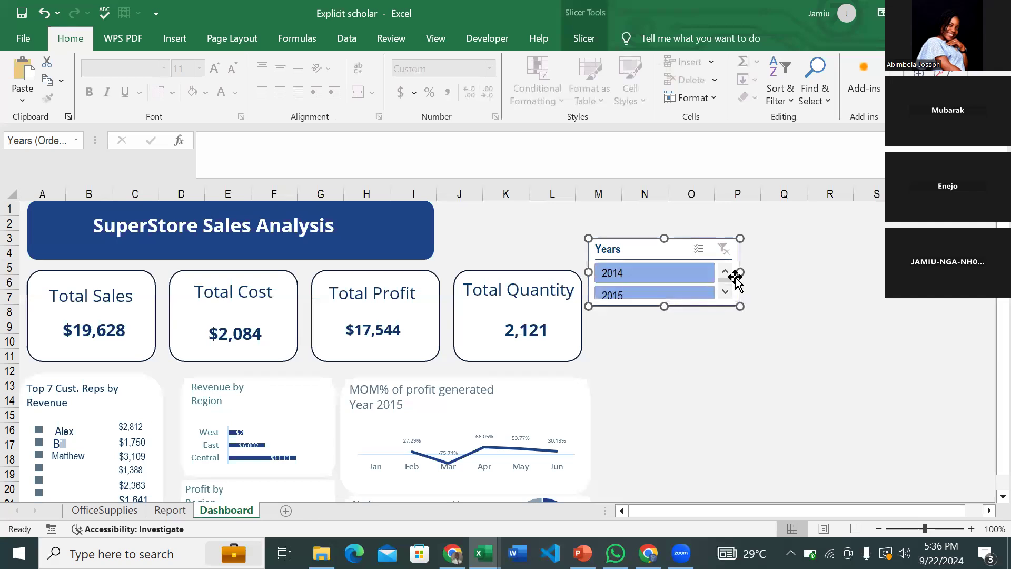
left_click_drag(738, 272, 717, 273)
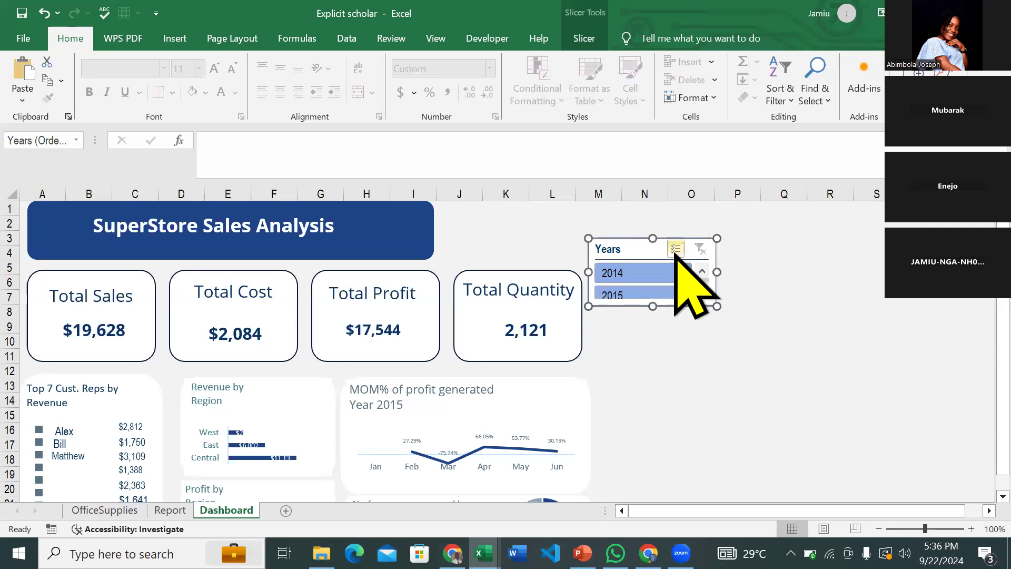
left_click_drag(652, 249, 507, 215)
key("Up")
key("Up")
key("Up")
key("Left")
key("Left")
key("Left")
key("Left")
key("Left")
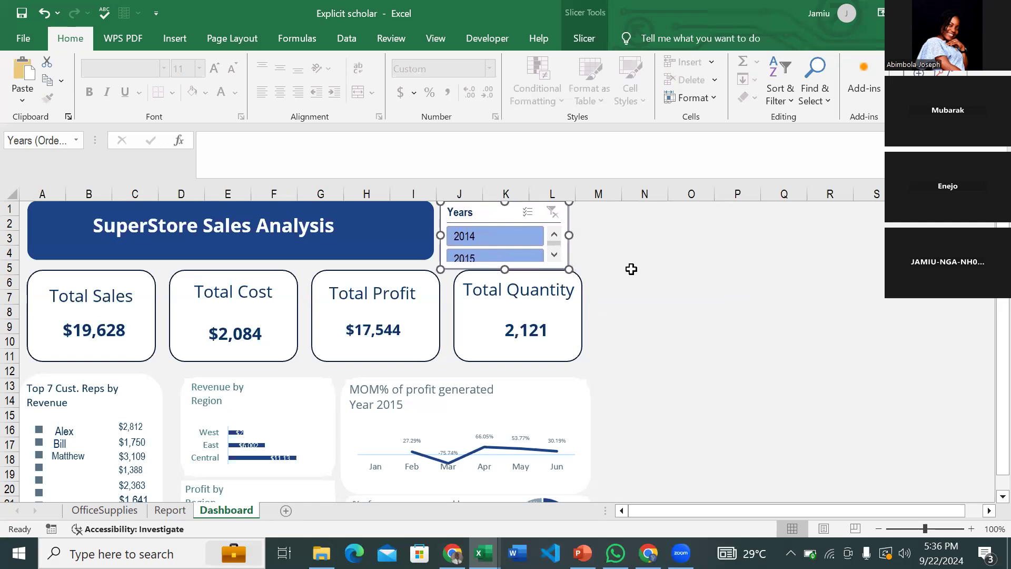
key("Right")
key("Right")
key("Right")
key("Right")
key("Right")
key("Right")
key("Right")
key("Right")
key("Right")
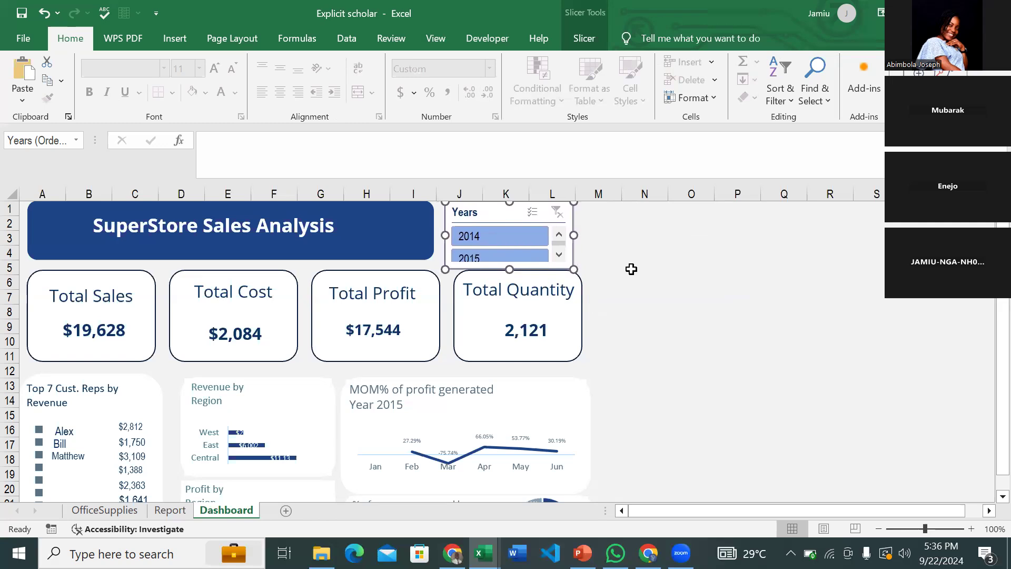
scroll(397, 404, "down", 2)
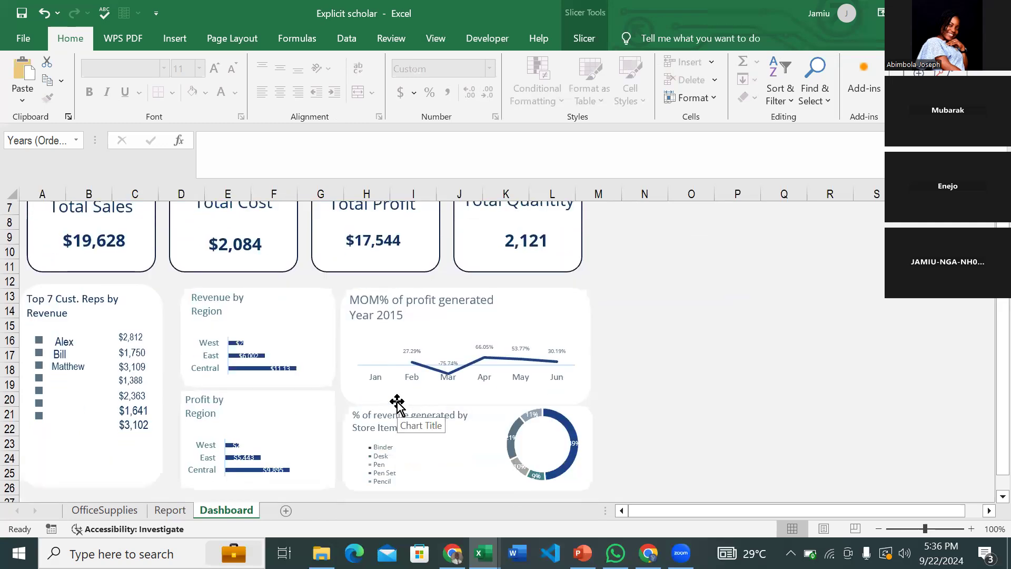
scroll(398, 403, "up", 2)
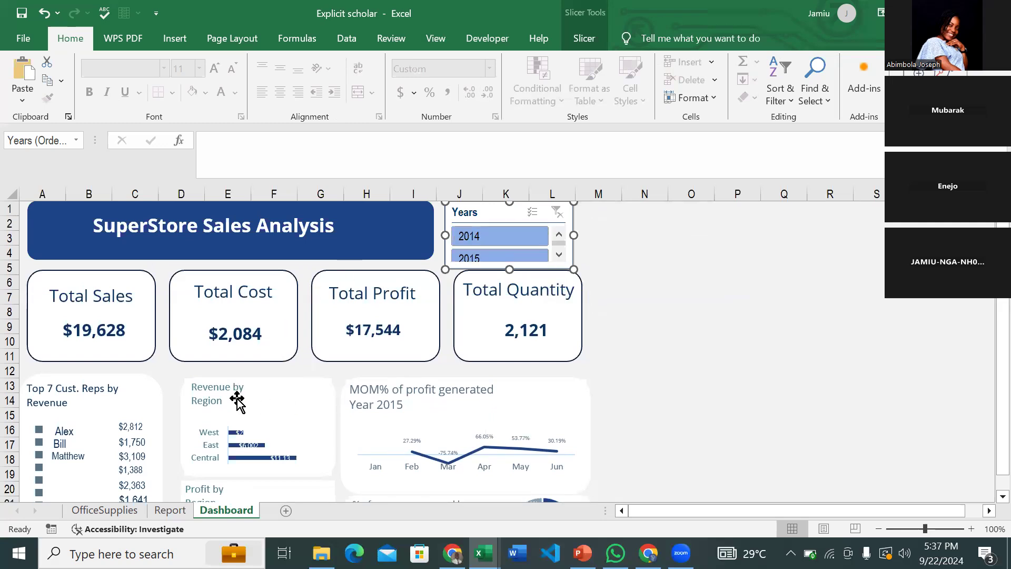
- Open the Years slicer's report connections and link it to the Rev by Rep pivot
right_click(491, 216)
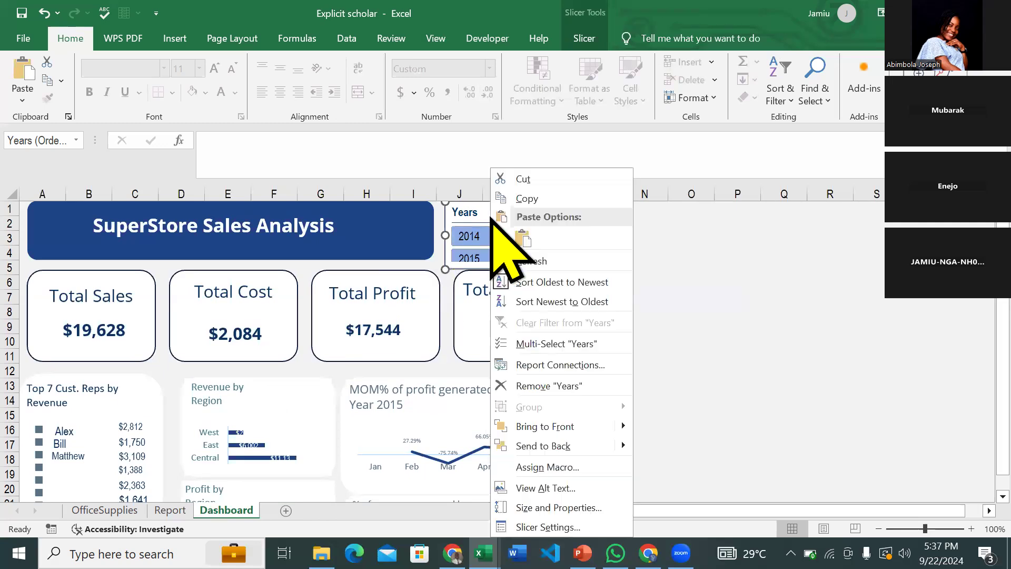
left_click(569, 365)
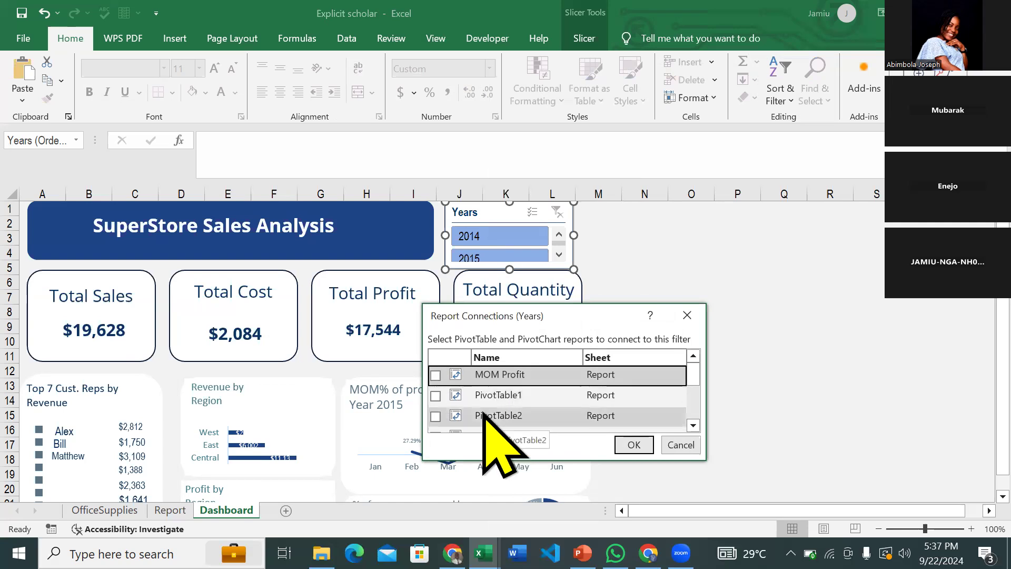
scroll(527, 422, "down", 1)
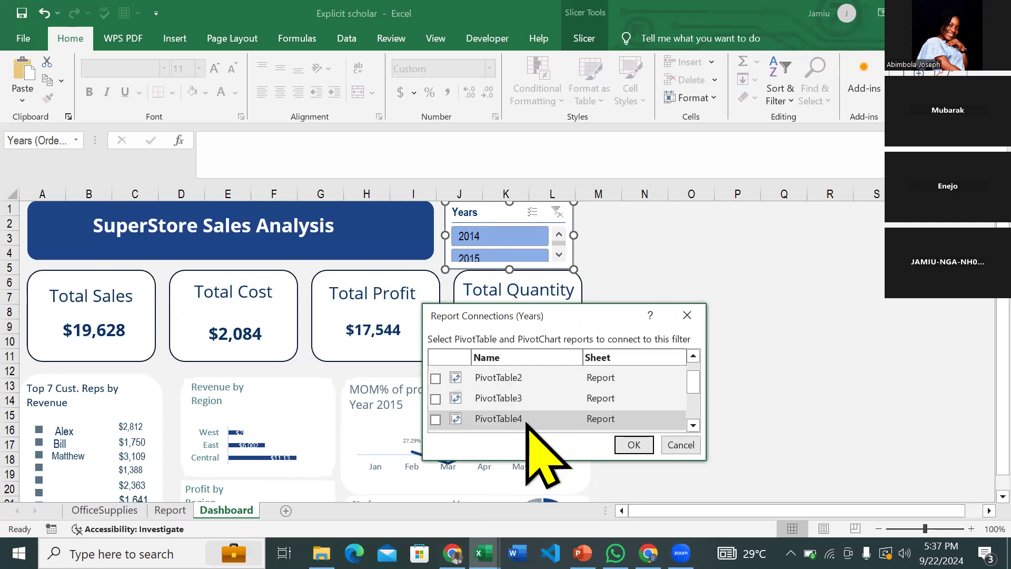
scroll(527, 422, "down", 3)
left_click(526, 420)
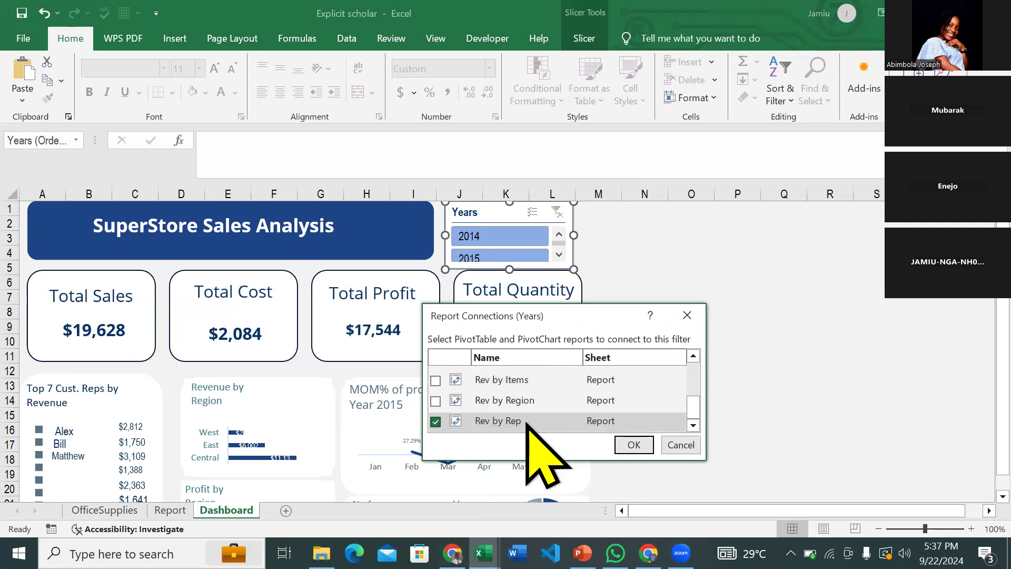
scroll(514, 415, "up", 3)
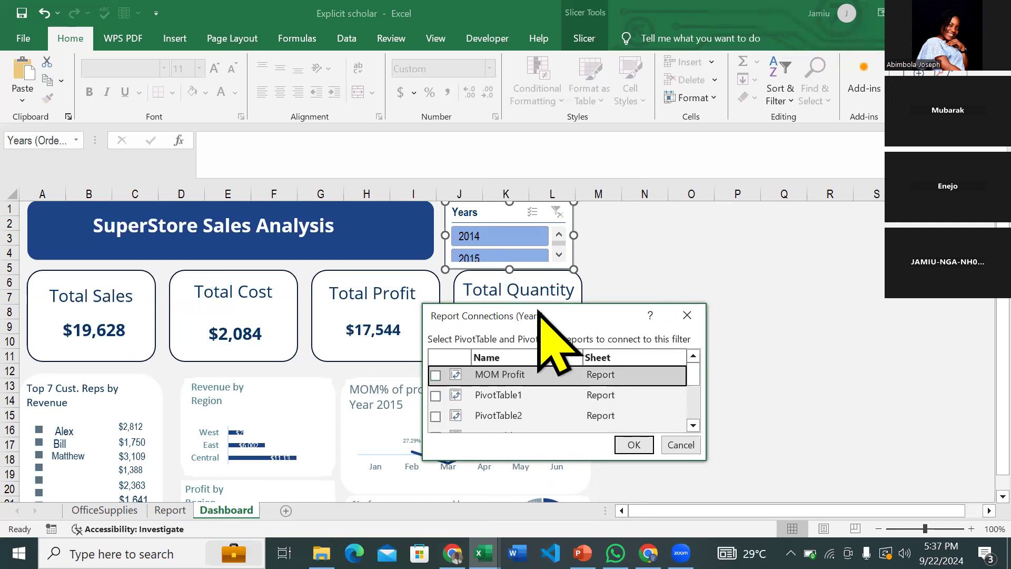
left_click_drag(538, 308, 701, 283)
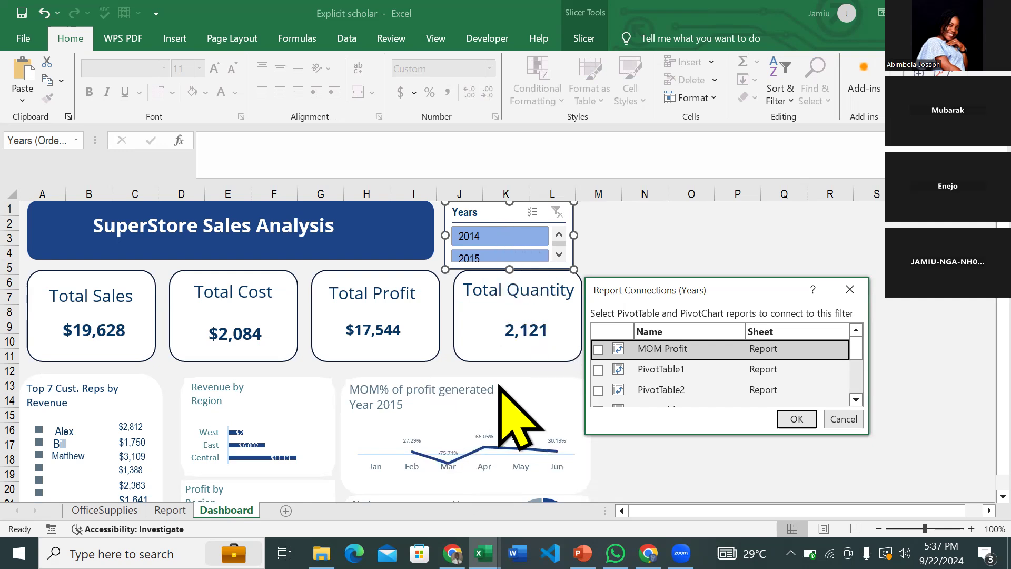
- Tick Rev by Items, Profit by region and Rev by Region, then confirm with OK
scroll(677, 393, "down", 1)
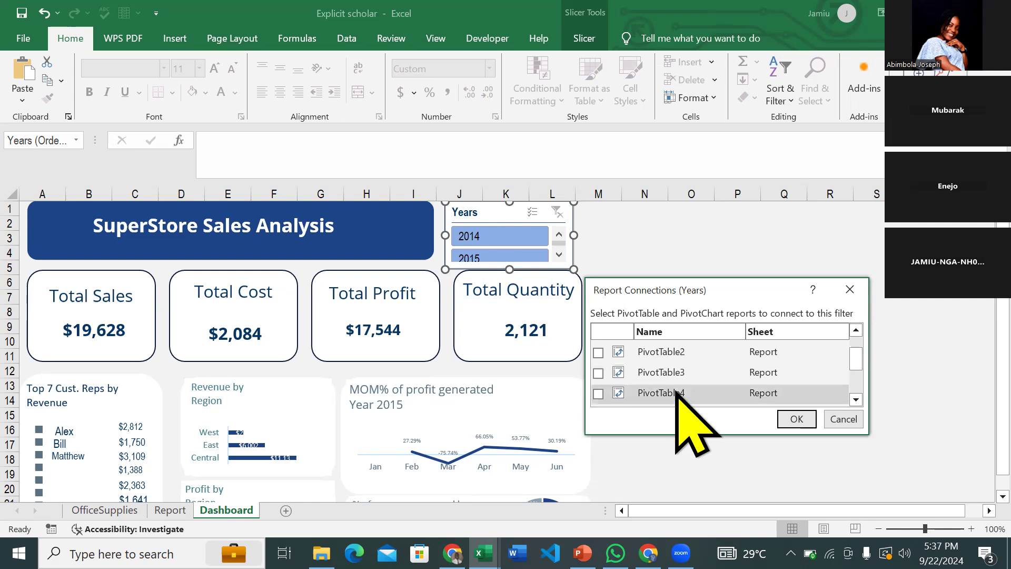
scroll(677, 393, "down", 3)
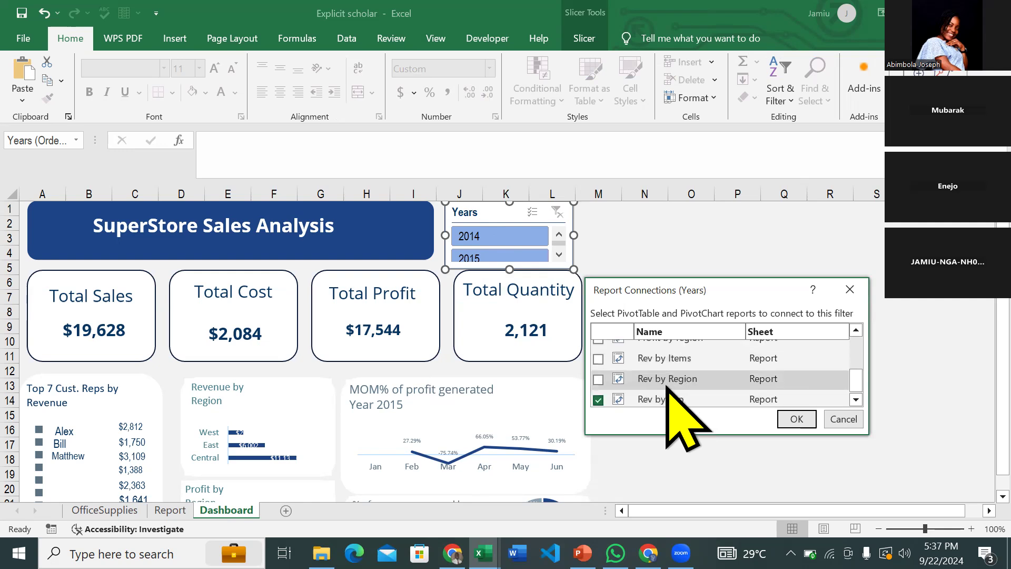
left_click(598, 359)
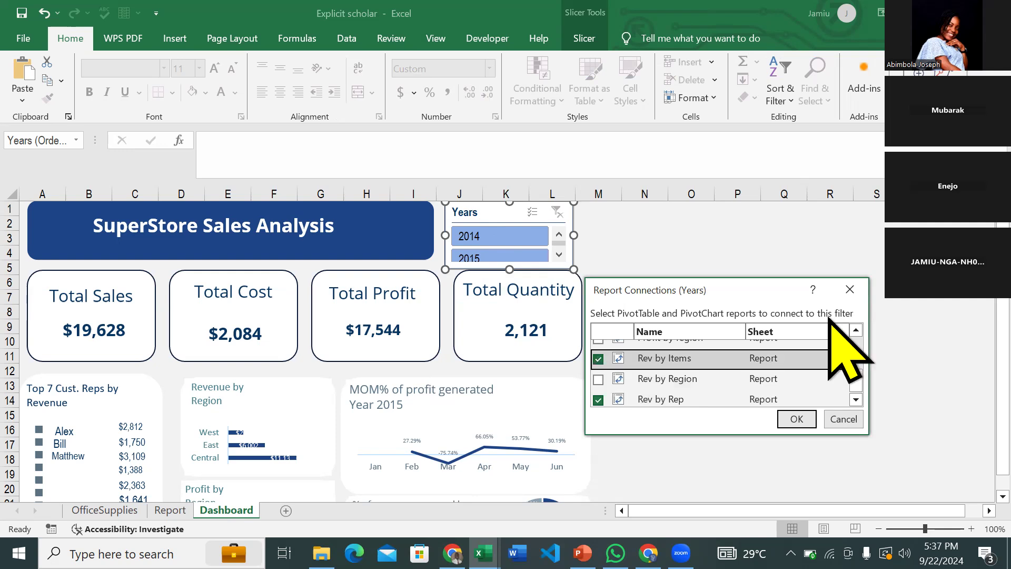
left_click(856, 331)
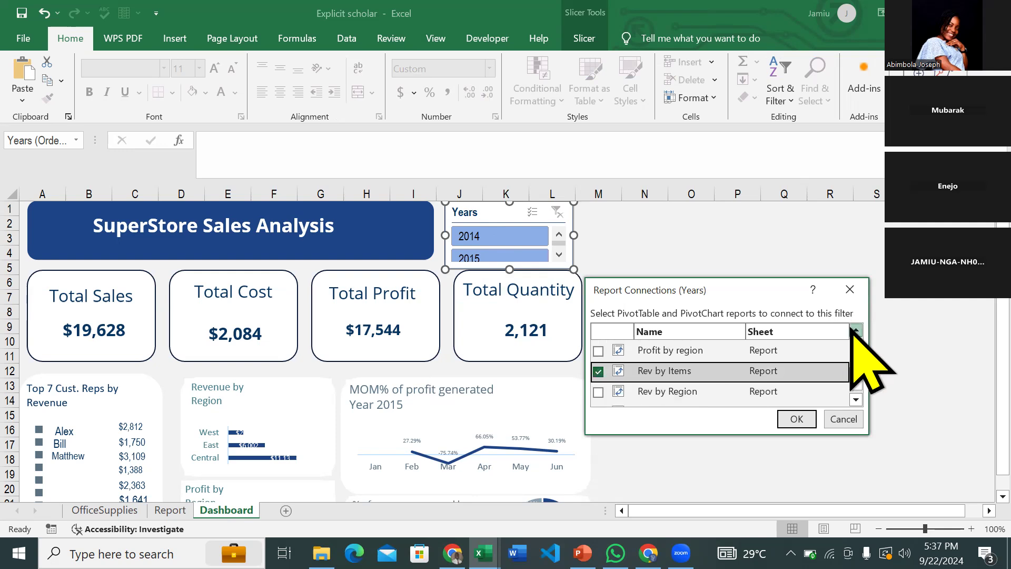
left_click(599, 351)
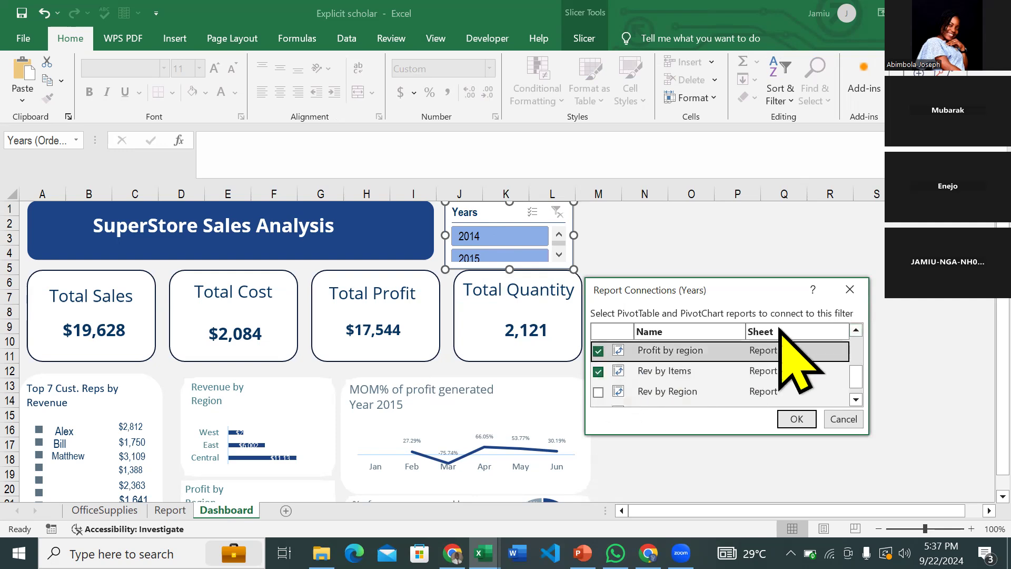
left_click(856, 330)
left_click(856, 400)
left_click(856, 399)
left_click(642, 385)
left_click(599, 379)
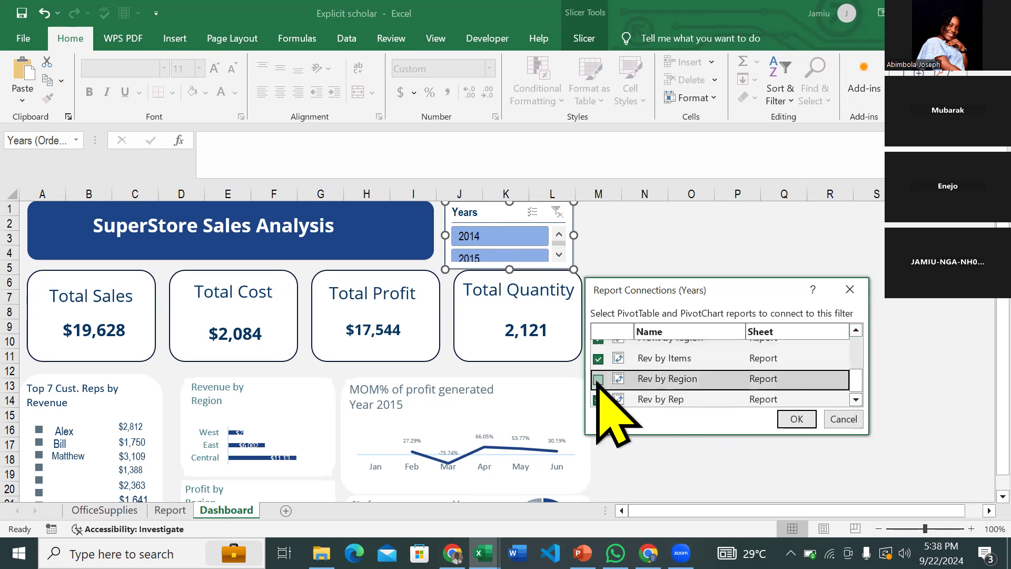
left_click(797, 419)
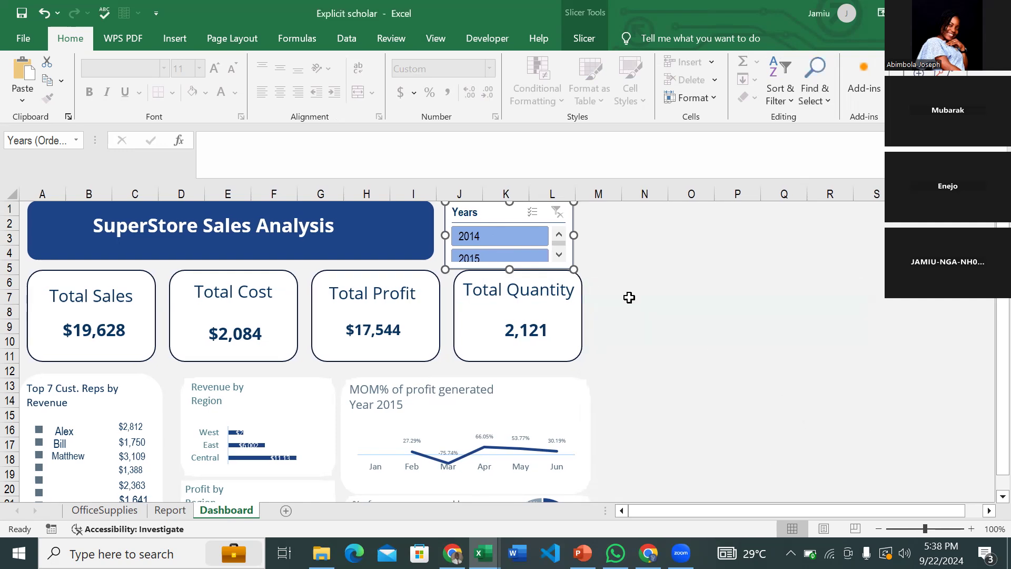
left_click(501, 238)
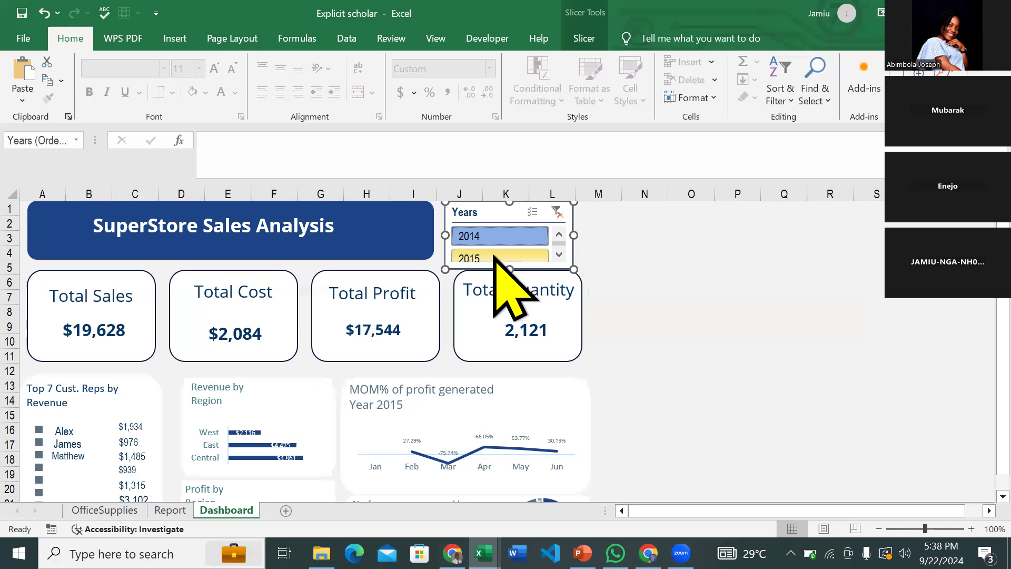
left_click(492, 258)
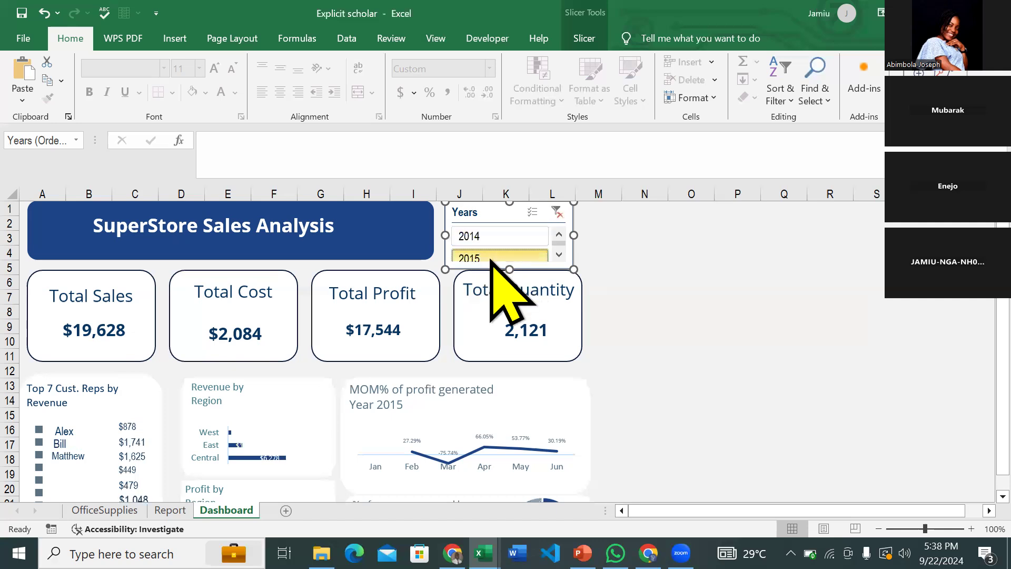
scroll(269, 446, "down", 2)
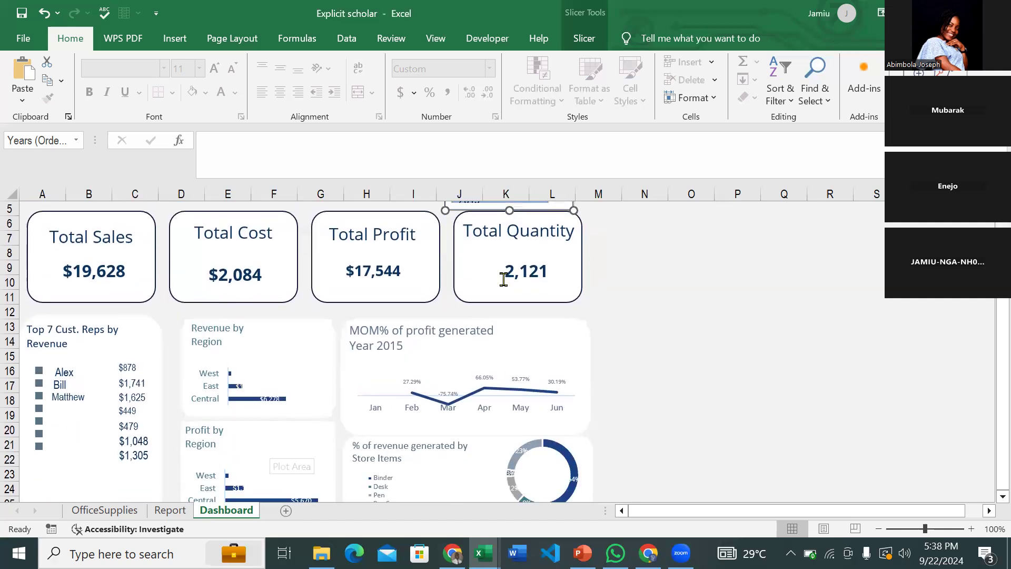
scroll(500, 258, "up", 1)
left_click(495, 222)
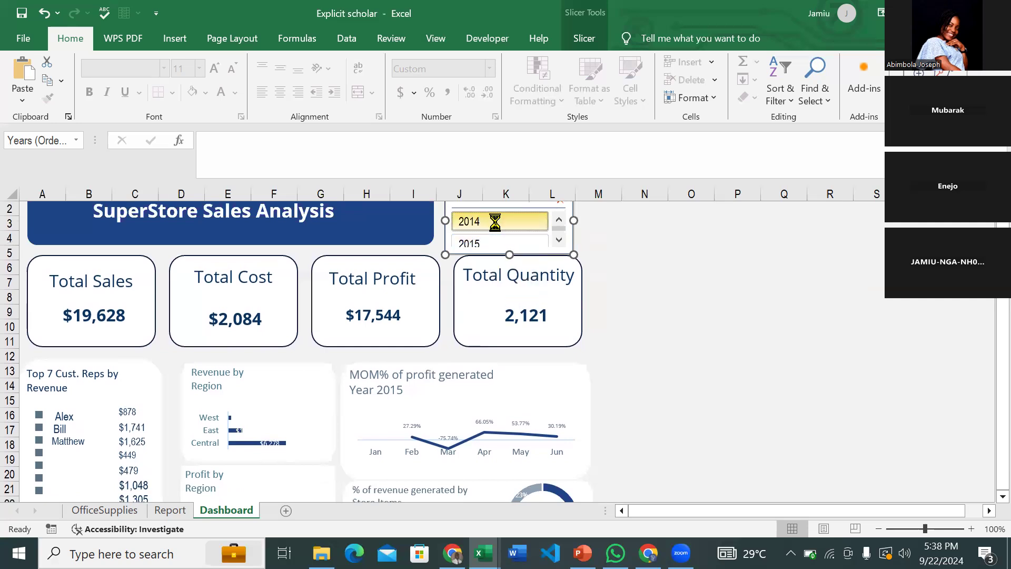
scroll(487, 253, "up", 1)
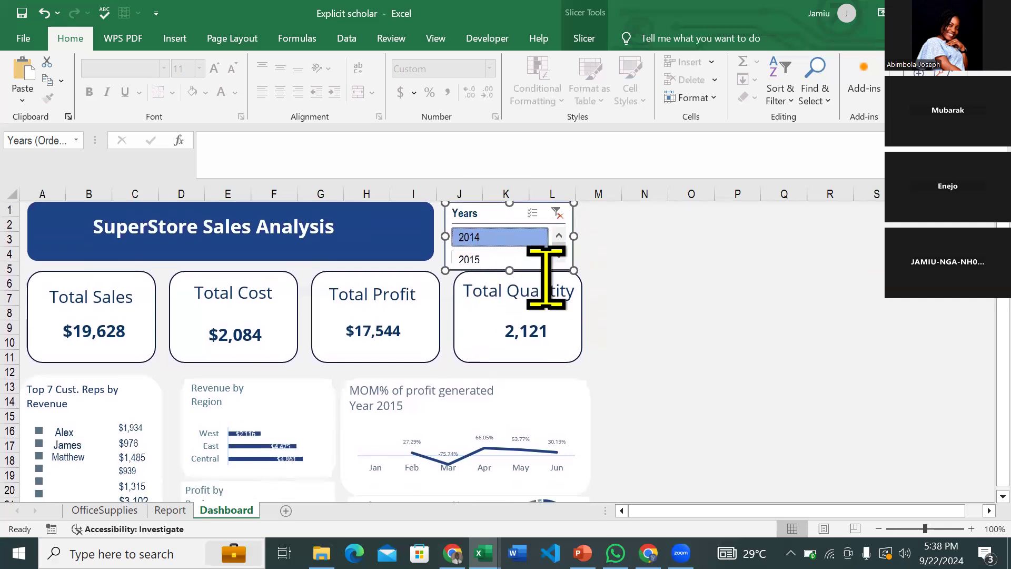
left_click(559, 214)
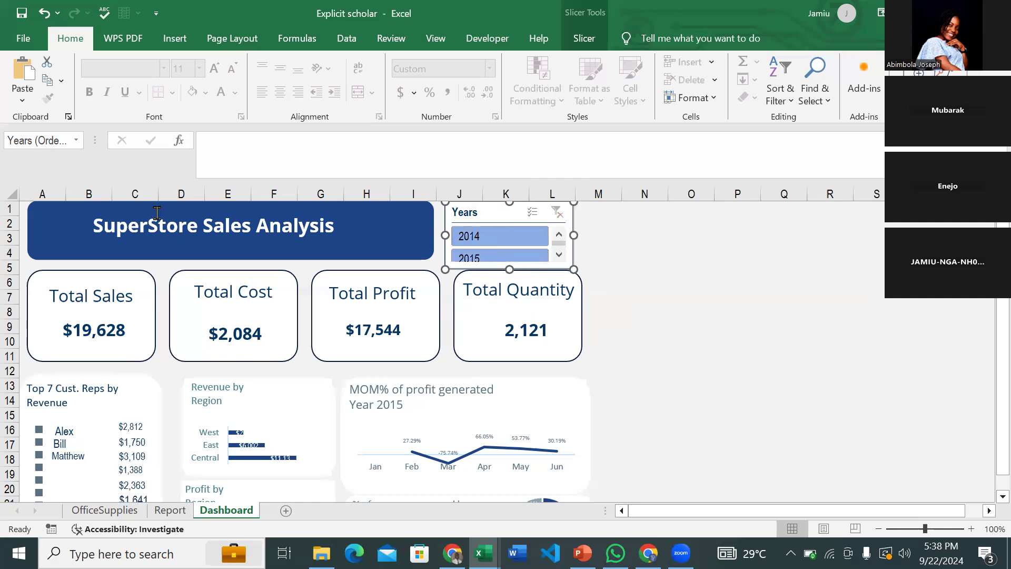
- Search the icon library for 'anal' and pick the three-circle Venn-diagram analytics icon
left_click(188, 38)
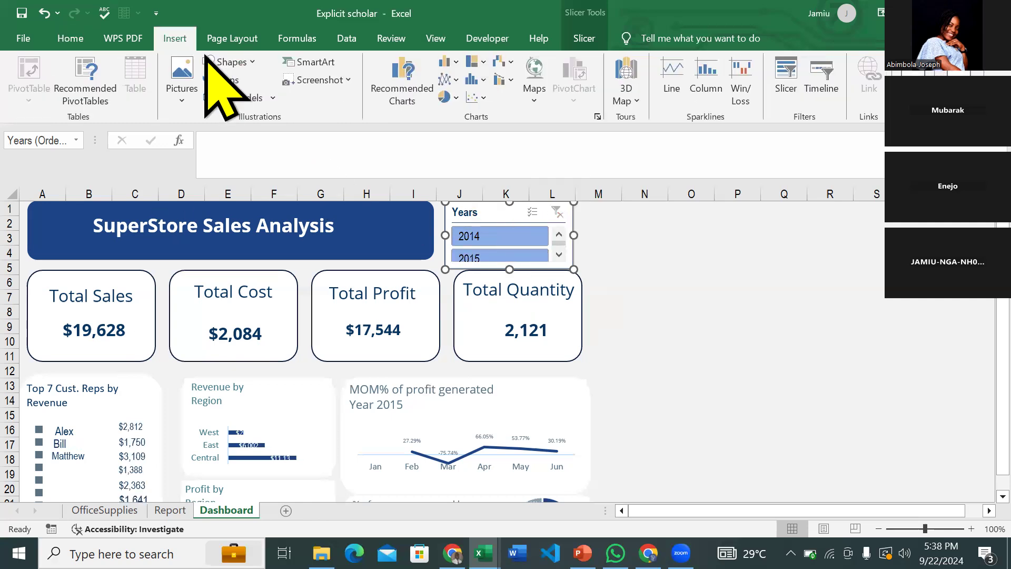
left_click(208, 73)
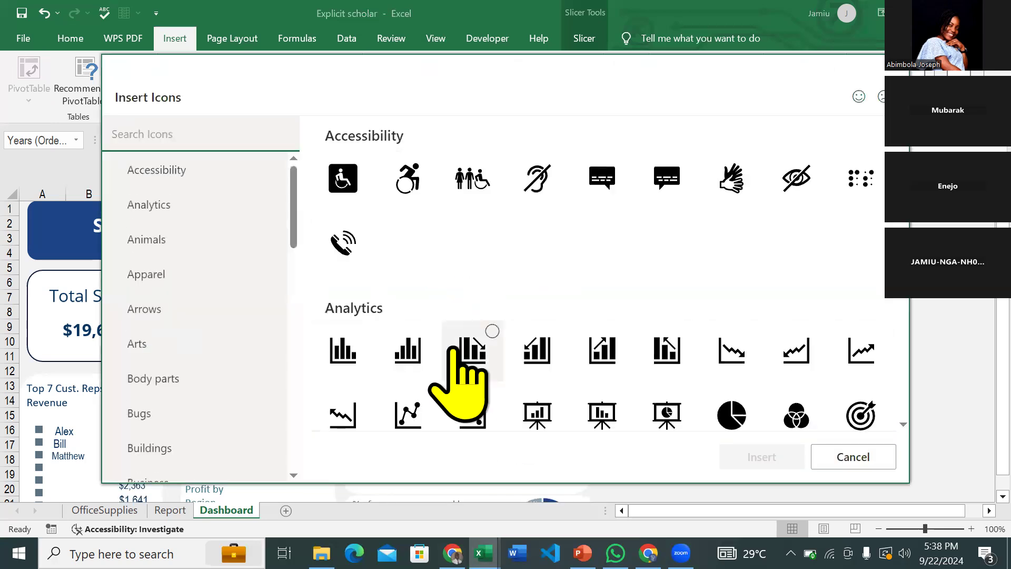
type("anal")
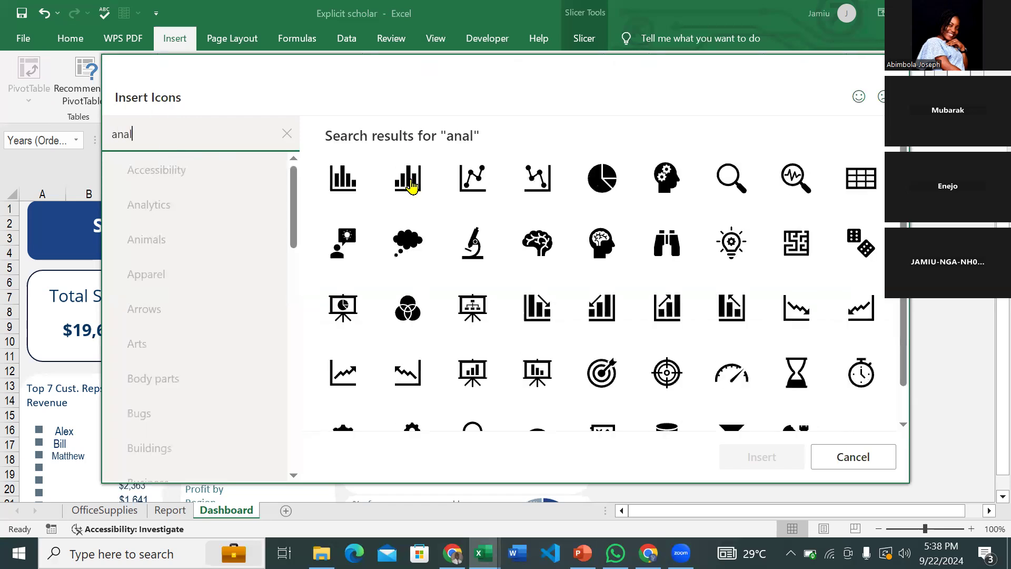
scroll(578, 351, "down", 1)
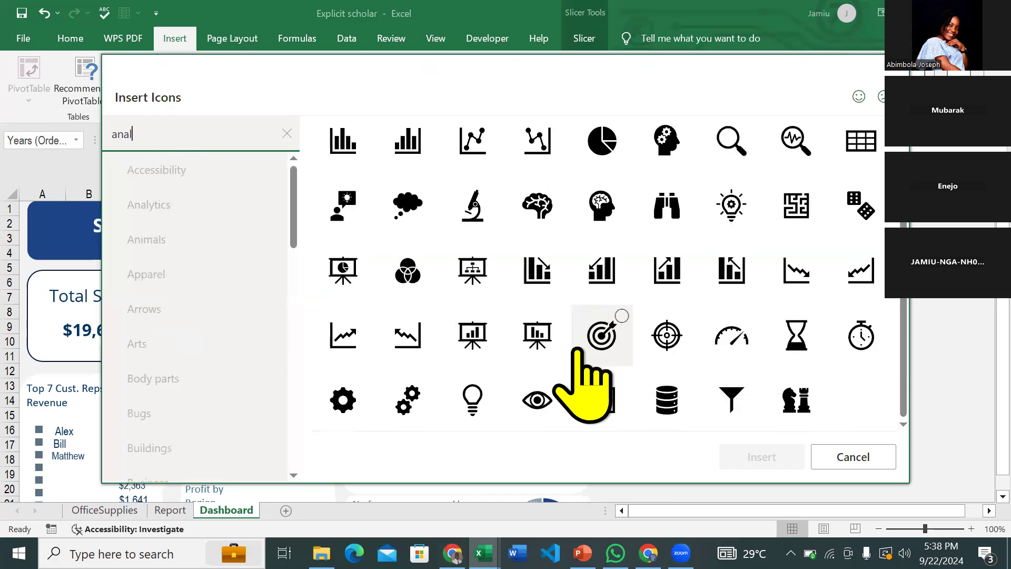
scroll(577, 352, "up", 1)
left_click(394, 304)
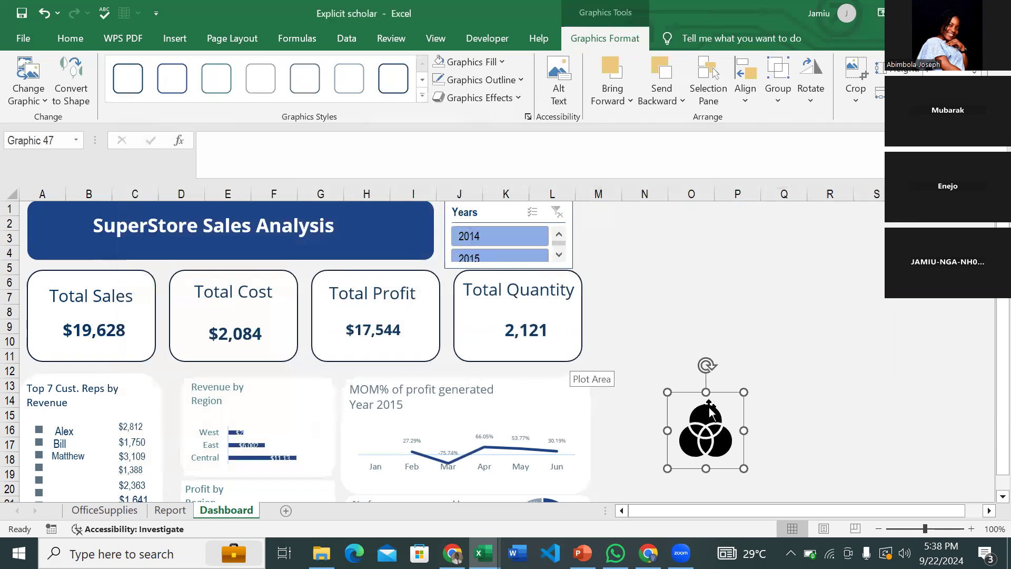
- Fill the Venn icon white and move it to the left end of the title banner
left_click(492, 63)
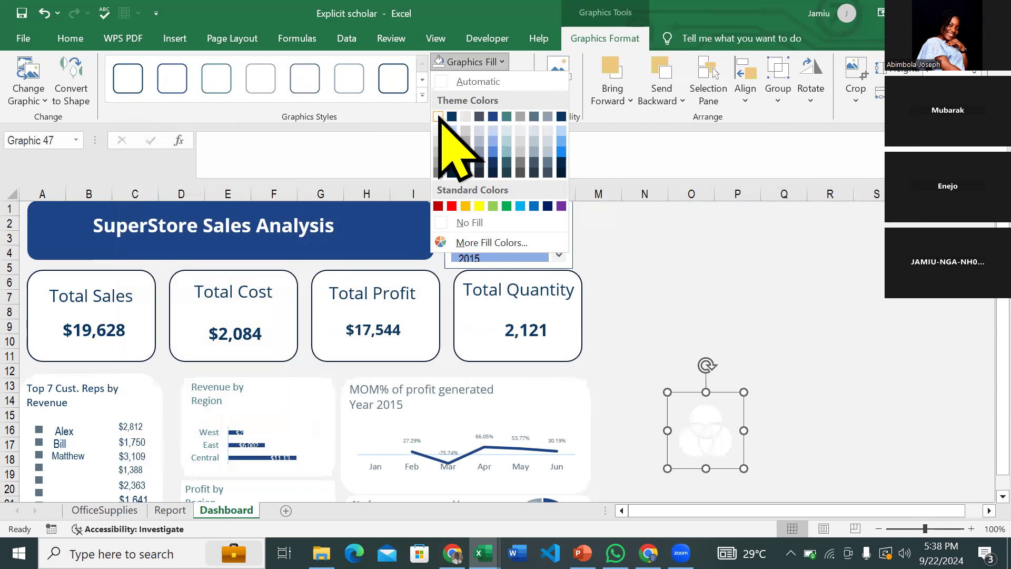
left_click(438, 116)
left_click_drag(718, 411, 17, 218)
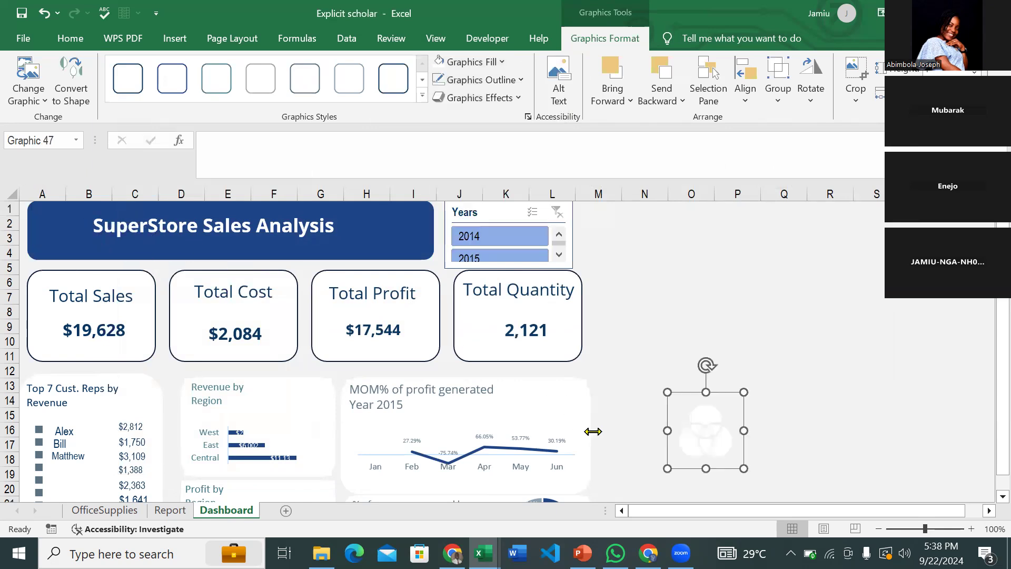
left_click_drag(698, 436, 101, 243)
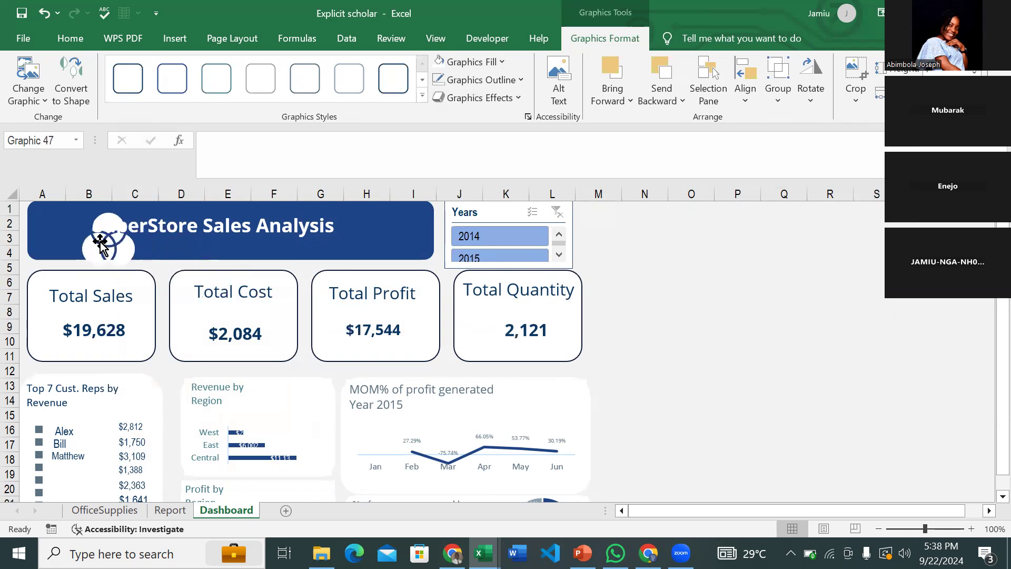
- Shrink the icon to fit the banner and nudge it left, just before the title text
left_click_drag(148, 276, 116, 246)
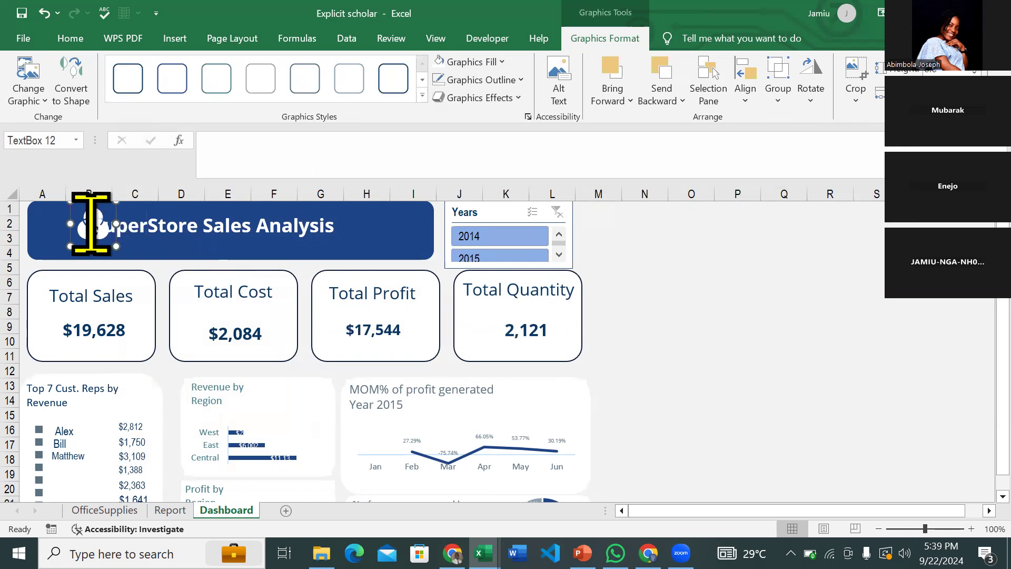
left_click(91, 224)
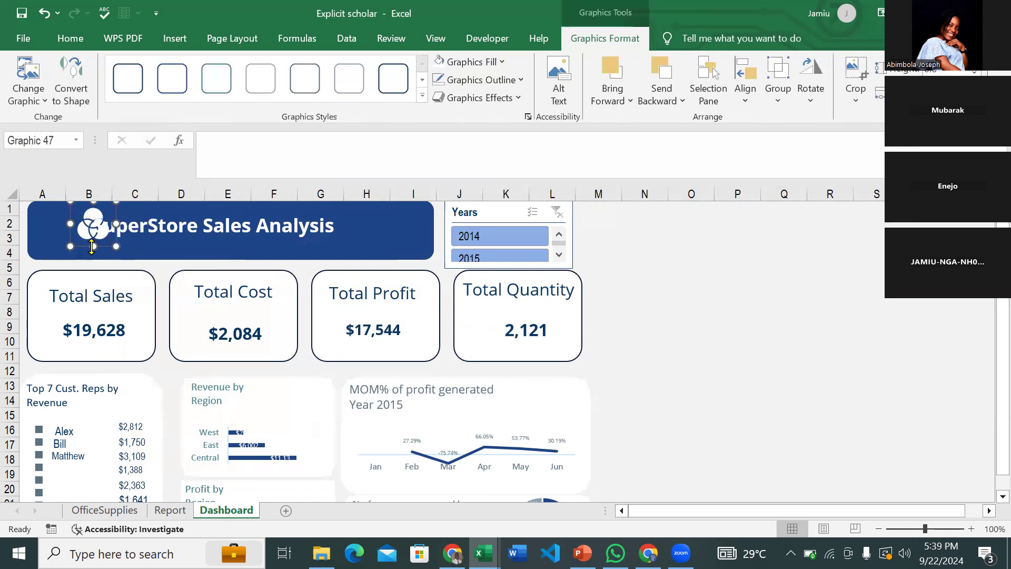
key("Left")
key("Left")
key("Left")
key("Left")
key("Left")
key("Left")
key("Left")
key("Left")
key("Left")
key("Left")
key("Left")
key("Left")
key("Left")
key("Left")
key("Left")
key("Left")
key("Left")
key("Left")
key("Left")
key("Left")
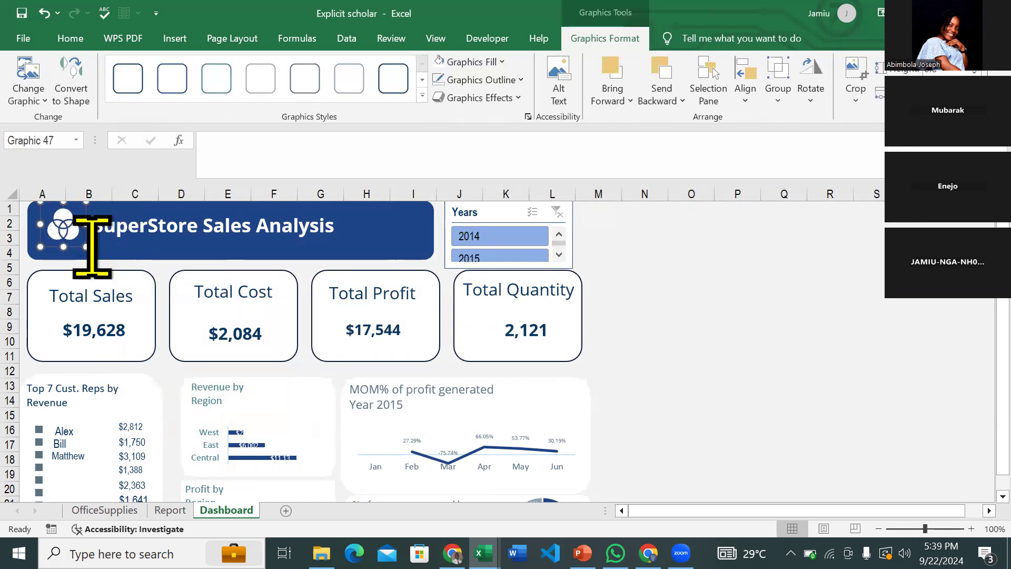
key("Left")
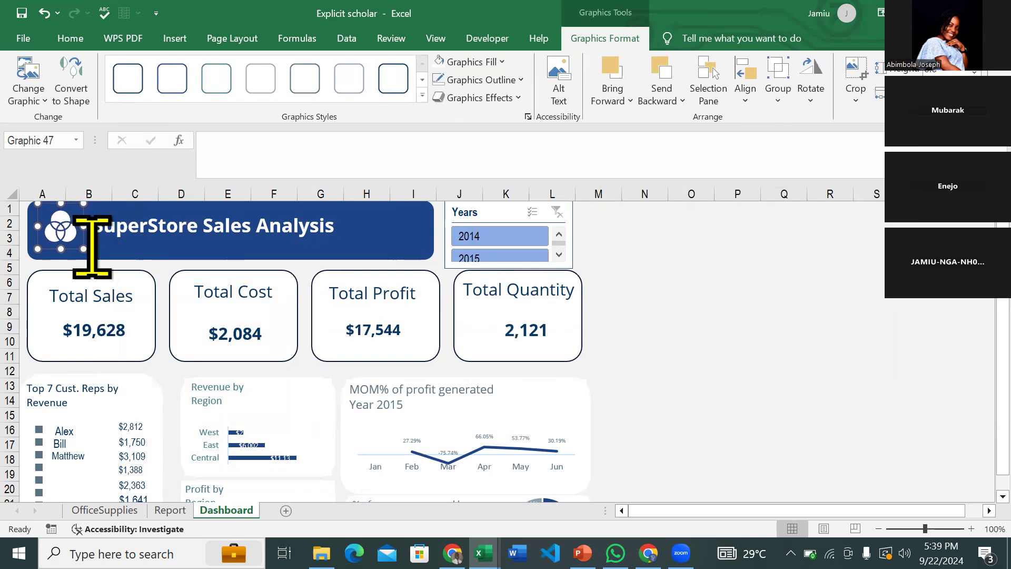
scroll(443, 362, "down", 2)
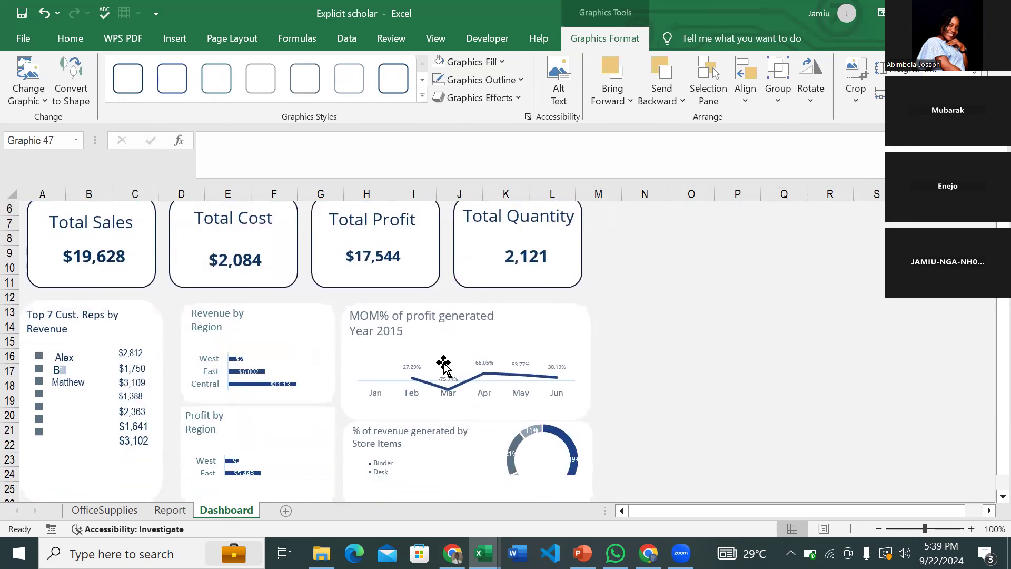
scroll(443, 363, "down", 1)
scroll(443, 364, "up", 1)
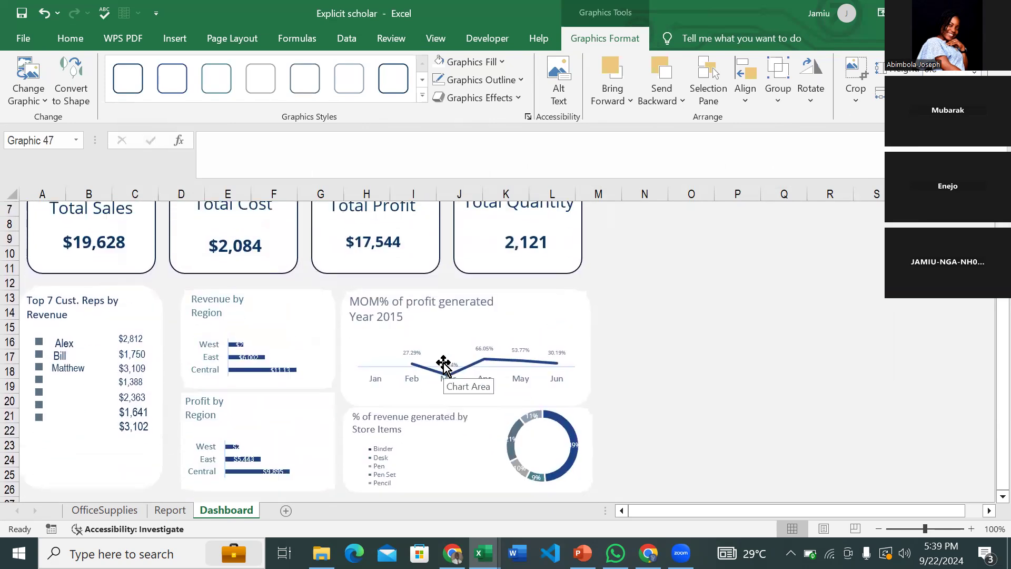
scroll(442, 363, "down", 1)
scroll(442, 363, "up", 3)
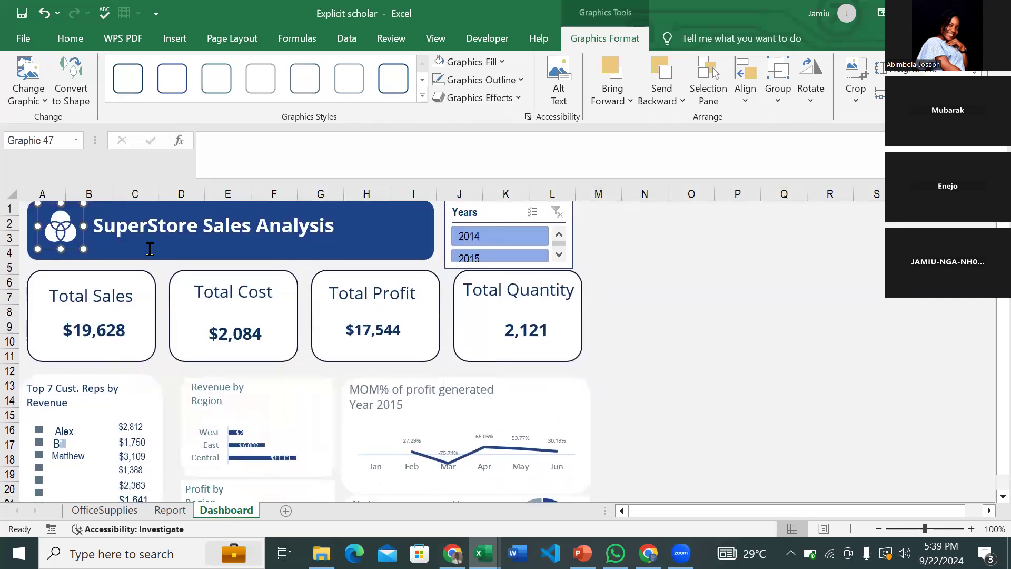
left_click_drag(85, 250, 81, 248)
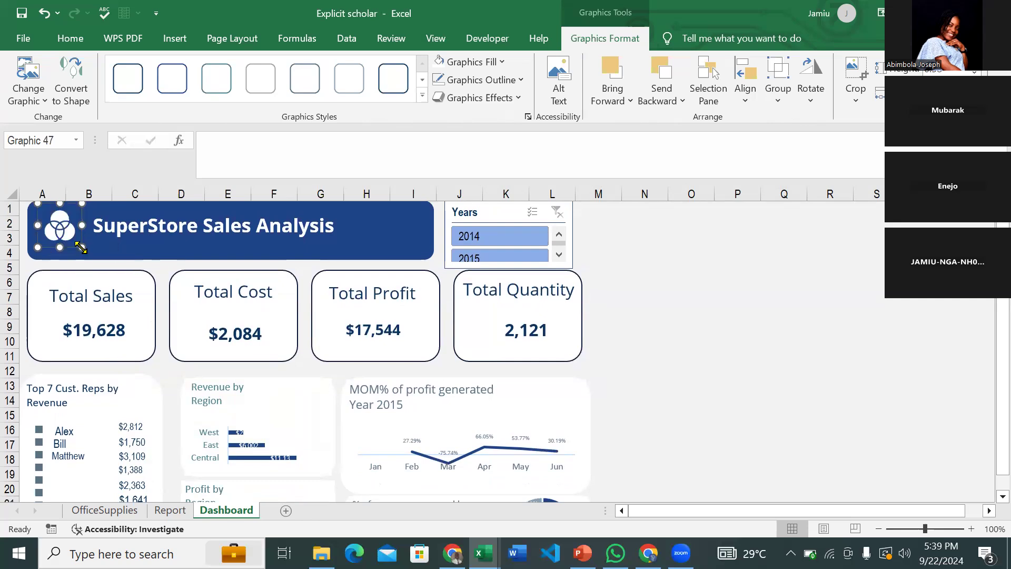